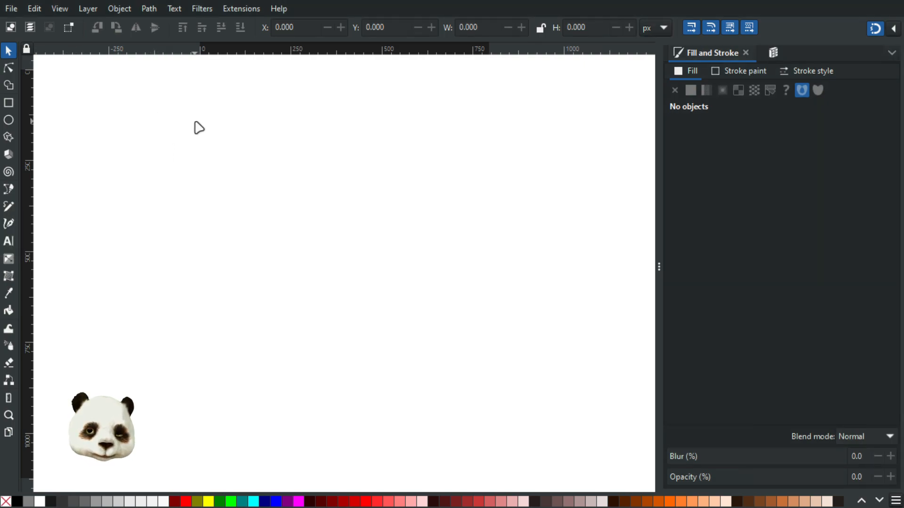
- Draw a straight vertical line with the Pen tool, and a separate straight horizontal line beside it
key(b)
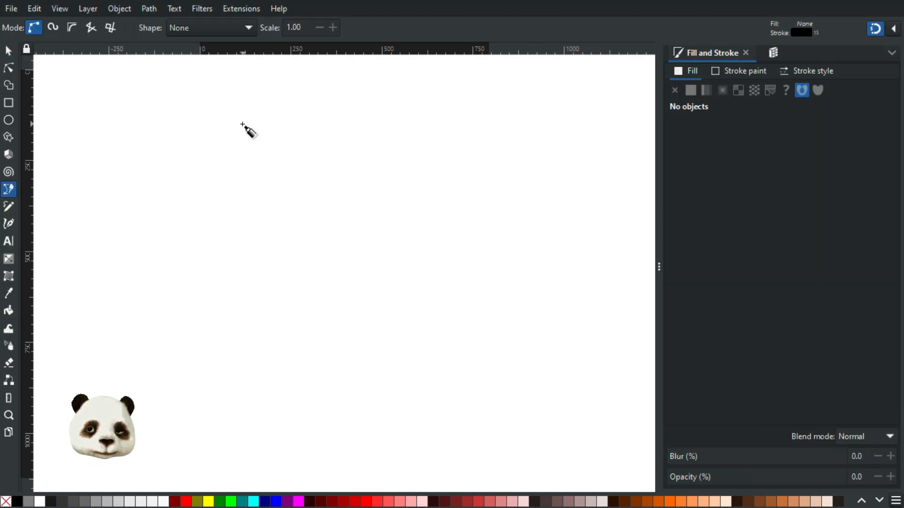
click(240, 124)
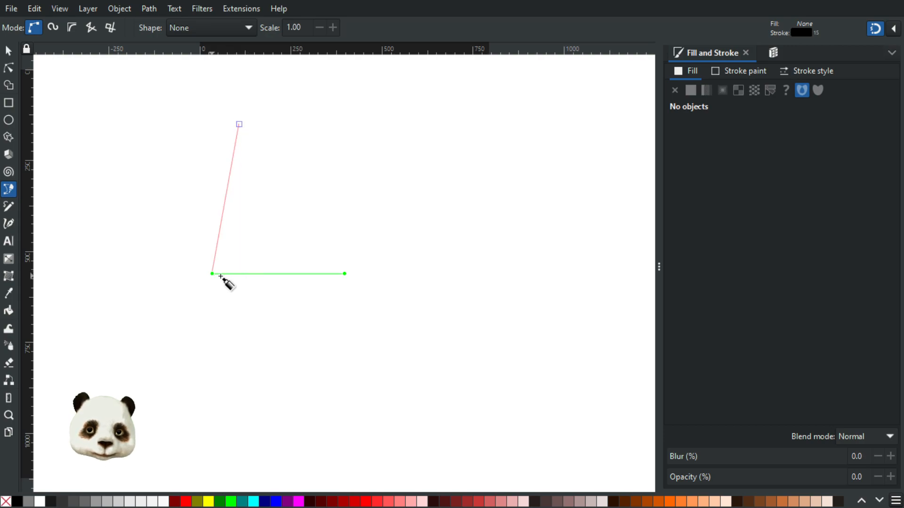
click(237, 279)
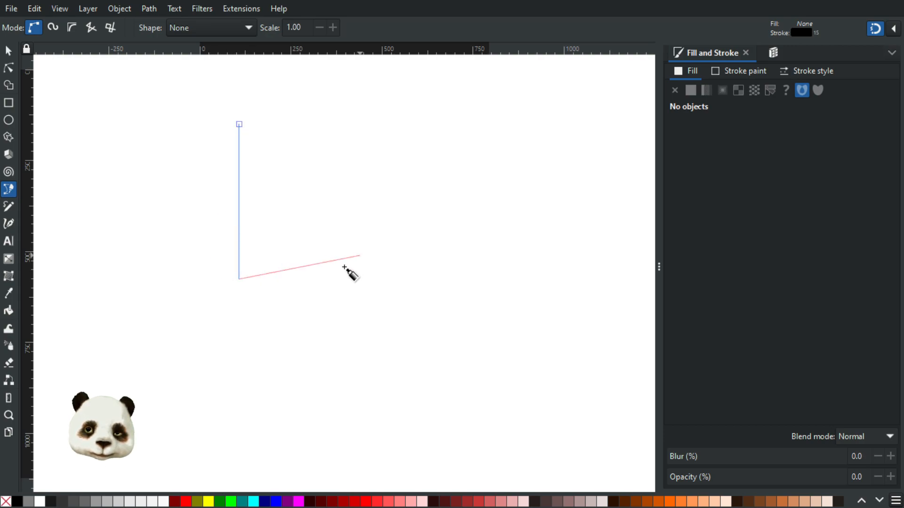
key(Return)
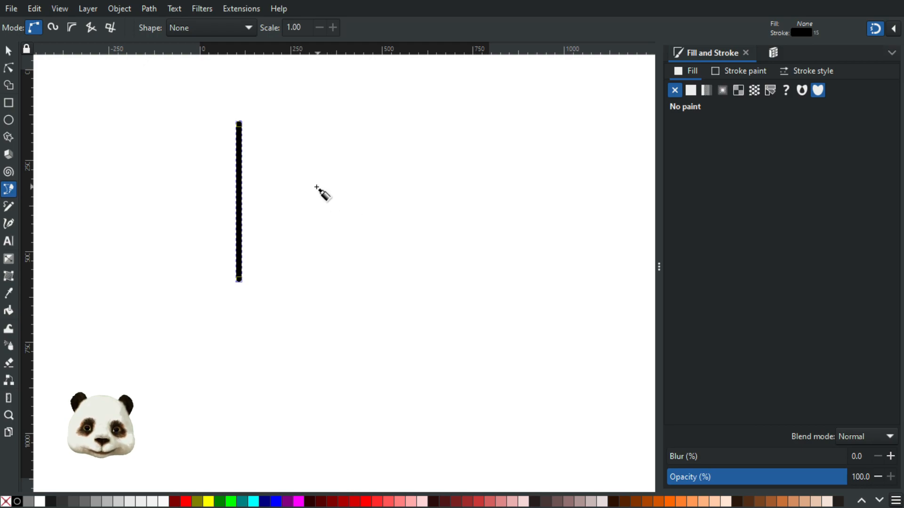
click(303, 194)
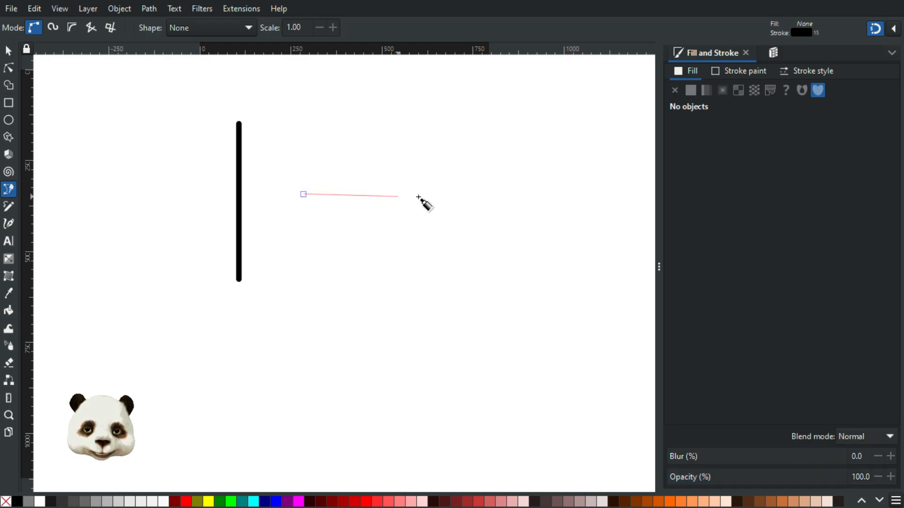
double_click(453, 194)
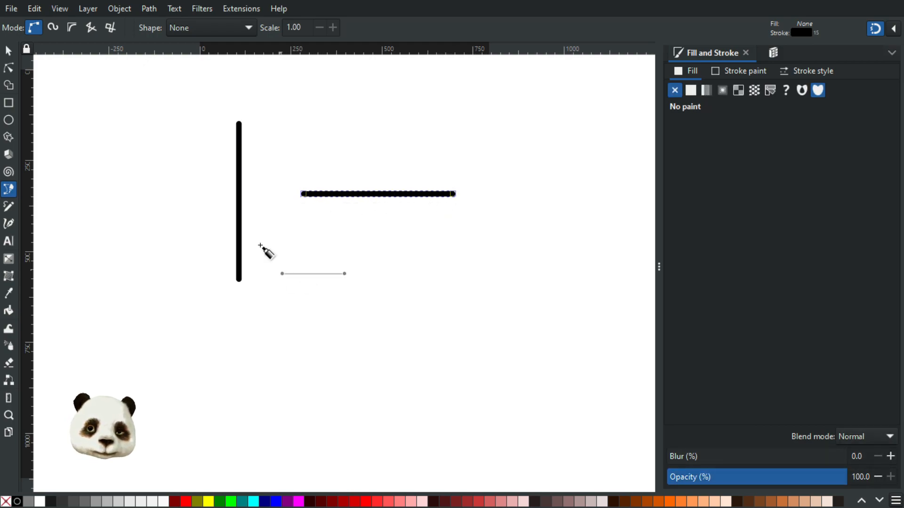
- Raise the horizontal line's left end node and bend its segment into a shallow upward arch
click(9, 67)
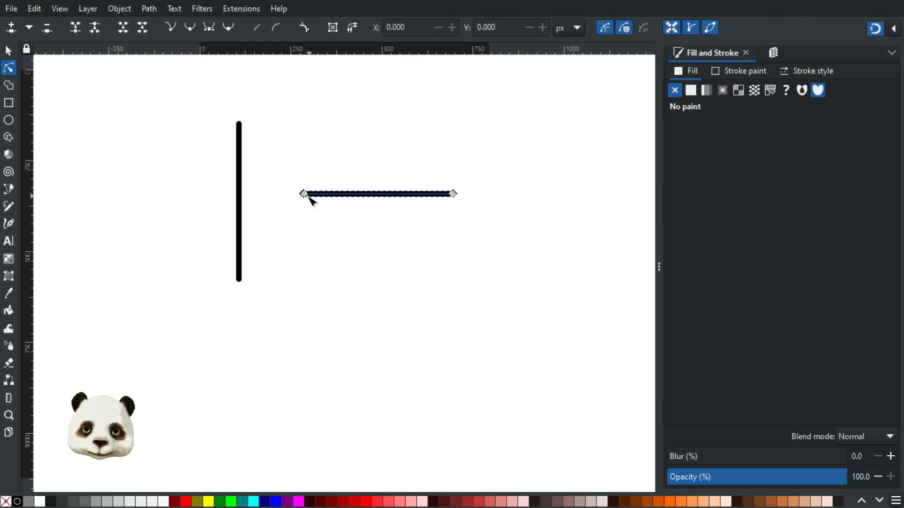
drag(304, 193, 297, 171)
drag(383, 184, 400, 179)
- Bend the vertical line to the left and add a node at its middle, pulled further left
drag(238, 191, 198, 209)
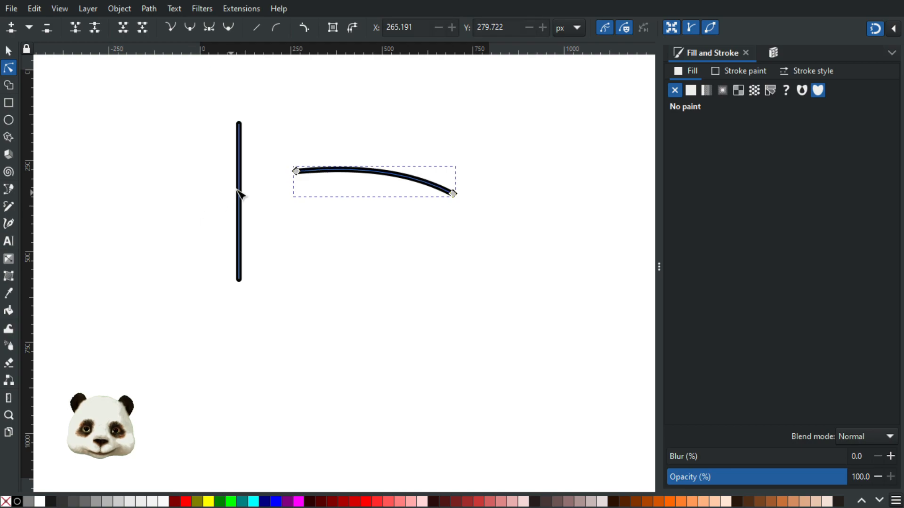
click(240, 204)
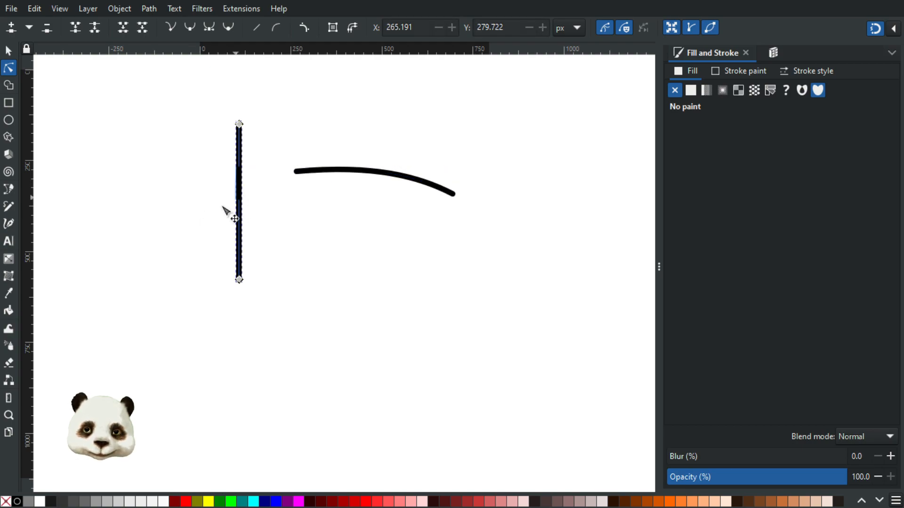
drag(238, 207, 220, 206)
click(313, 206)
mouse_move(341, 260)
mouse_down()
mouse_move(423, 309)
mouse_move(365, 339)
mouse_up()
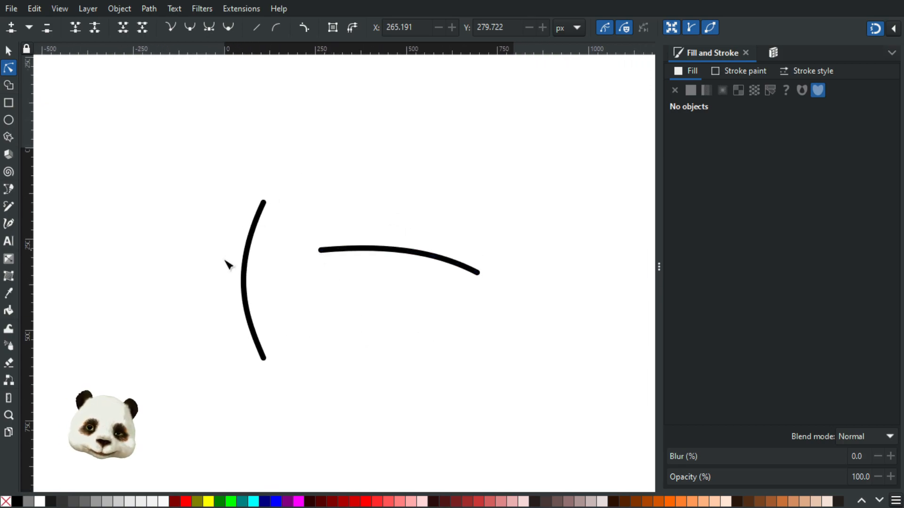
double_click(243, 282)
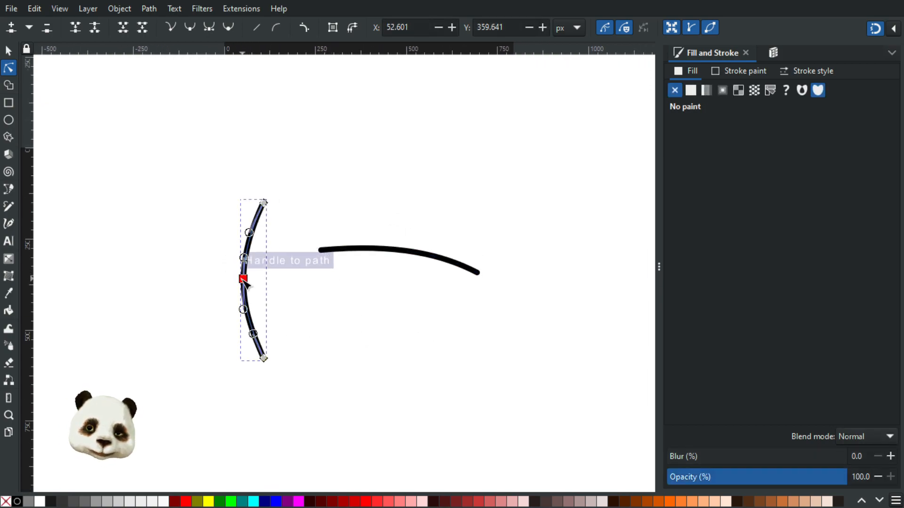
drag(247, 279, 227, 274)
- Try joining the vertical curve's upper end node with the horizontal curve's left end node, and undo the join
click(321, 251)
shift+click(233, 288)
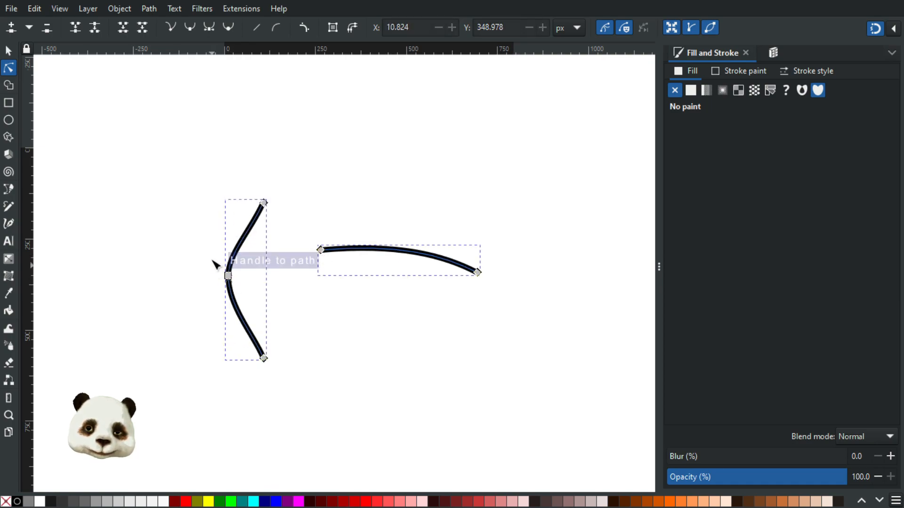
drag(366, 234, 202, 323)
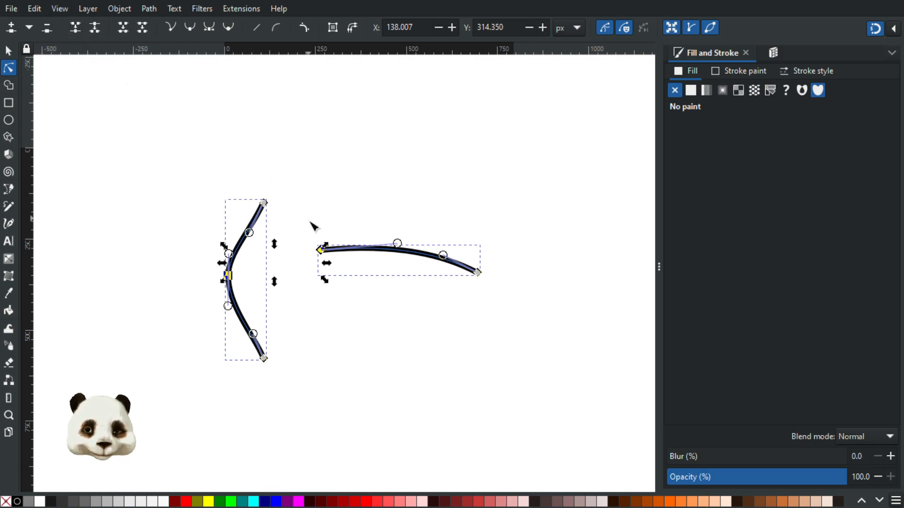
click(241, 169)
drag(232, 168, 343, 263)
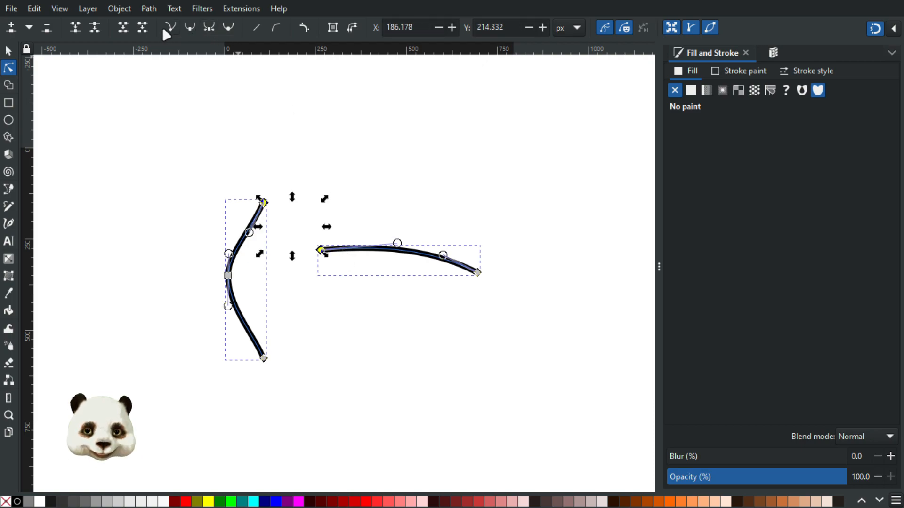
click(75, 27)
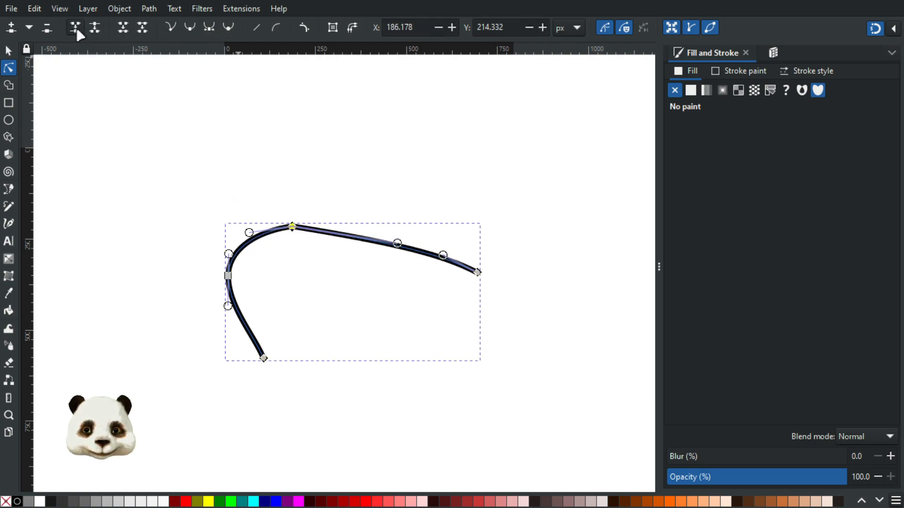
key(ctrl+z)
- Move the horizontal curve across the upper half of the vertical curve and add a node to it near the crossing
click(393, 250)
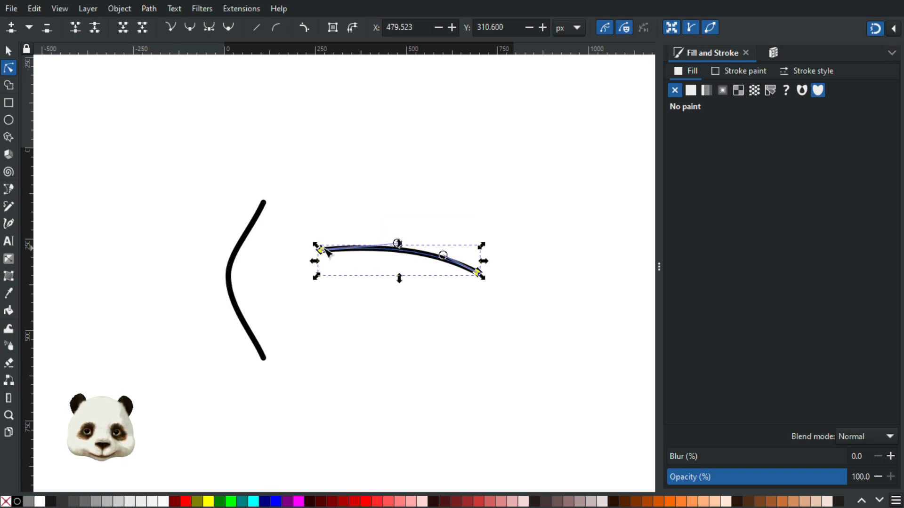
drag(311, 232, 227, 242)
double_click(225, 243)
click(229, 282)
shift+click(219, 242)
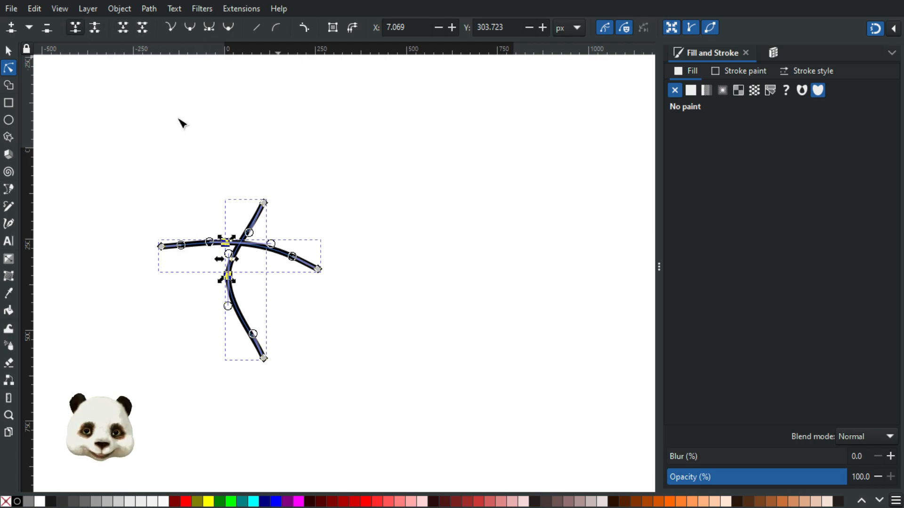
click(335, 344)
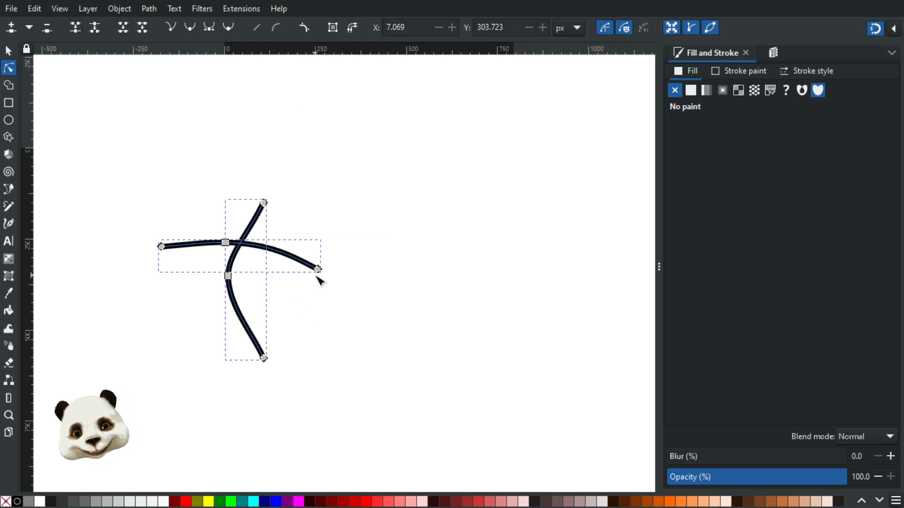
- Move the horizontal curve's two end nodes outward and reposition its middle node just right of the crossing
mouse_move(161, 246)
mouse_down()
mouse_move(128, 266)
mouse_move(122, 253)
mouse_move(145, 254)
mouse_up()
drag(226, 243, 247, 256)
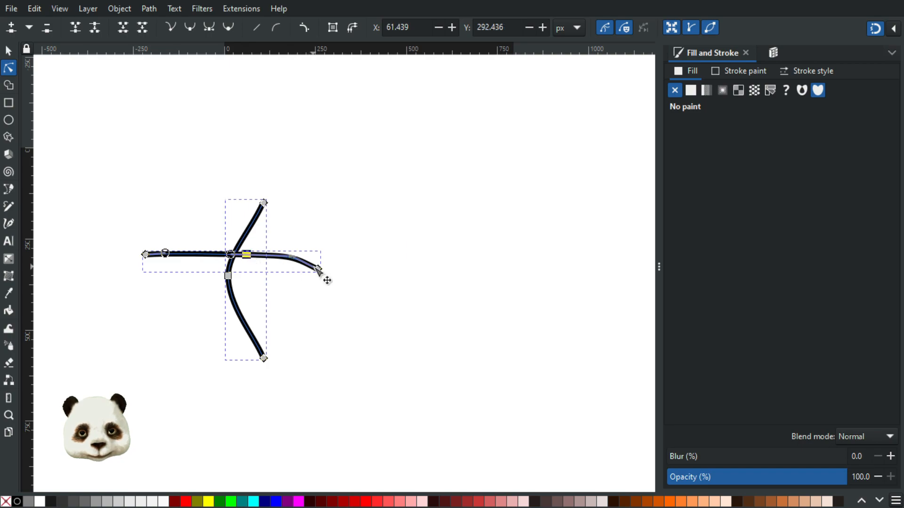
mouse_move(320, 270)
mouse_down()
mouse_move(363, 282)
mouse_move(327, 262)
mouse_up()
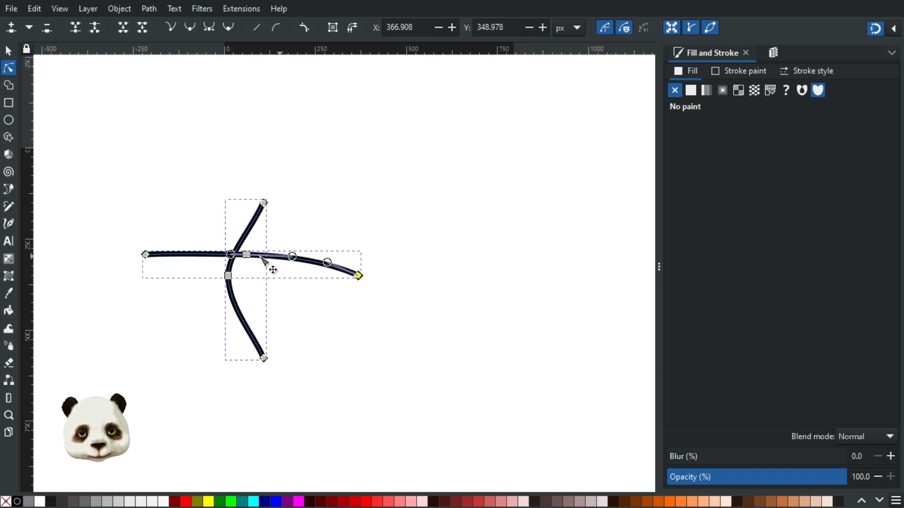
drag(248, 257, 241, 252)
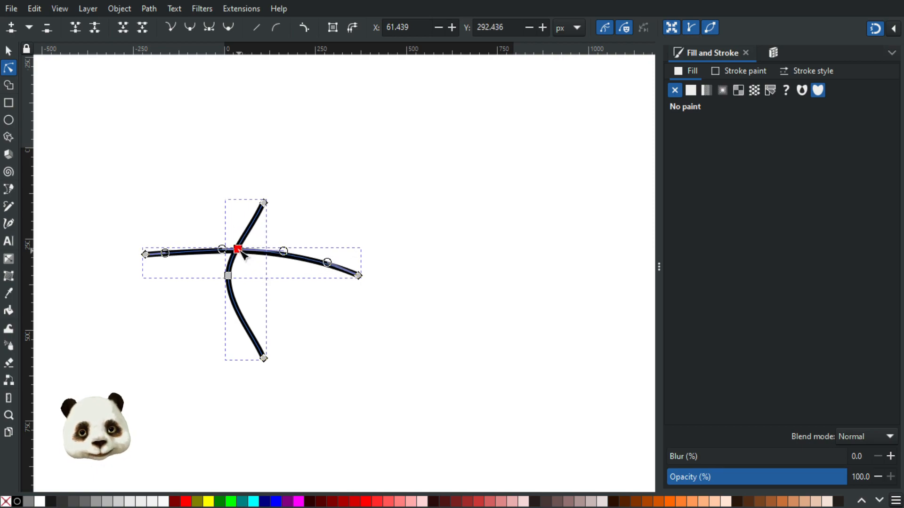
drag(241, 253, 249, 254)
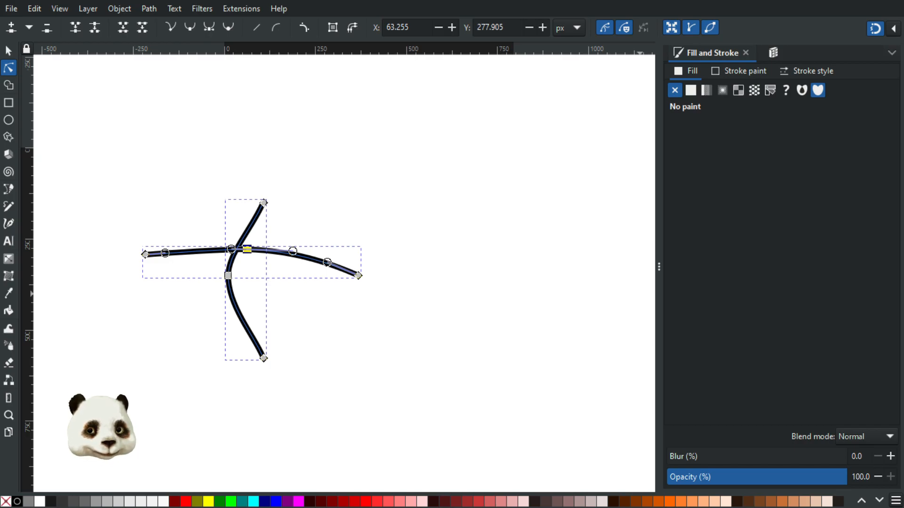
- Switch to the web browser and read the About section of the VPaint website in a maximized window
key(alt+Tab)
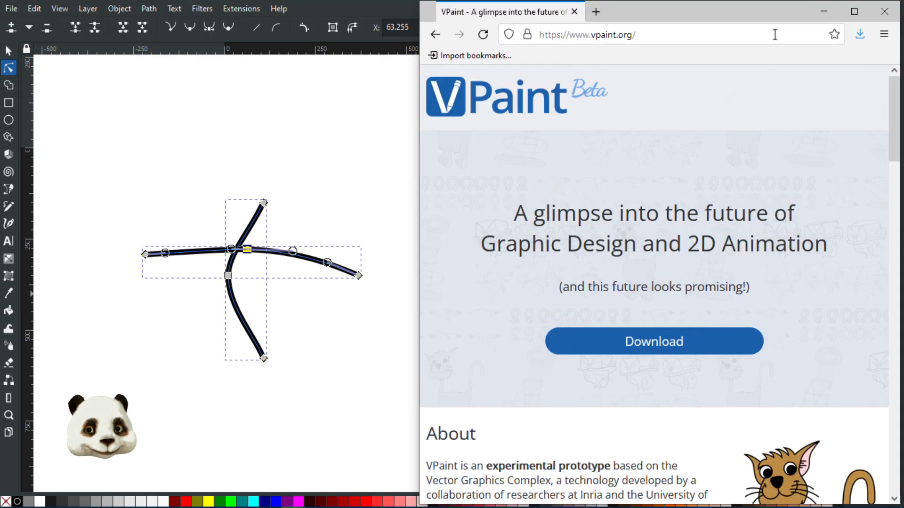
double_click(635, 17)
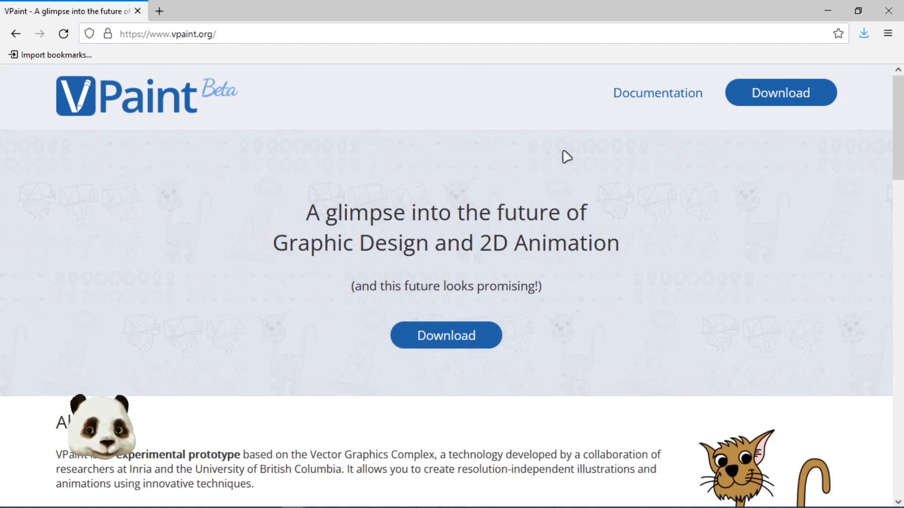
scroll(246, 262, down, 5)
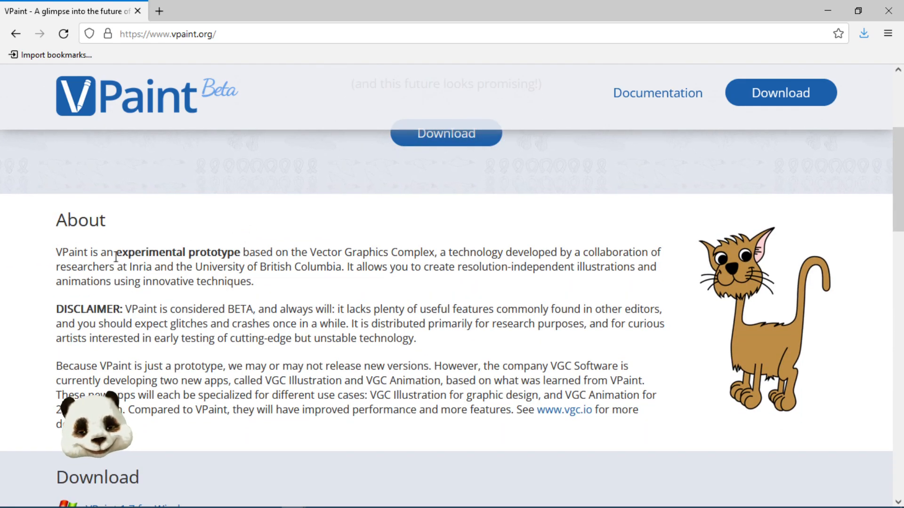
drag(127, 254, 244, 254)
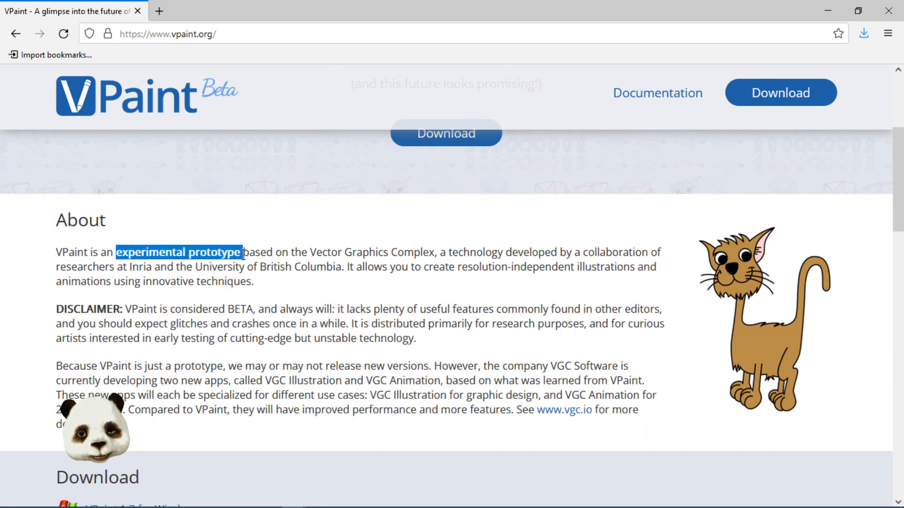
drag(304, 253, 440, 254)
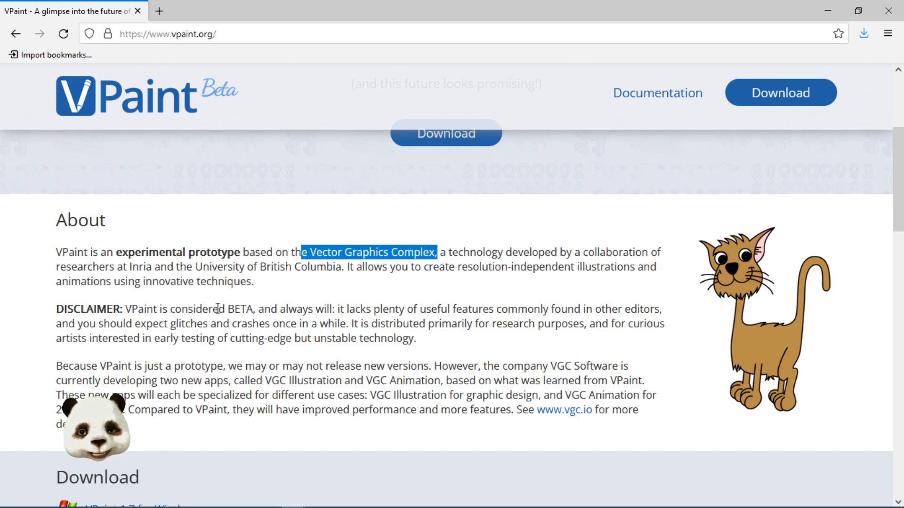
click(234, 307)
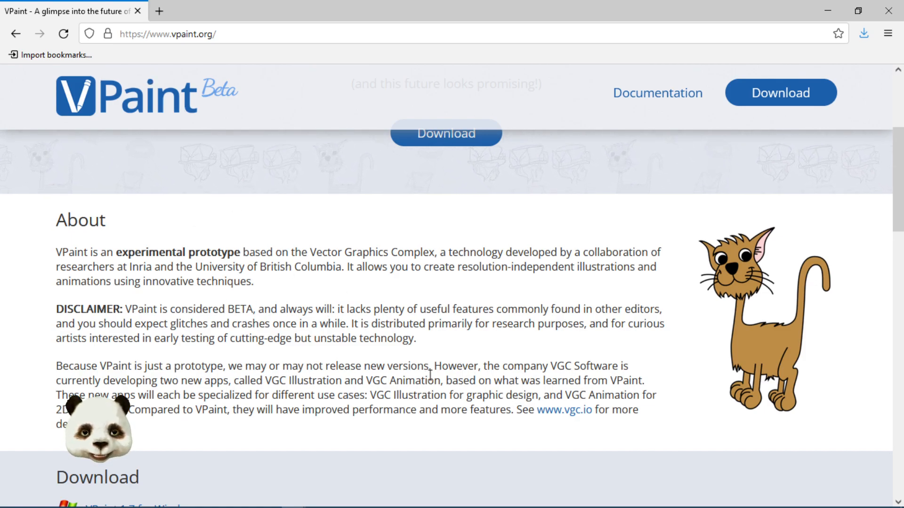
scroll(379, 273, down, 3)
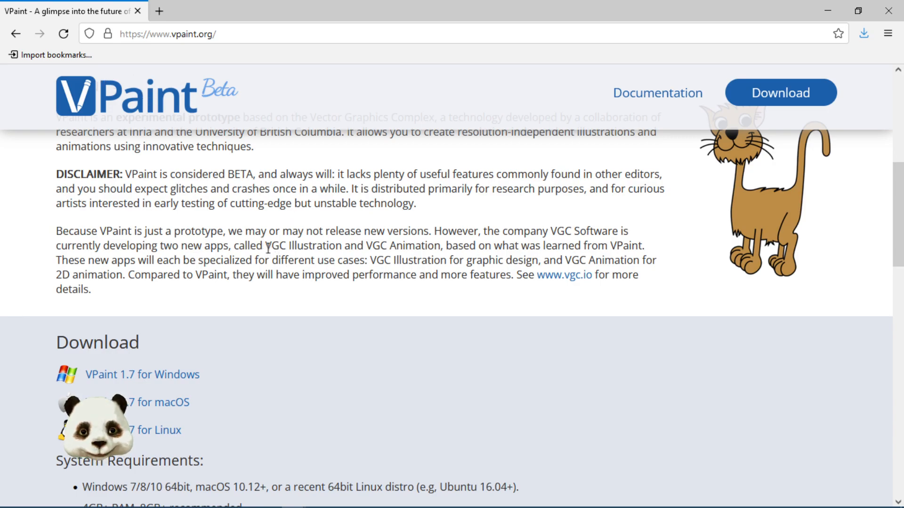
drag(269, 246, 444, 250)
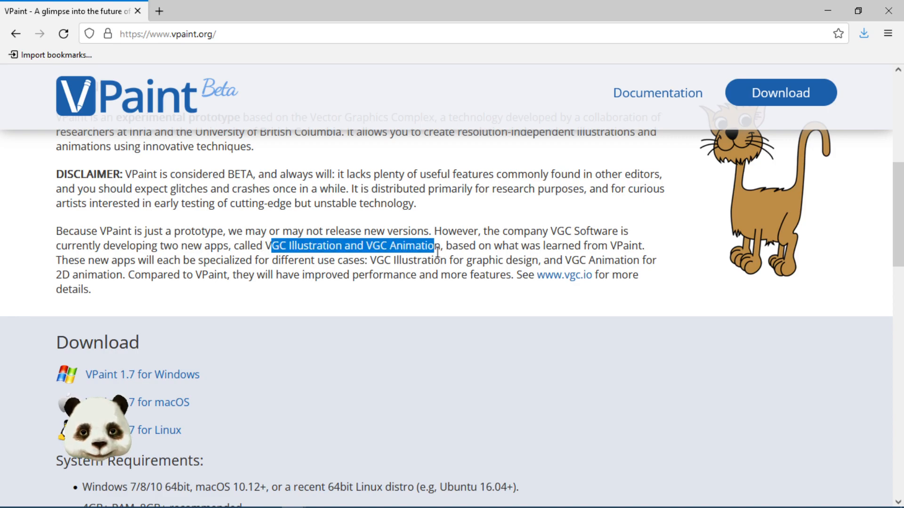
- Examine the system requirements and the Features section of the VPaint page, from Free-Form Sketching to Onion Skinning
scroll(359, 319, down, 5)
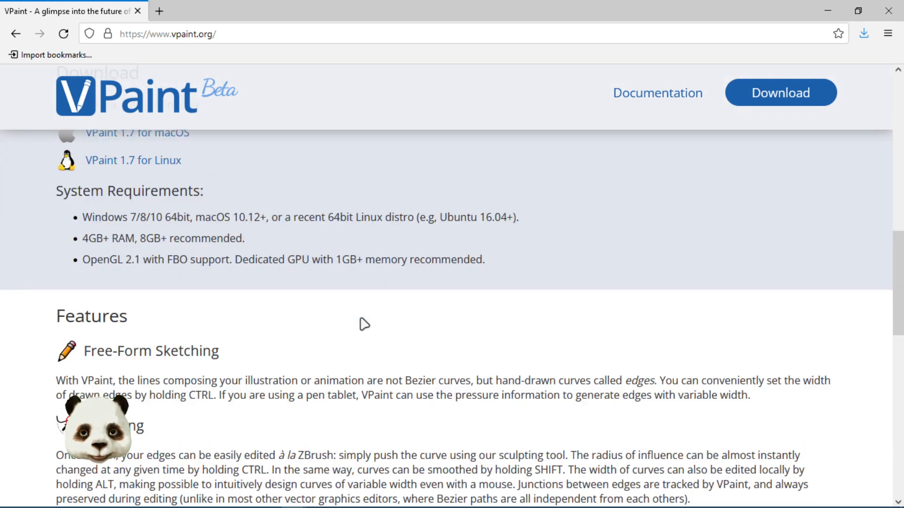
scroll(364, 324, down, 3)
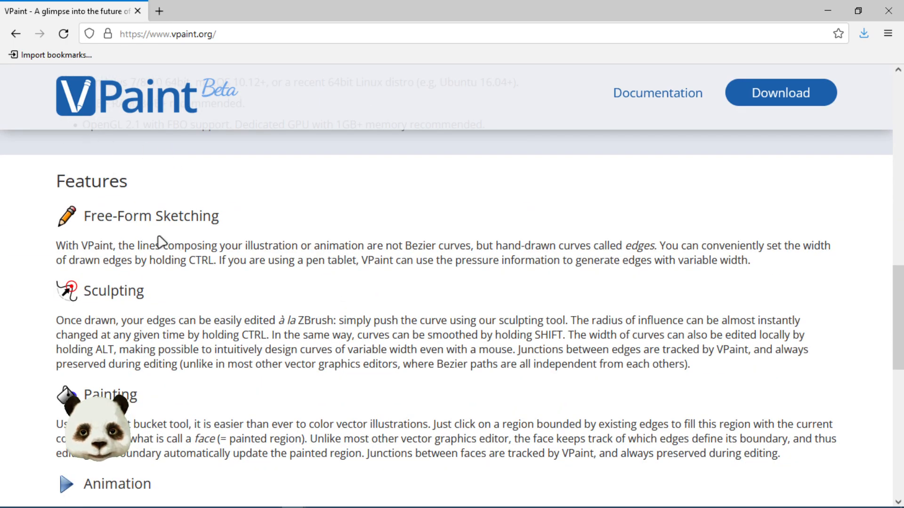
drag(92, 217, 199, 219)
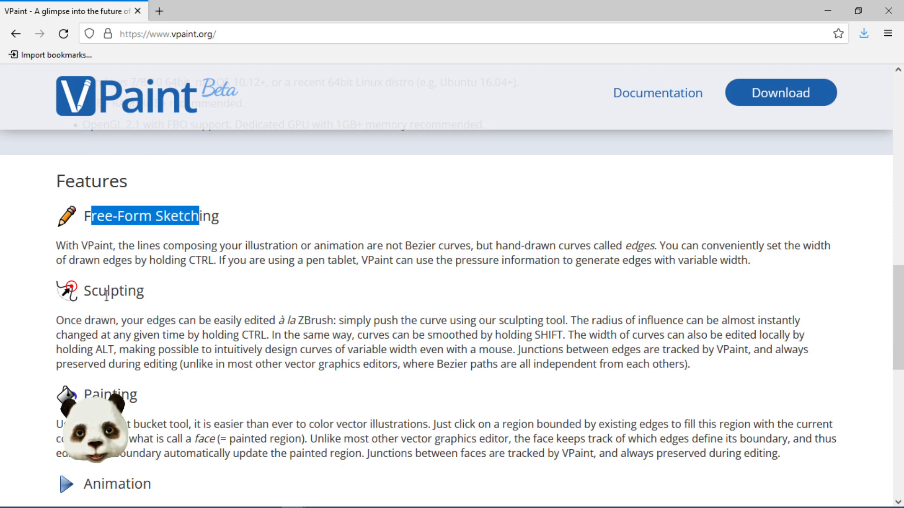
drag(107, 292, 126, 293)
drag(100, 395, 129, 394)
scroll(126, 309, down, 4)
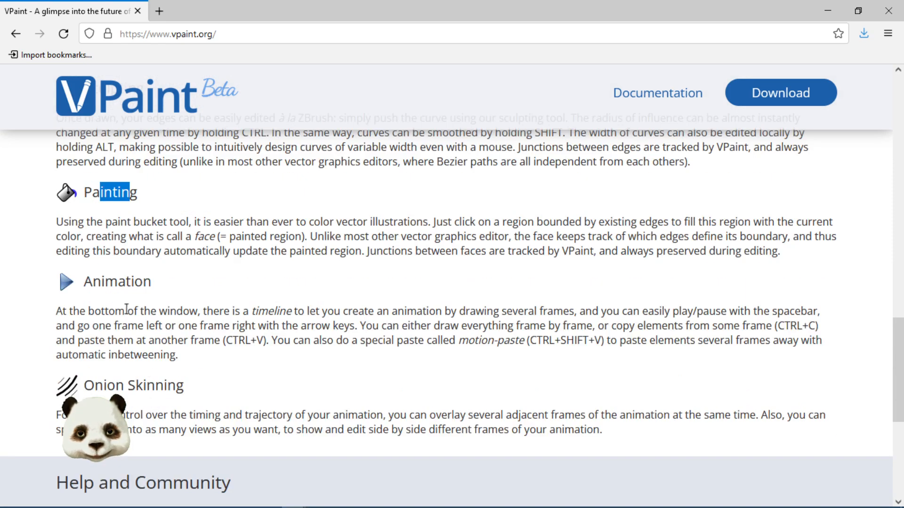
drag(104, 286, 127, 286)
click(136, 386)
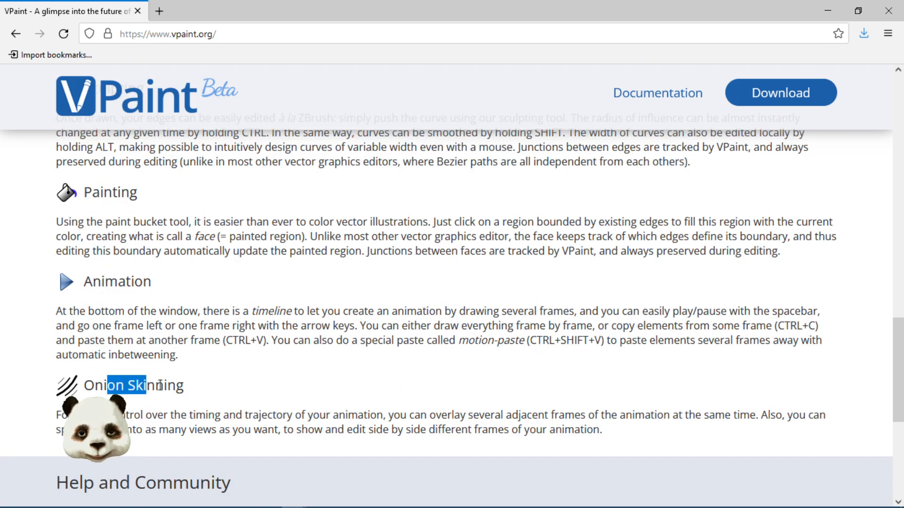
- Review the Features and Help and Community sections of the VPaint page, ending back at the page's opening banner
scroll(179, 380, down, 4)
scroll(209, 351, up, 7)
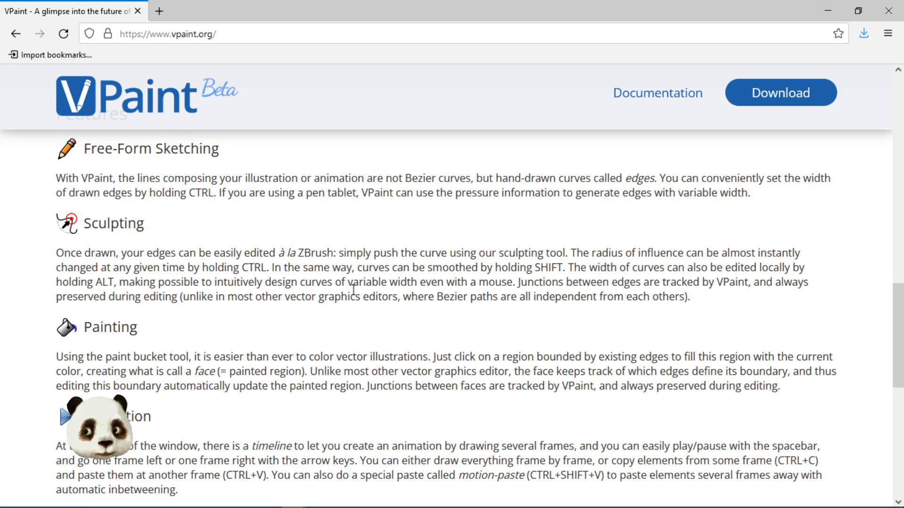
scroll(351, 290, down, 10)
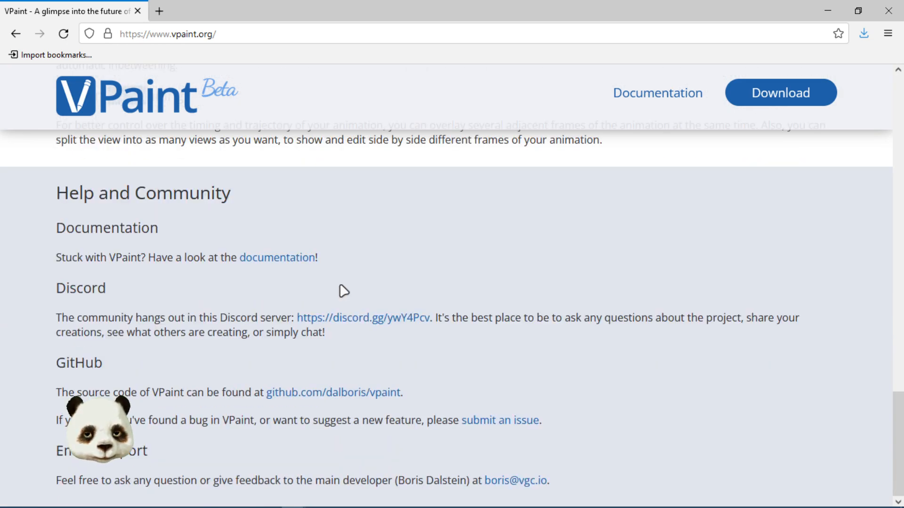
scroll(343, 291, up, 8)
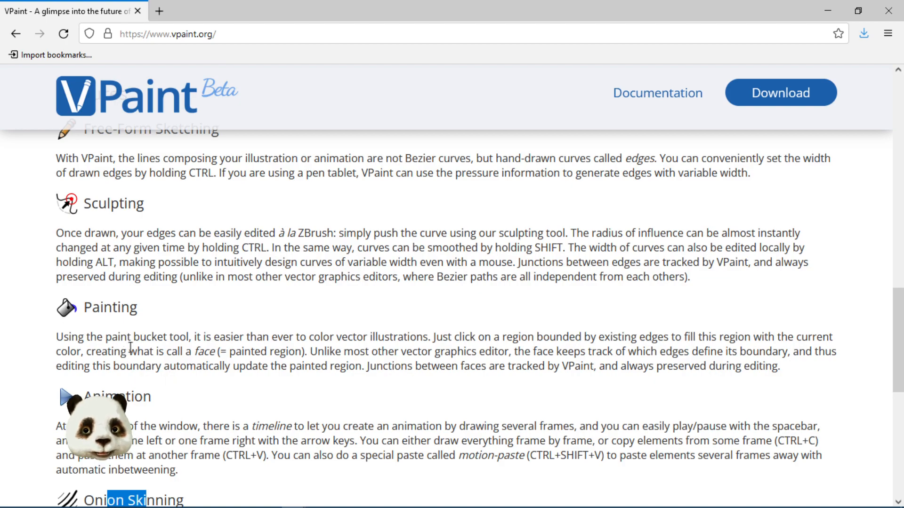
scroll(141, 346, down, 2)
scroll(157, 342, up, 10)
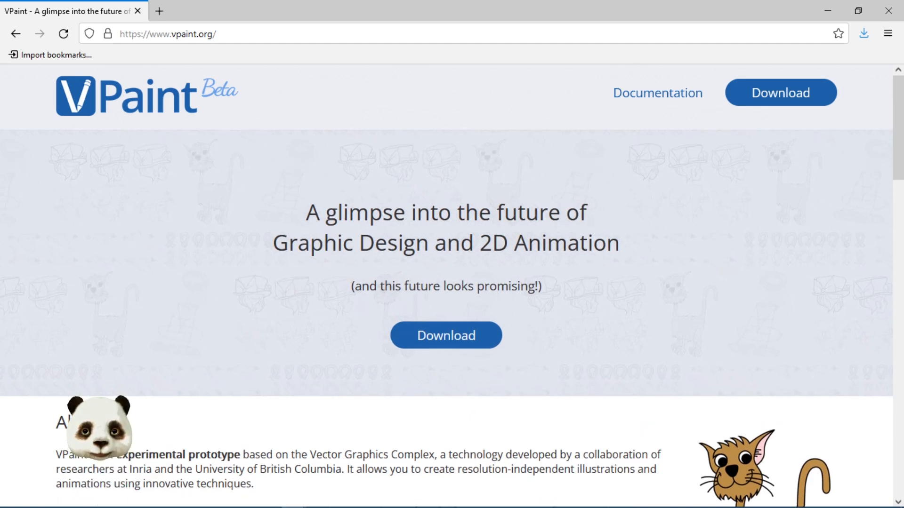
- Switch to the VGC Software website and read the developer's Welcome introduction, highlighting the mention of Pixar Animation Studios
drag(903, 26, 294, 9)
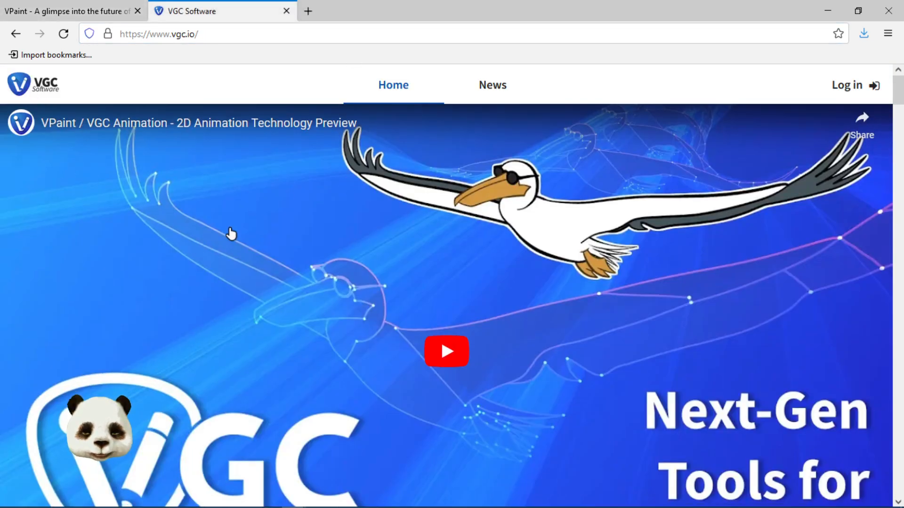
scroll(232, 234, down, 10)
scroll(234, 227, down, 2)
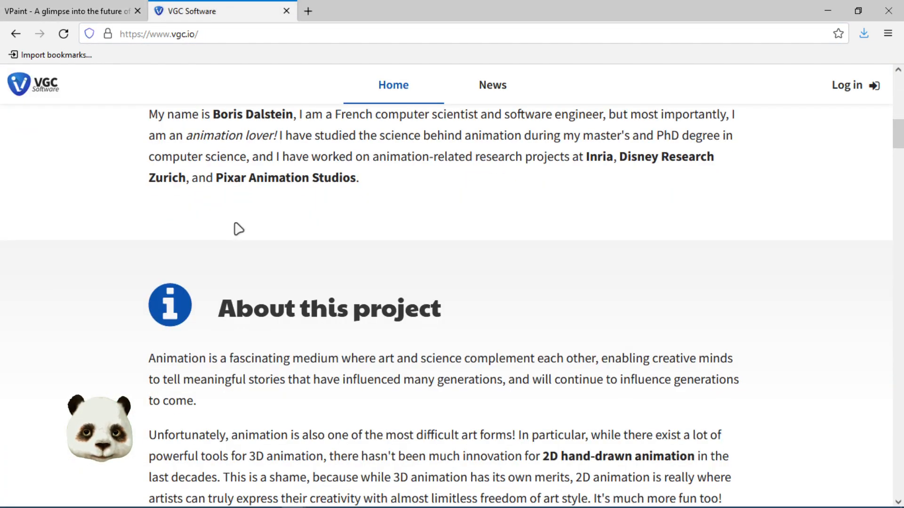
scroll(235, 221, up, 4)
scroll(233, 301, down, 3)
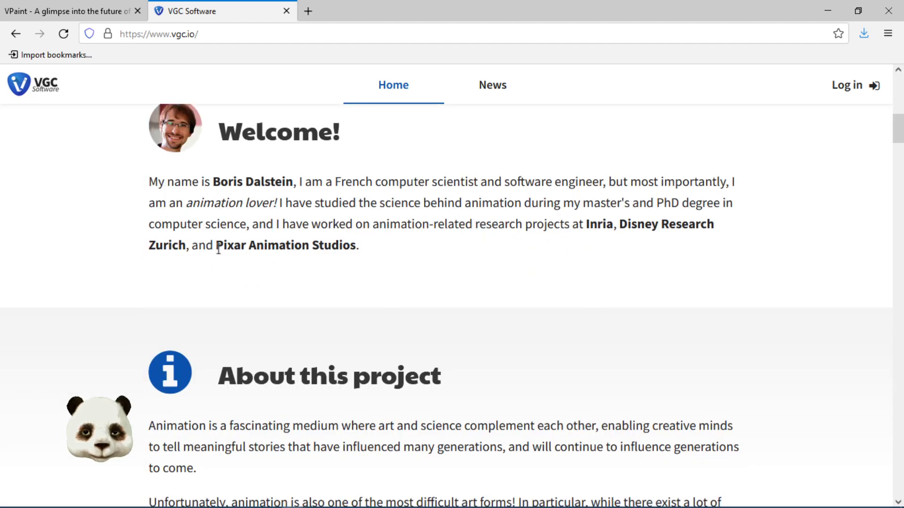
drag(228, 252, 323, 259)
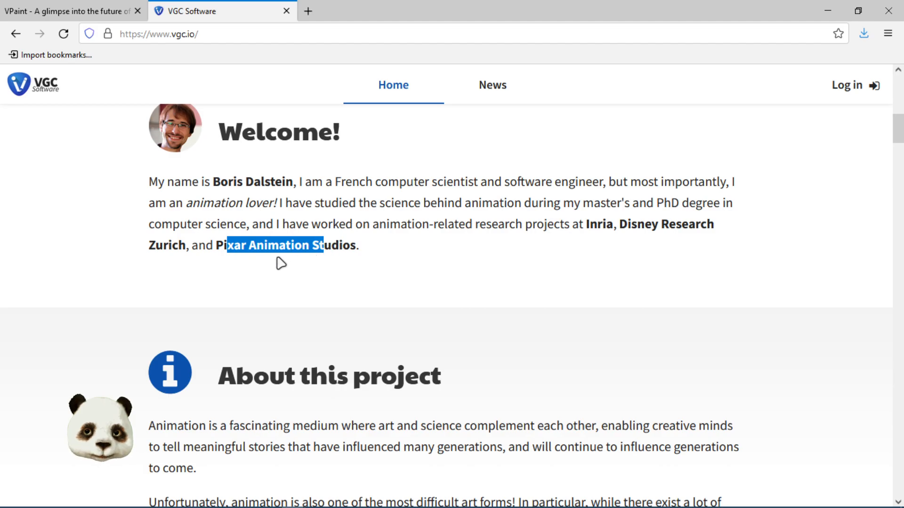
- Read the About this project section and highlight the product names VGC Illustration and VGC Animation
scroll(312, 307, down, 6)
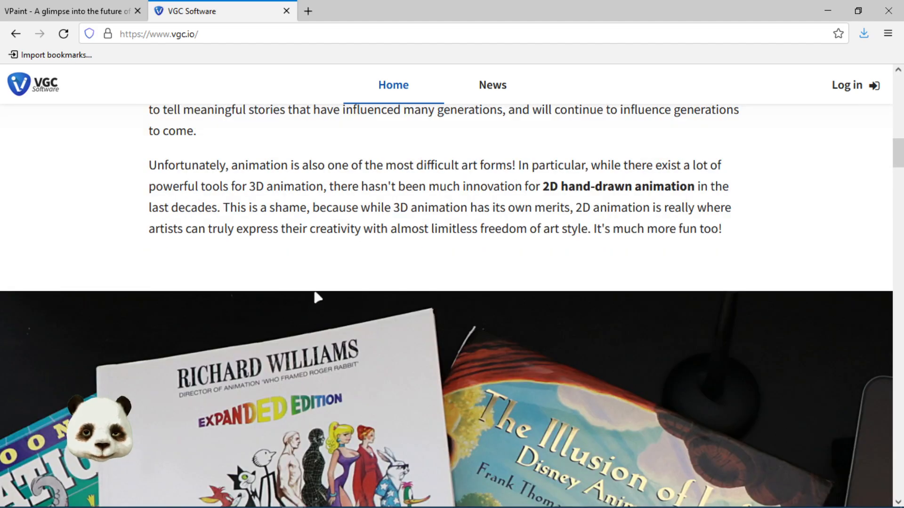
scroll(313, 308, down, 9)
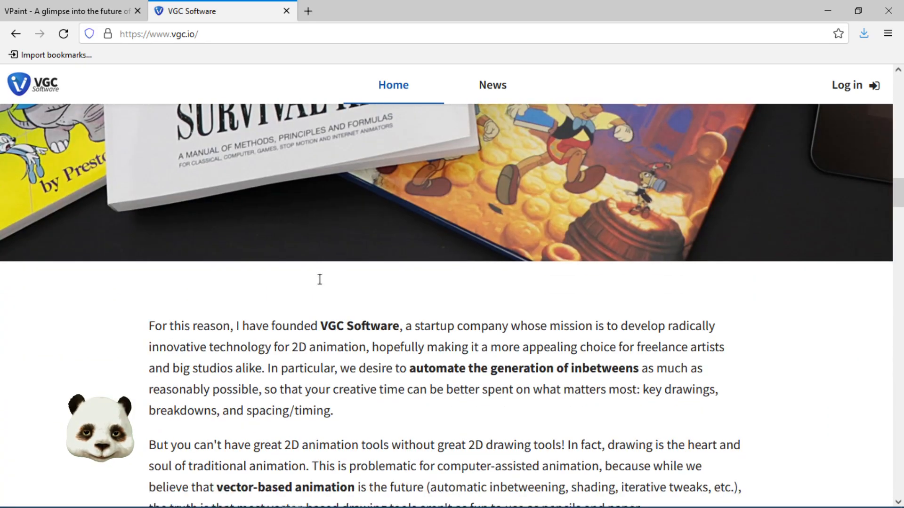
scroll(320, 279, down, 8)
drag(286, 321, 623, 333)
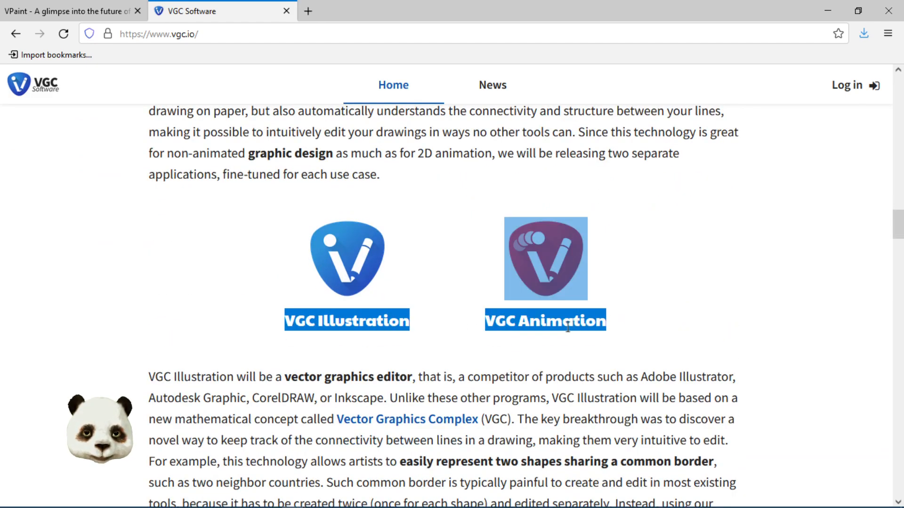
scroll(571, 326, down, 1)
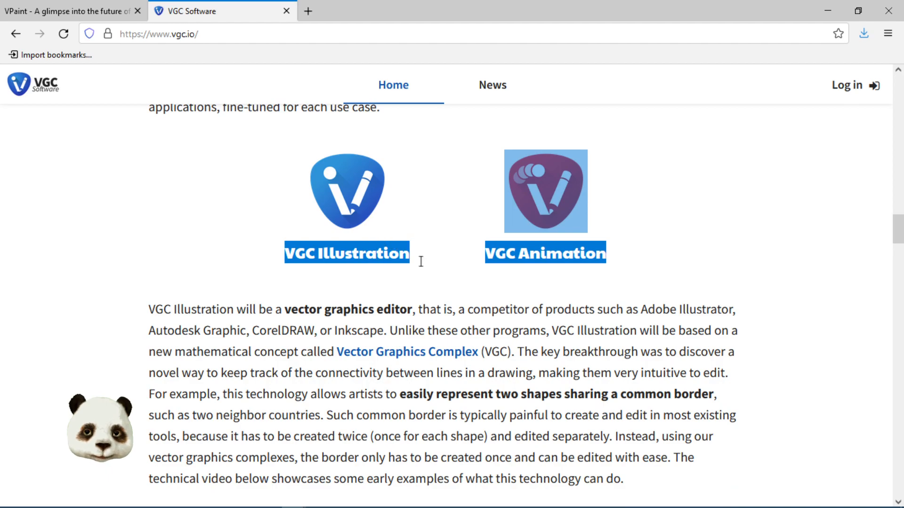
- Examine the descriptions of VGC Illustration and VGC Animation together with their embedded technical videos
scroll(434, 363, down, 3)
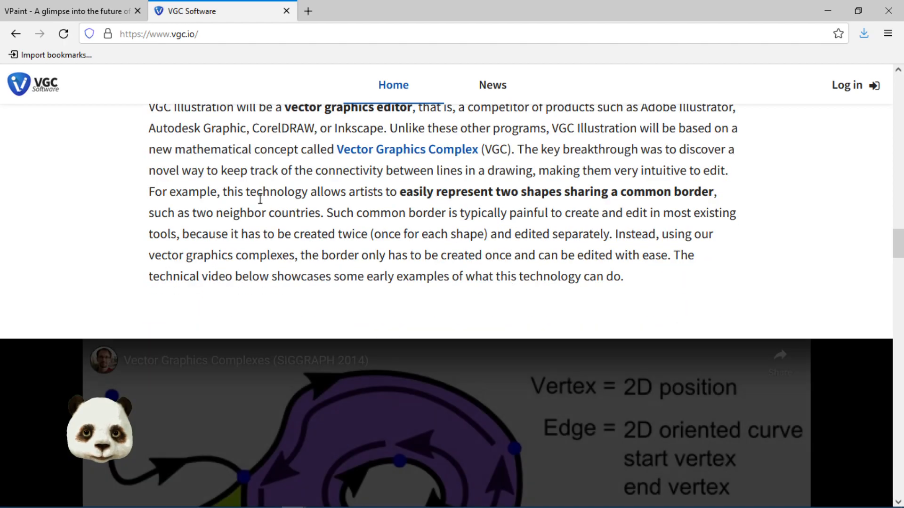
scroll(203, 205, down, 2)
scroll(207, 205, down, 2)
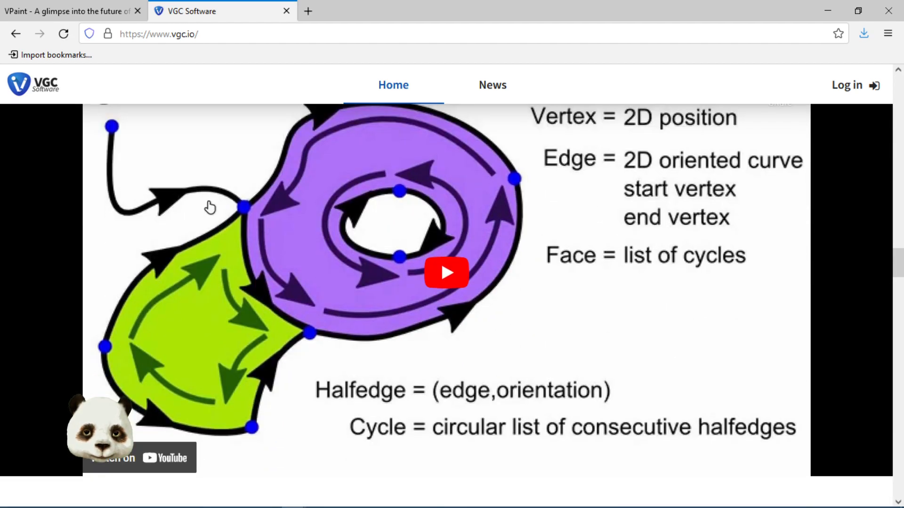
scroll(212, 231, down, 6)
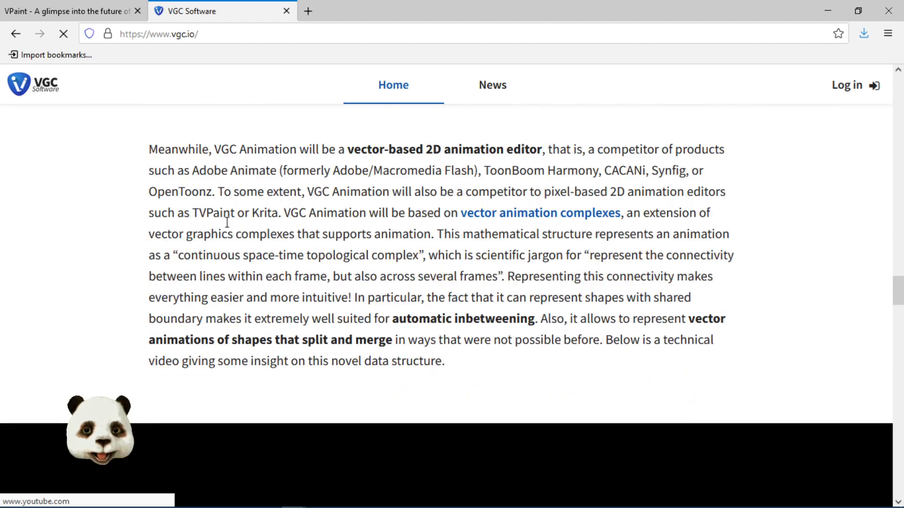
scroll(227, 223, down, 8)
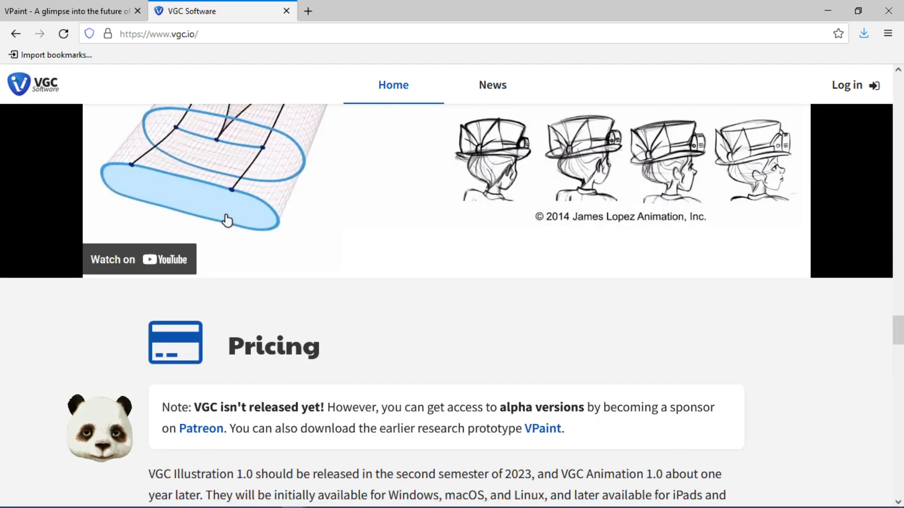
scroll(226, 218, up, 5)
scroll(207, 218, down, 6)
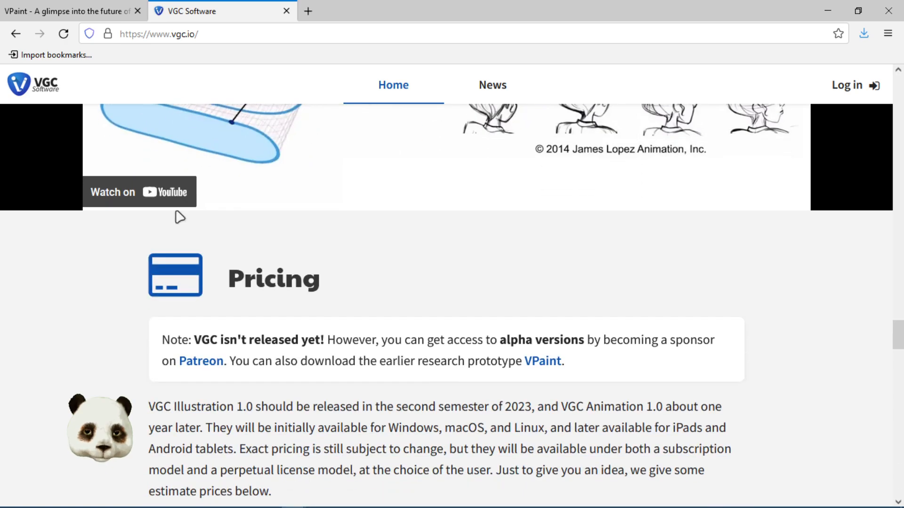
- Examine the Pricing section's subscription plans and perpetual licenses, highlighting the one-time cost row for both products
scroll(179, 217, down, 3)
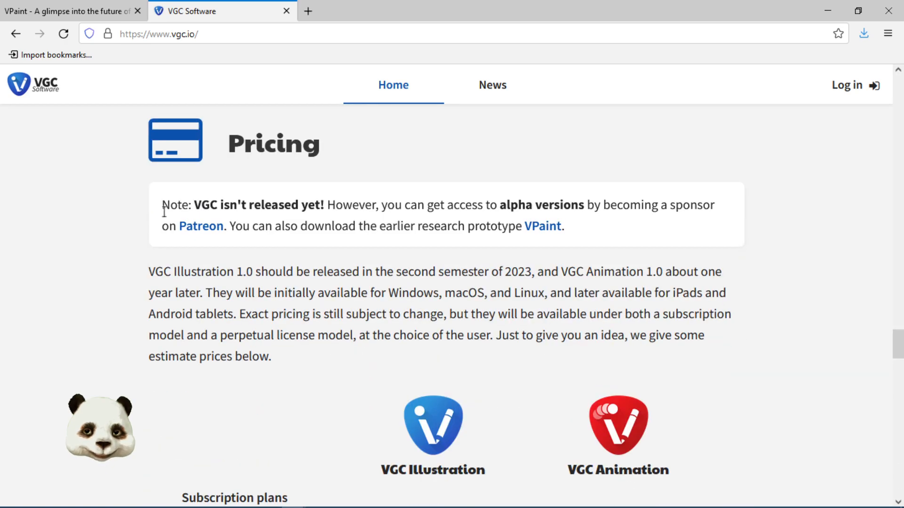
double_click(281, 144)
scroll(276, 253, down, 6)
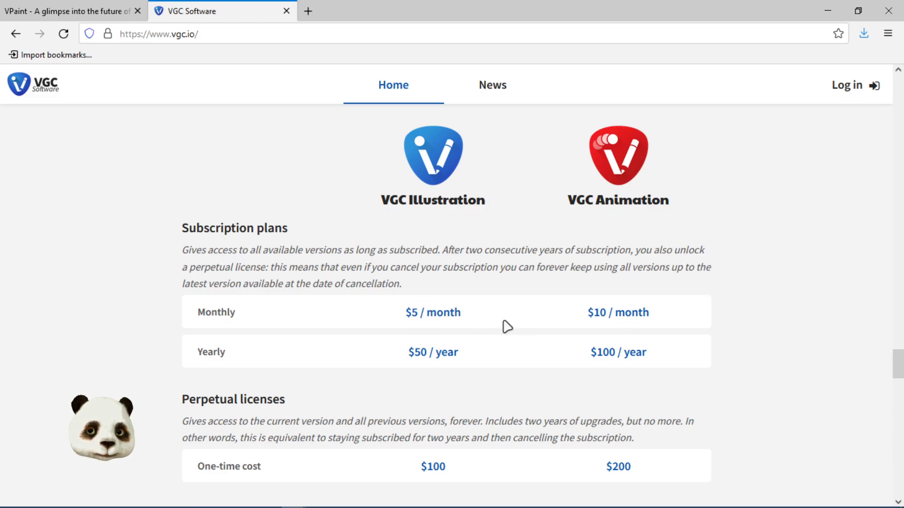
scroll(515, 368, down, 1)
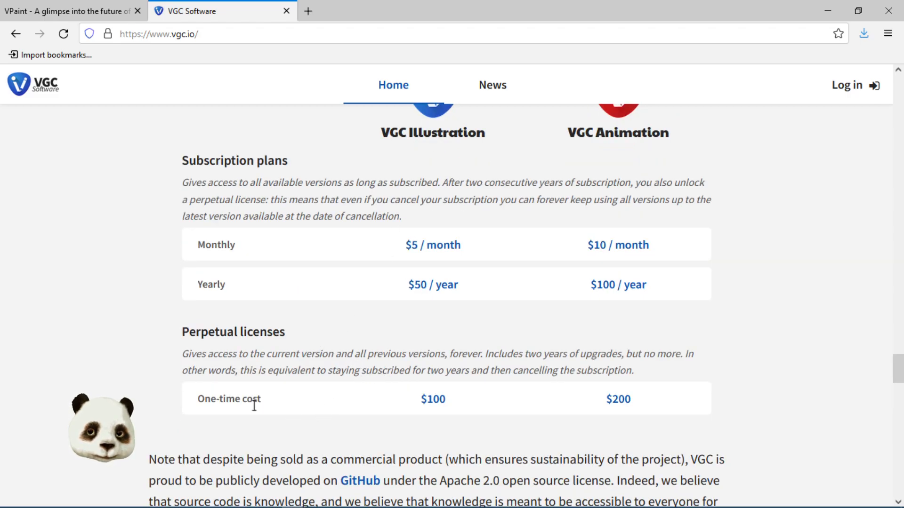
drag(192, 402, 643, 402)
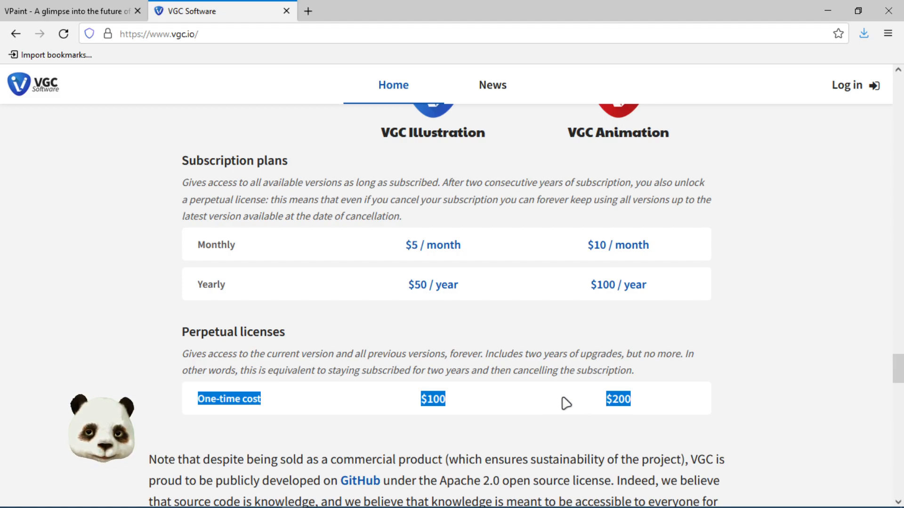
scroll(565, 372, up, 1)
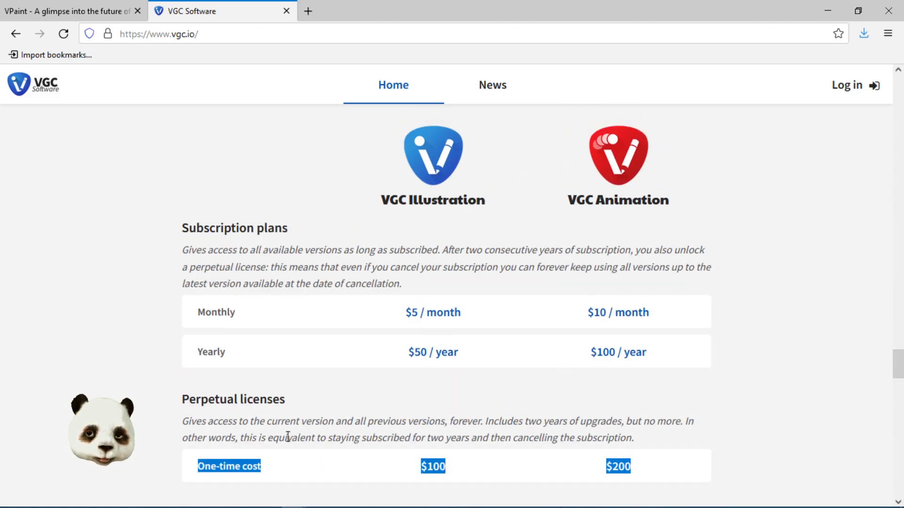
- Read the open-source licensing note below the prices, highlighting its text, and compare it with the subscription and perpetual license prices
scroll(551, 320, down, 4)
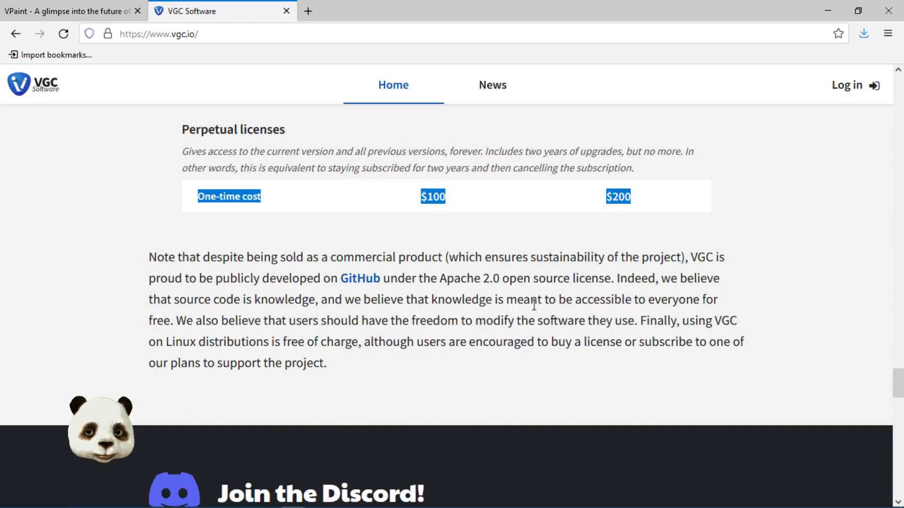
drag(150, 257, 315, 367)
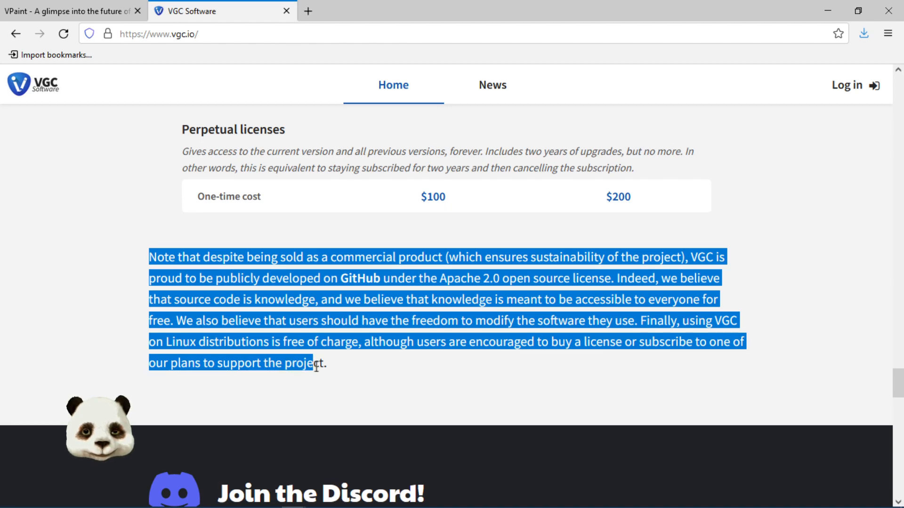
click(347, 363)
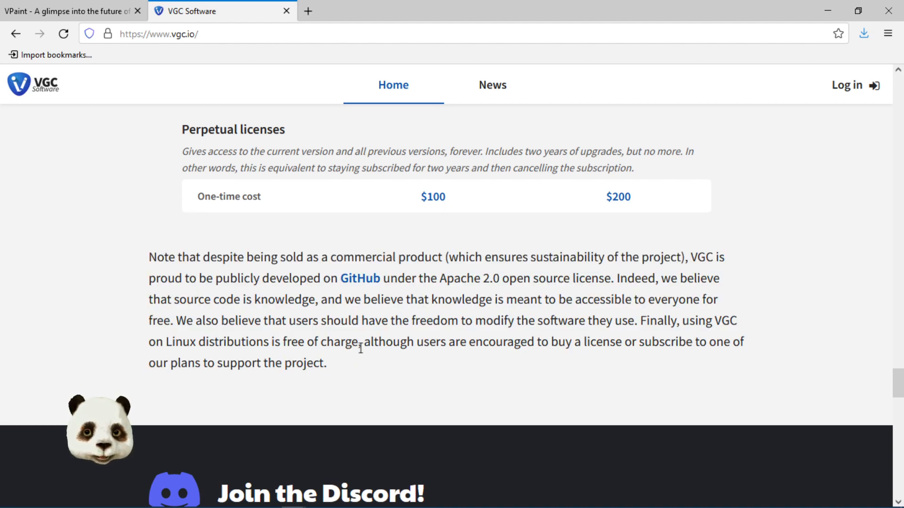
scroll(470, 343, up, 5)
scroll(471, 344, down, 3)
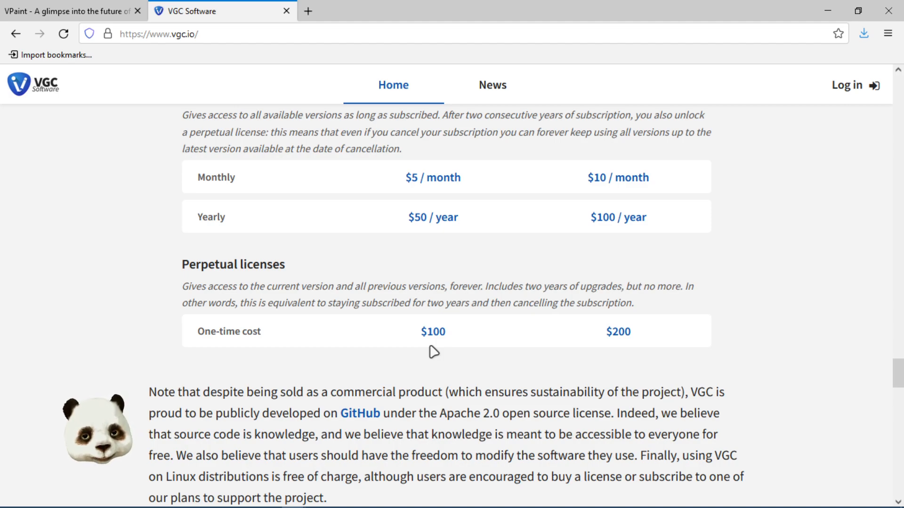
- Look over the Discord and Partners & support sections, and return to the Welcome section of the VGC home page
scroll(433, 352, down, 10)
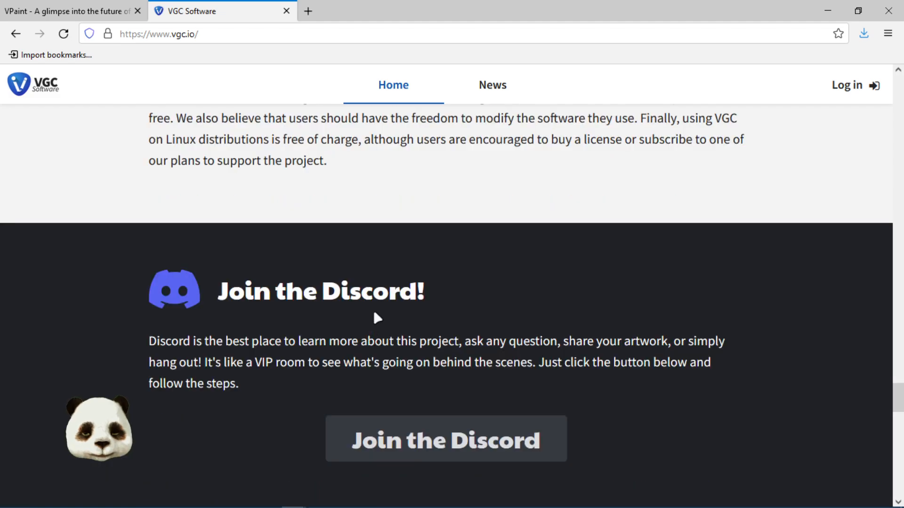
scroll(336, 323, down, 15)
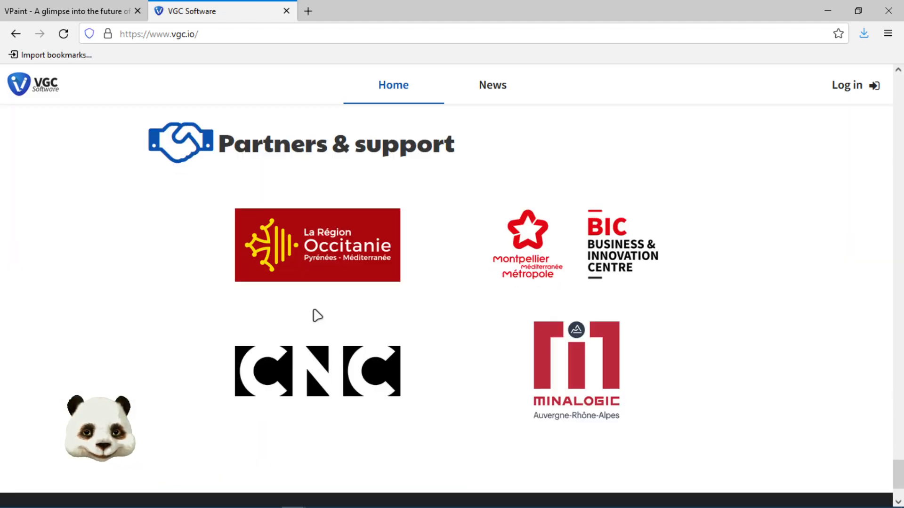
scroll(318, 312, up, 10)
scroll(301, 298, up, 20)
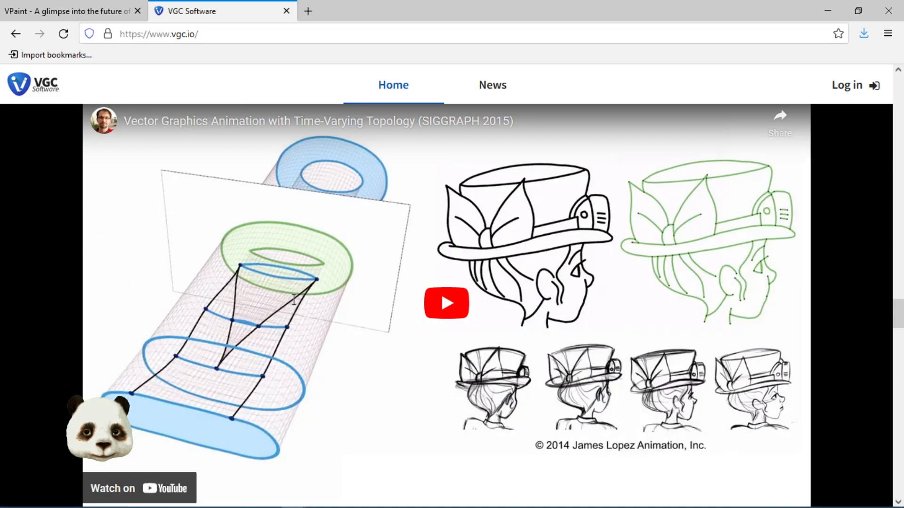
scroll(296, 301, down, 10)
scroll(297, 301, up, 6)
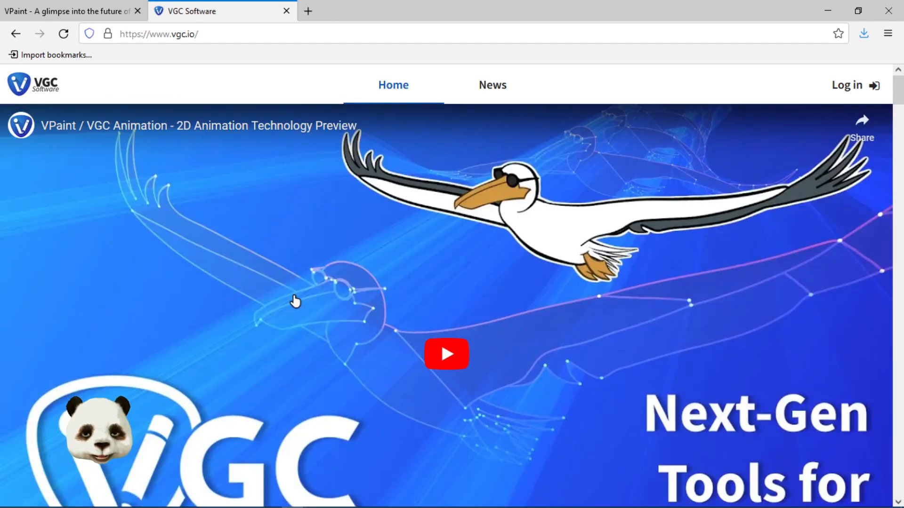
scroll(300, 293, down, 5)
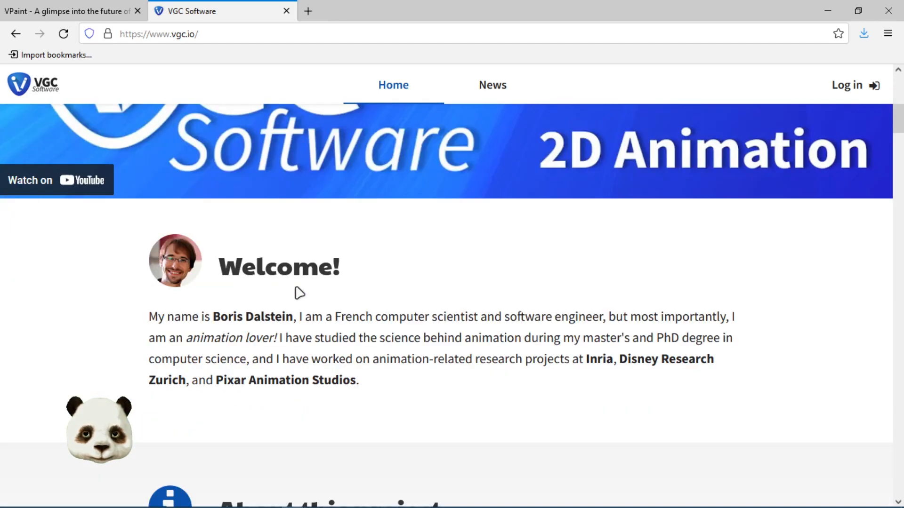
- Open the VGC News page, view the March 18, 2023 article "Goodbye QtWidgets, Welcome Color Palette", and return to the news list
click(484, 86)
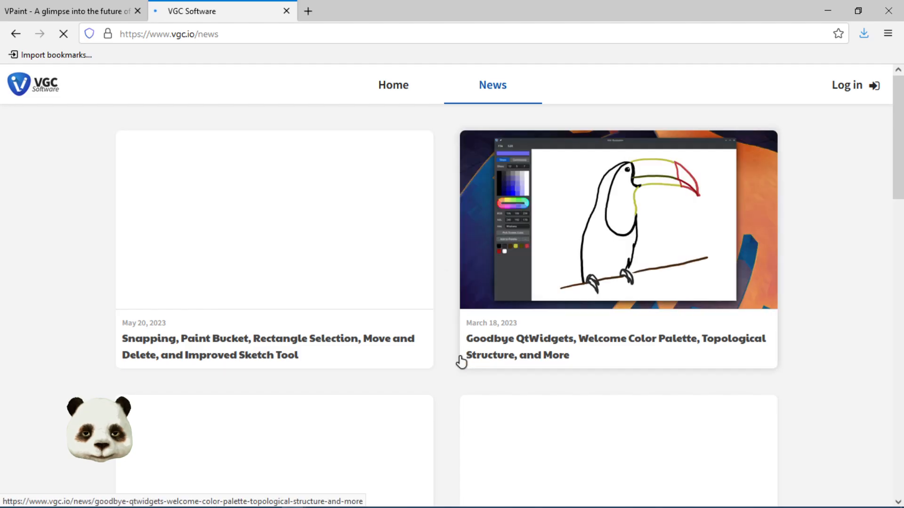
click(542, 221)
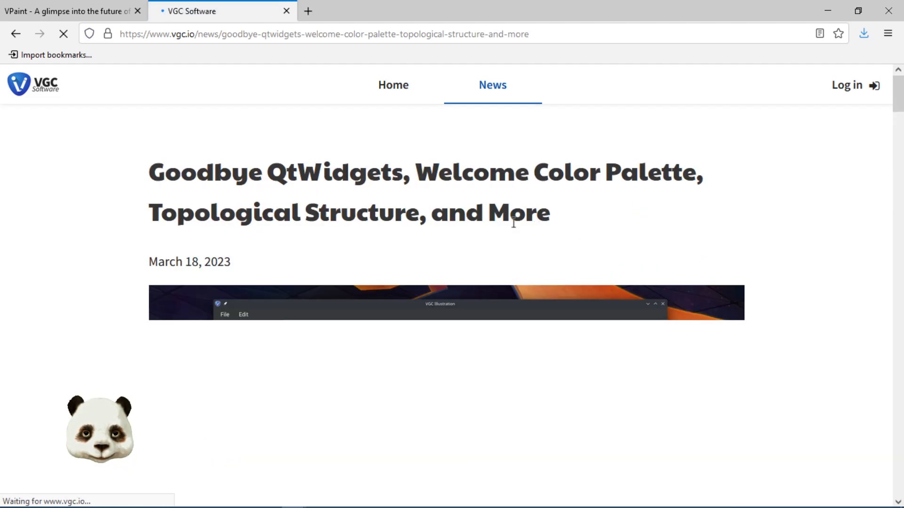
scroll(330, 282, down, 5)
scroll(319, 277, up, 3)
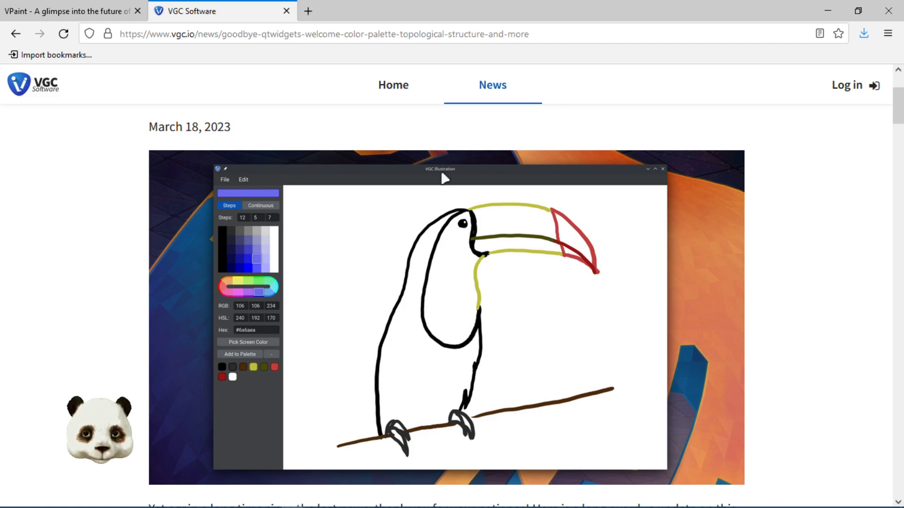
click(15, 34)
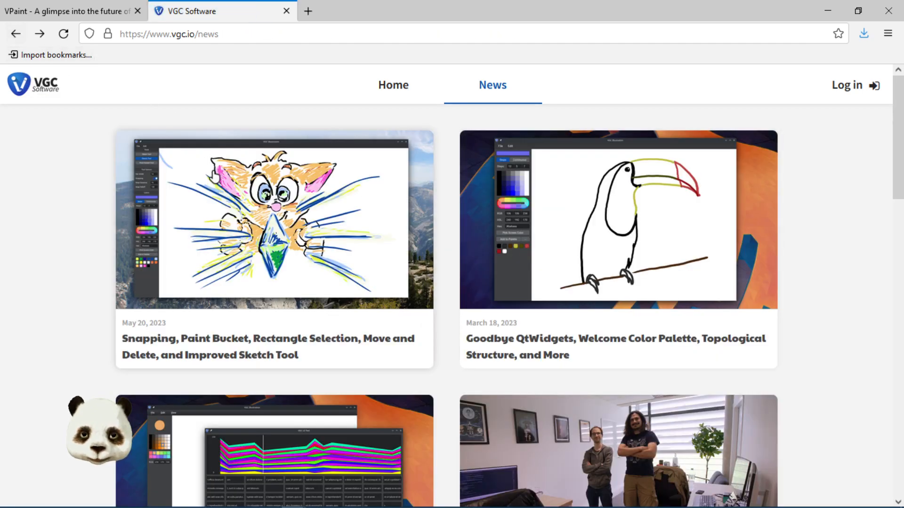
- View the May 20, 2023 and August 25, 2022 news articles, returning to the news list after each one
click(241, 241)
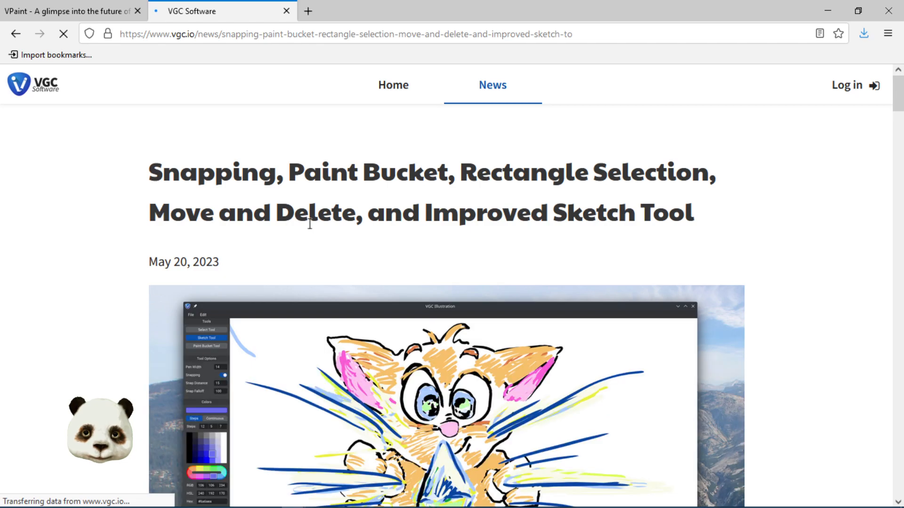
click(14, 33)
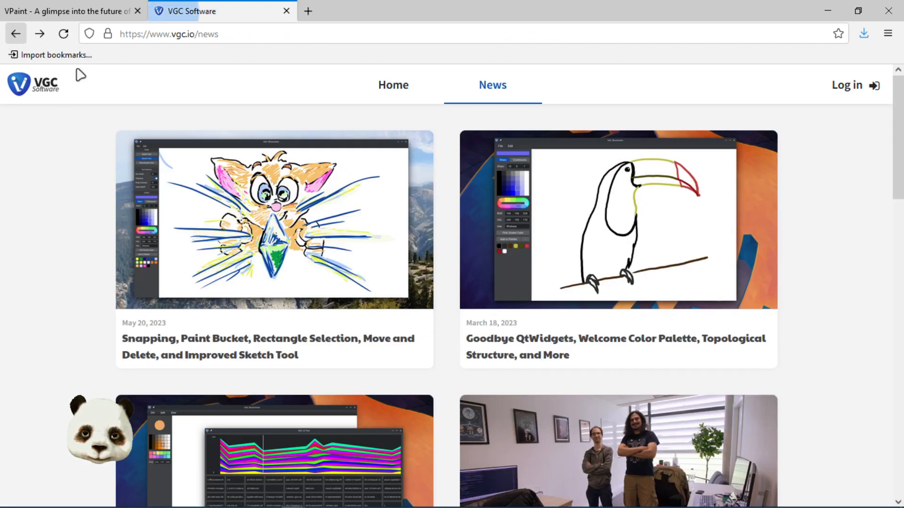
scroll(272, 258, down, 3)
click(262, 297)
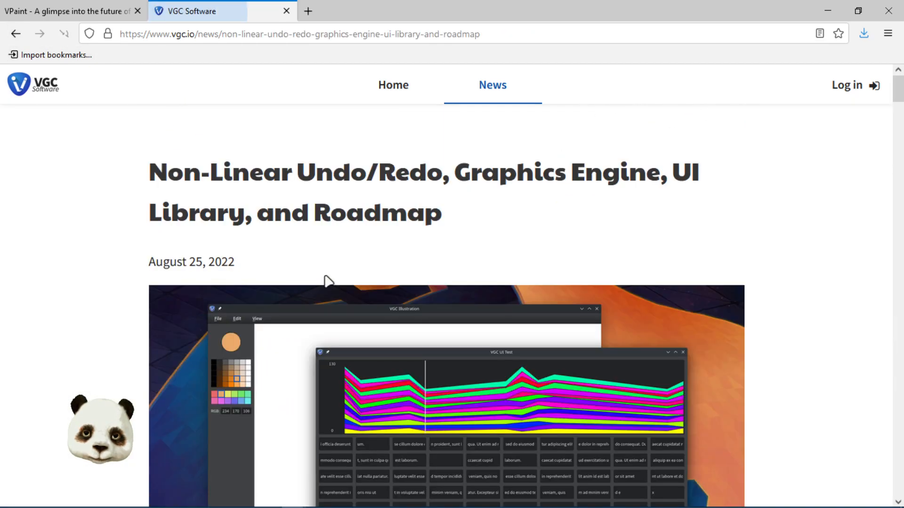
click(15, 34)
- Look through the older VGC news entries down to "A Successful Kickstarter", and return to the newest ones
scroll(452, 270, down, 5)
scroll(542, 247, up, 2)
scroll(569, 342, down, 3)
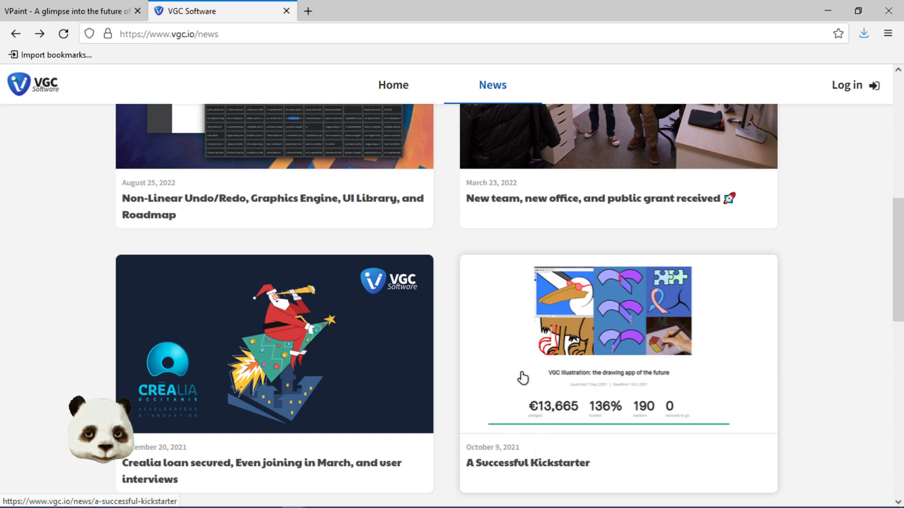
scroll(446, 367, up, 5)
scroll(446, 370, up, 3)
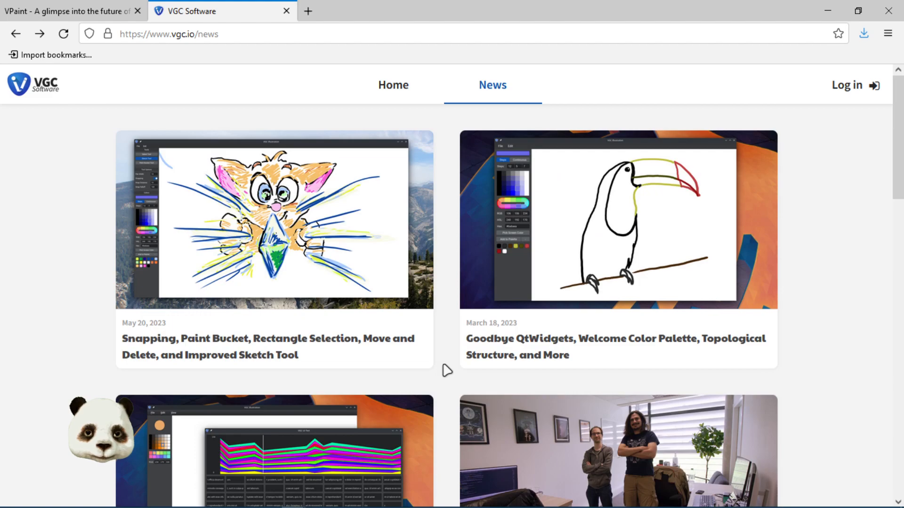
scroll(436, 374, down, 1)
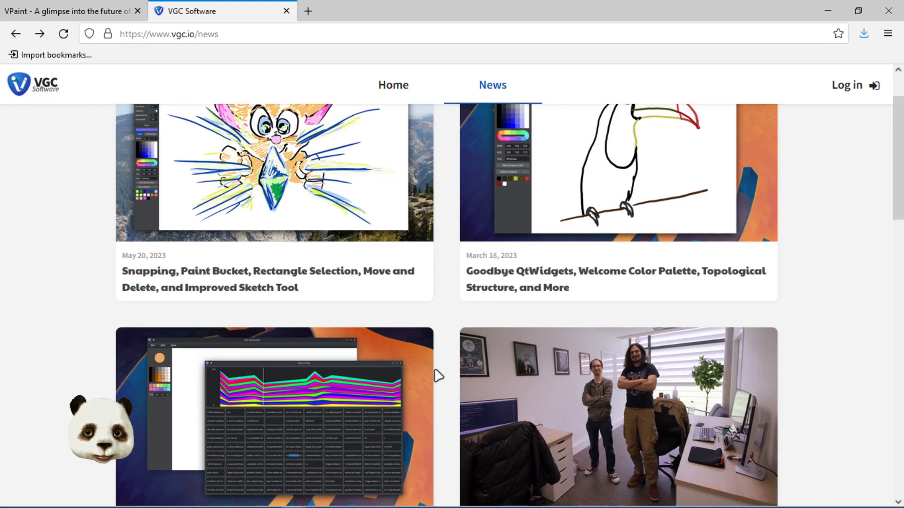
scroll(438, 375, up, 1)
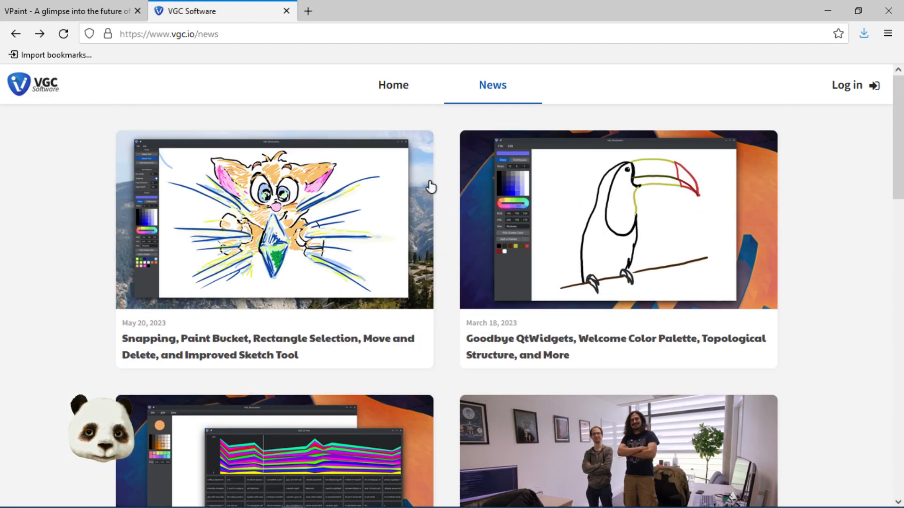
- Return to the VPaint website, minimize the browser, and switch from Inkscape to the VPaint application
click(111, 11)
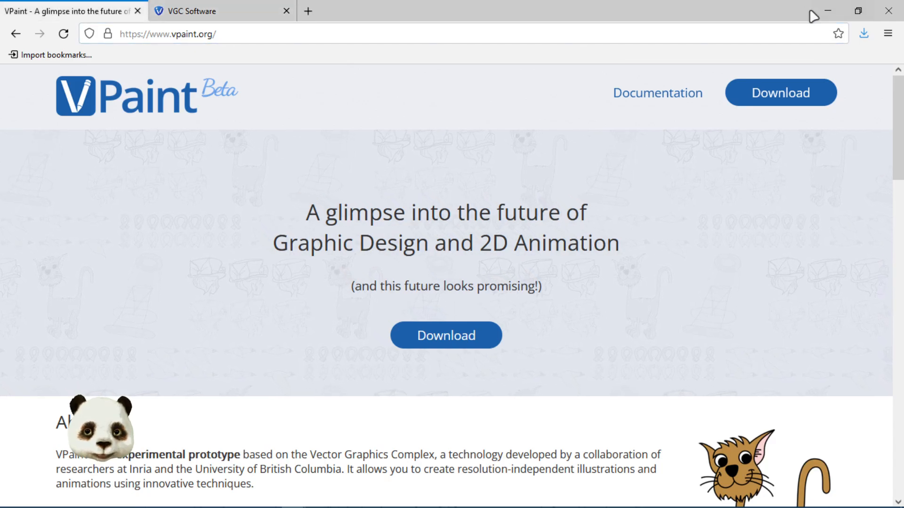
click(826, 11)
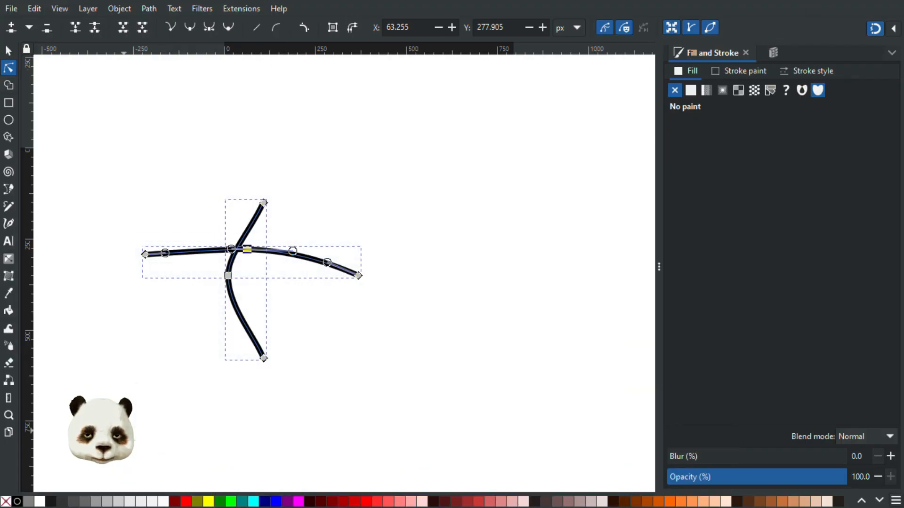
key(super)
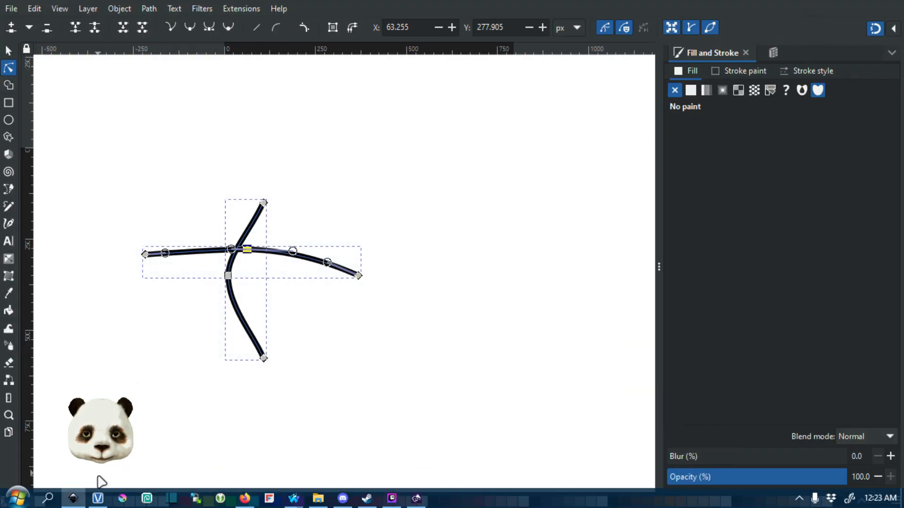
click(97, 499)
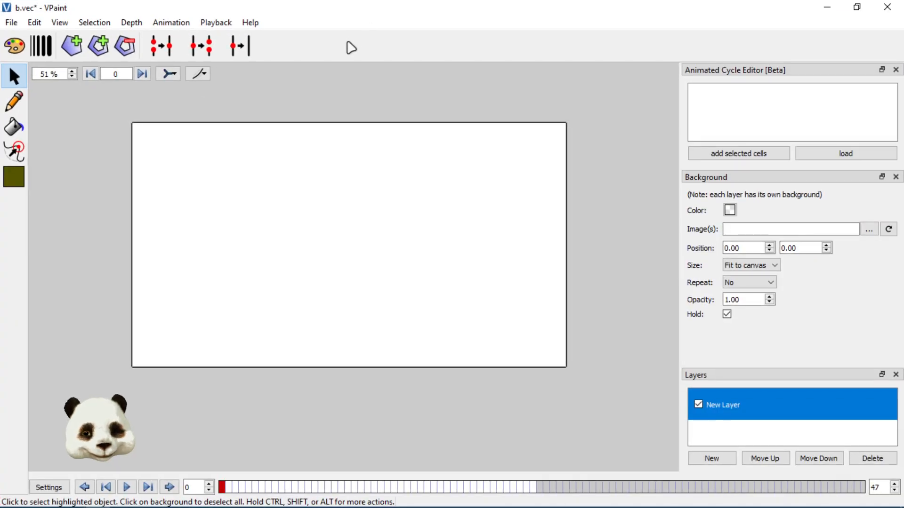
- Examine VPaint's file commands, especially the Export option, and close them without choosing any
mouse_move(341, 129)
mouse_down()
mouse_move(325, 158)
mouse_move(373, 176)
mouse_move(351, 166)
mouse_move(349, 173)
mouse_up()
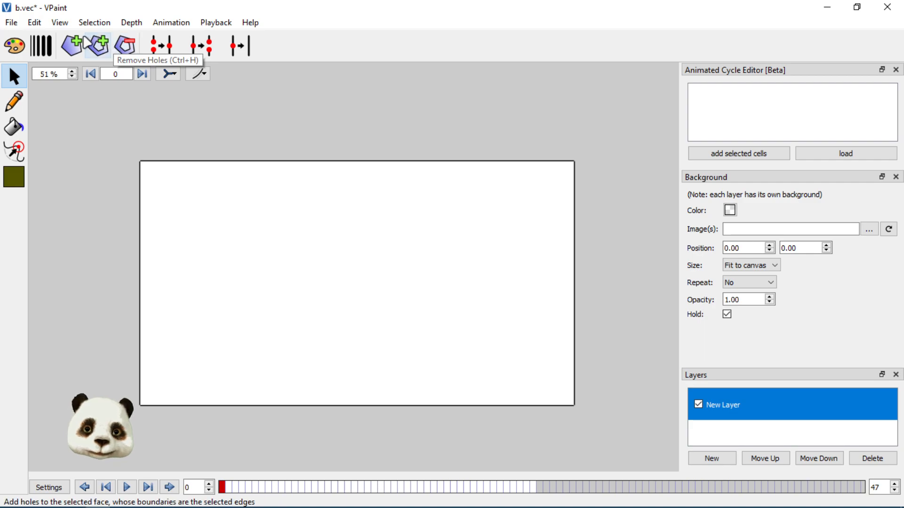
click(18, 24)
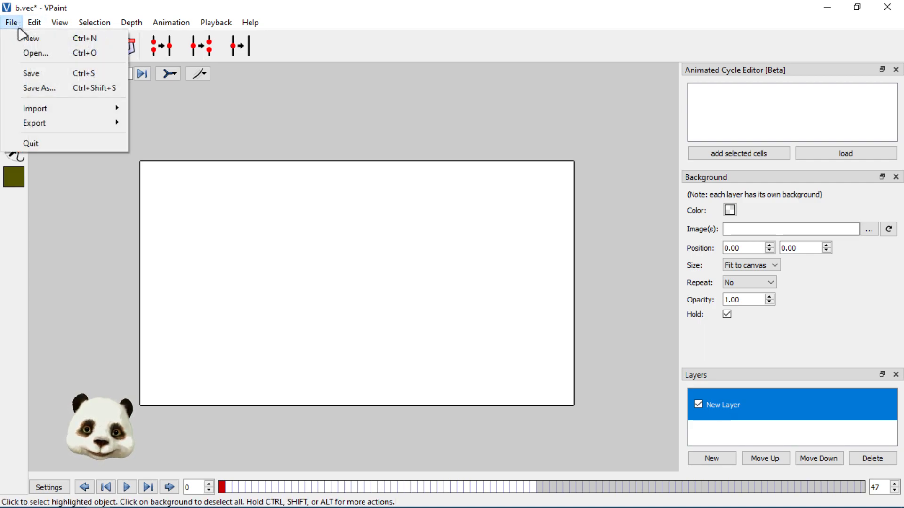
mouse_move(65, 125)
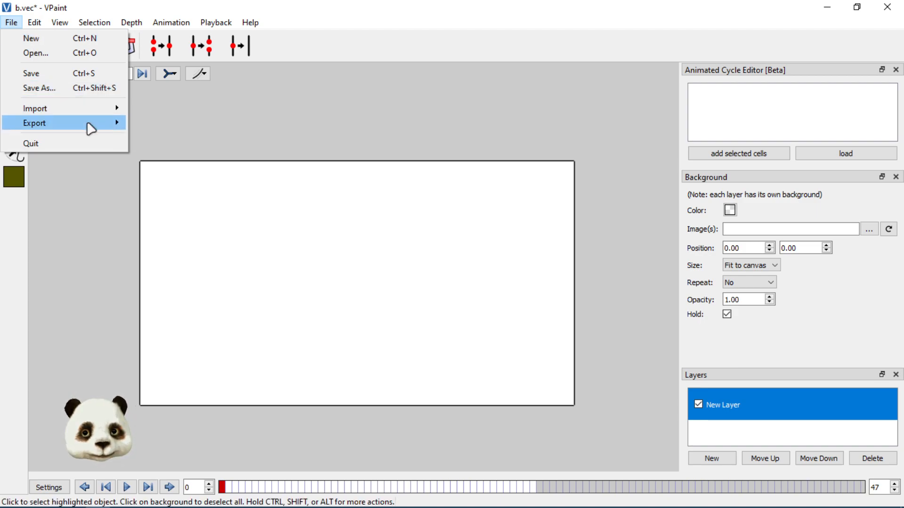
mouse_move(104, 126)
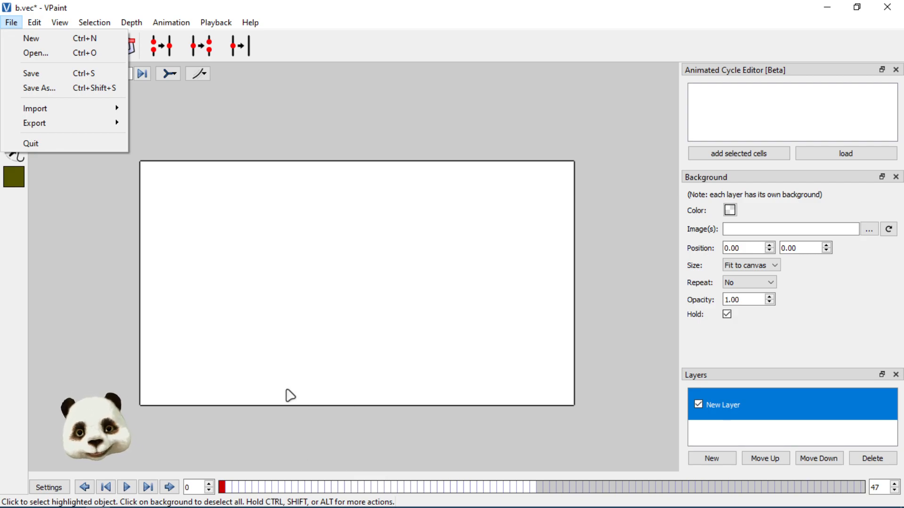
click(772, 443)
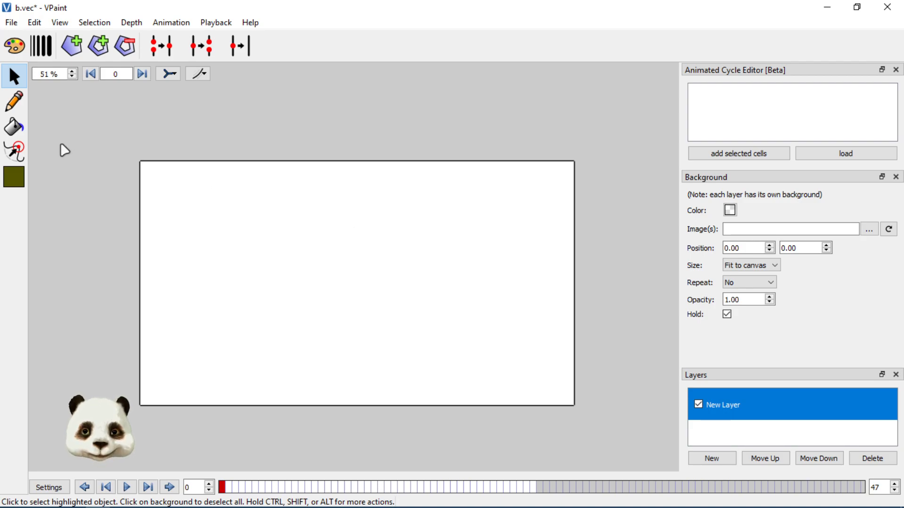
- Try sketching two freehand curves across the canvas with the Sketch tool, and undo back to an empty document
click(15, 101)
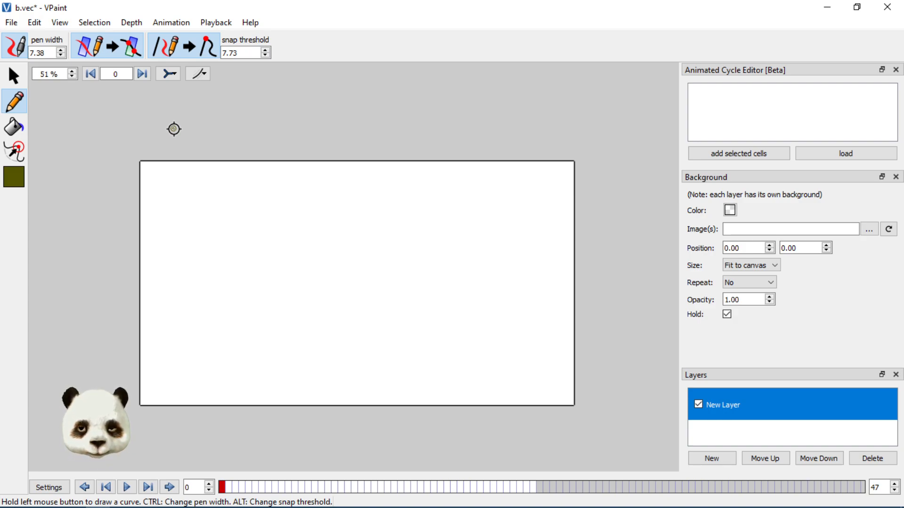
mouse_move(208, 218)
mouse_down()
mouse_move(251, 239)
mouse_move(417, 247)
mouse_up()
drag(418, 255, 473, 259)
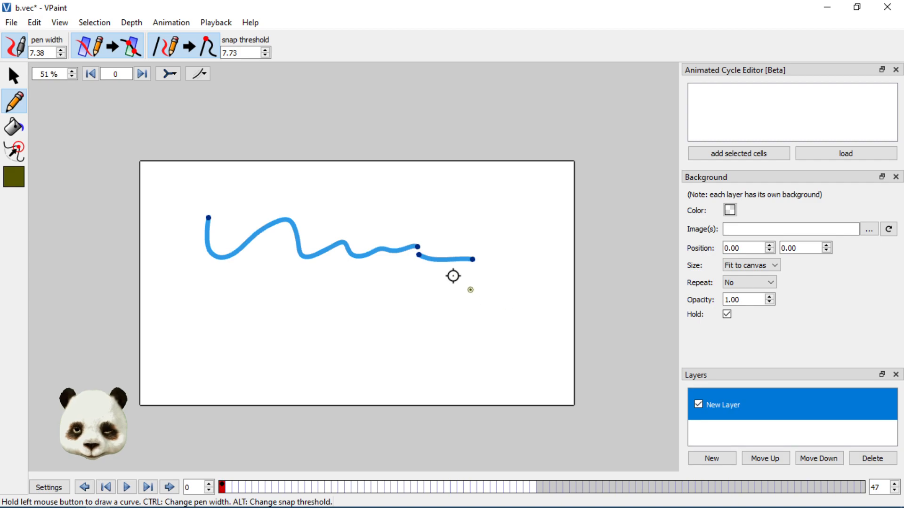
key(ctrl+z)
key(ctrl+z)
key(ctrl+z)
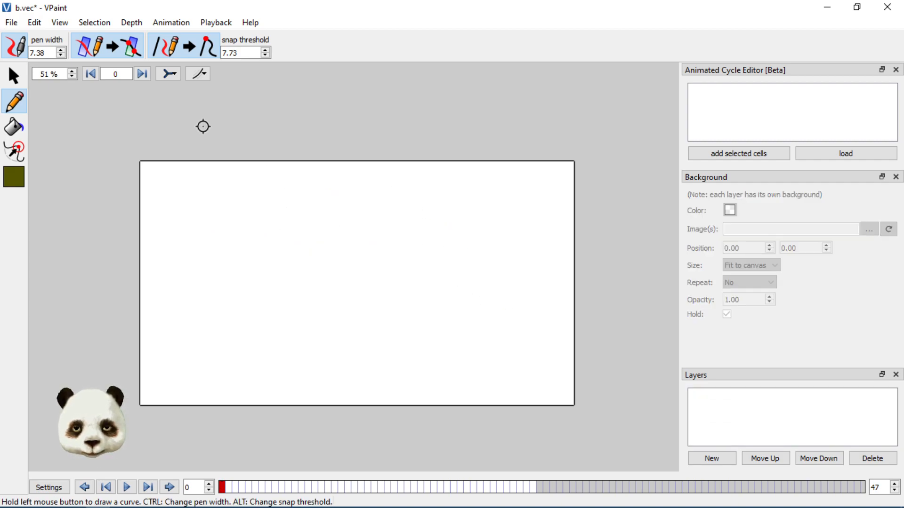
- Set the drawing color to red (#ff0000) and add a new layer with its default name
click(174, 73)
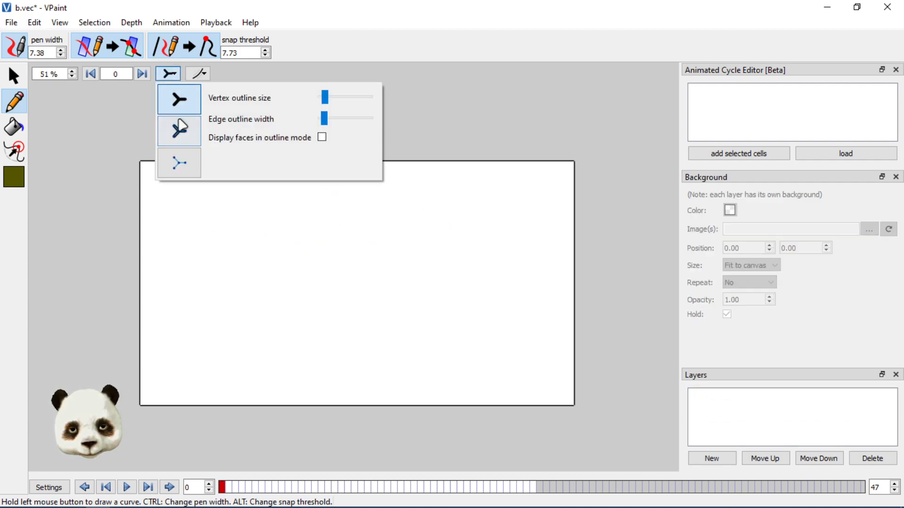
click(357, 21)
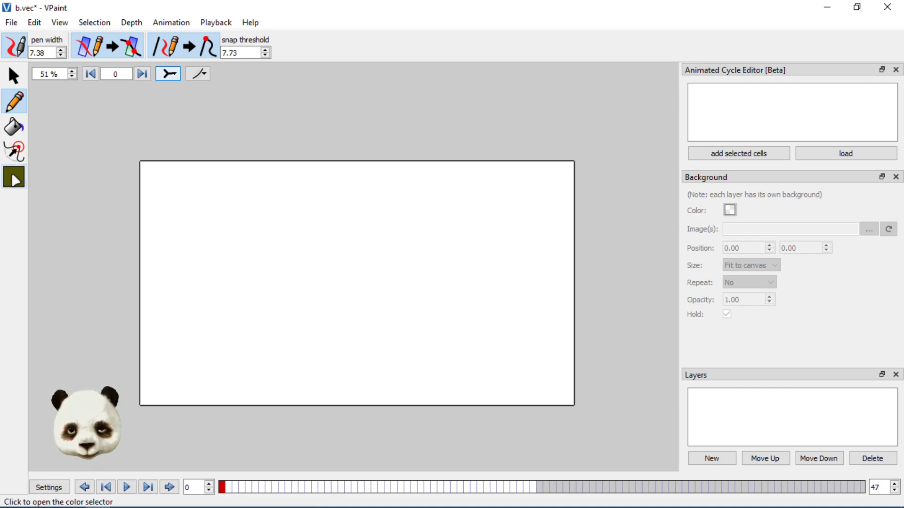
click(15, 177)
click(314, 191)
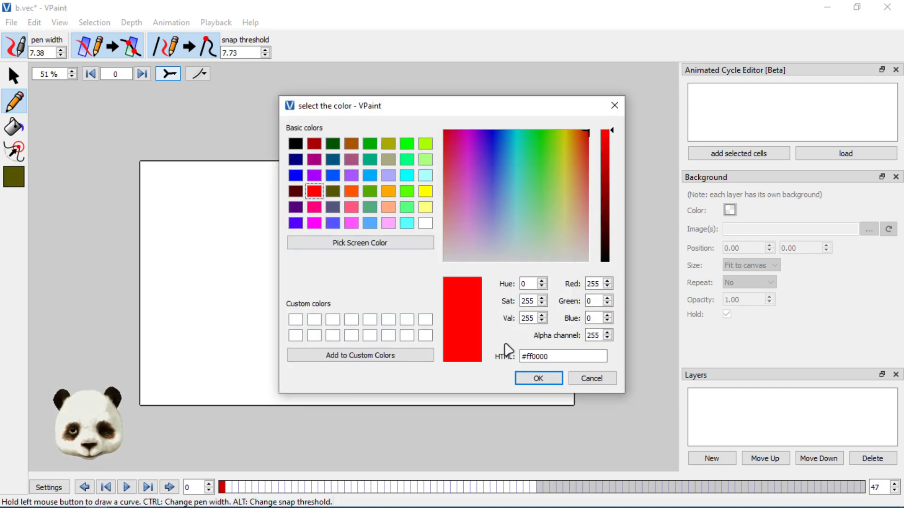
click(539, 379)
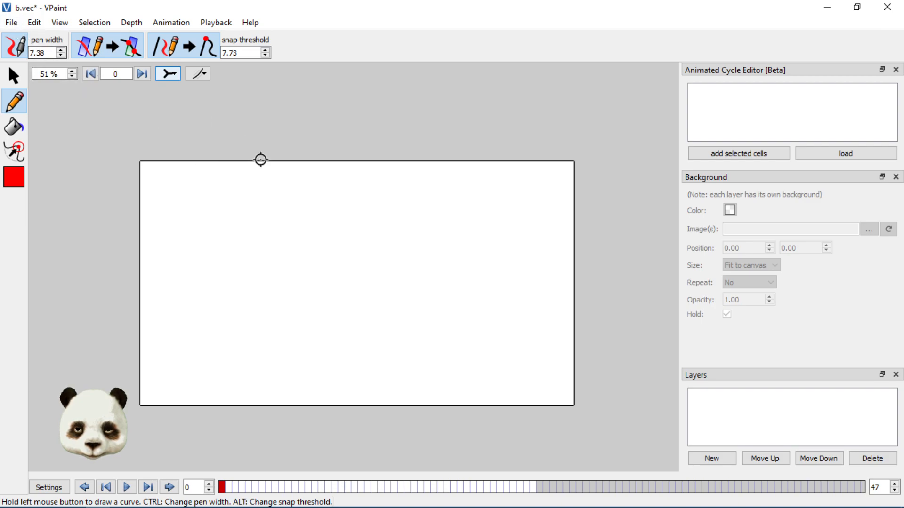
key(ctrl)
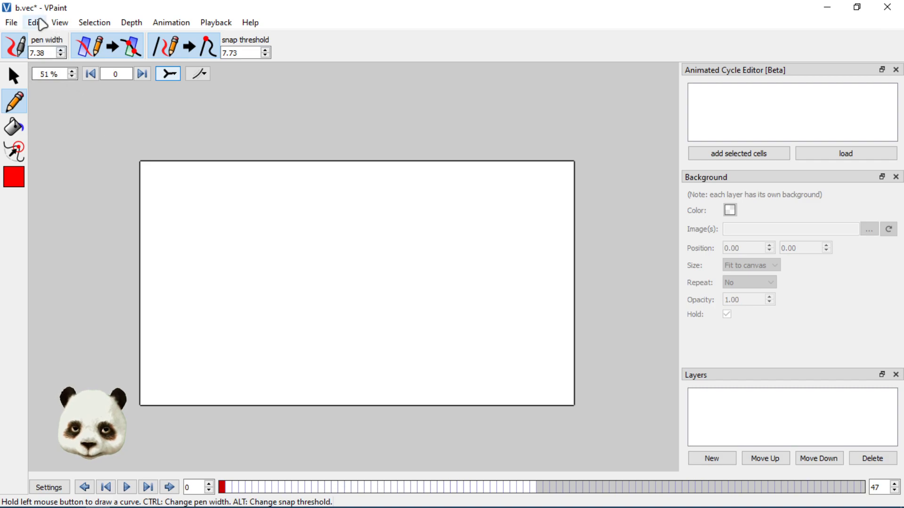
click(720, 460)
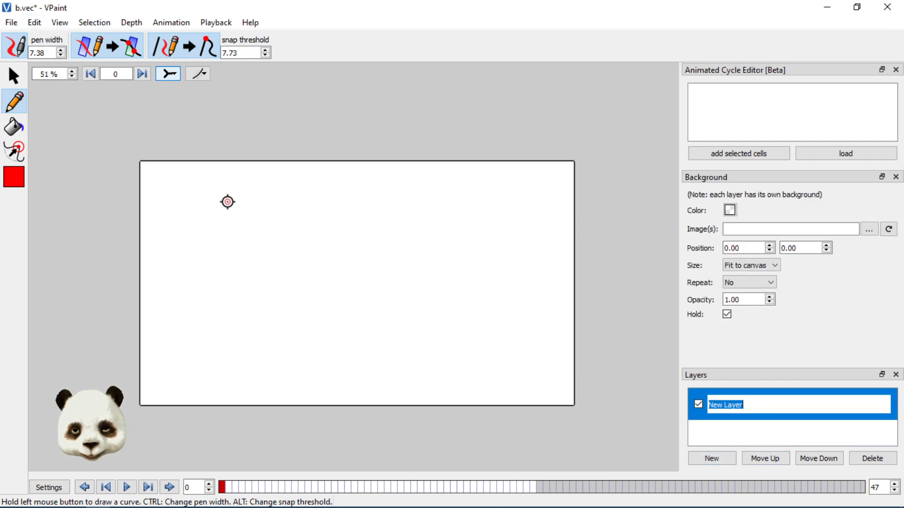
- Try sketching one long wavy red stroke that doubles back across the canvas, and undo it
mouse_move(191, 203)
mouse_down()
mouse_move(496, 247)
mouse_move(357, 270)
mouse_move(285, 251)
mouse_move(199, 251)
mouse_move(185, 261)
mouse_move(325, 280)
mouse_up()
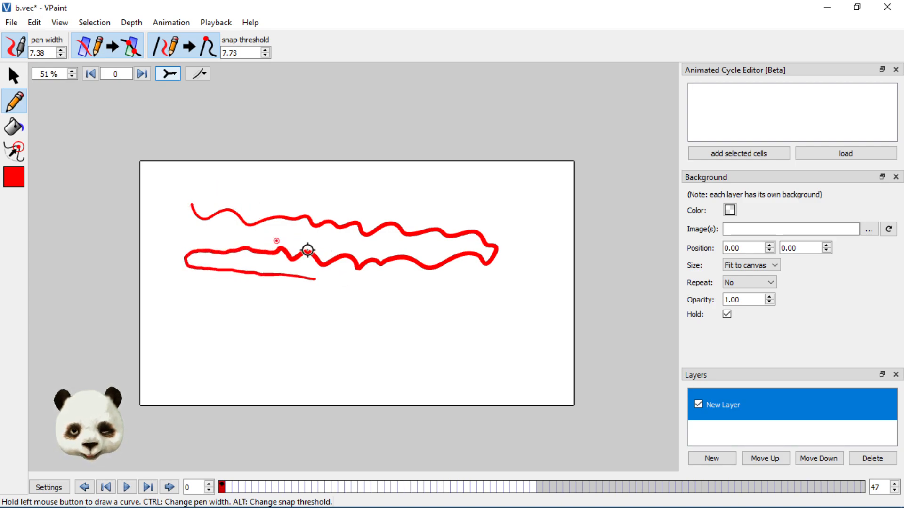
key(ctrl)
key(ctrl)
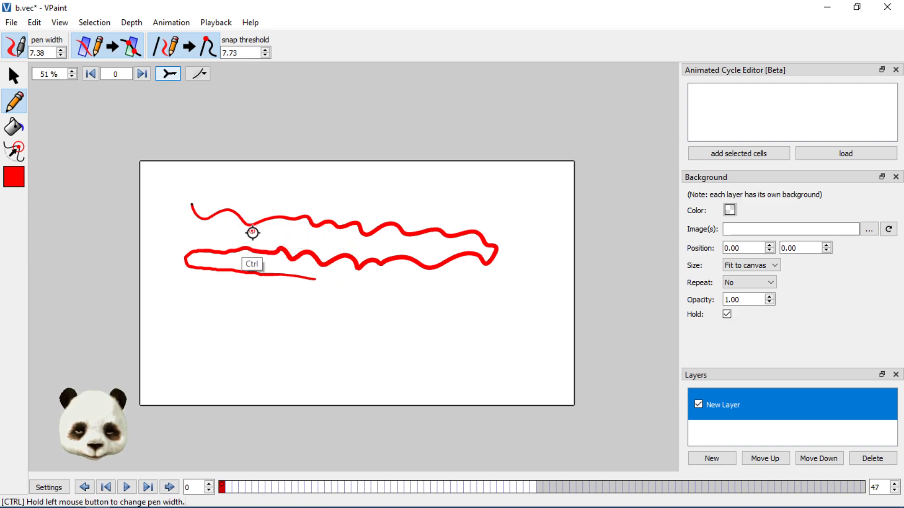
key(ctrl+z)
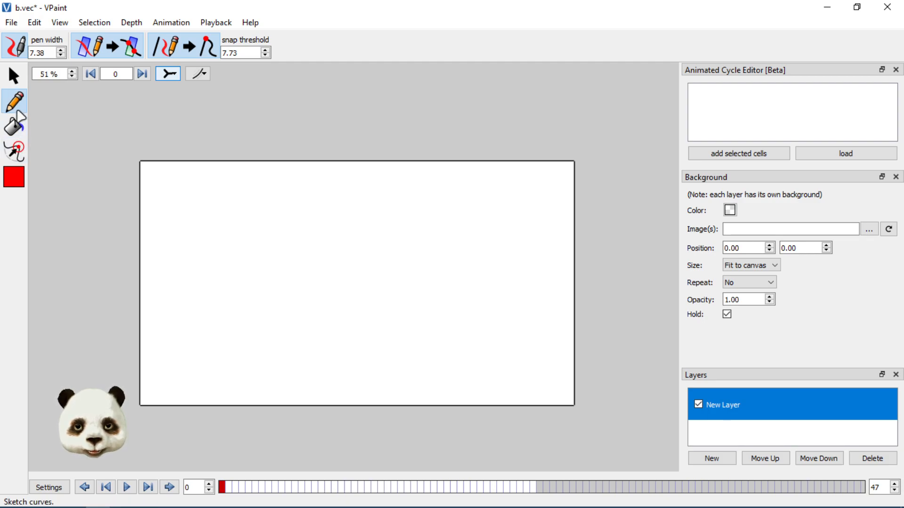
- Look over the editing commands, including Hard Delete, and the frame playback commands without choosing any
click(34, 23)
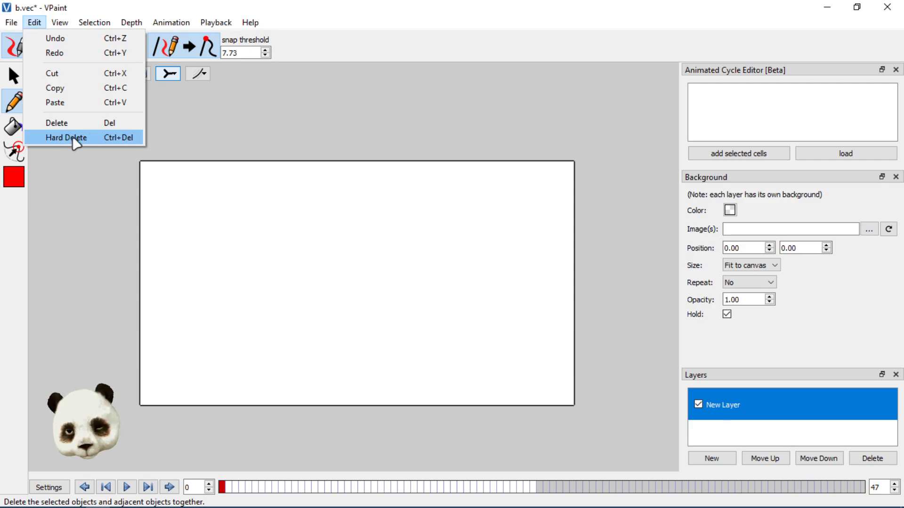
mouse_move(216, 22)
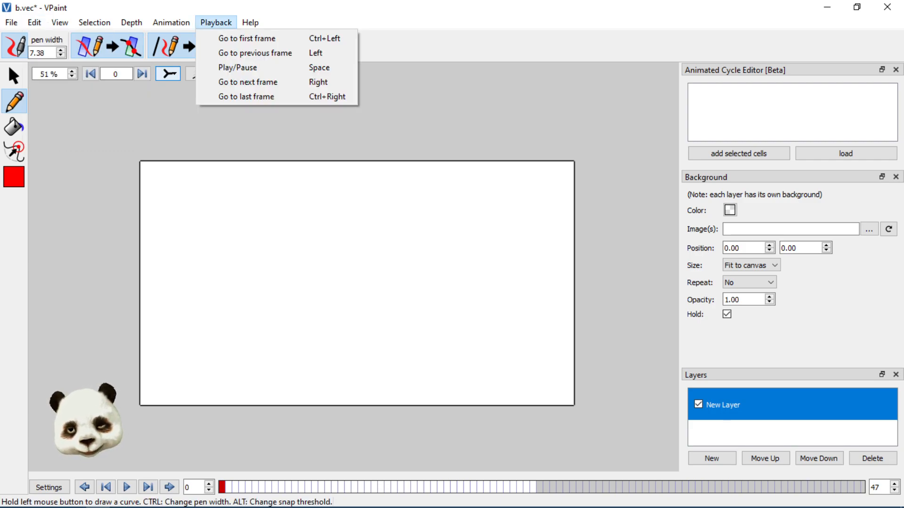
click(240, 6)
- Sketch a trial red squiggle, undo it, and draw a simple C-shaped red curve in the canvas's upper-left area
mouse_move(235, 257)
mouse_down()
mouse_move(298, 261)
mouse_move(330, 249)
mouse_up()
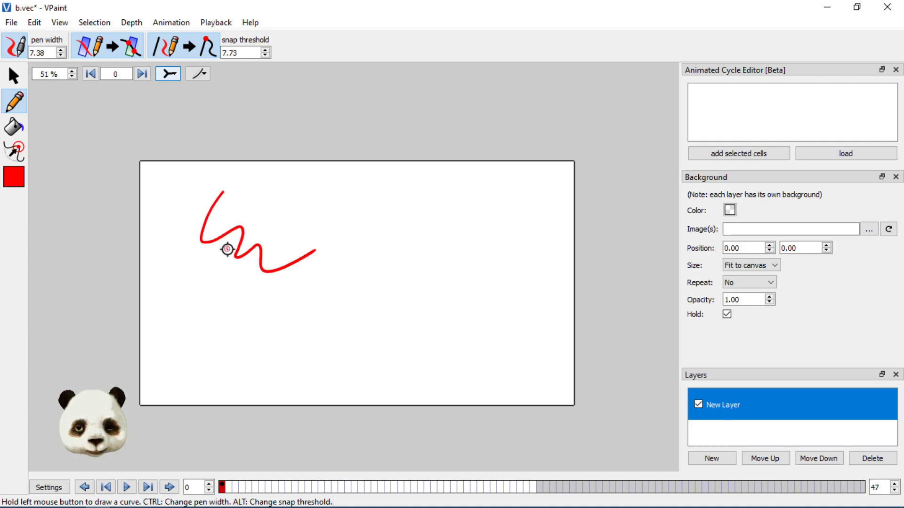
key(ctrl+z)
drag(230, 188, 213, 258)
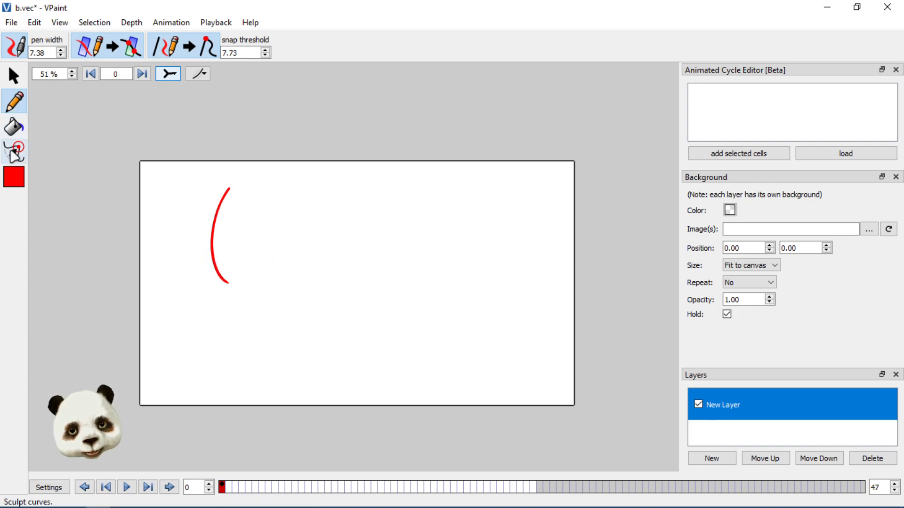
- Show the Sculpt tool's radius over the red curve, and select the curve with the Select tool
click(14, 152)
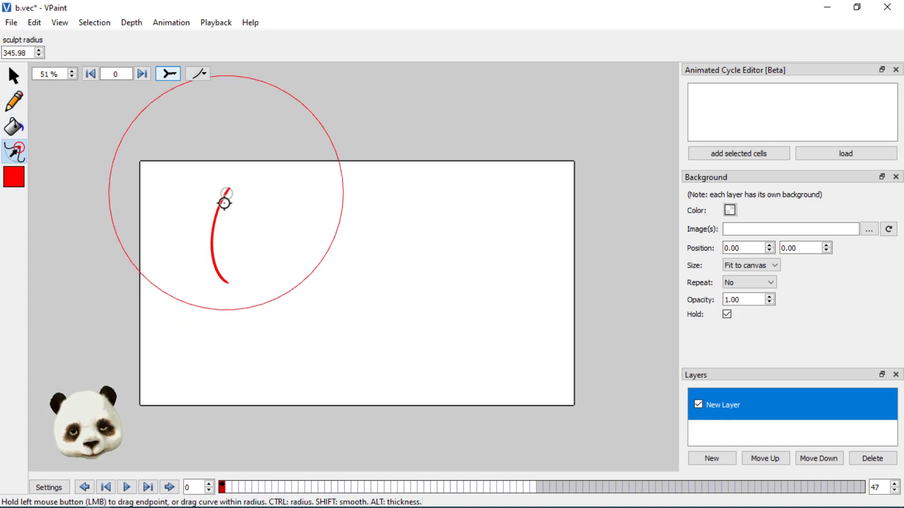
key(F1)
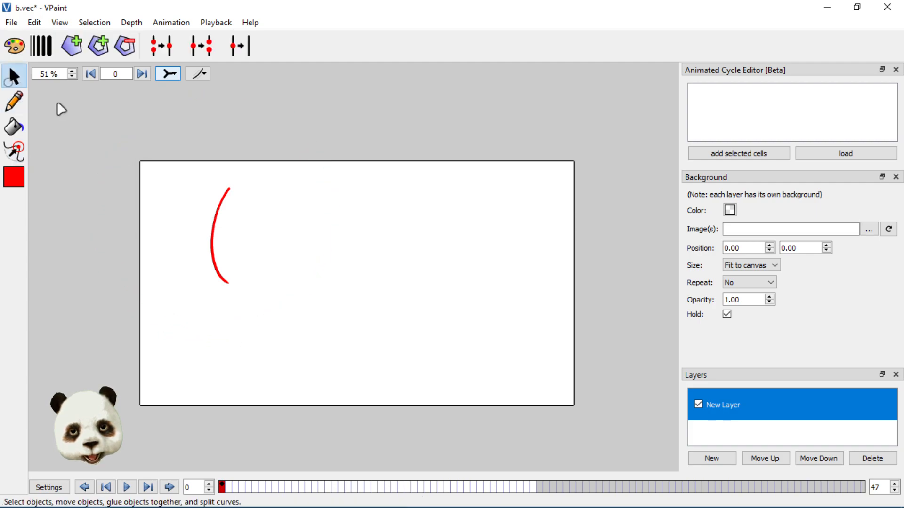
click(220, 218)
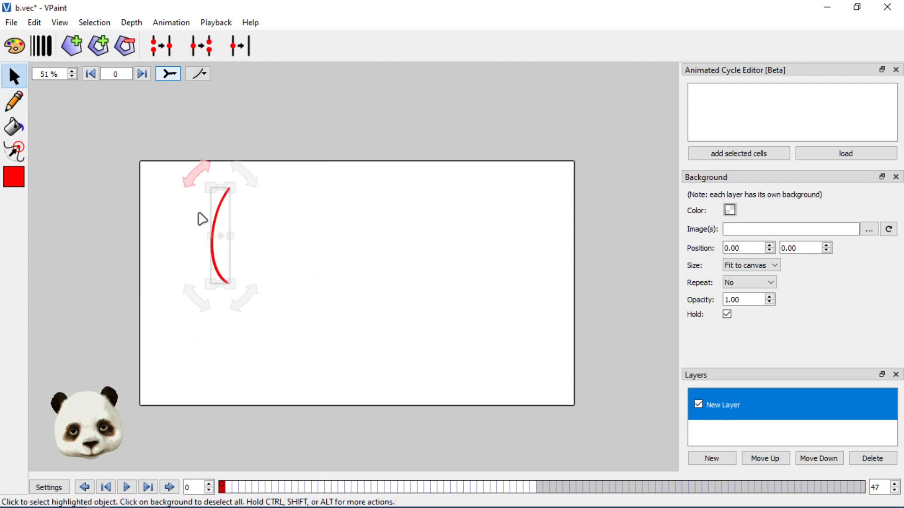
- Slightly rotate and widen the selected red C-shaped curve using its bounding-box transform handles
drag(196, 178, 211, 188)
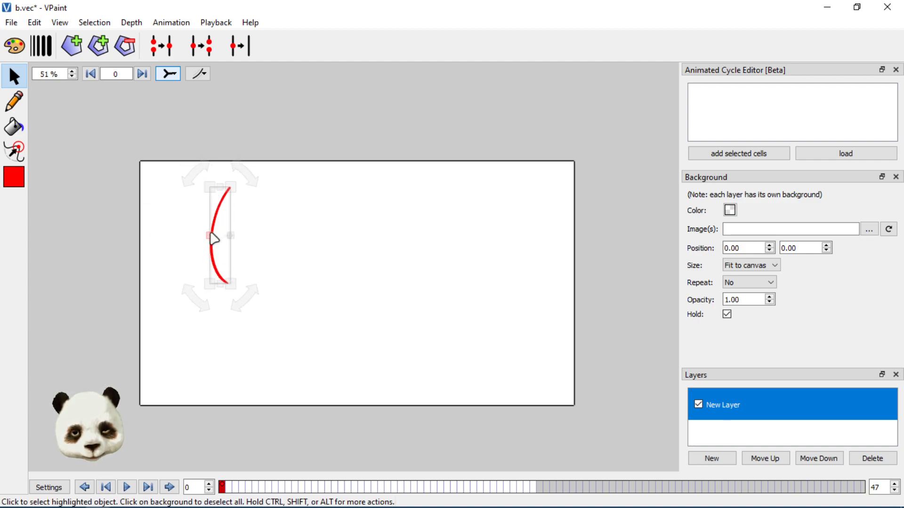
drag(235, 231, 215, 241)
key(ctrl)
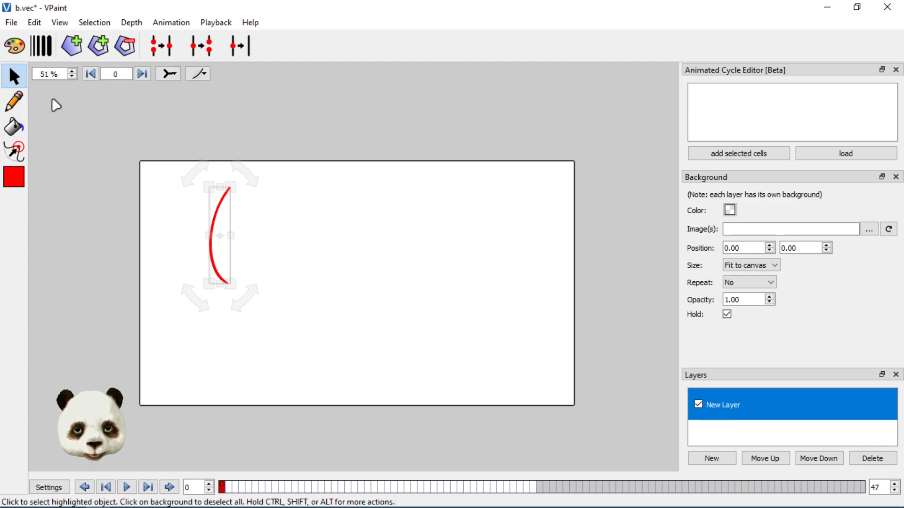
- Switch the display to outline-only mode, and pull the C-shaped curve's upper endpoint down slightly with the Sculpt tool
click(14, 151)
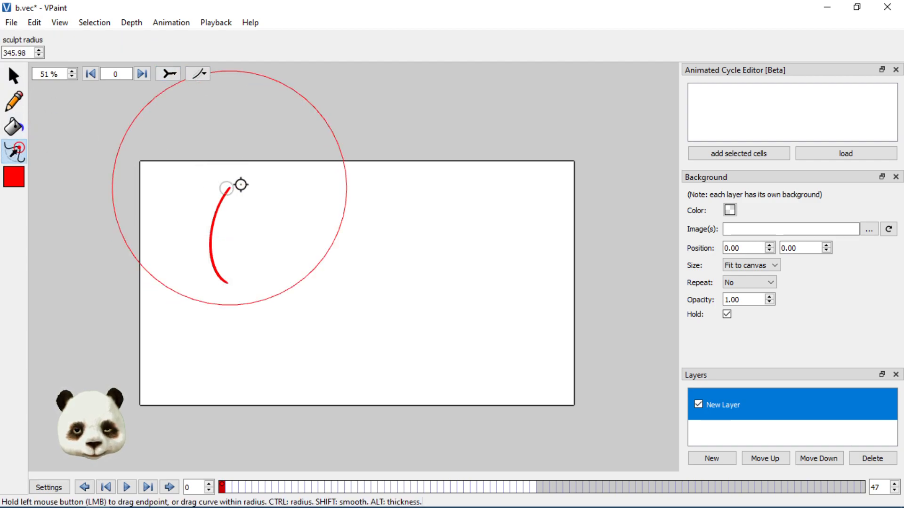
click(168, 74)
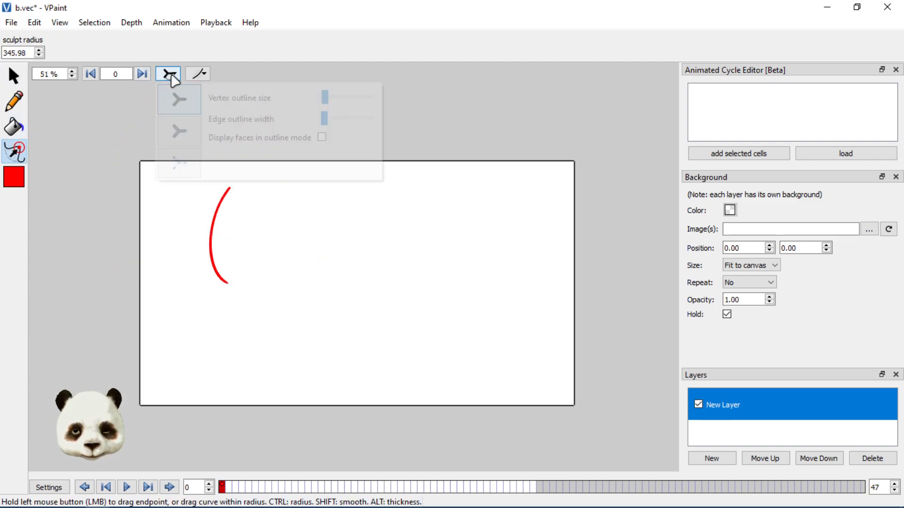
click(183, 162)
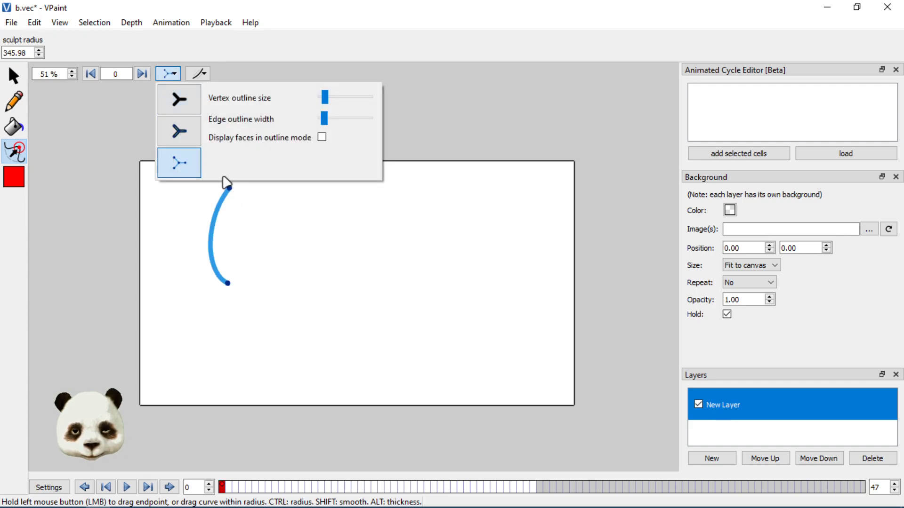
click(180, 133)
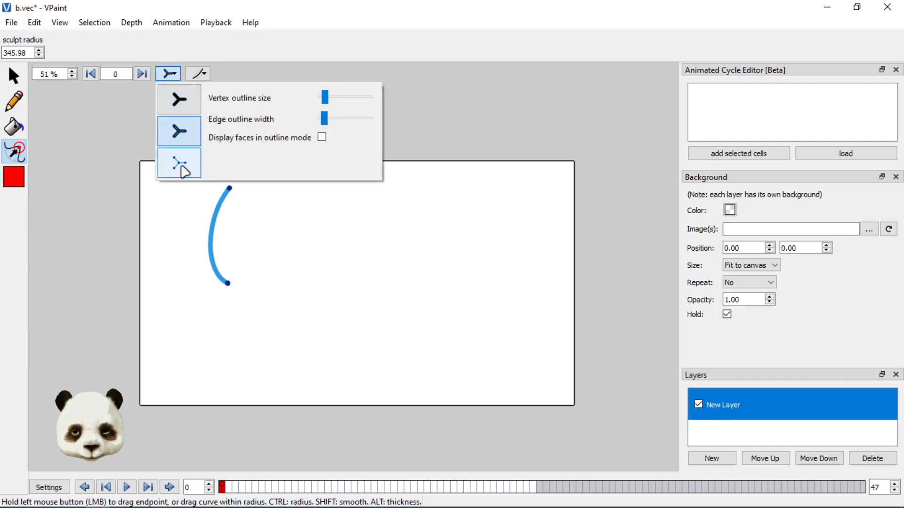
click(181, 169)
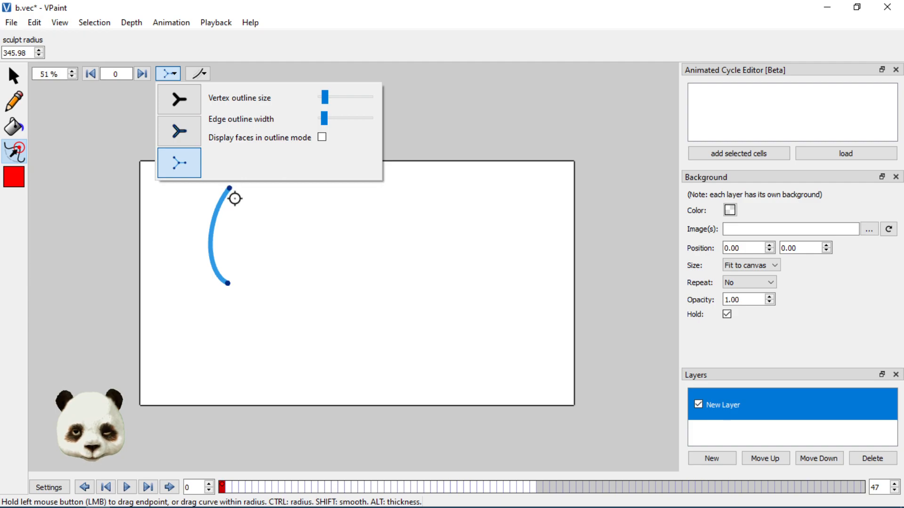
click(234, 198)
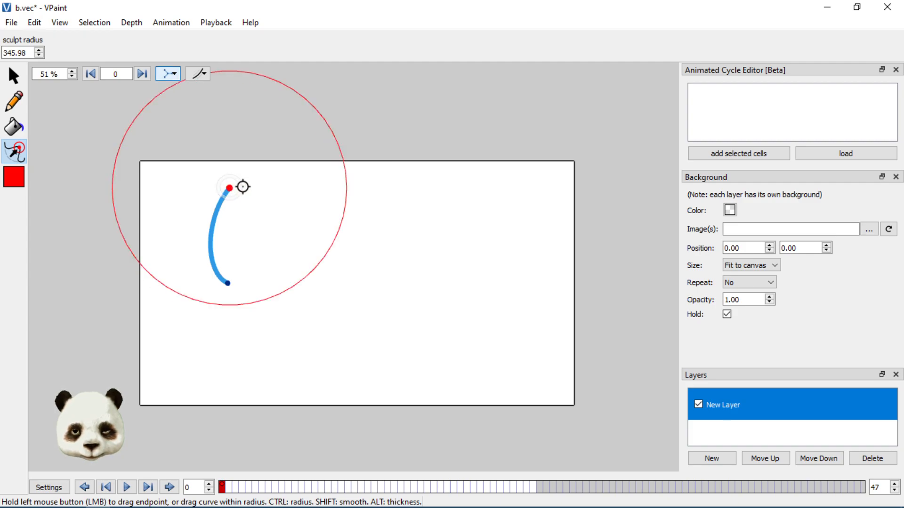
mouse_move(229, 188)
mouse_down()
mouse_move(251, 208)
mouse_move(218, 202)
mouse_move(244, 220)
mouse_move(213, 214)
mouse_move(247, 214)
mouse_move(212, 206)
mouse_move(247, 209)
mouse_move(229, 204)
mouse_up()
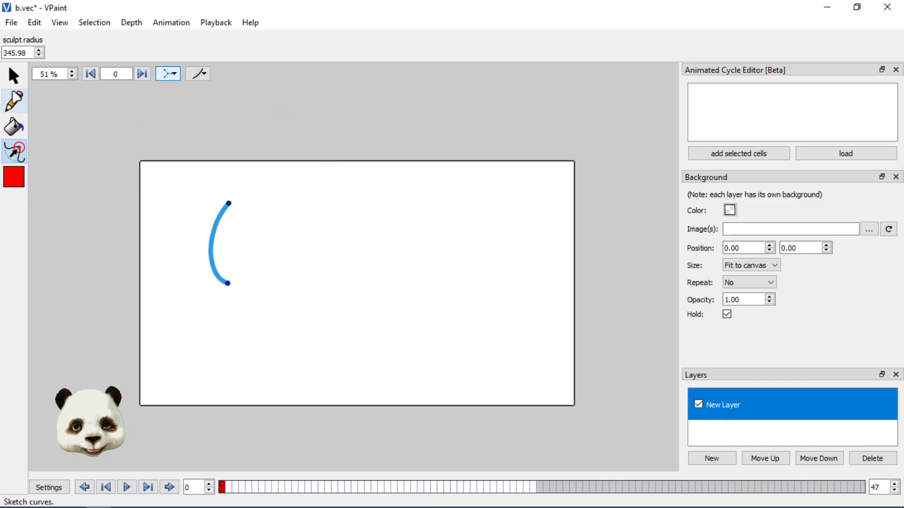
- Sketch and undo trial loops beside the C-shaped curve, and draw a rounded closed loop from two joined strokes
click(14, 102)
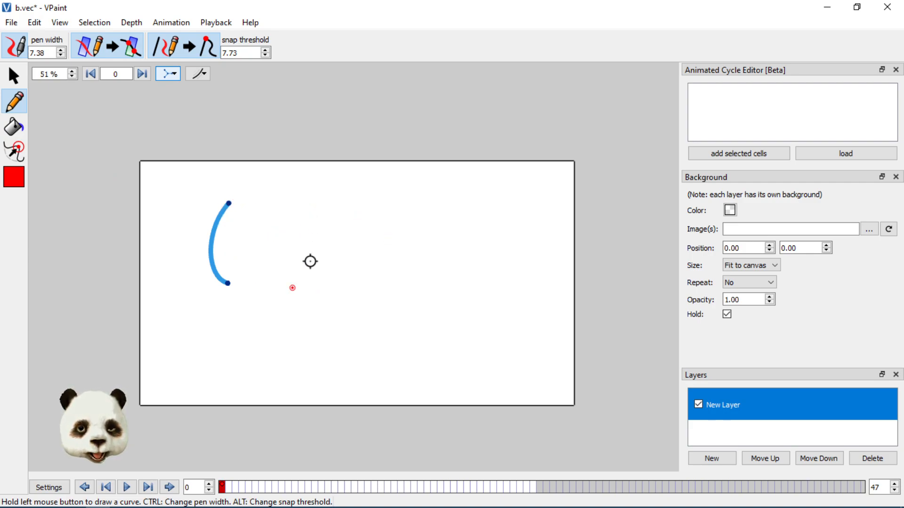
mouse_move(335, 202)
mouse_down()
mouse_move(307, 232)
mouse_move(389, 259)
mouse_move(361, 214)
mouse_move(340, 210)
mouse_up()
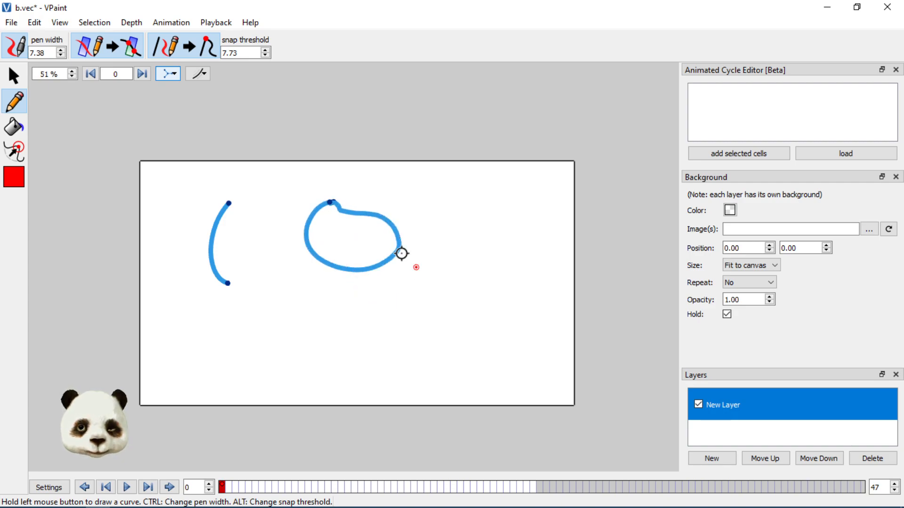
key(ctrl+z)
mouse_move(317, 206)
mouse_down()
mouse_move(297, 232)
mouse_move(338, 217)
mouse_move(414, 240)
mouse_up()
key(ctrl+z)
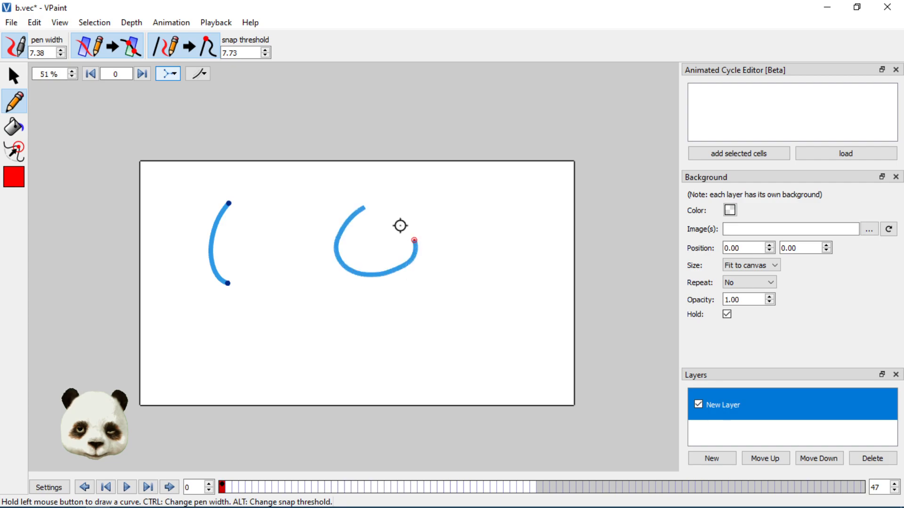
drag(364, 205, 365, 207)
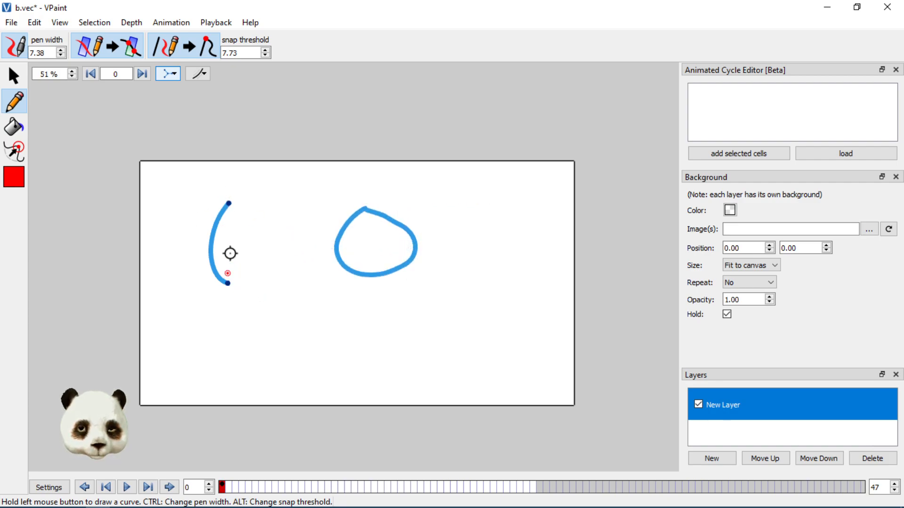
key(ctrl+z)
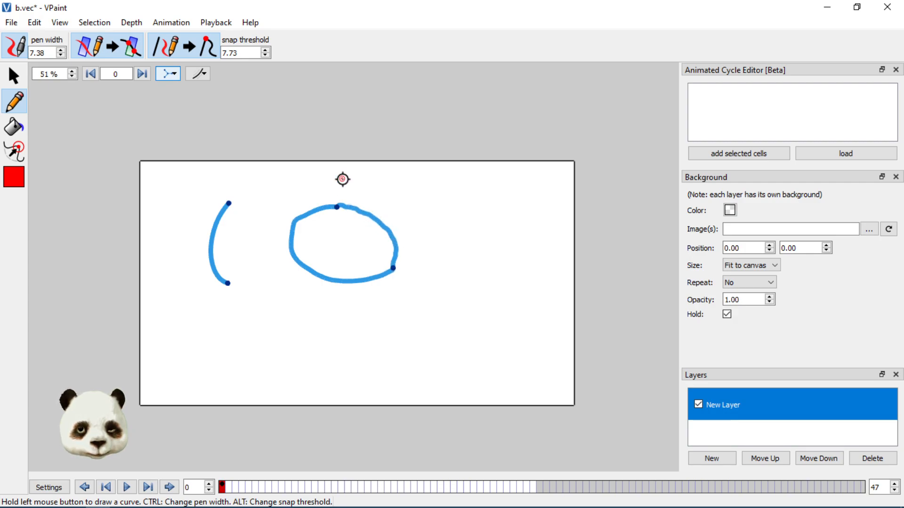
- Sculpt the loop by moving its two vertices, and smooth its lower edge
click(15, 150)
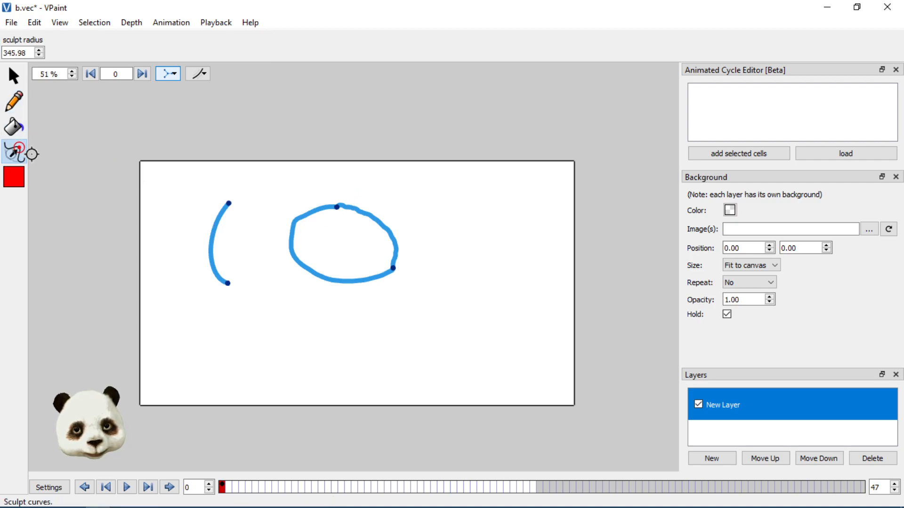
mouse_move(336, 209)
mouse_down()
mouse_move(325, 191)
mouse_move(342, 194)
mouse_move(328, 212)
mouse_up()
mouse_move(393, 267)
mouse_down()
mouse_move(389, 304)
mouse_move(402, 286)
mouse_move(363, 293)
mouse_move(427, 275)
mouse_move(384, 271)
mouse_move(439, 251)
mouse_move(398, 296)
mouse_move(414, 286)
mouse_move(401, 231)
mouse_move(387, 225)
mouse_move(400, 249)
mouse_up()
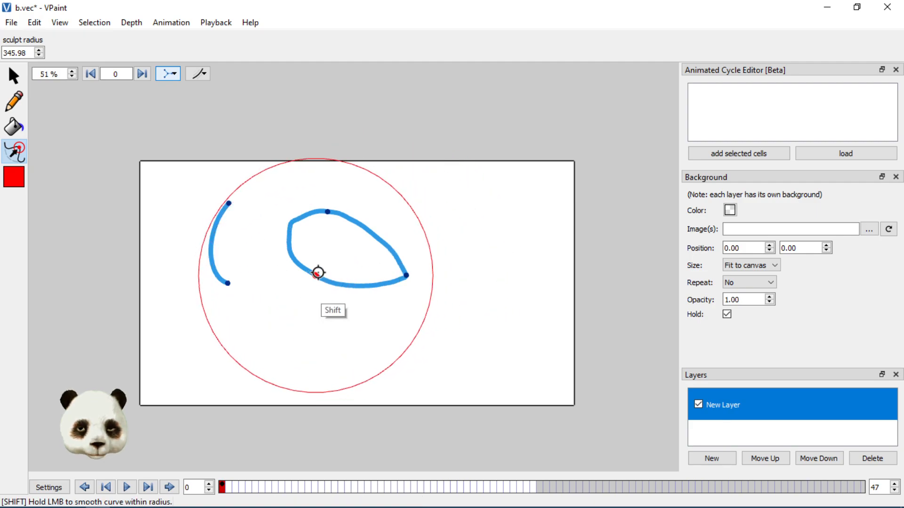
shift+drag(311, 270, 357, 265)
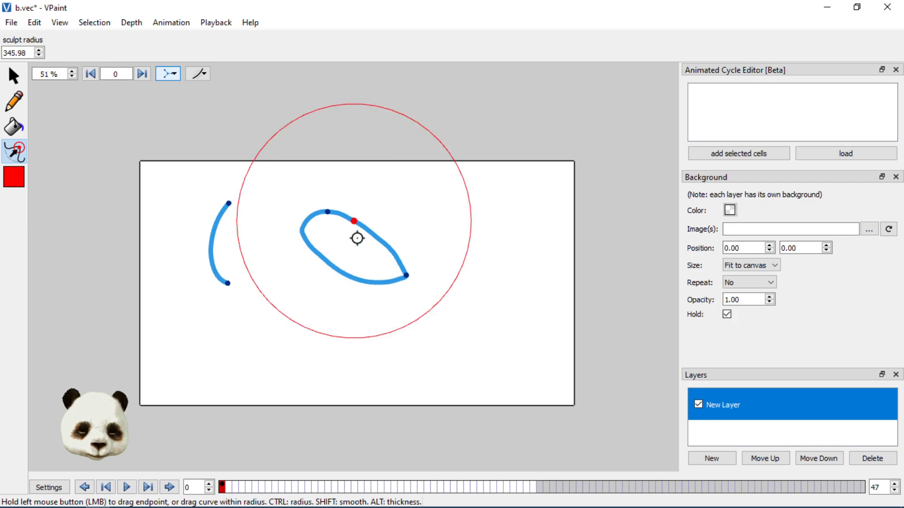
- Reduce the sculpt radius to 201.45 and thicken the loop's upper edge with the Sculpt tool
key(ctrl)
mouse_move(371, 233)
ctrl+mouse_down()
mouse_move(415, 192)
mouse_move(360, 248)
mouse_move(327, 299)
mouse_move(319, 246)
mouse_move(289, 198)
mouse_move(325, 212)
mouse_move(284, 166)
mouse_move(321, 196)
mouse_move(345, 202)
ctrl+mouse_up()
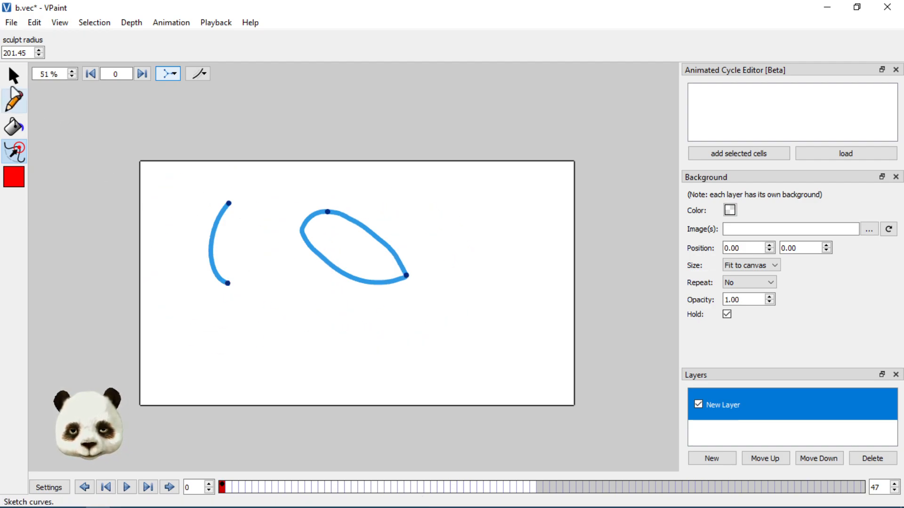
key(alt)
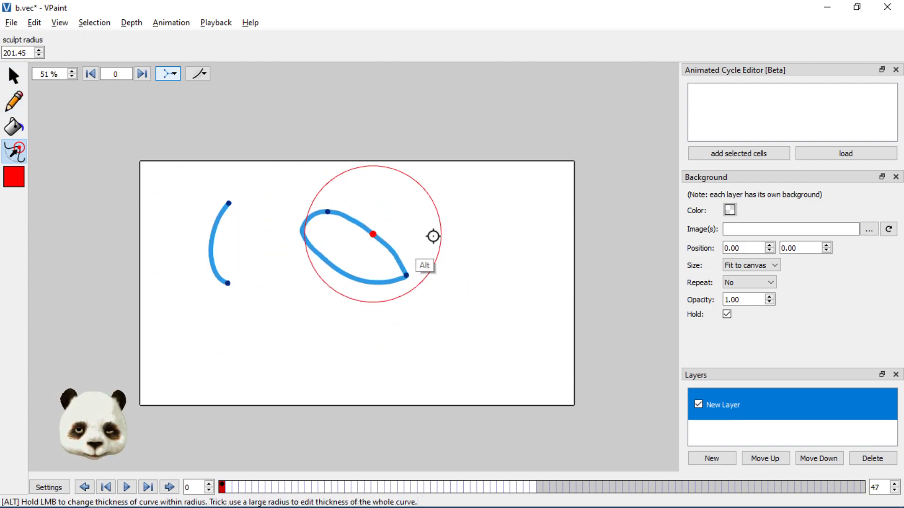
- Set the snap threshold to 48.75 and pen width to 69.88 while sketching a small squiggle and a long jagged stroke
click(14, 76)
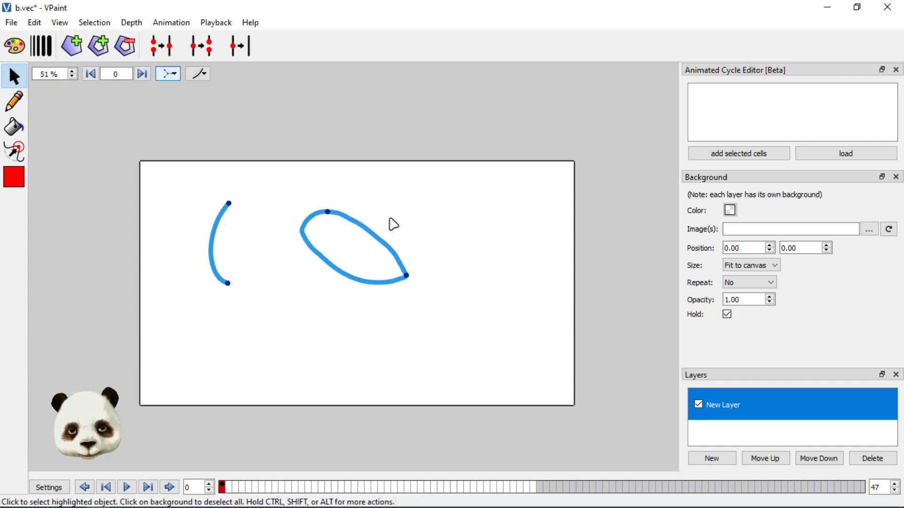
click(22, 105)
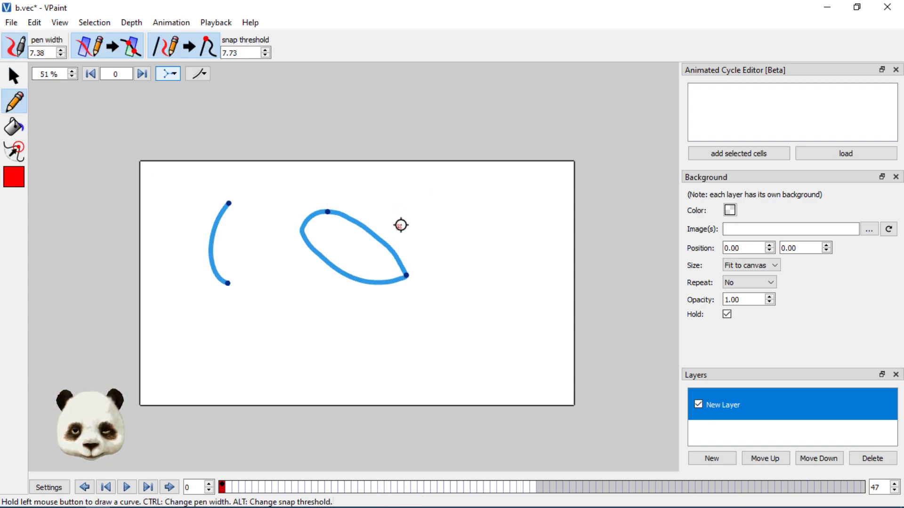
key(alt)
mouse_move(403, 221)
mouse_down()
mouse_move(437, 238)
mouse_move(416, 226)
mouse_move(427, 226)
mouse_move(419, 216)
mouse_move(471, 230)
mouse_move(482, 262)
mouse_up()
key(ctrl)
mouse_move(464, 297)
mouse_down()
mouse_move(491, 307)
mouse_move(481, 297)
mouse_move(457, 299)
mouse_move(456, 315)
mouse_move(379, 341)
mouse_move(306, 319)
mouse_up()
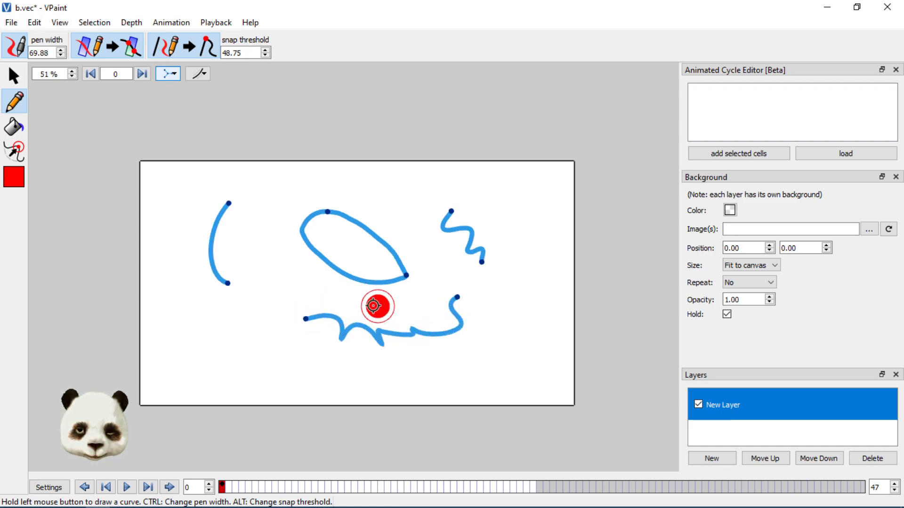
- Sketch two broad strokes across the lower canvas with pen width 187.07, and return the display to normal rendering
key(ctrl)
mouse_move(279, 276)
mouse_down()
mouse_move(254, 306)
mouse_move(278, 337)
mouse_move(319, 359)
mouse_move(359, 354)
mouse_up()
mouse_move(316, 258)
mouse_down()
mouse_move(389, 297)
mouse_move(561, 326)
mouse_move(518, 332)
mouse_up()
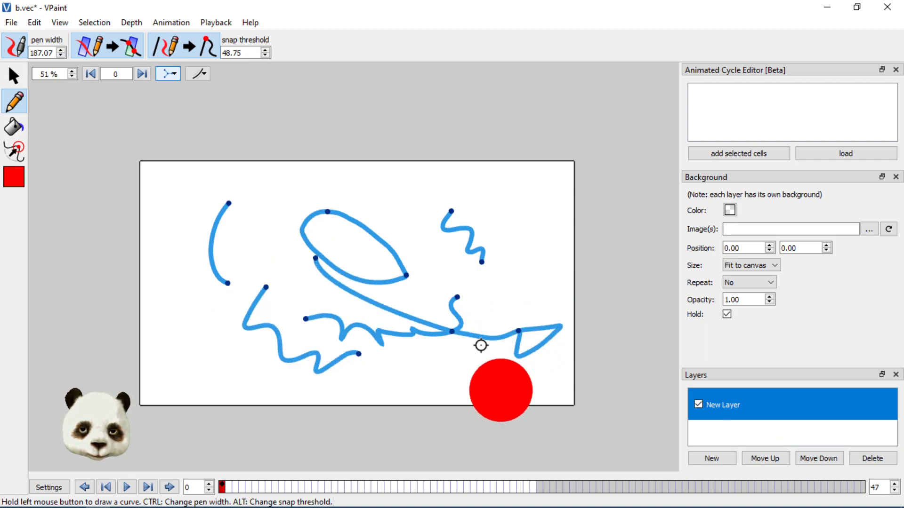
click(174, 73)
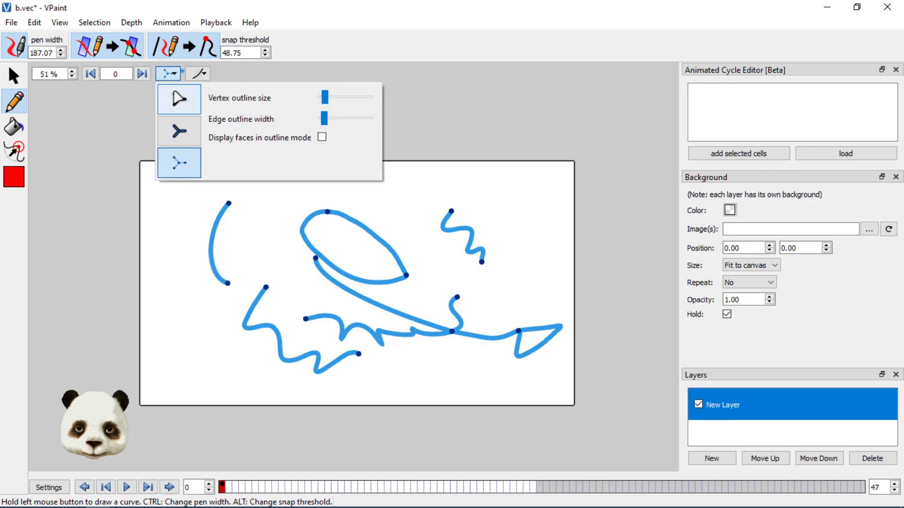
click(189, 111)
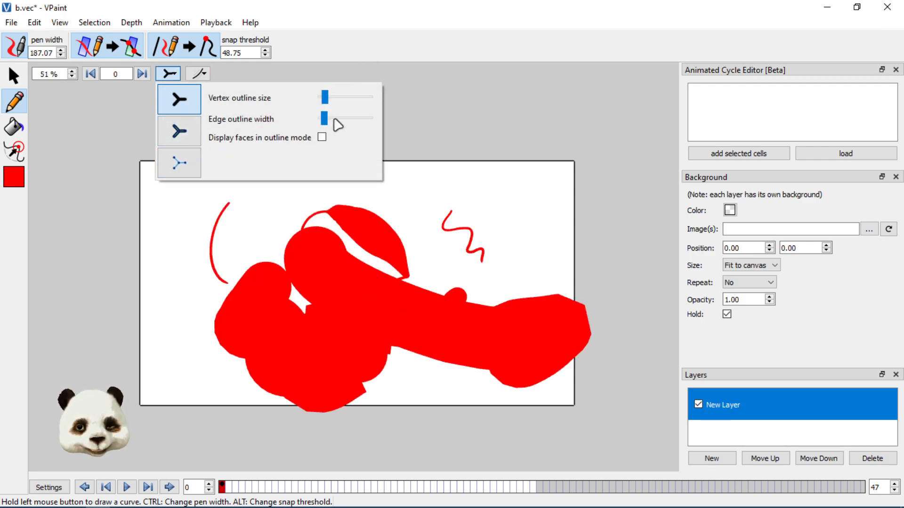
- Undo the broad strokes, squiggles and loop edits until only the C-shaped curve is left
key(ctrl)
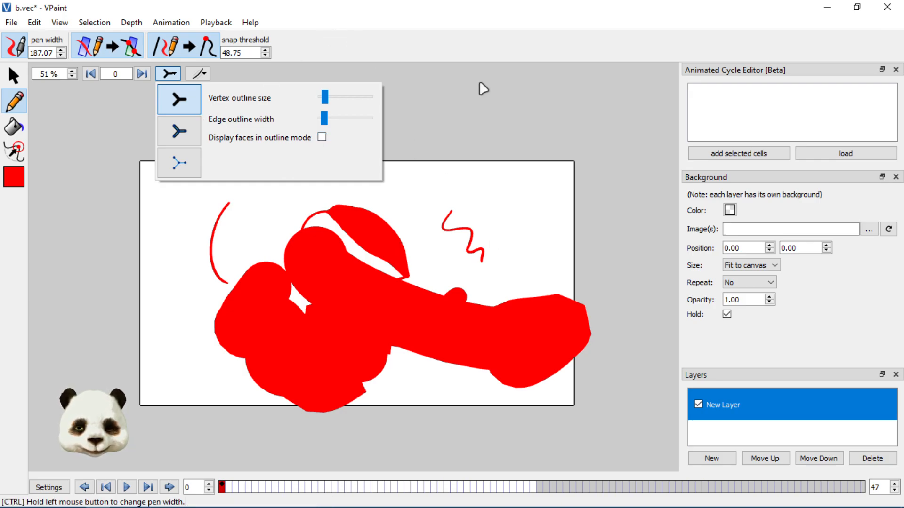
key(ctrl+z)
key(ctrl+z)
key(ctrl+z)
key(ctrl+z)
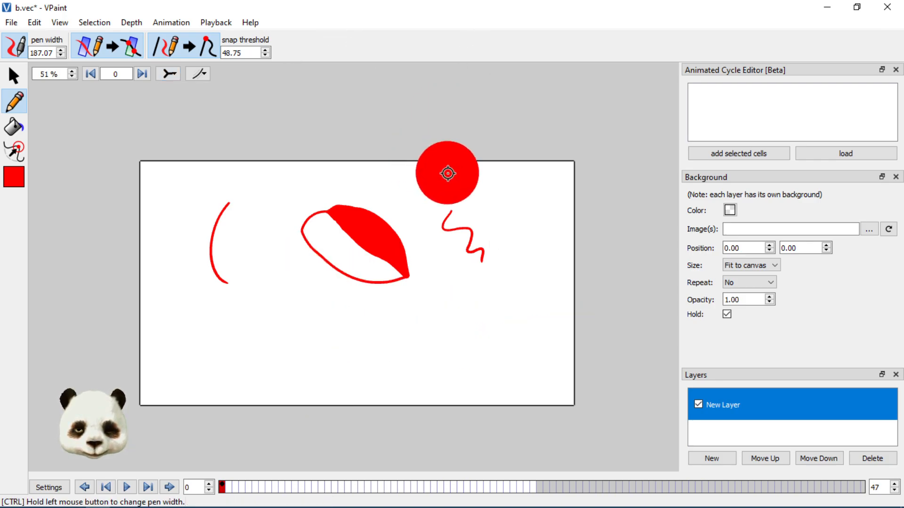
key(ctrl+z)
key(ctrl+z)
key(ctrl+z)
key(ctrl+z)
key(ctrl+z)
key(ctrl+z)
key(ctrl+z)
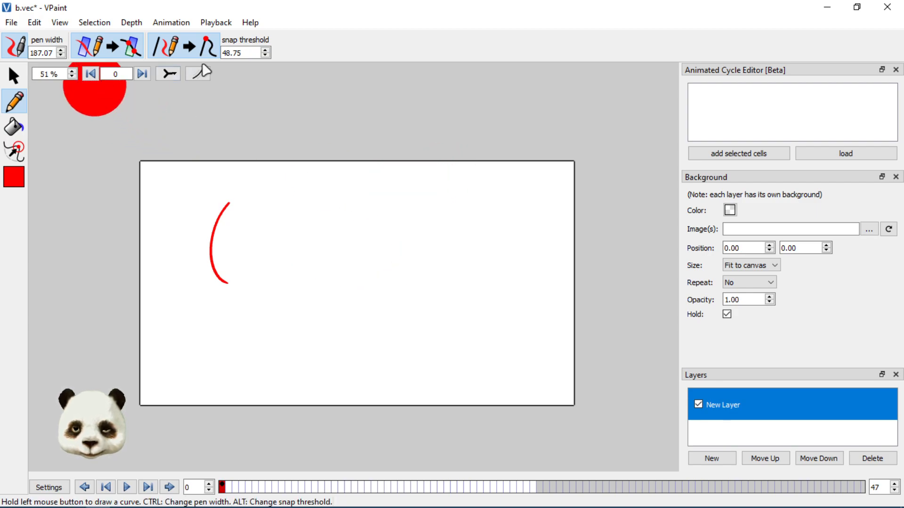
- Look over the onion skin options, overlay outlines on the normal display, and examine the C-shaped curve at 156% zoom
click(201, 76)
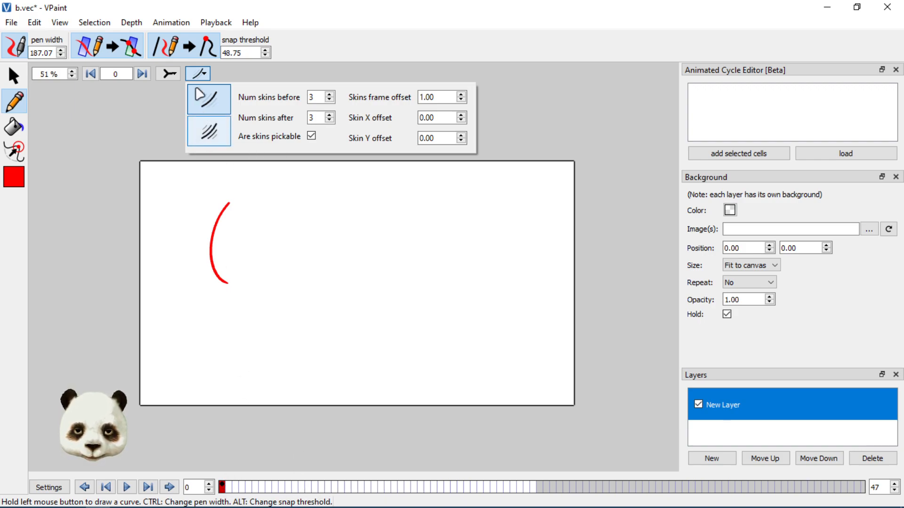
click(172, 76)
click(179, 131)
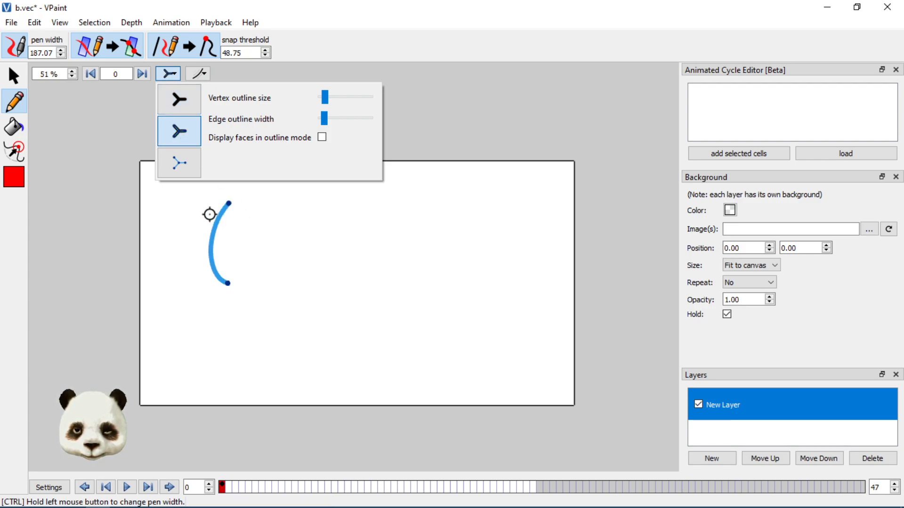
click(346, 17)
click(170, 74)
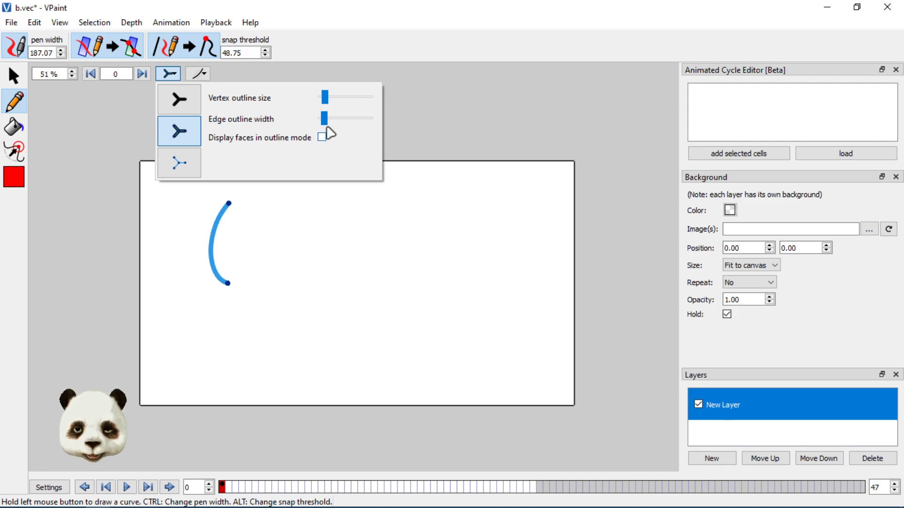
key(ctrl)
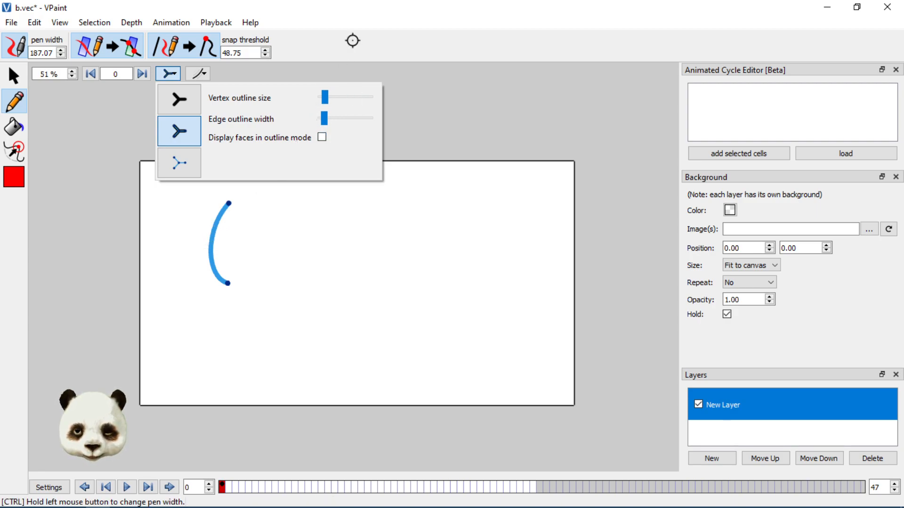
click(323, 22)
scroll(232, 203, up, 5)
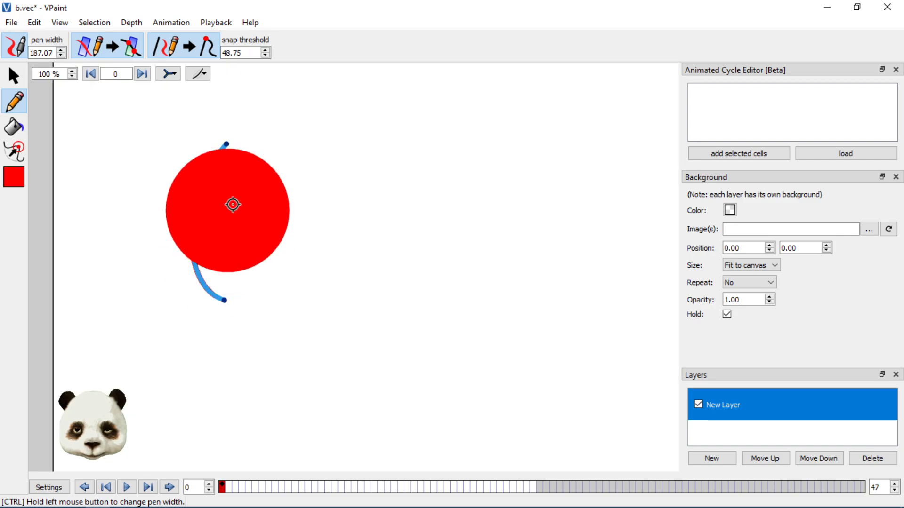
scroll(457, 235, down, 2)
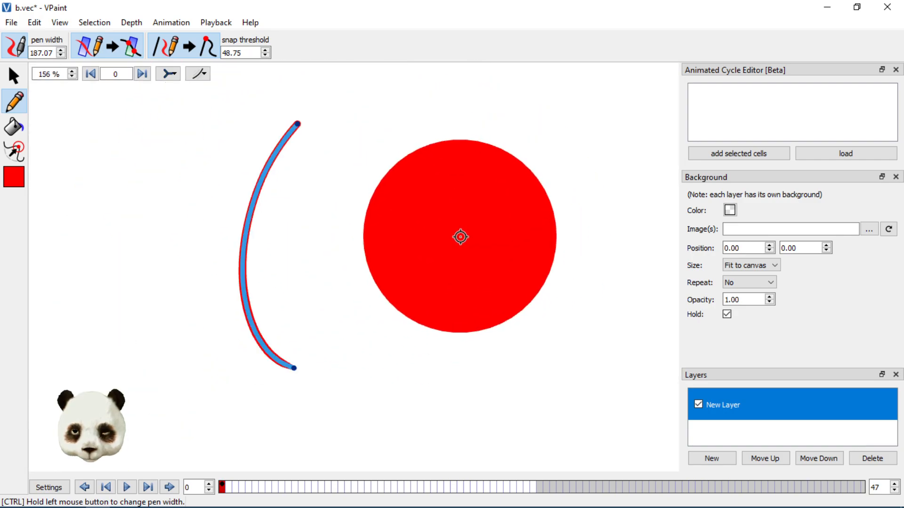
scroll(459, 236, up, 1)
scroll(460, 254, down, 3)
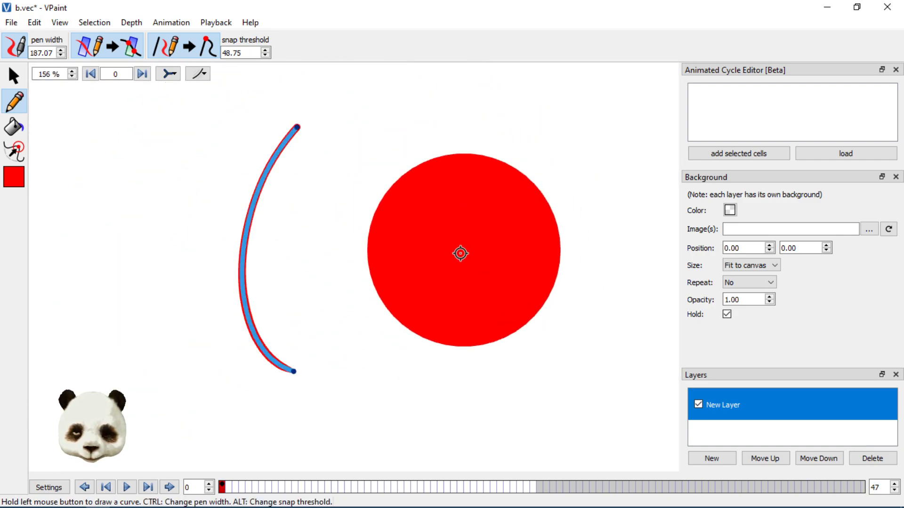
- Turn off snapping for sketched curves and set the pen width to 21.45
drag(467, 300, 358, 239)
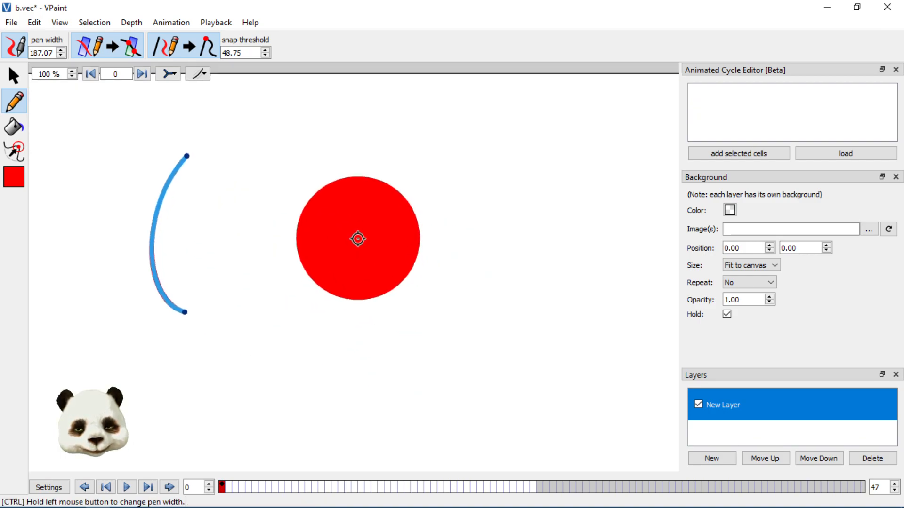
scroll(357, 239, down, 1)
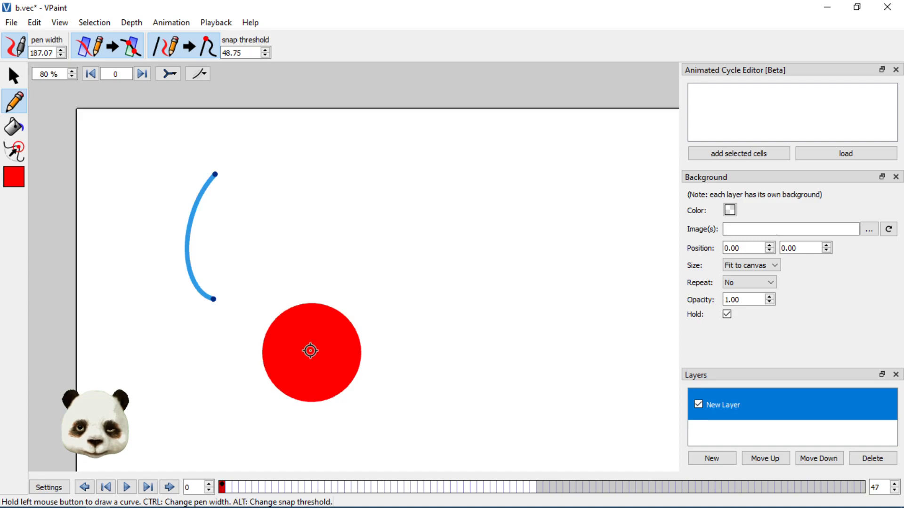
scroll(309, 349, down, 1)
drag(408, 331, 405, 313)
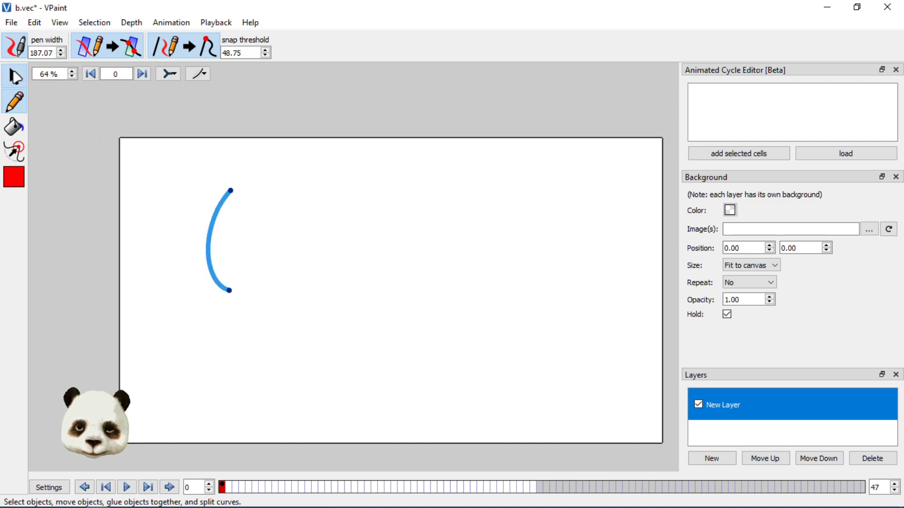
click(13, 75)
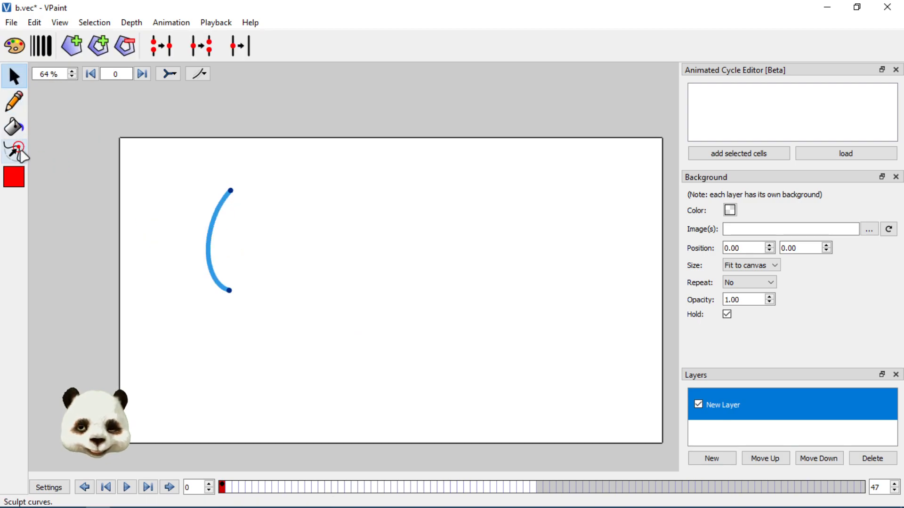
click(14, 103)
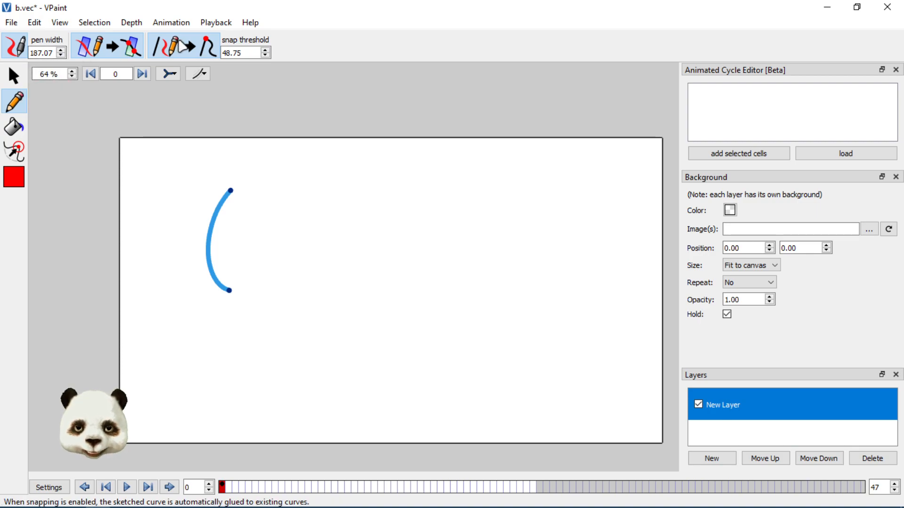
click(184, 47)
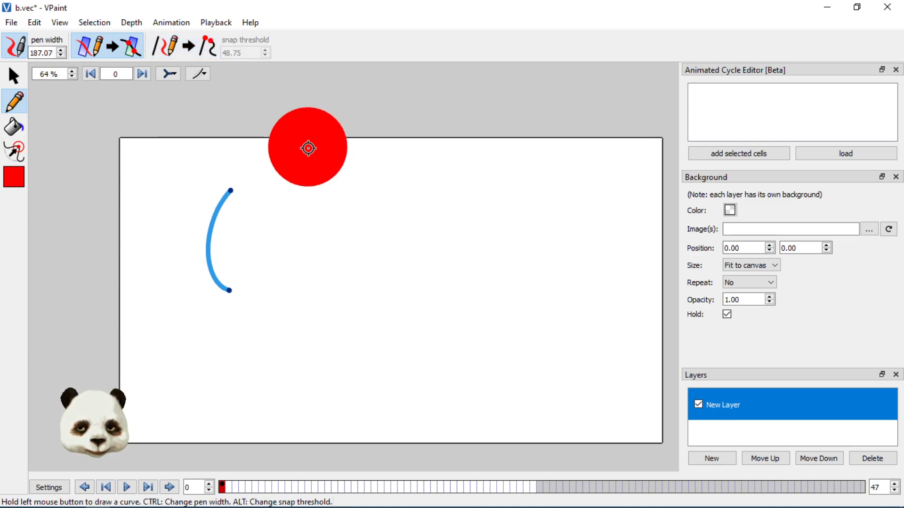
key(ctrl)
drag(391, 237, 325, 138)
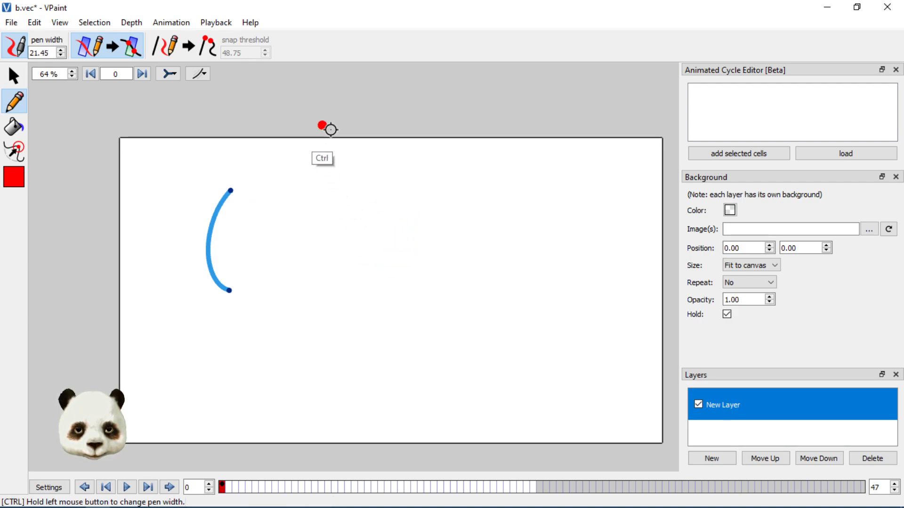
- Set the pen width to 12.08 and try an unsnapped freehand loop beside the C-shaped curve, undoing the trial strokes
mouse_move(378, 213)
mouse_down()
mouse_move(377, 268)
mouse_move(480, 273)
mouse_move(466, 256)
mouse_up()
key(ctrl+z)
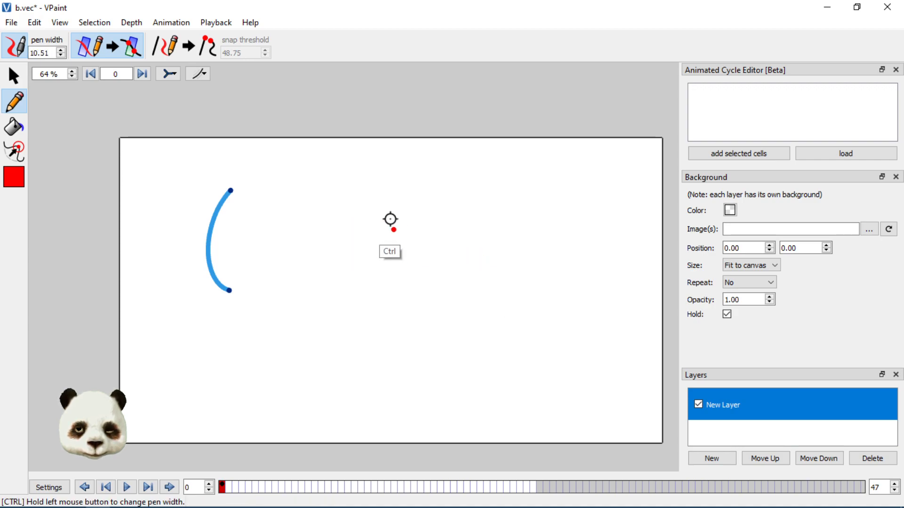
drag(391, 218, 381, 198)
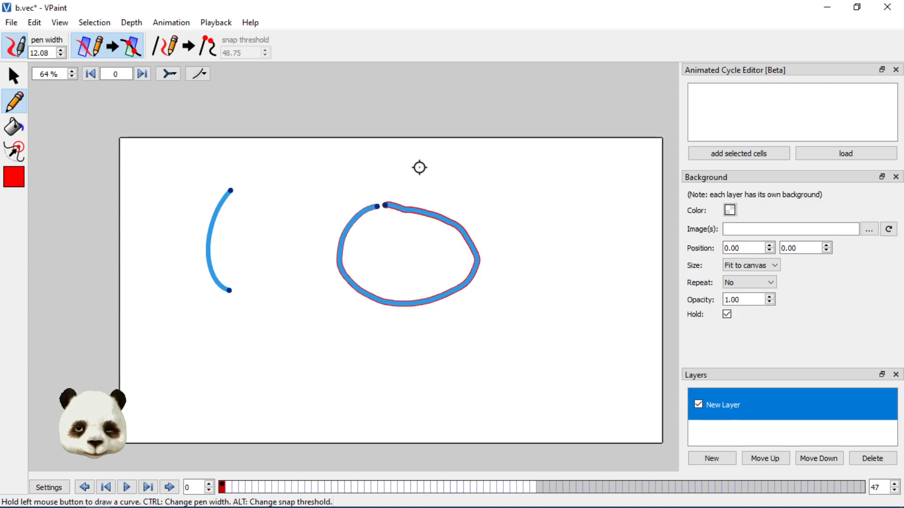
key(ctrl+z)
- Turn snapping back on and sketch two overlapping closed loops with automatic cutting at intersections switched off
click(183, 46)
mouse_move(404, 227)
mouse_down()
mouse_move(366, 247)
mouse_move(419, 321)
mouse_move(473, 270)
mouse_move(442, 233)
mouse_move(417, 222)
mouse_up()
key(ctrl+z)
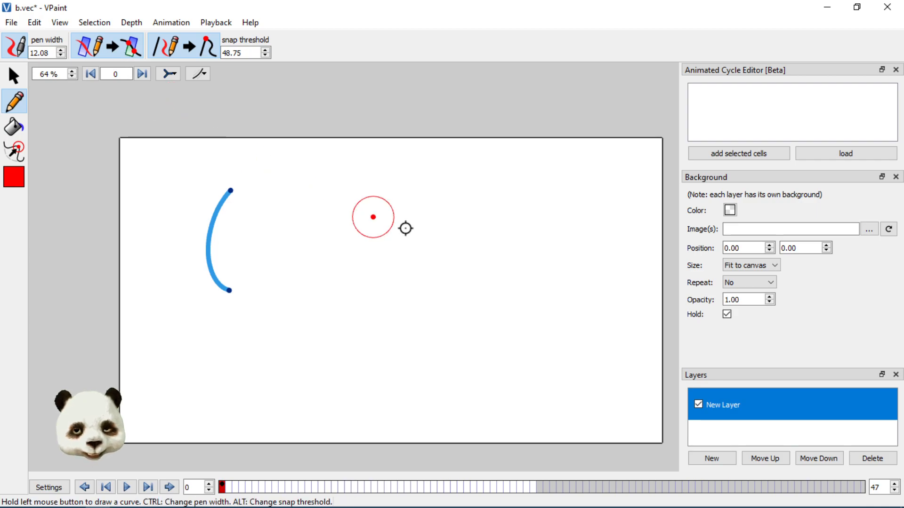
mouse_move(413, 216)
mouse_down()
mouse_move(353, 220)
mouse_move(330, 313)
mouse_move(444, 343)
mouse_move(479, 283)
mouse_move(416, 217)
mouse_up()
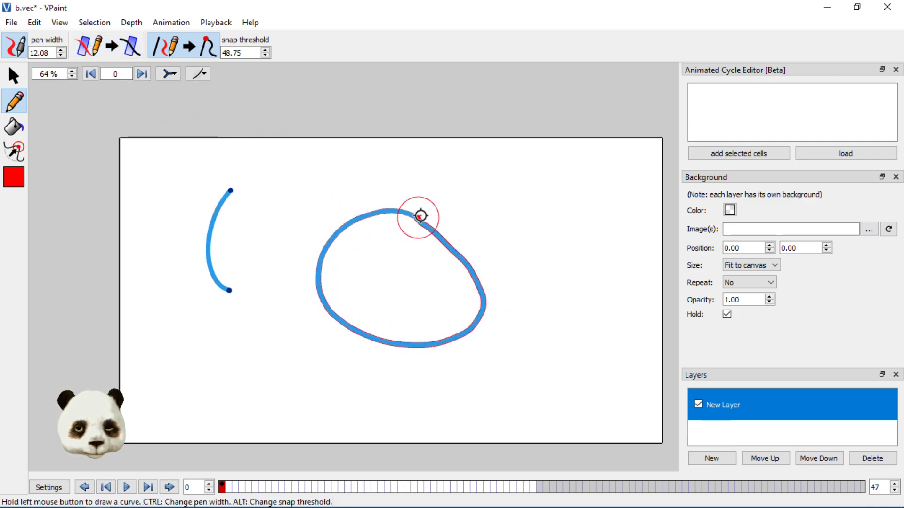
mouse_move(515, 247)
mouse_down()
mouse_move(413, 299)
mouse_move(485, 349)
mouse_move(551, 340)
mouse_move(556, 276)
mouse_move(516, 238)
mouse_up()
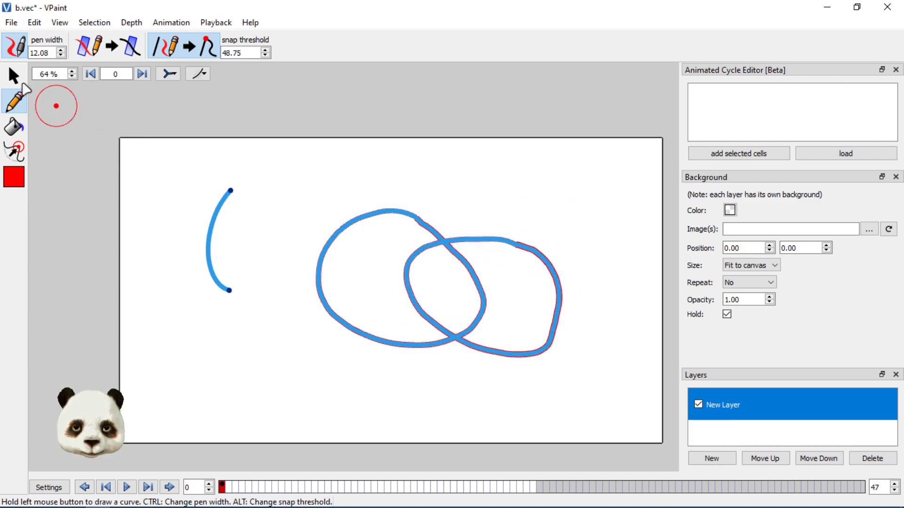
- Move the two overlapping loops separately, and undo the moves and both loops
click(14, 76)
drag(487, 242, 541, 215)
drag(420, 219, 428, 185)
key(ctrl+z)
key(ctrl+z)
key(ctrl+z)
key(ctrl+z)
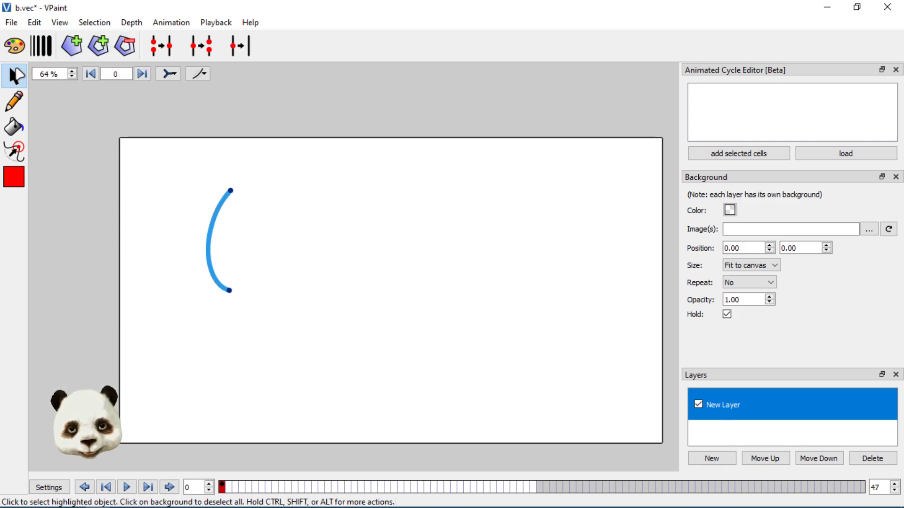
- Turn on automatic cutting at intersections and sketch two overlapping loops beside the C-shaped curve, redrawing the second one once
click(17, 100)
click(108, 46)
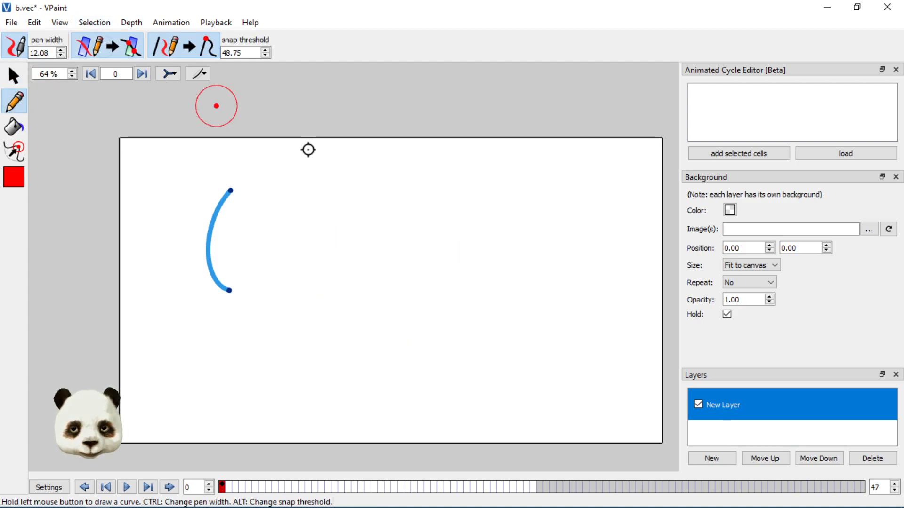
mouse_move(446, 216)
mouse_down()
mouse_move(332, 263)
mouse_move(372, 327)
mouse_move(506, 322)
mouse_move(504, 265)
mouse_move(446, 217)
mouse_move(463, 236)
mouse_up()
mouse_move(471, 288)
mouse_down()
mouse_move(479, 405)
mouse_move(579, 318)
mouse_move(473, 287)
mouse_up()
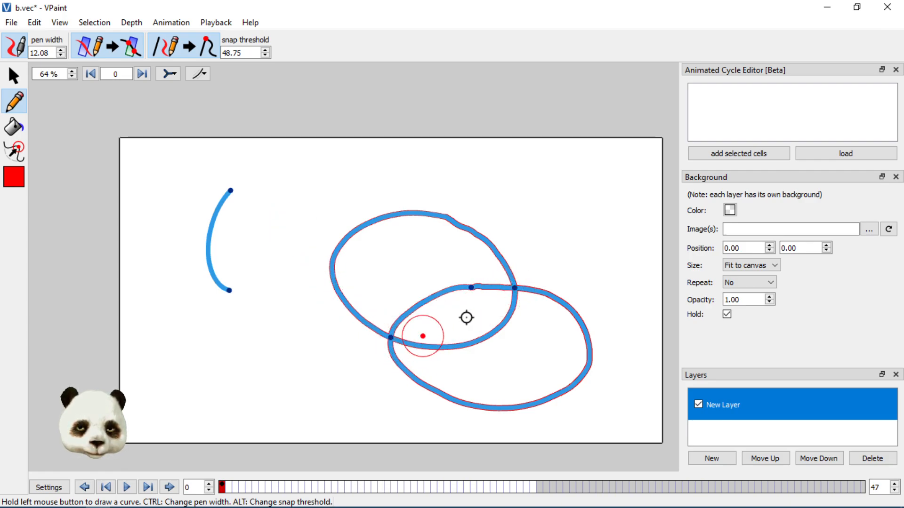
key(ctrl+z)
mouse_move(442, 289)
mouse_down()
mouse_move(425, 370)
mouse_move(549, 366)
mouse_move(580, 299)
mouse_move(510, 280)
mouse_move(448, 285)
mouse_up()
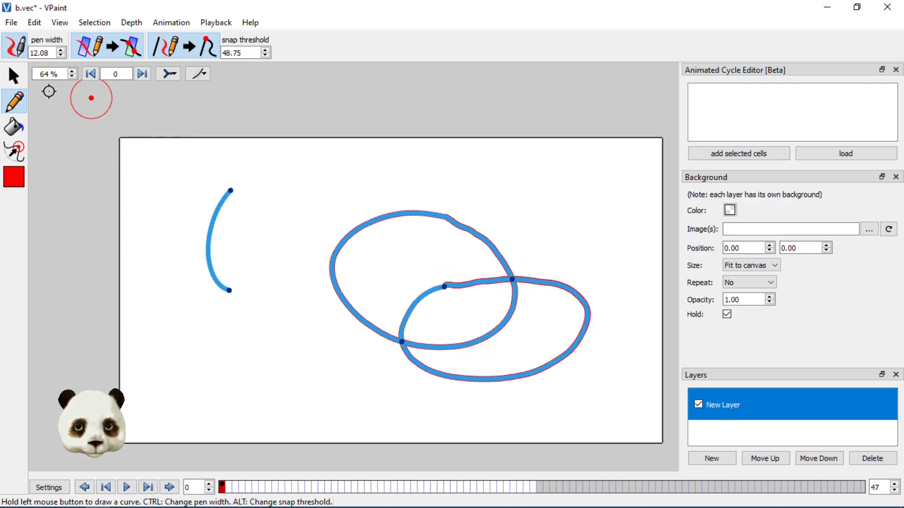
- Shift the second loop's closing vertex slightly and move the C-shaped curve's lower endpoint up and to the right
click(13, 76)
click(454, 227)
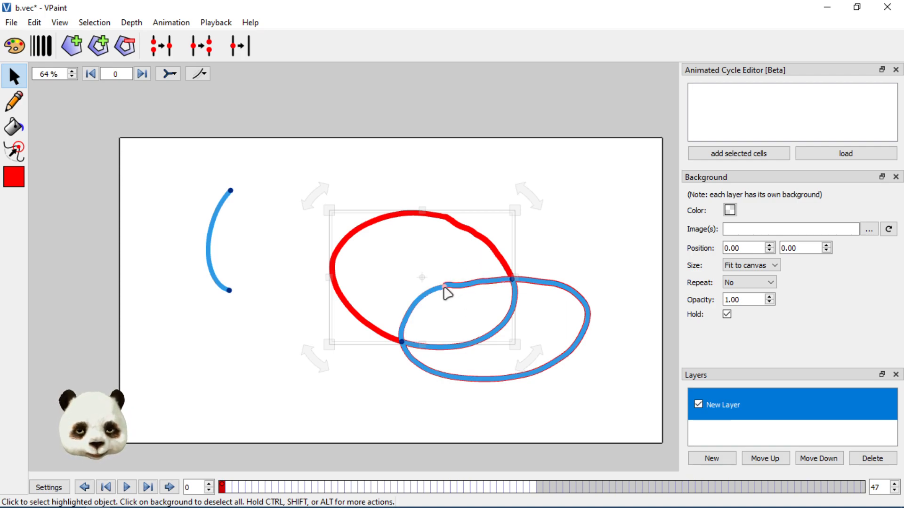
mouse_move(444, 288)
mouse_down()
mouse_move(434, 292)
mouse_move(449, 295)
mouse_up()
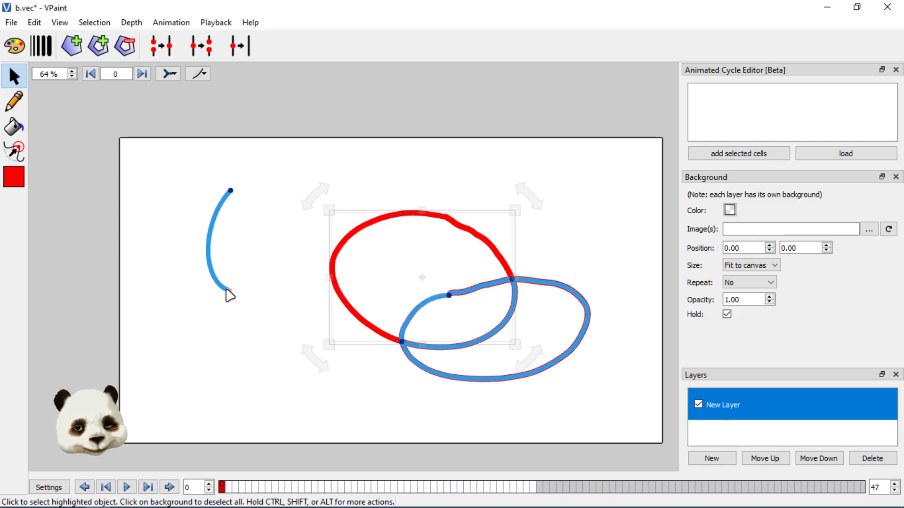
drag(230, 291, 306, 279)
- Select all arcs of the two intersecting loops and move the joined shape across the canvas
click(468, 165)
click(476, 232)
drag(473, 234, 489, 216)
click(524, 177)
drag(306, 179, 631, 422)
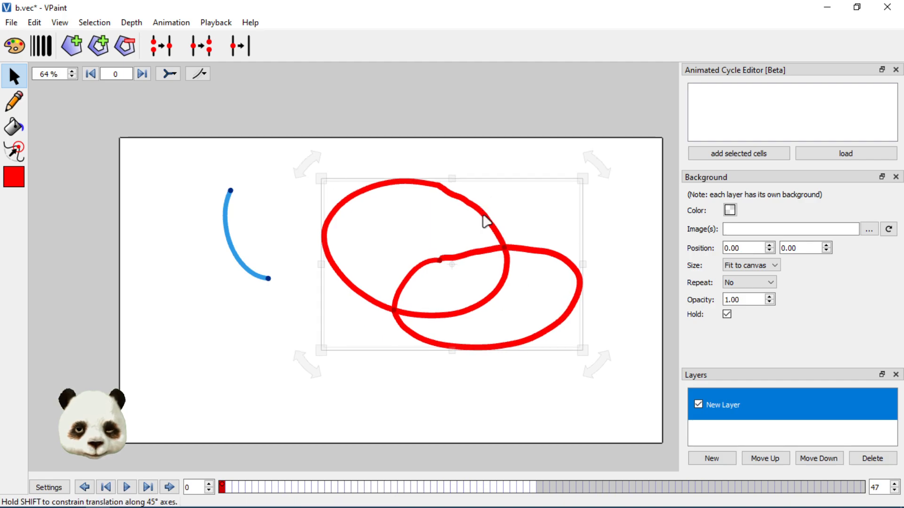
click(598, 221)
drag(469, 204, 493, 204)
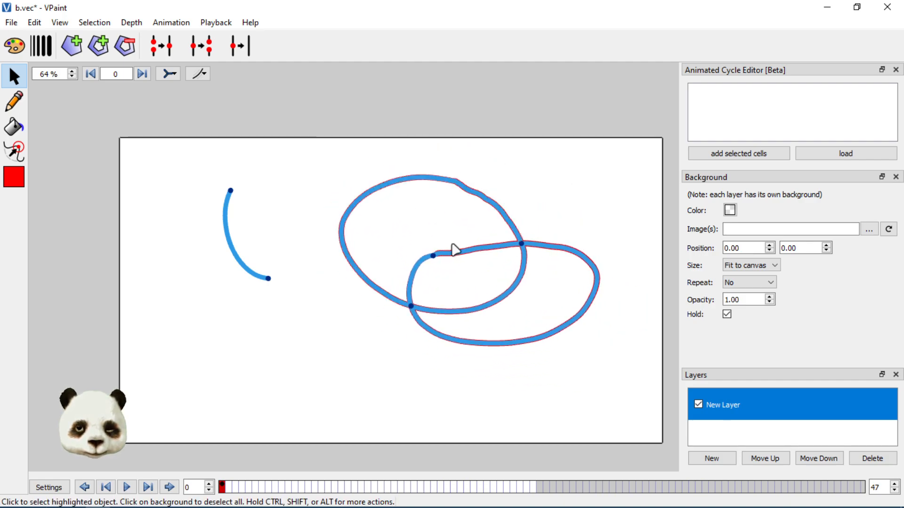
- Select individual vertices and arcs of the intersecting loops and shift the joined shape down and to the right
click(433, 256)
click(436, 216)
mouse_move(472, 193)
mouse_down()
mouse_move(496, 244)
mouse_move(476, 188)
mouse_move(465, 263)
mouse_move(505, 203)
mouse_move(473, 223)
mouse_up()
mouse_move(489, 279)
mouse_down()
mouse_move(503, 270)
mouse_move(498, 279)
mouse_up()
click(540, 297)
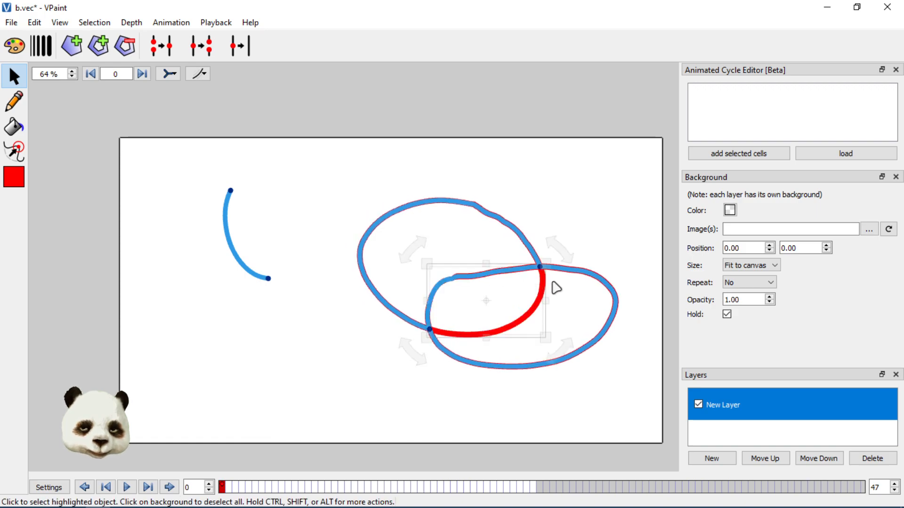
click(491, 276)
mouse_move(421, 251)
mouse_down()
mouse_move(438, 218)
mouse_move(407, 282)
mouse_move(415, 257)
mouse_move(475, 282)
mouse_move(470, 269)
mouse_move(482, 260)
mouse_move(476, 254)
mouse_move(458, 274)
mouse_move(460, 264)
mouse_up()
- Sculpt the inner arc, the outer upper edge and the closing point of the lower-right loop
click(14, 151)
mouse_move(521, 322)
mouse_down()
mouse_move(544, 324)
mouse_move(527, 333)
mouse_move(537, 326)
mouse_up()
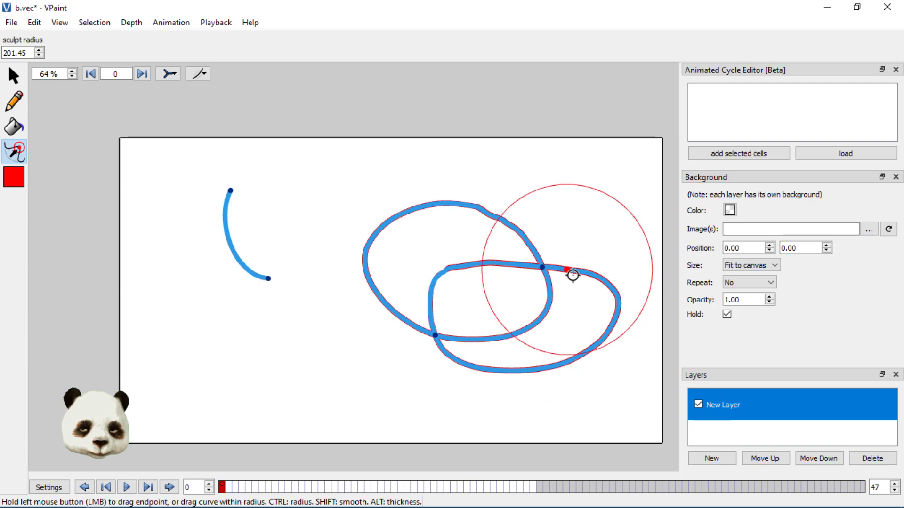
mouse_move(593, 275)
mouse_down()
mouse_move(618, 303)
mouse_move(598, 268)
mouse_up()
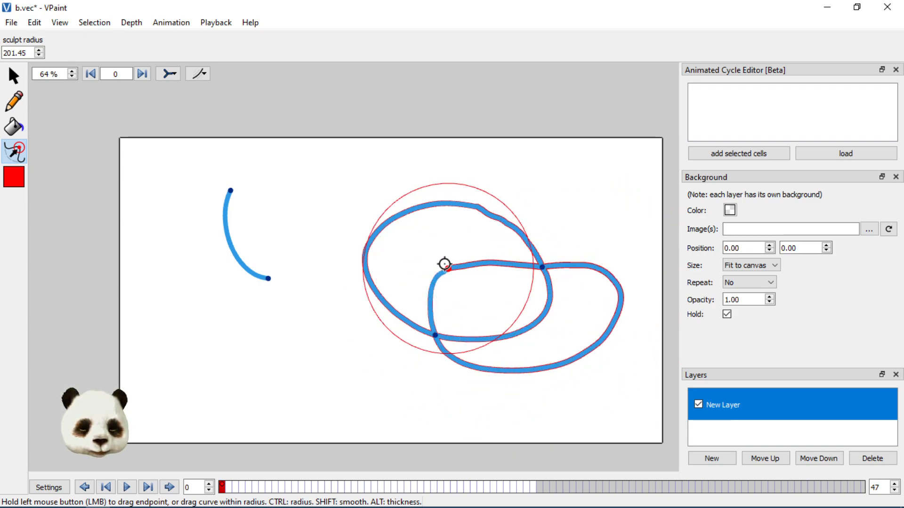
mouse_move(444, 268)
mouse_down()
mouse_move(447, 252)
mouse_move(451, 273)
mouse_up()
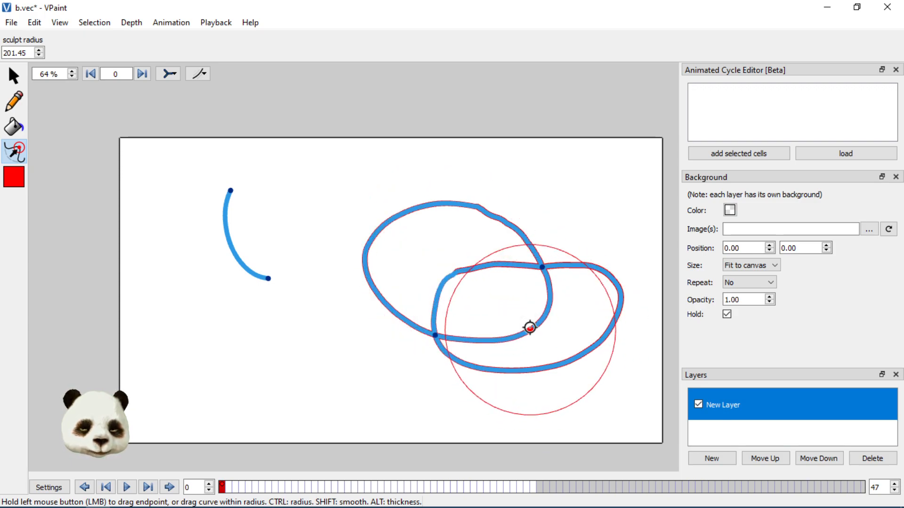
- Sketch a short curve inside the upper-left loop without touching its outline
click(14, 126)
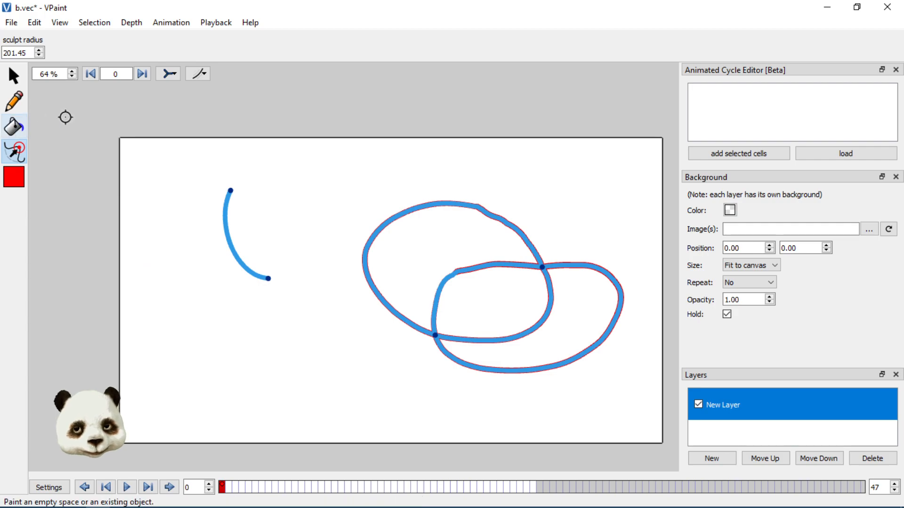
click(14, 101)
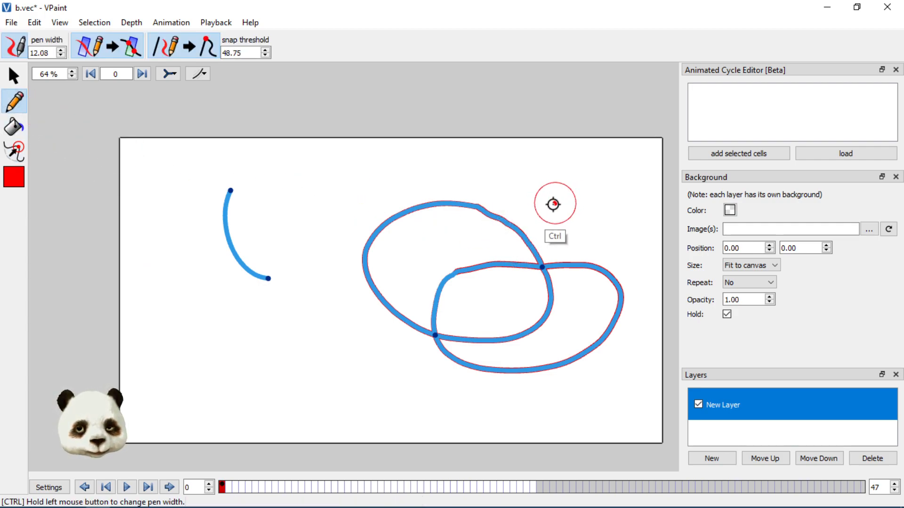
click(455, 236)
key(ctrl+z)
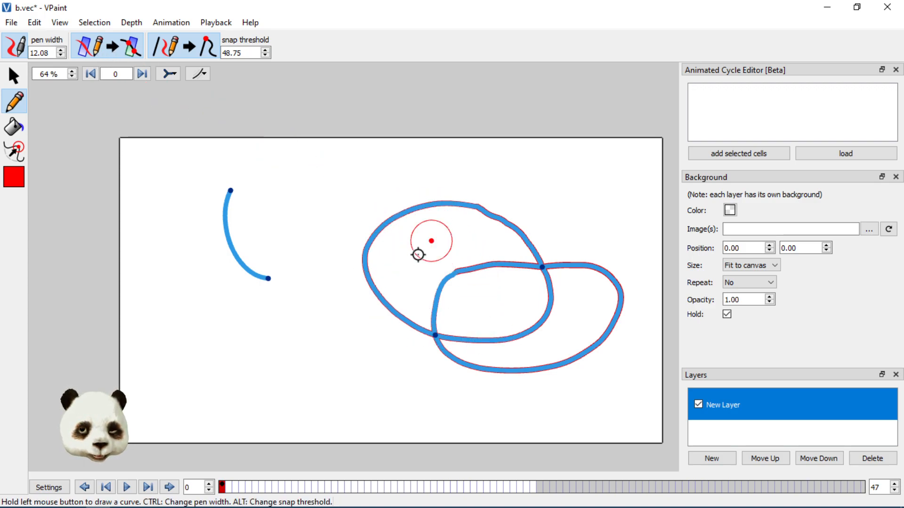
drag(428, 228, 407, 262)
- Move the intersecting loops and the short inner curve separately to the right
click(13, 75)
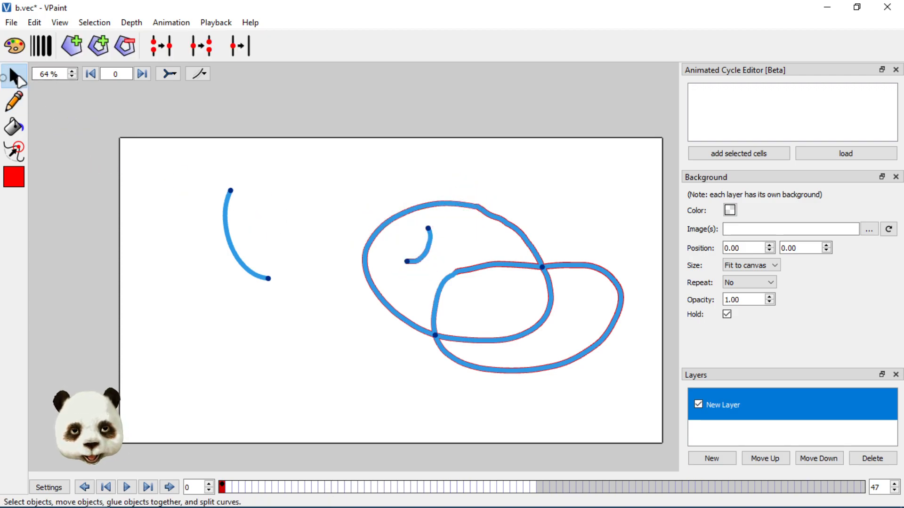
drag(497, 220, 516, 216)
mouse_move(429, 244)
mouse_down()
mouse_move(438, 273)
mouse_move(453, 249)
mouse_up()
mouse_move(422, 316)
mouse_down()
mouse_move(397, 316)
mouse_move(387, 343)
mouse_move(411, 302)
mouse_move(419, 305)
mouse_up()
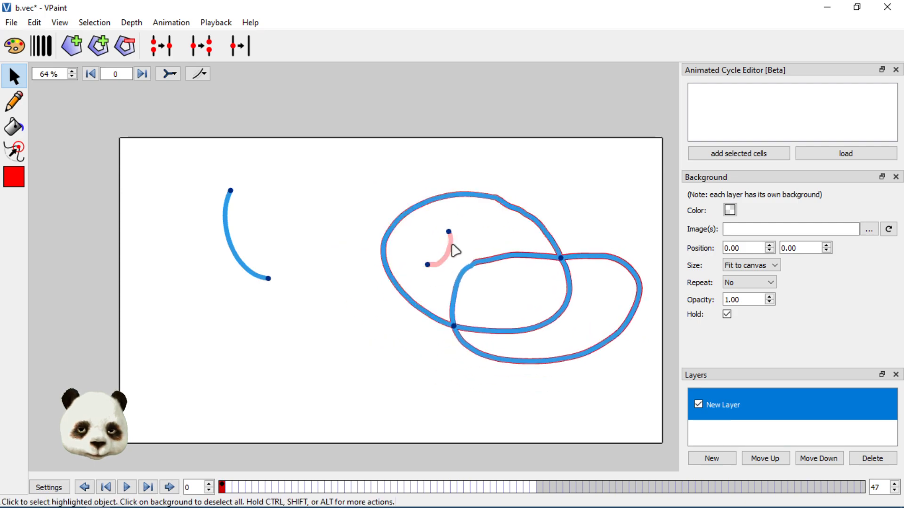
- Delete the short curve inside the upper-left loop and clear the selection
click(453, 251)
key(Delete)
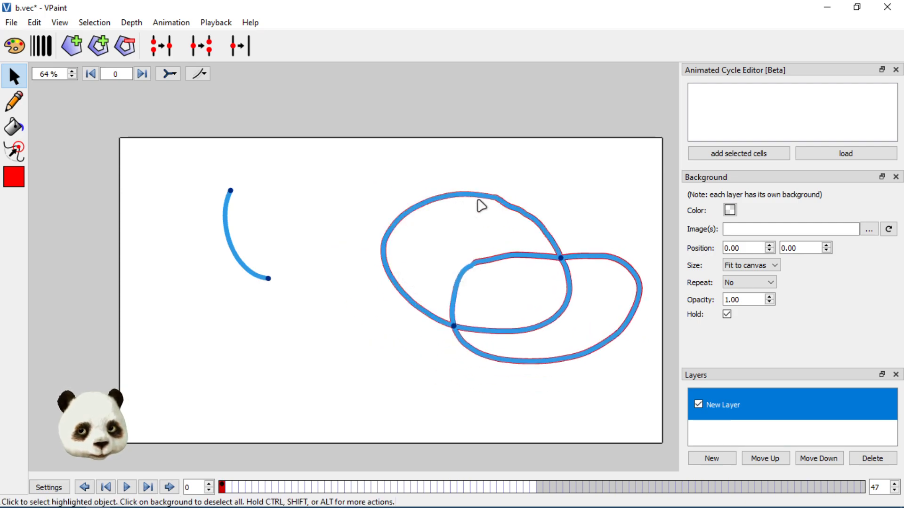
click(404, 209)
click(353, 211)
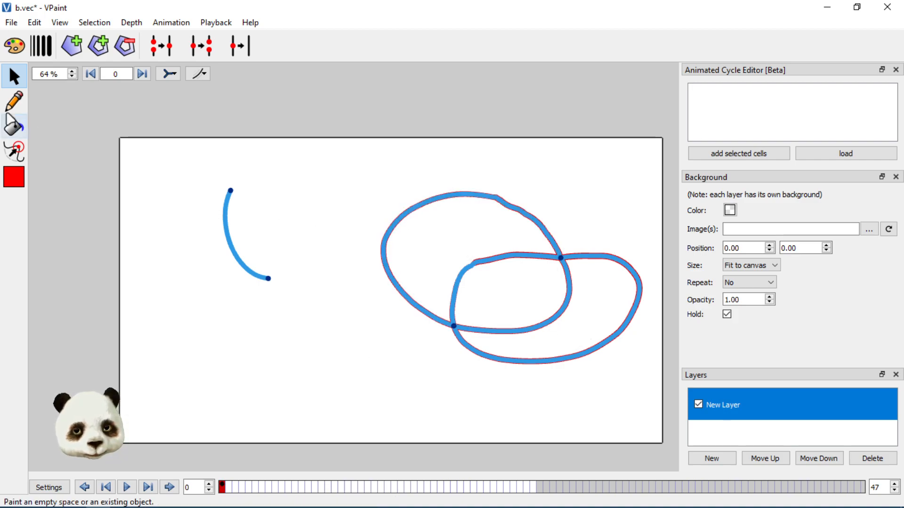
- Choose the Paint tool and set the current color to green #55aa7f
click(14, 126)
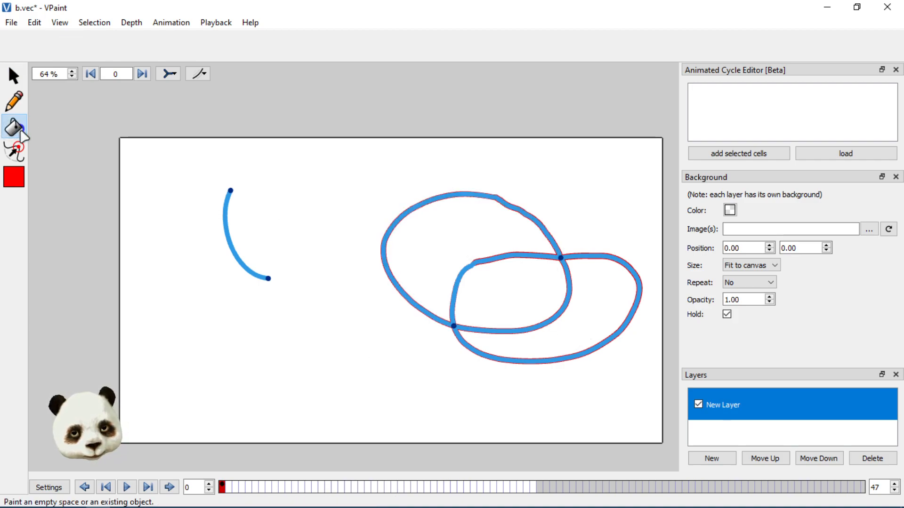
click(15, 183)
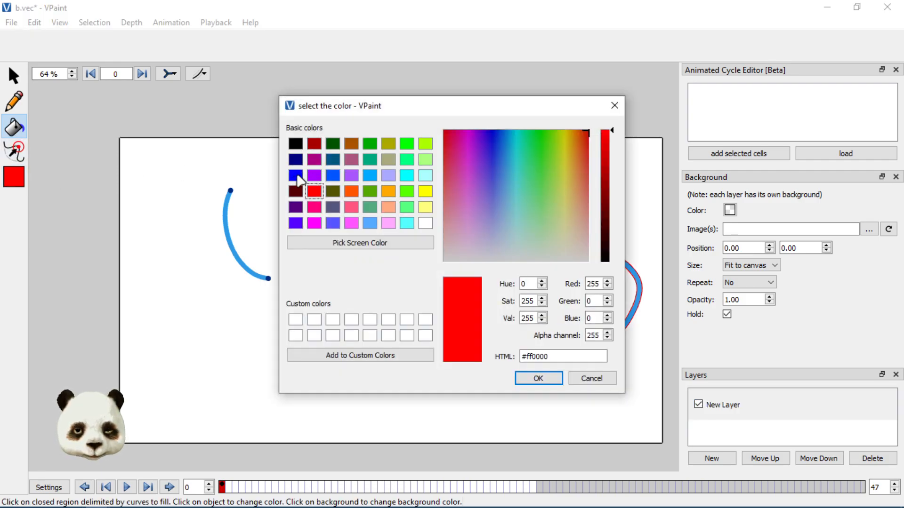
click(297, 176)
click(369, 208)
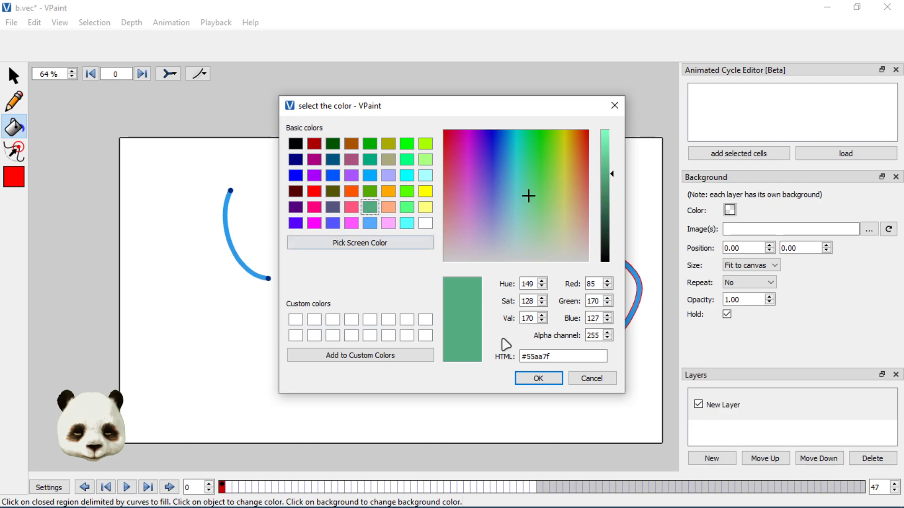
click(538, 379)
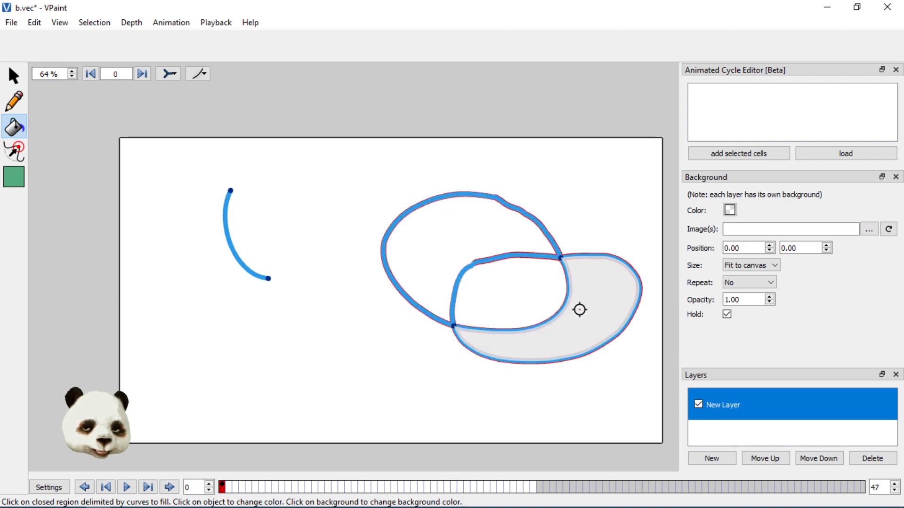
- Fill the upper-left region of the intersecting loops with green and try sketching a short curve inside it
click(443, 231)
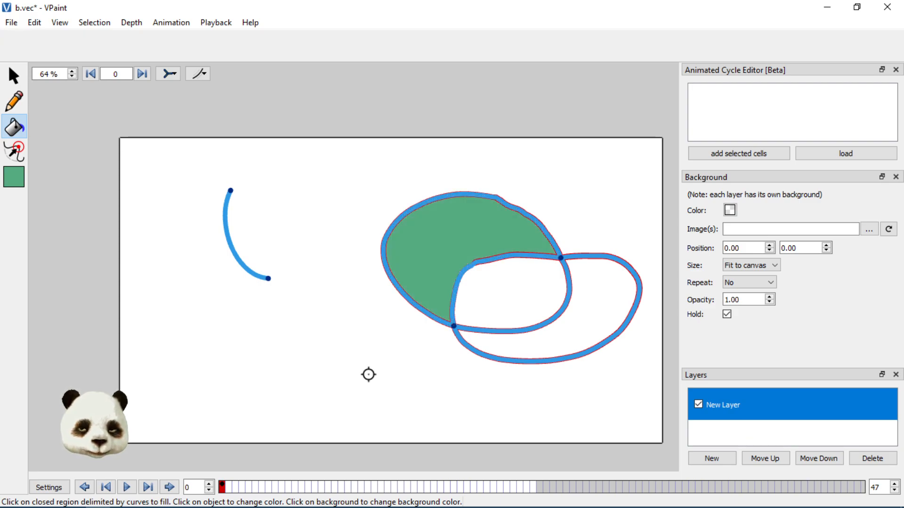
click(14, 101)
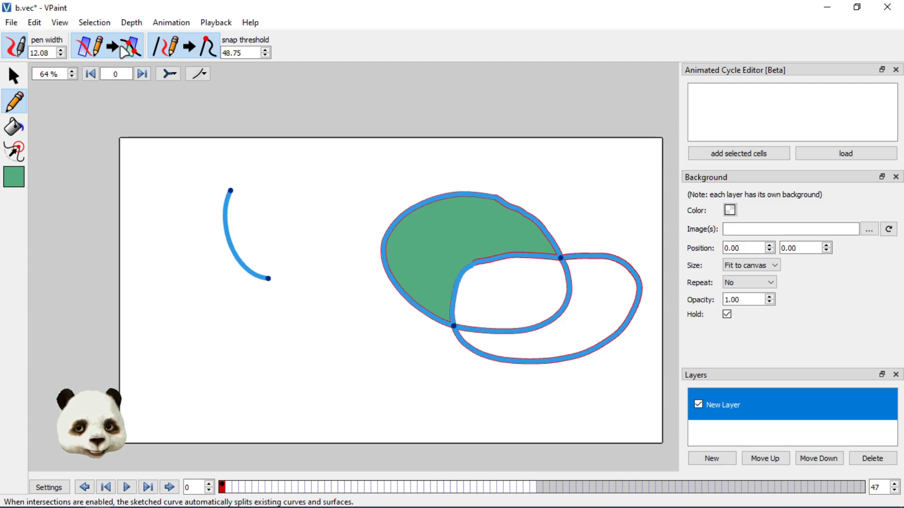
mouse_move(453, 219)
mouse_down()
mouse_move(458, 247)
mouse_move(441, 258)
mouse_up()
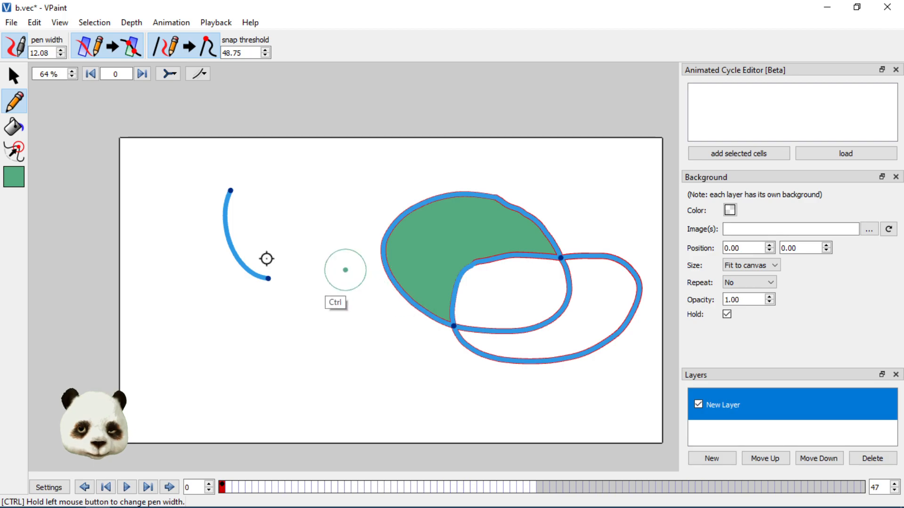
- Set the current color to dark red #aa0000 and sketch a short curve inside the green region
click(14, 178)
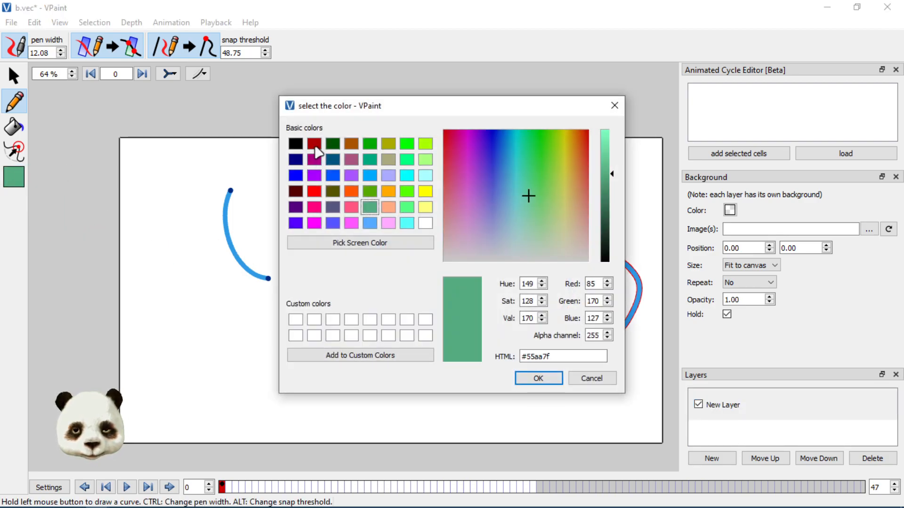
click(315, 145)
click(538, 378)
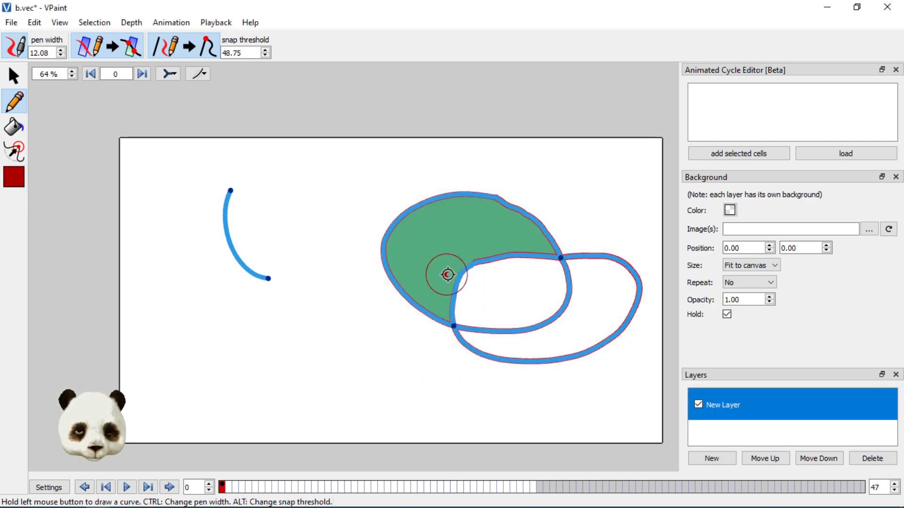
mouse_move(447, 217)
mouse_down()
mouse_move(450, 258)
mouse_move(419, 262)
mouse_up()
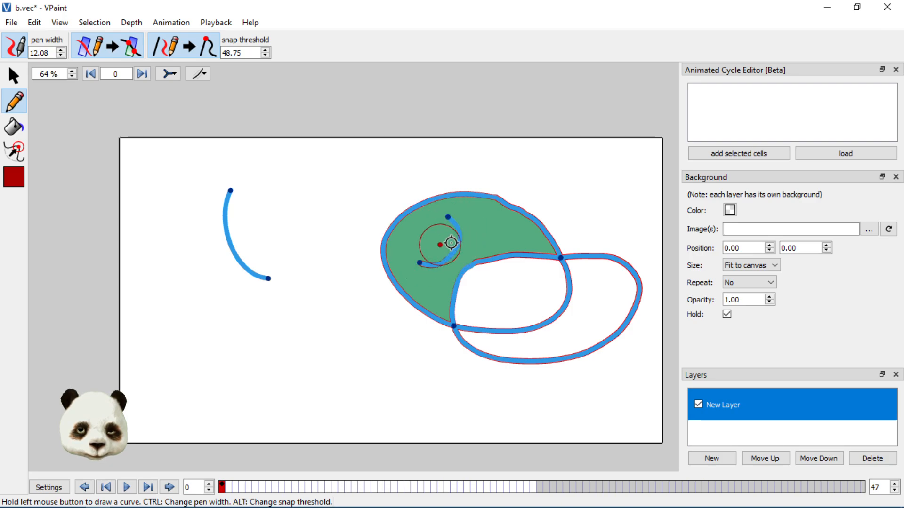
- Compare the illustration and outline display modes, toggle Display faces in outline mode, and restore the illustration display with outlines
click(178, 78)
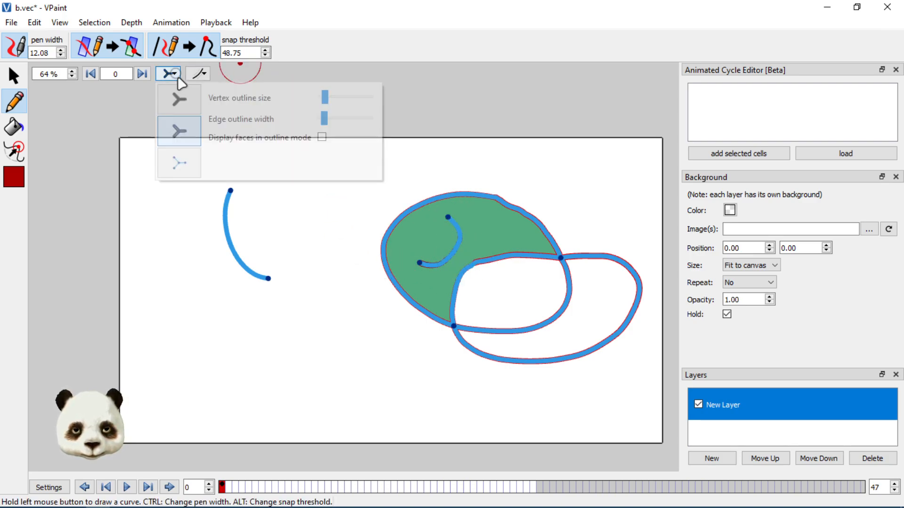
click(181, 99)
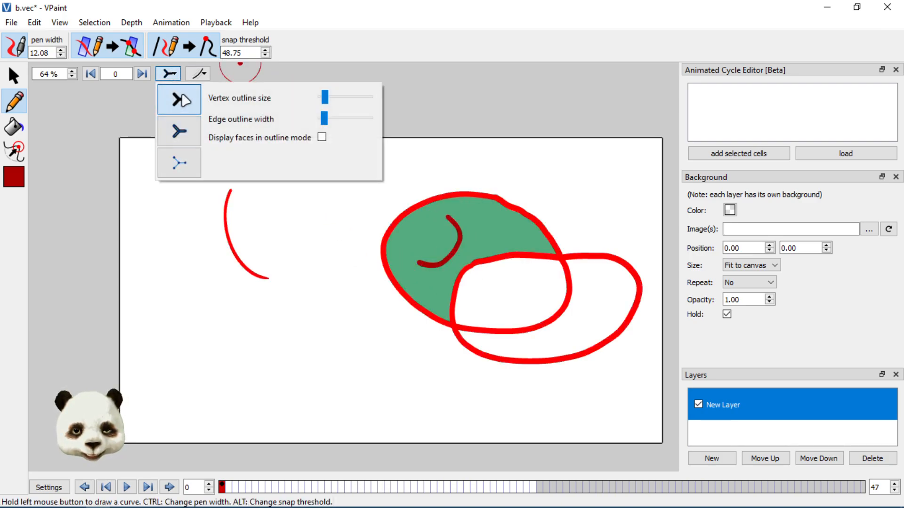
click(183, 139)
click(185, 161)
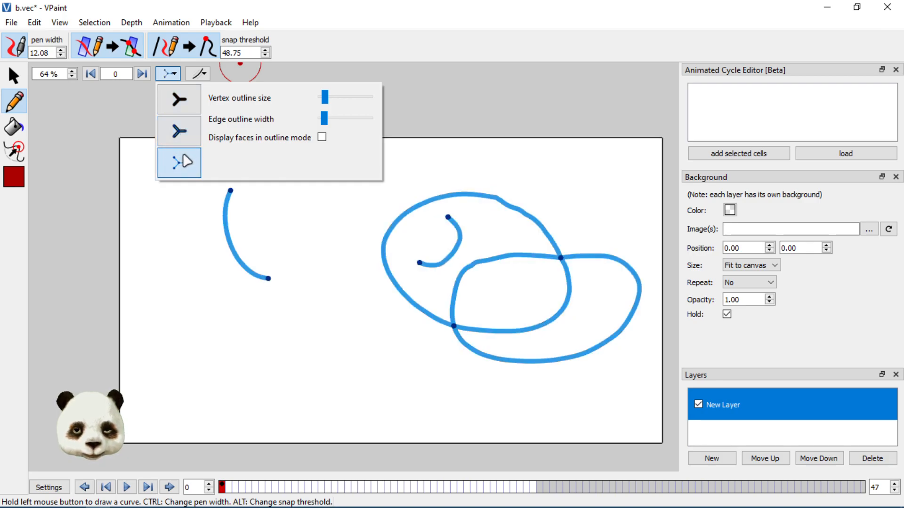
click(322, 137)
click(322, 137)
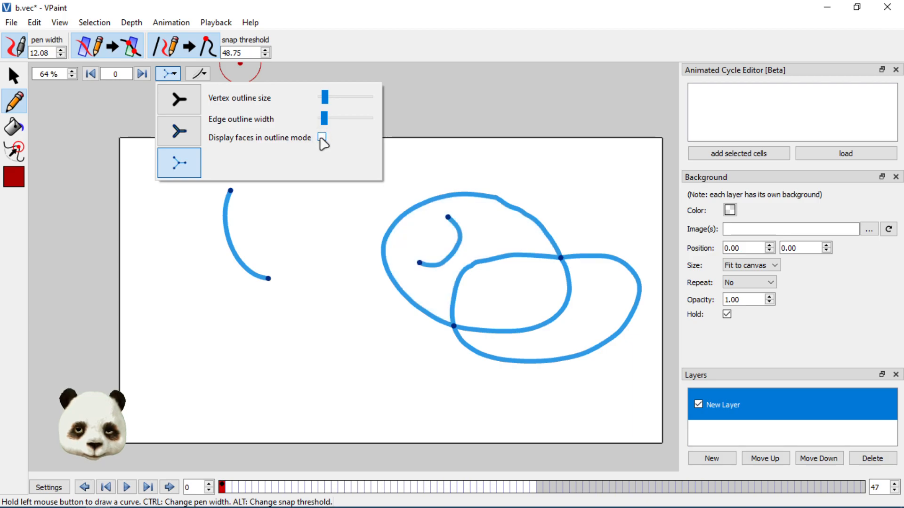
click(179, 131)
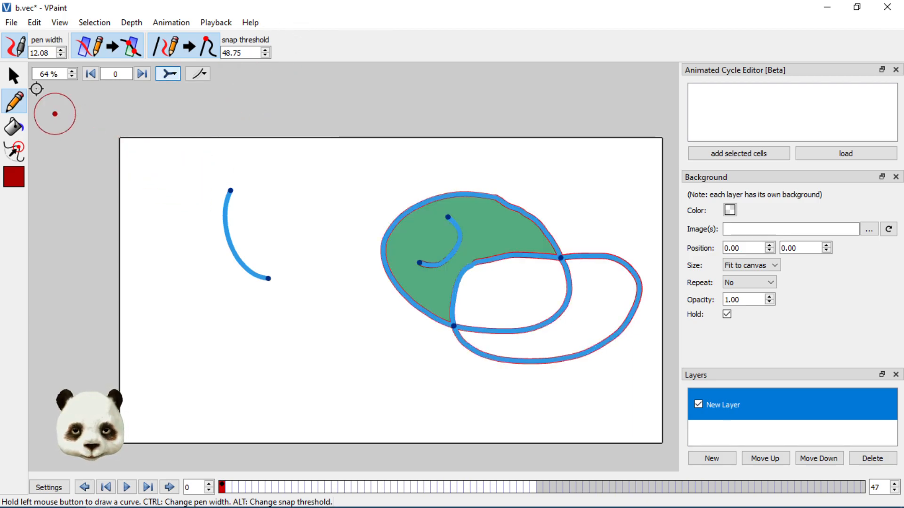
- Move the green face slightly upward with its loops, and delete the lower endpoint of the short curve inside it
click(14, 77)
drag(501, 202, 483, 209)
click(457, 229)
click(362, 311)
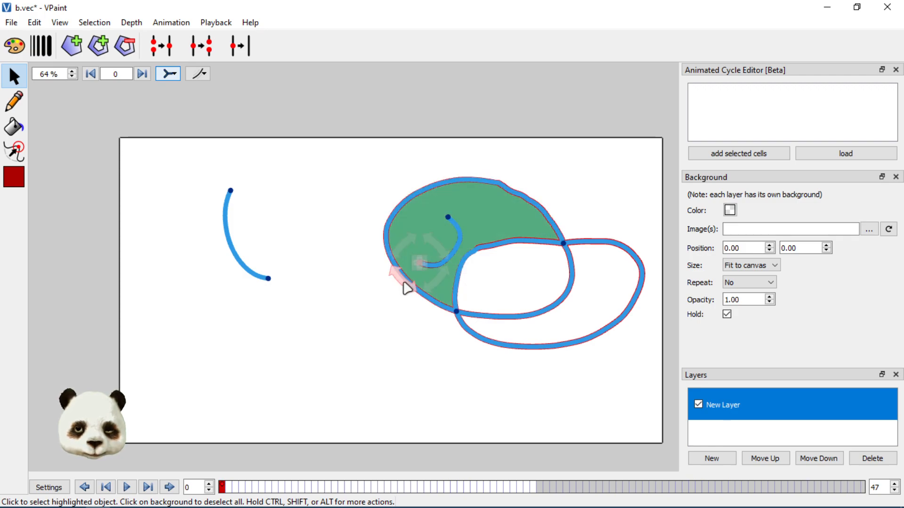
key(Delete)
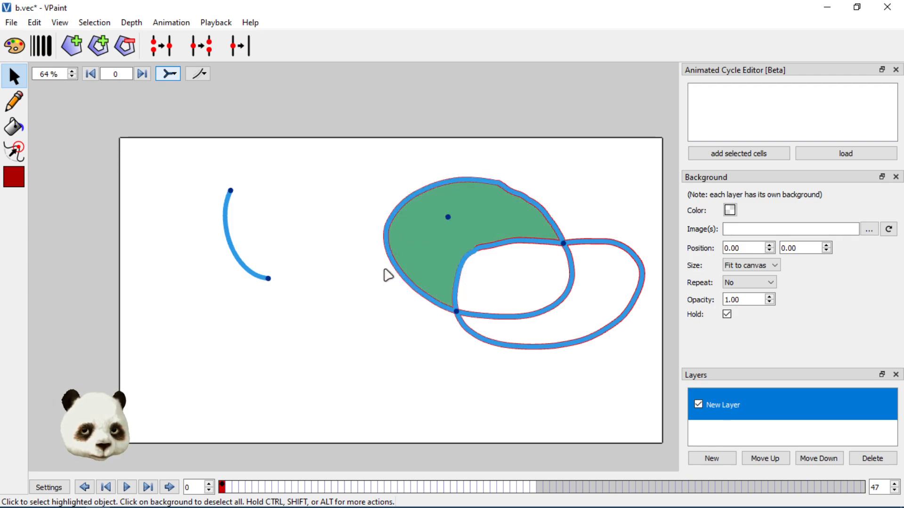
- Move the green face down and to the left together with its connected loops and inner point
click(465, 203)
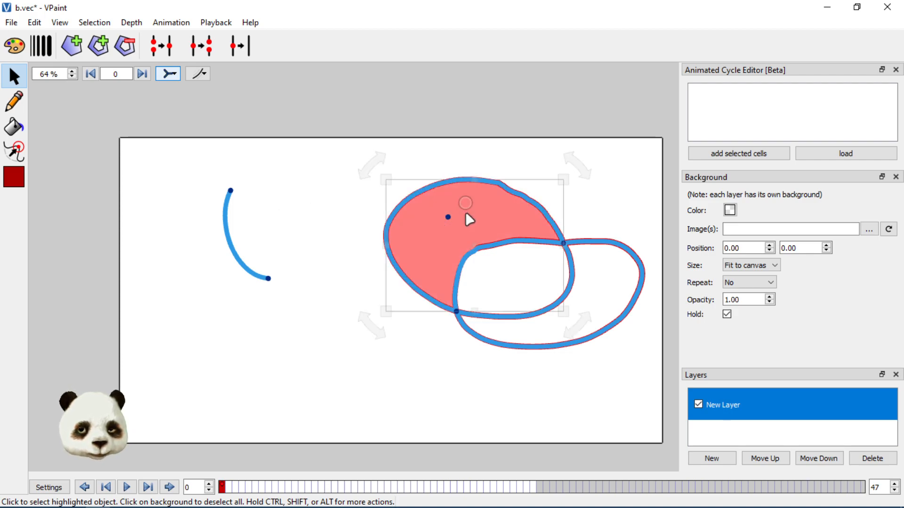
drag(478, 197, 414, 240)
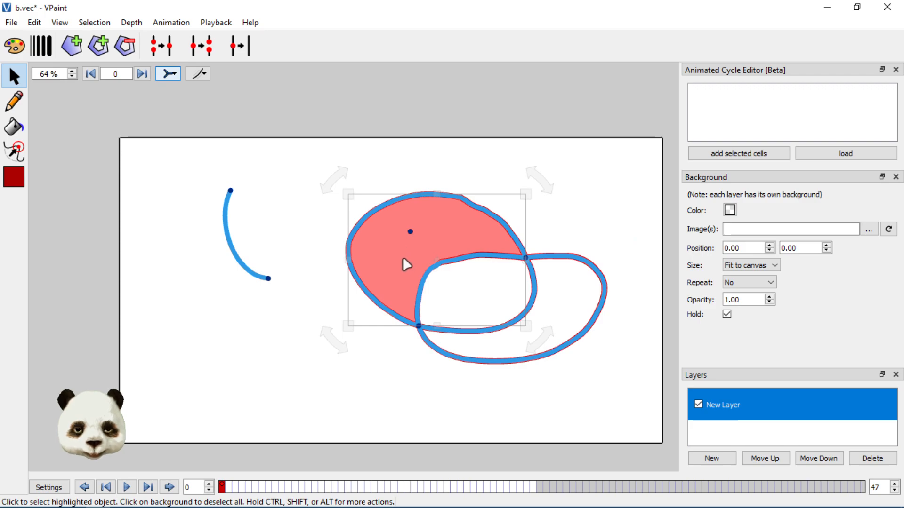
click(16, 106)
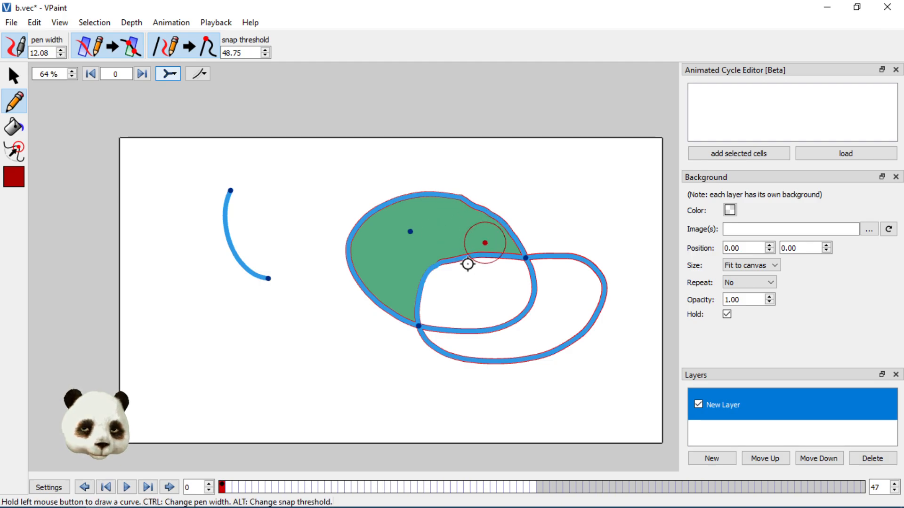
click(15, 74)
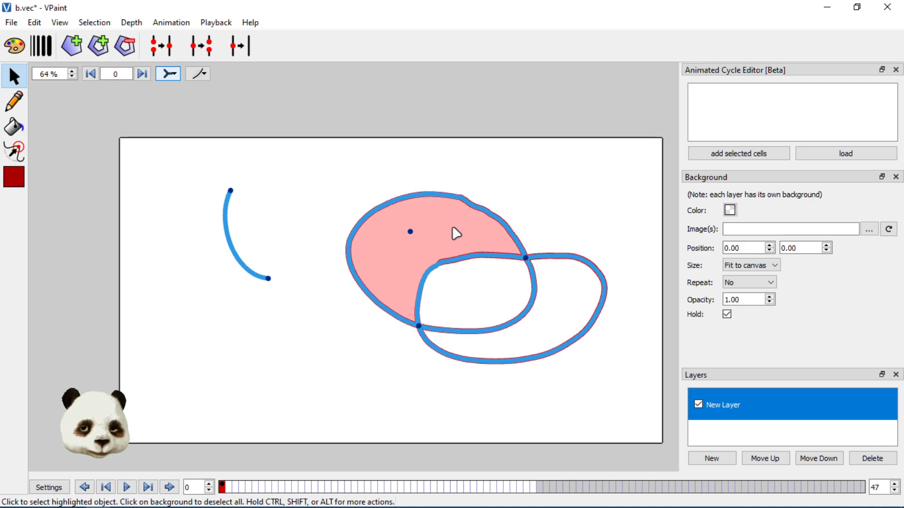
- Glue the lower endpoint of the separate left curve to the point inside the green face
click(268, 279)
shift+click(411, 231)
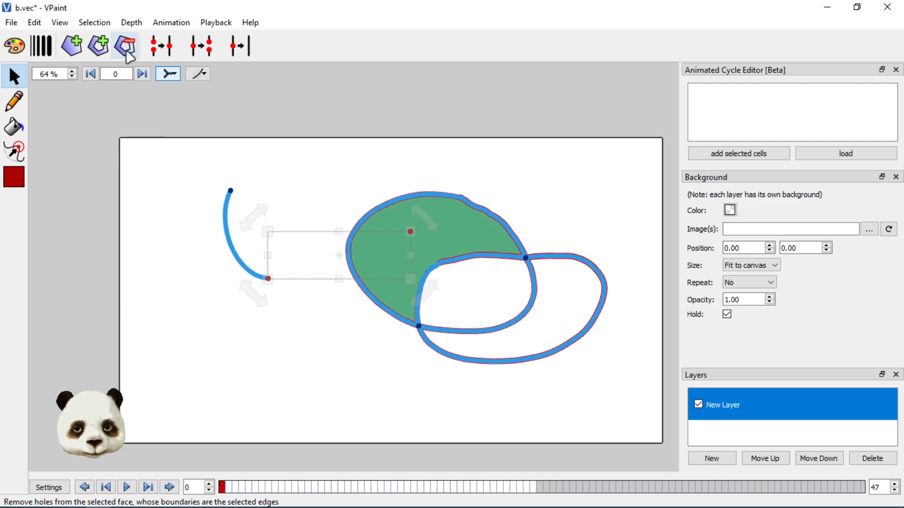
click(160, 49)
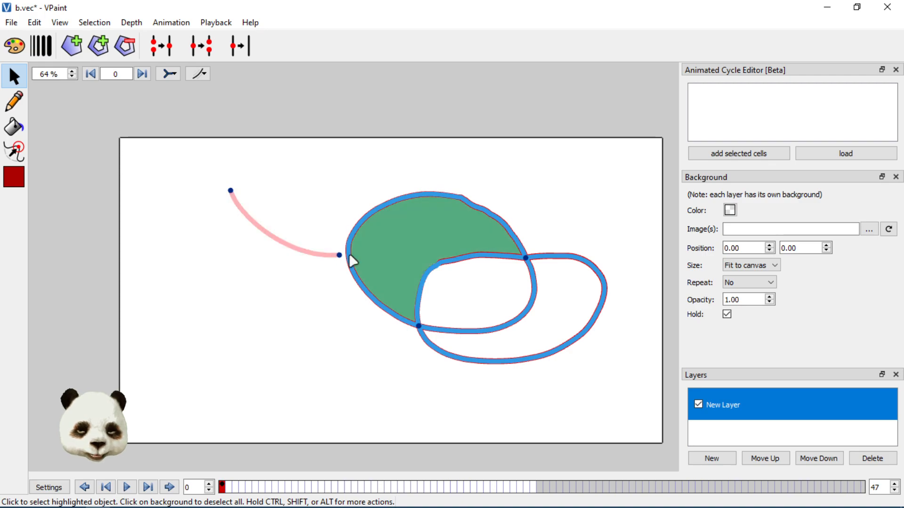
- Move the glued endpoint inside the green face, and shift the face with the attached curve slightly left
drag(340, 254, 404, 239)
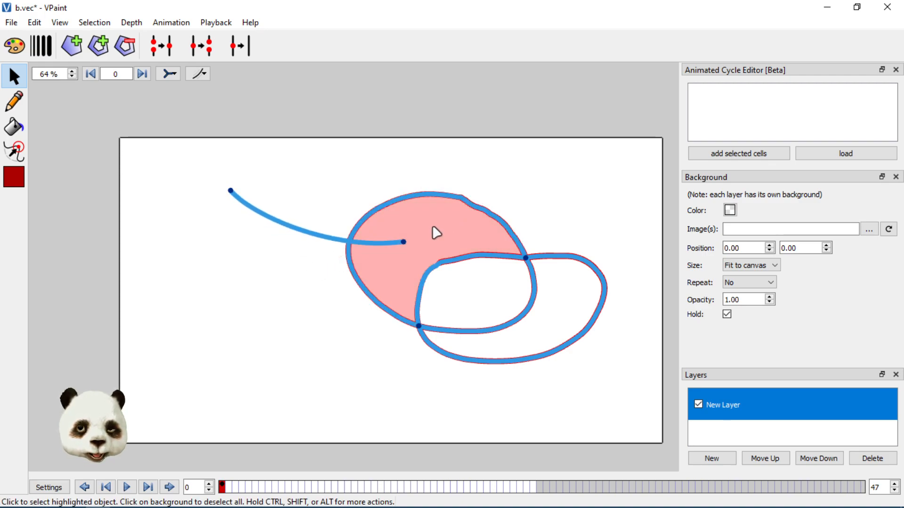
mouse_move(435, 229)
mouse_down()
mouse_move(478, 198)
mouse_move(422, 256)
mouse_move(485, 216)
mouse_move(398, 242)
mouse_move(476, 211)
mouse_move(352, 274)
mouse_move(436, 235)
mouse_up()
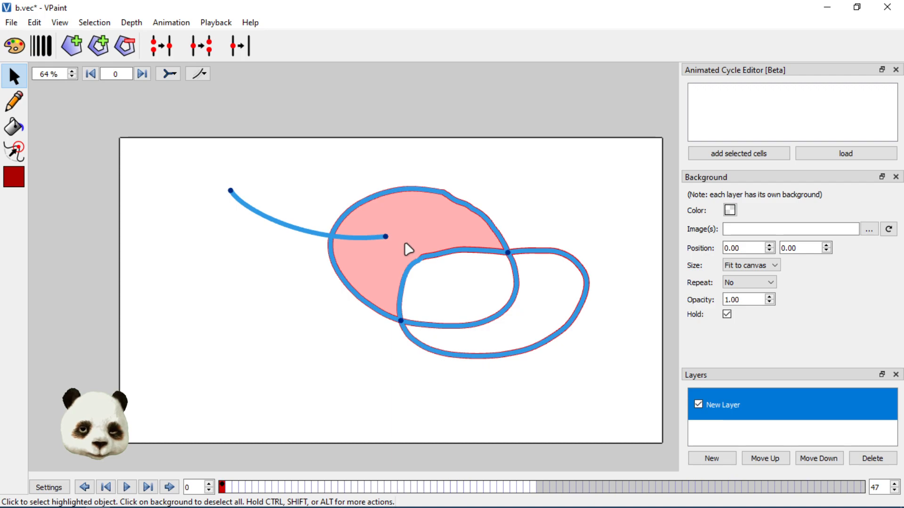
- Sketch a closed loop in the left part of the canvas and fill it with a yellowish green from the basic colors
click(14, 101)
mouse_move(161, 206)
mouse_down()
mouse_move(132, 256)
mouse_move(225, 336)
mouse_move(262, 263)
mouse_move(208, 222)
mouse_move(162, 206)
mouse_up()
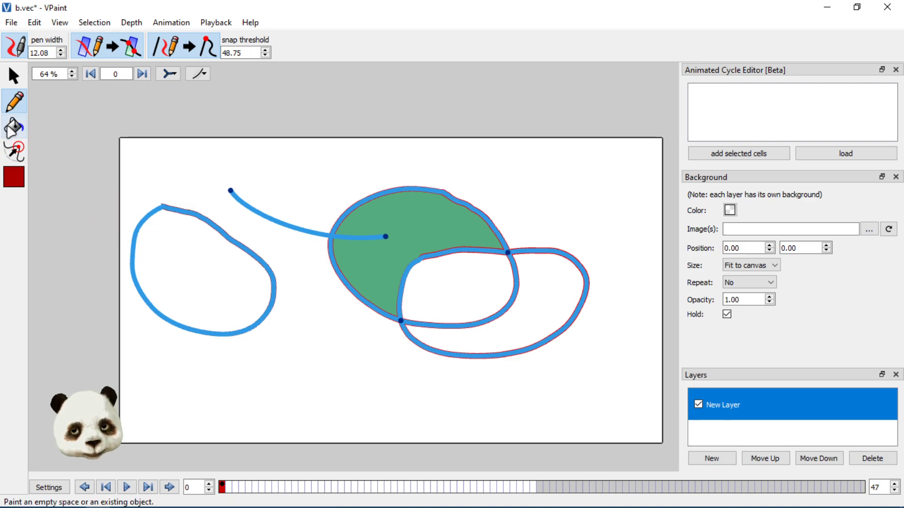
click(15, 177)
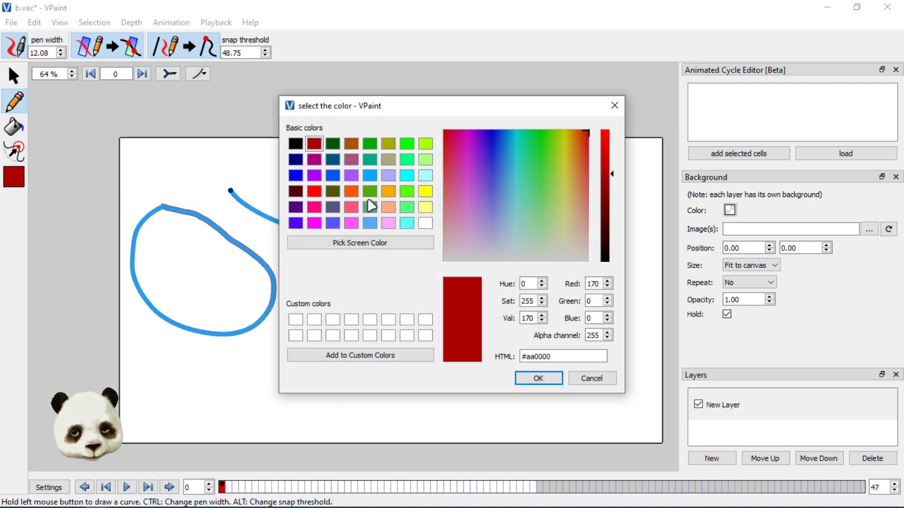
click(370, 191)
click(536, 378)
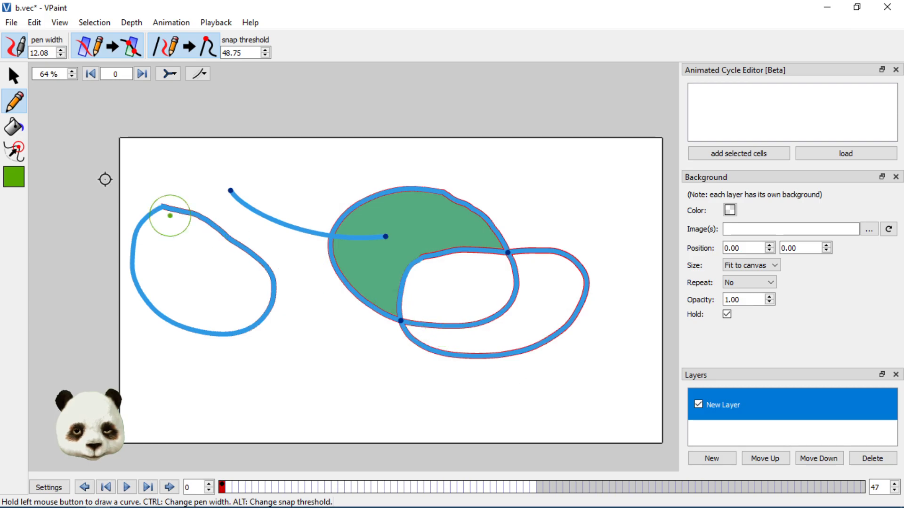
click(14, 127)
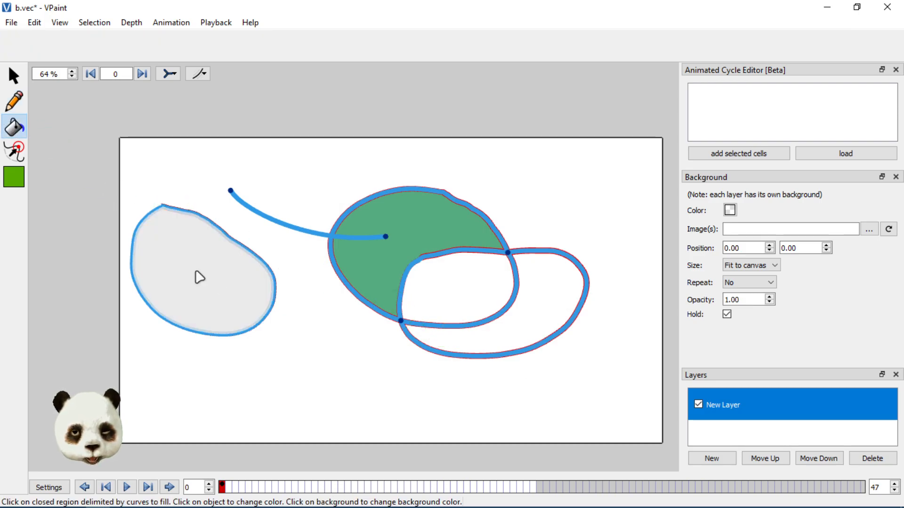
click(205, 290)
- Sketch a short curve inside the filled left loop and delete its lower endpoint
click(15, 101)
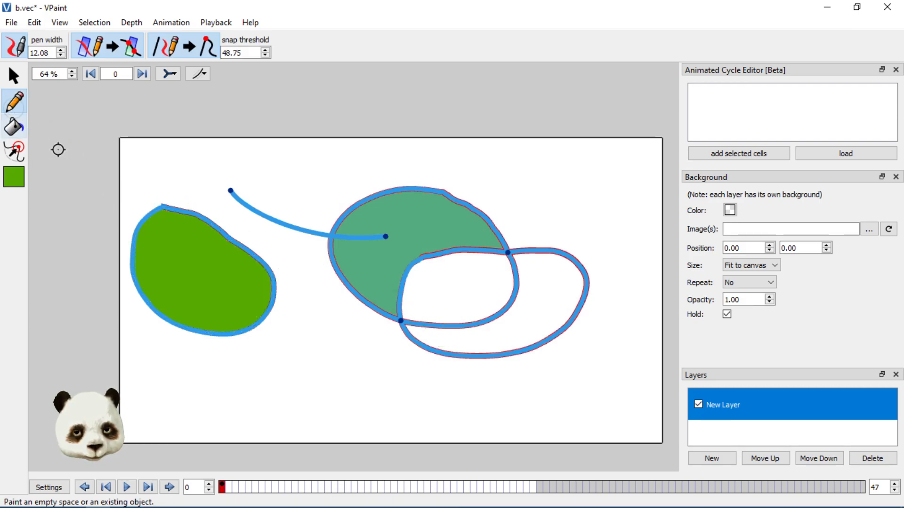
drag(219, 303, 218, 303)
click(13, 76)
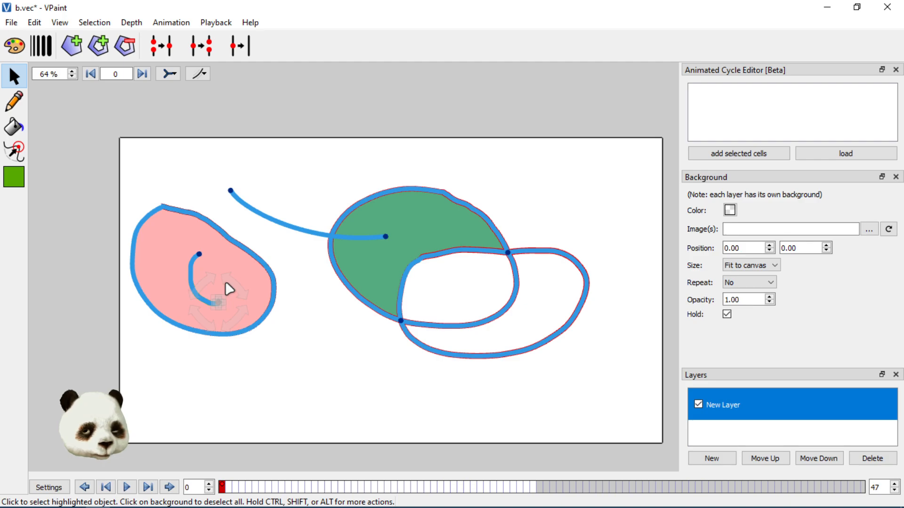
key(Delete)
- Glue the connecting curve's free endpoint to the point inside the left loop, and move the joined point inside the loop
click(230, 191)
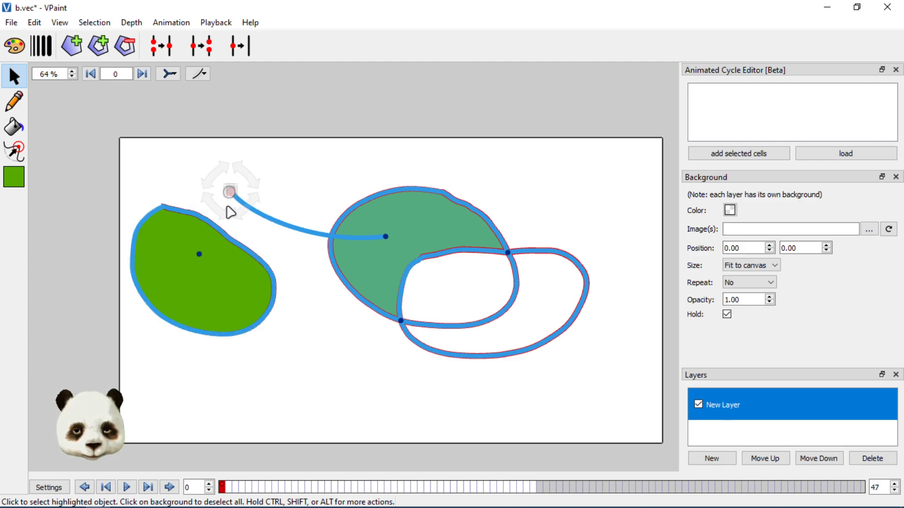
shift+click(199, 254)
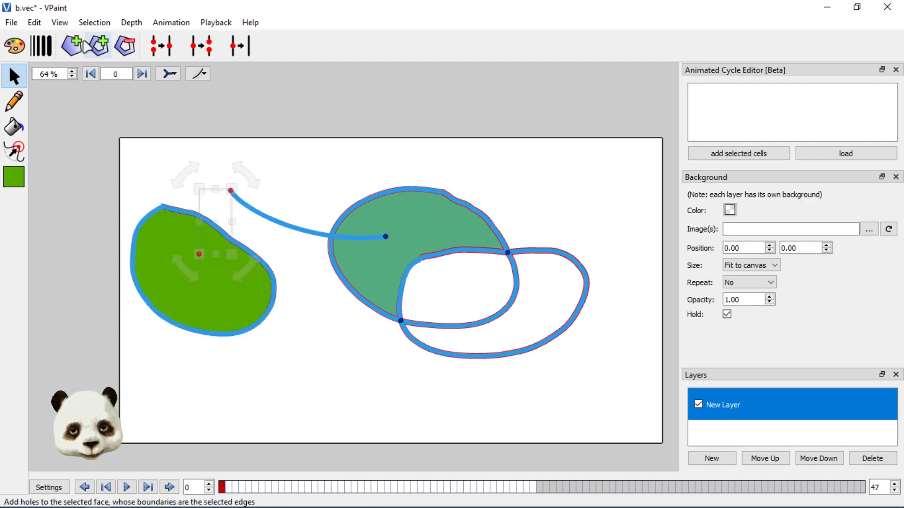
click(161, 46)
drag(214, 219, 200, 276)
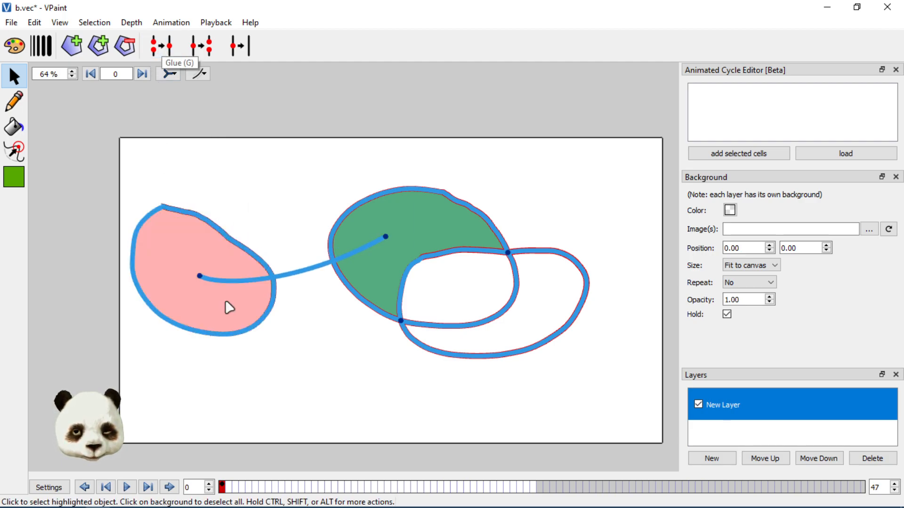
- Try moving the filled left shape with its attached curve, and undo the move
click(175, 262)
drag(207, 226, 241, 203)
key(ctrl+z)
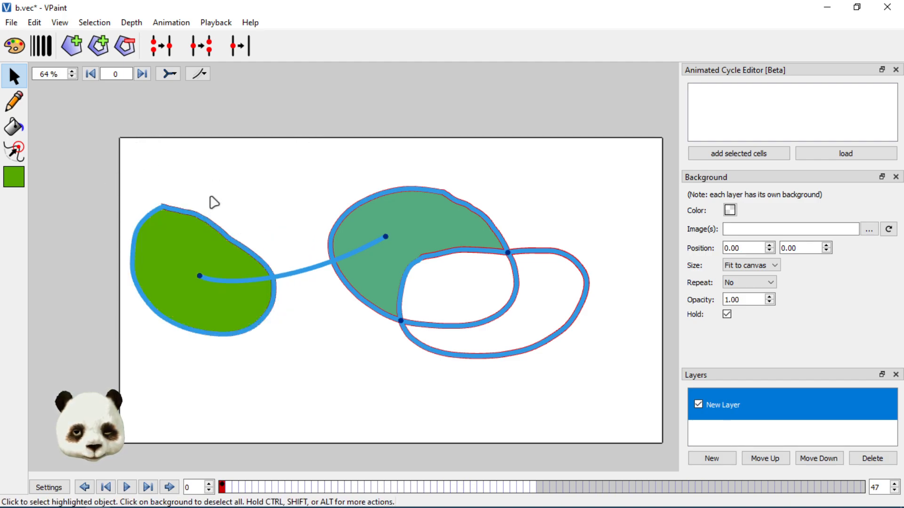
- Move the left and right green faces alternately so the curve joining them stretches between the two shapes
click(186, 247)
drag(180, 259, 195, 220)
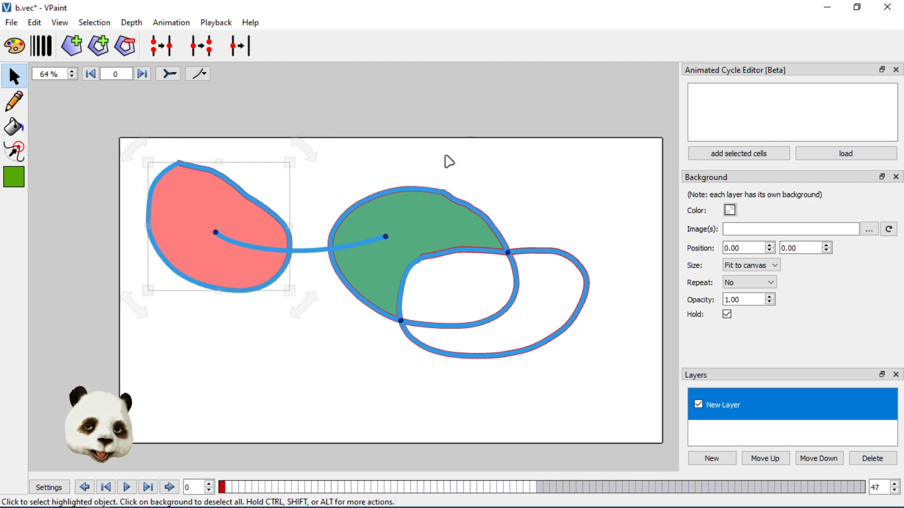
drag(444, 237, 468, 234)
drag(201, 202, 171, 171)
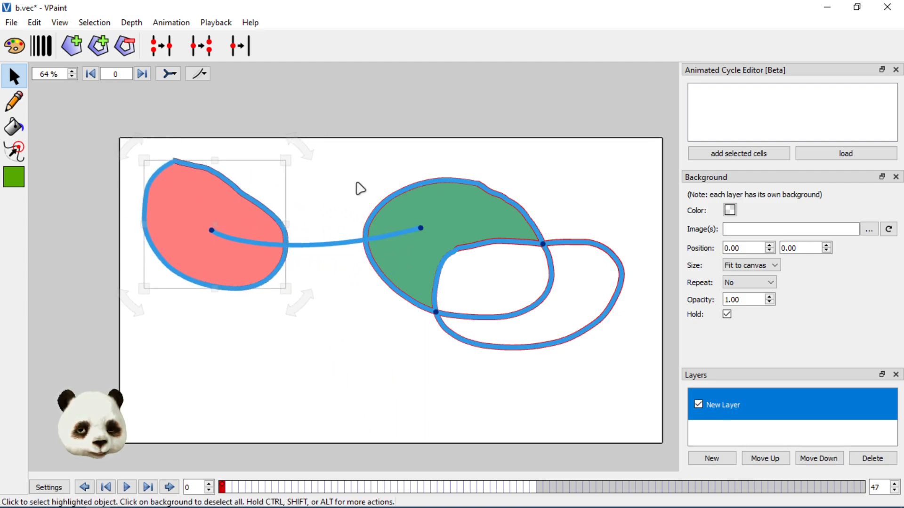
drag(422, 224, 430, 208)
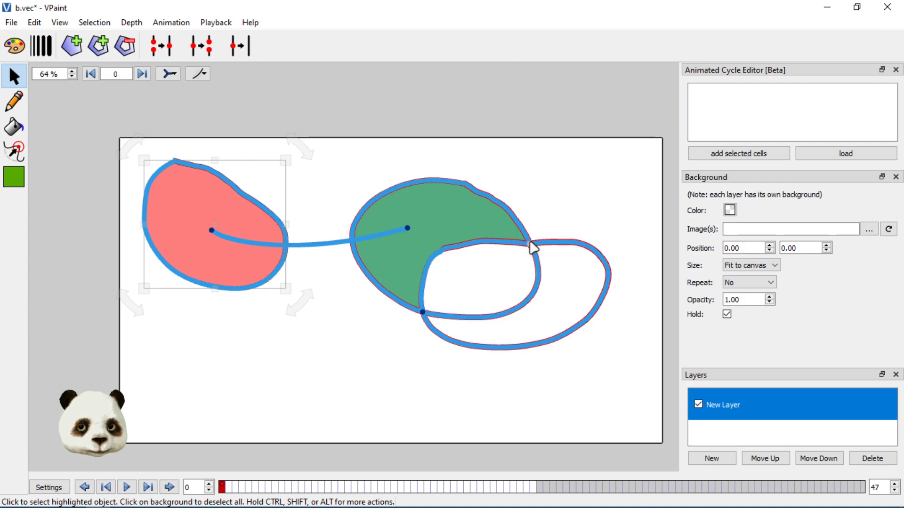
- Unglue the vertex joining the right green face and the two open curves, and move the separated endpoints apart
click(530, 268)
click(530, 245)
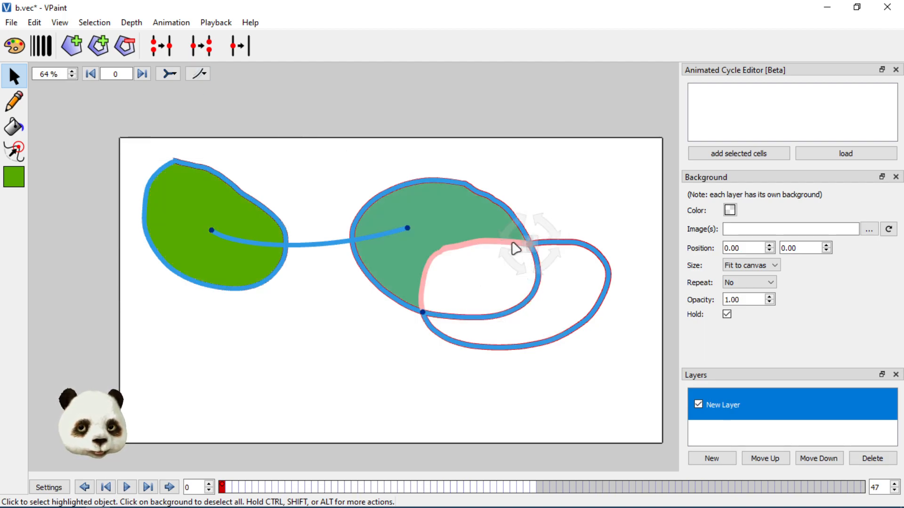
click(198, 50)
click(538, 248)
drag(530, 246, 575, 246)
drag(519, 262, 504, 265)
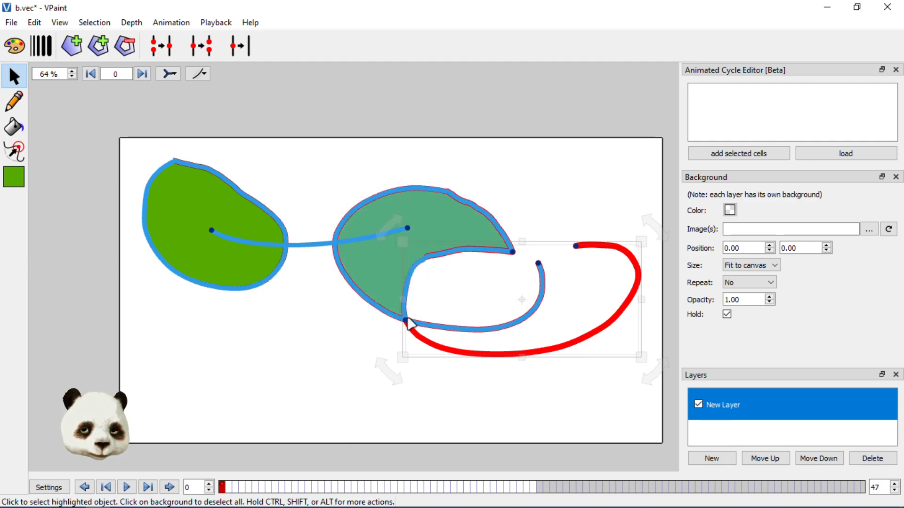
- Move the lower vertex shared by the right-hand curves, and reposition the right green face with its attached curves
mouse_move(404, 320)
mouse_down()
mouse_move(412, 317)
mouse_move(408, 334)
mouse_up()
drag(443, 220, 453, 213)
mouse_move(521, 244)
mouse_down()
mouse_move(481, 228)
mouse_move(498, 223)
mouse_move(530, 242)
mouse_move(521, 250)
mouse_move(518, 239)
mouse_up()
mouse_move(490, 210)
mouse_down()
mouse_move(486, 204)
mouse_move(500, 221)
mouse_up()
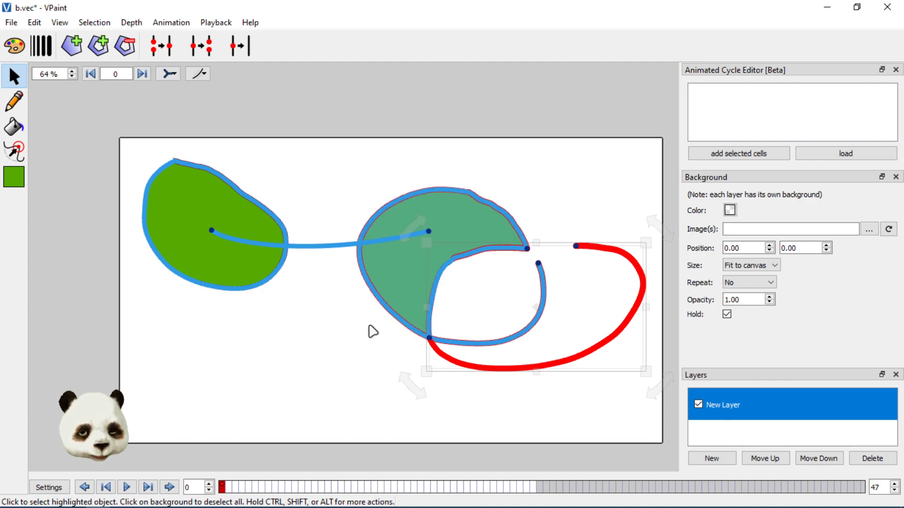
- Copy the whole drawing at frame 0 and motion-paste it at frame 47
click(137, 161)
key(ctrl)
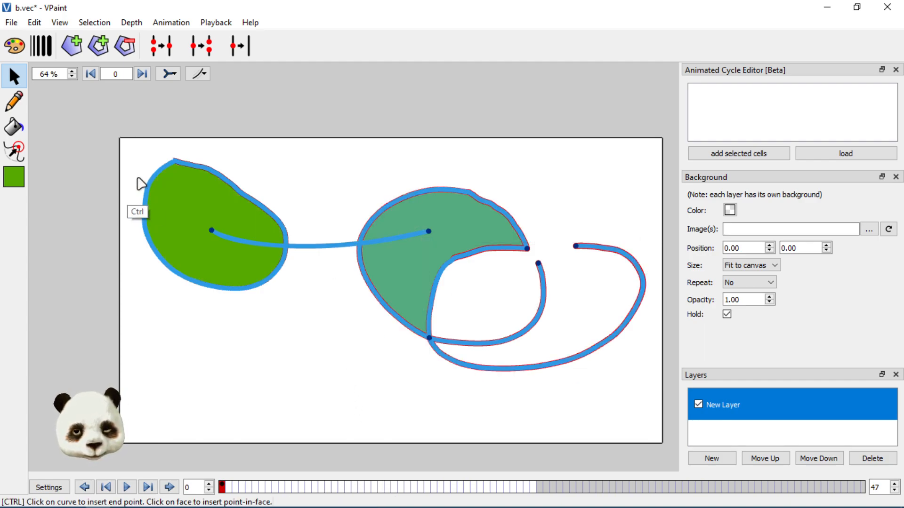
key(ctrl+a)
key(ctrl)
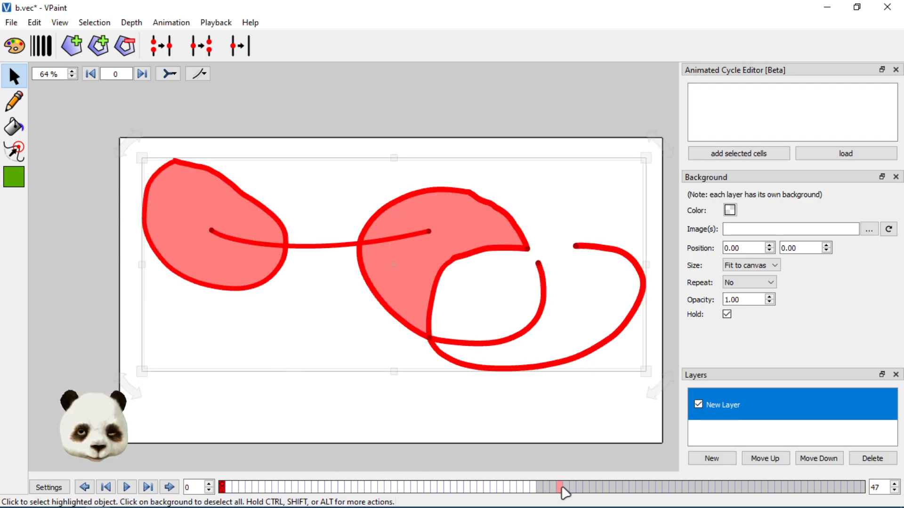
click(533, 487)
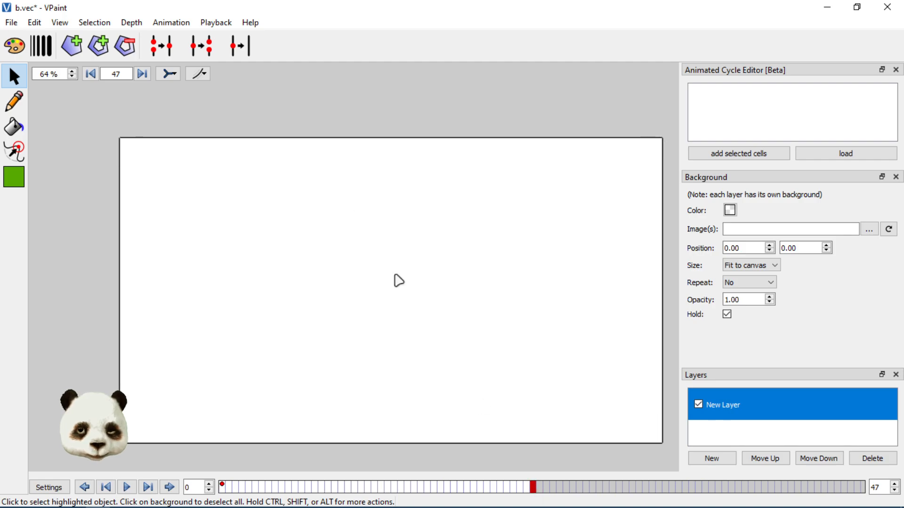
click(171, 23)
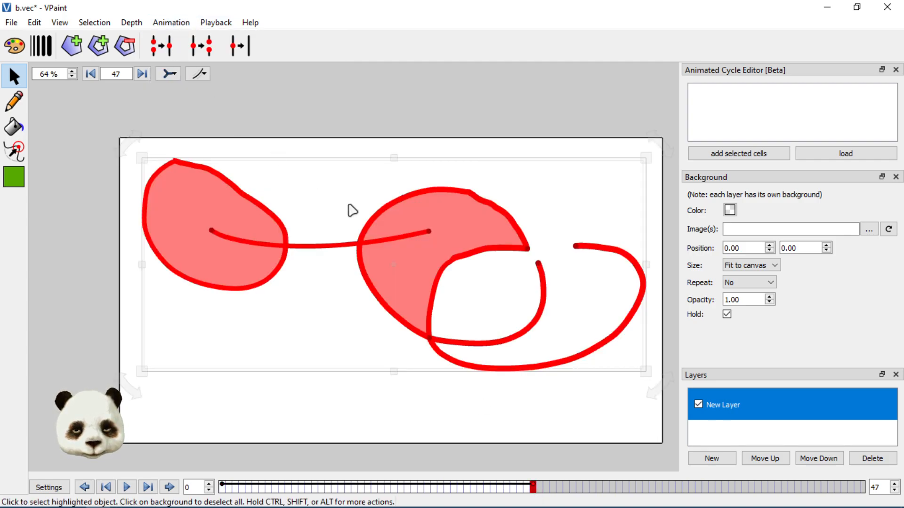
click(548, 186)
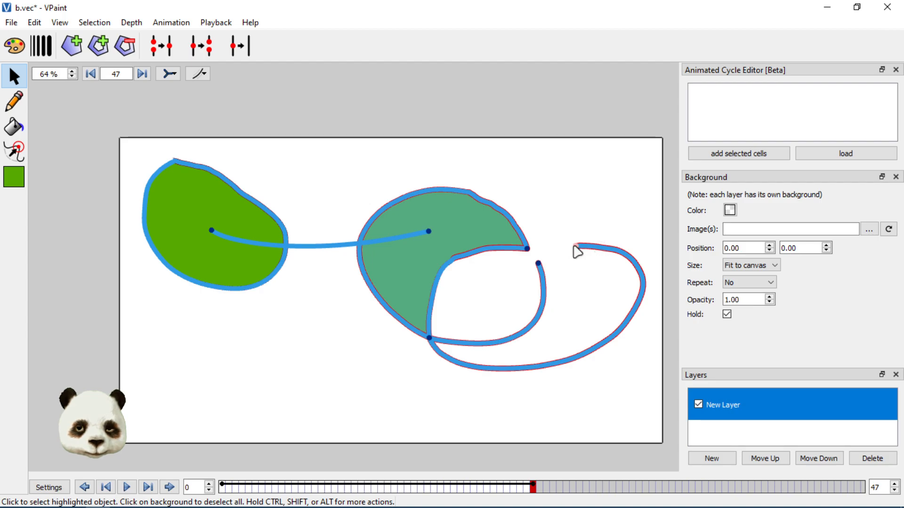
- At frame 47, move the free endpoints of the two open curves, and shift the outer curve with its shared vertex
mouse_move(576, 250)
mouse_down()
mouse_move(569, 282)
mouse_move(583, 278)
mouse_move(571, 283)
mouse_move(574, 304)
mouse_move(570, 288)
mouse_up()
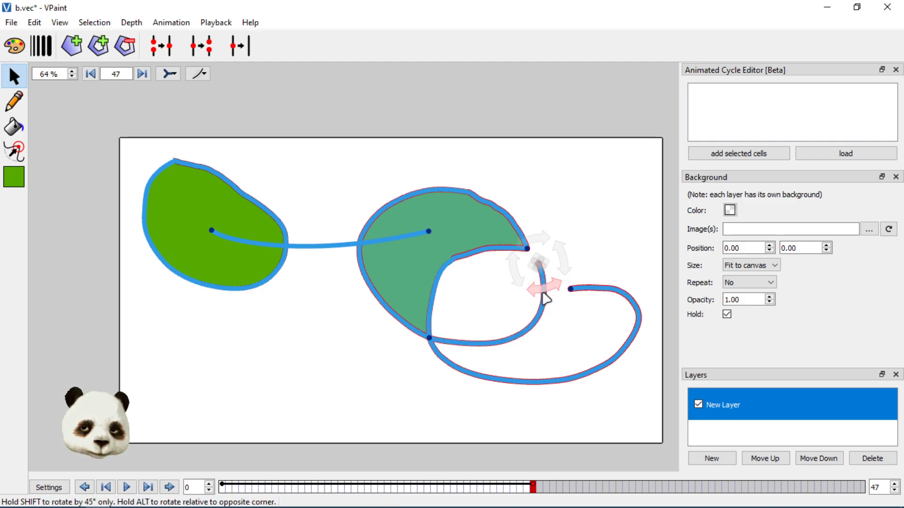
click(540, 315)
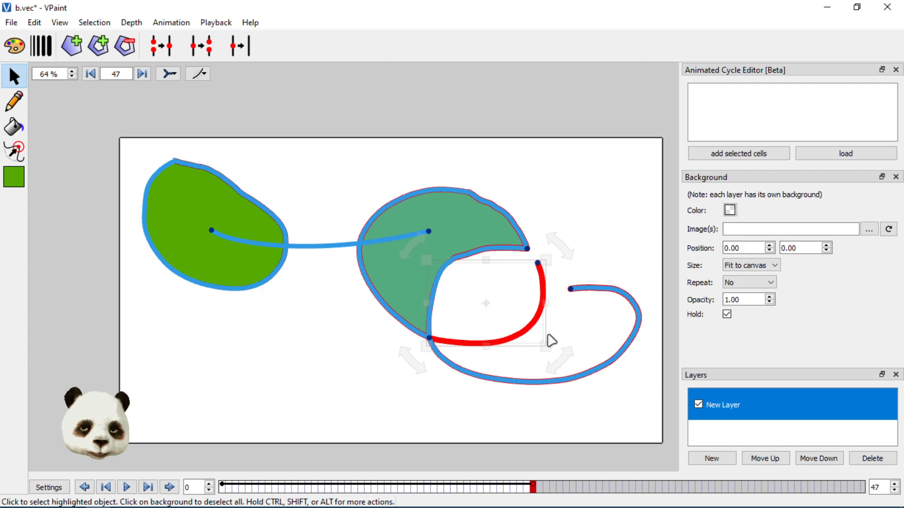
drag(562, 362, 536, 358)
click(586, 238)
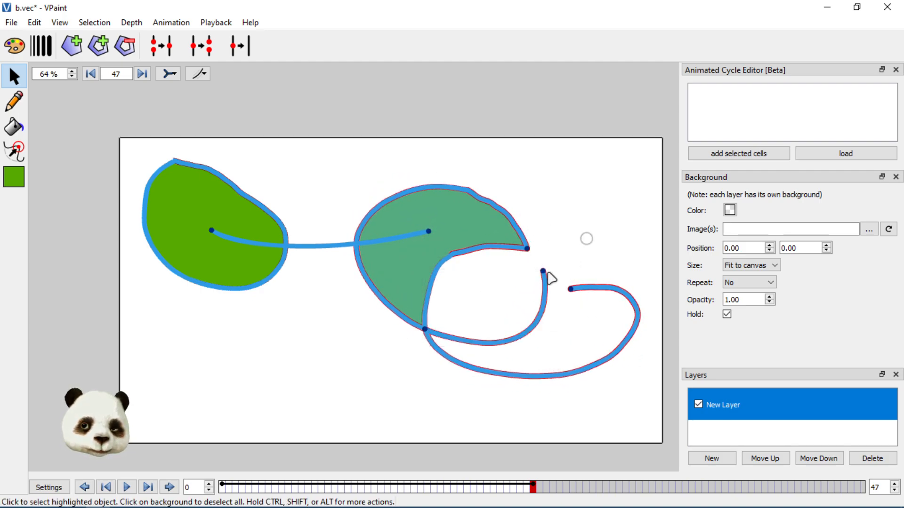
drag(542, 272, 502, 282)
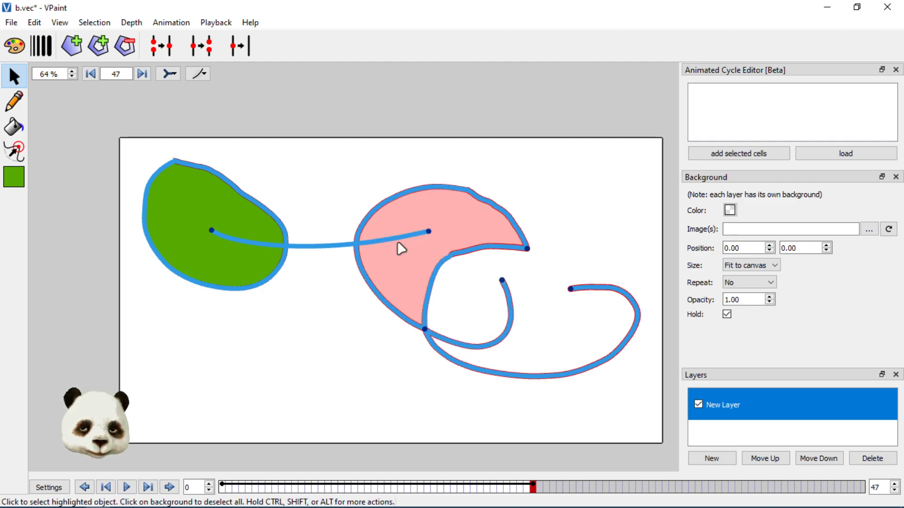
- At frame 47, move the right green face up and the left green face down
click(450, 208)
drag(473, 228, 445, 201)
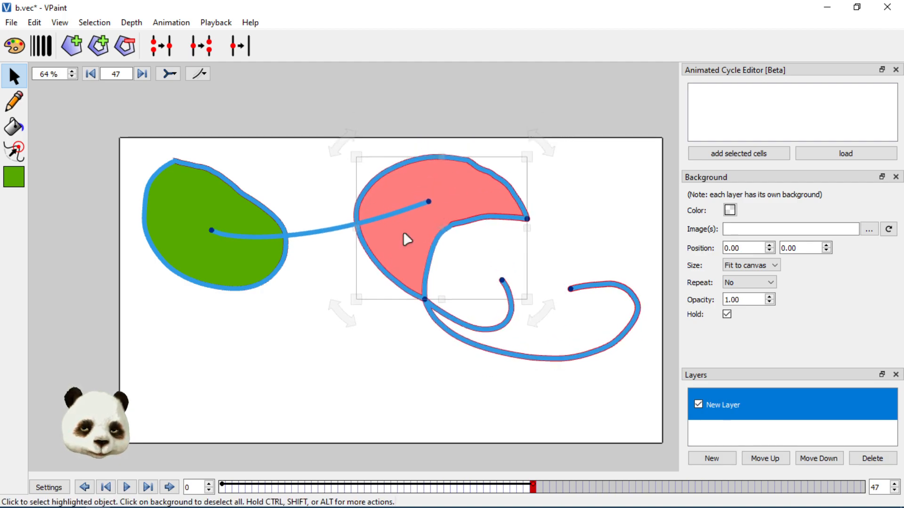
click(245, 263)
drag(222, 264, 240, 355)
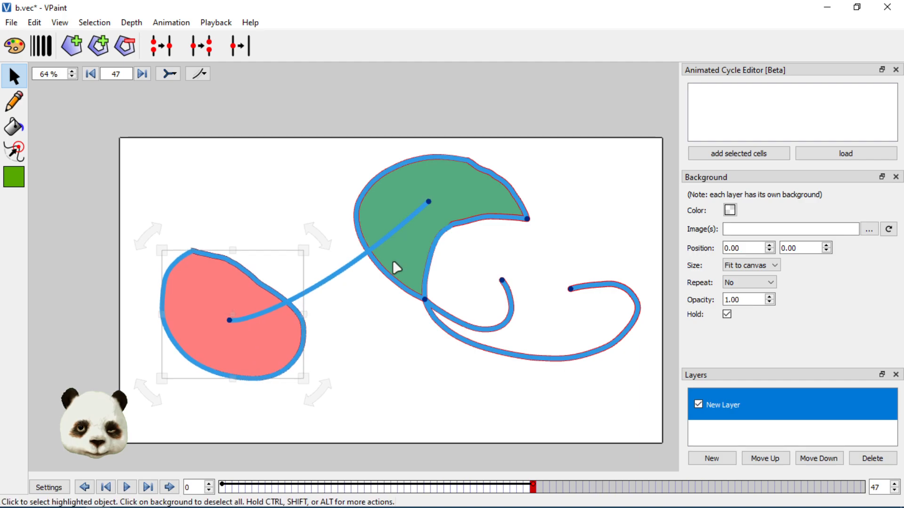
- Sculpt the left shape's outline inward and thicken its upper right part, and reshape and thicken the inner open curve
click(193, 248)
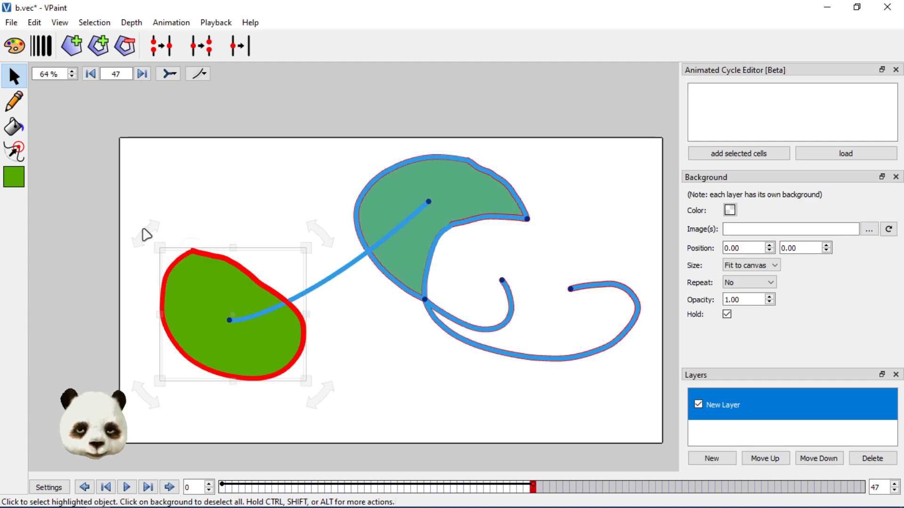
click(14, 151)
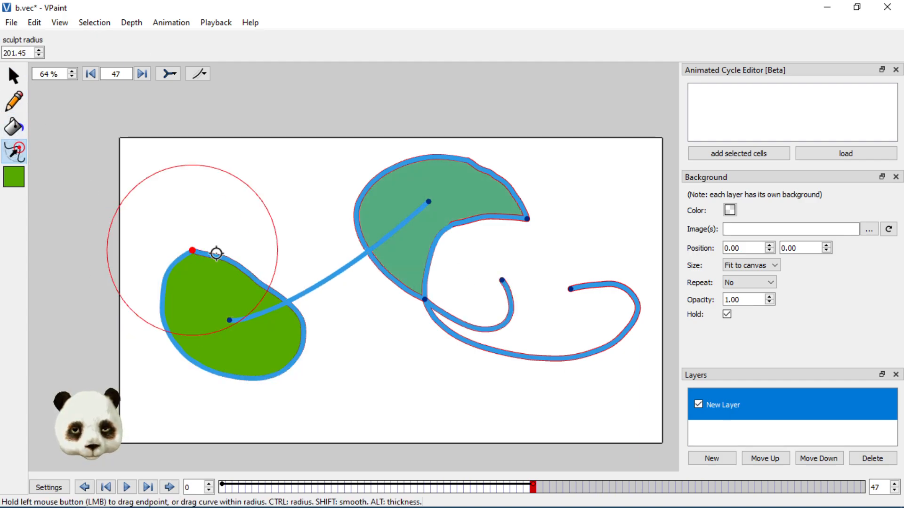
mouse_move(200, 252)
mouse_down()
mouse_move(239, 236)
mouse_move(226, 248)
mouse_move(256, 269)
mouse_move(285, 250)
mouse_move(260, 272)
mouse_move(281, 252)
mouse_up()
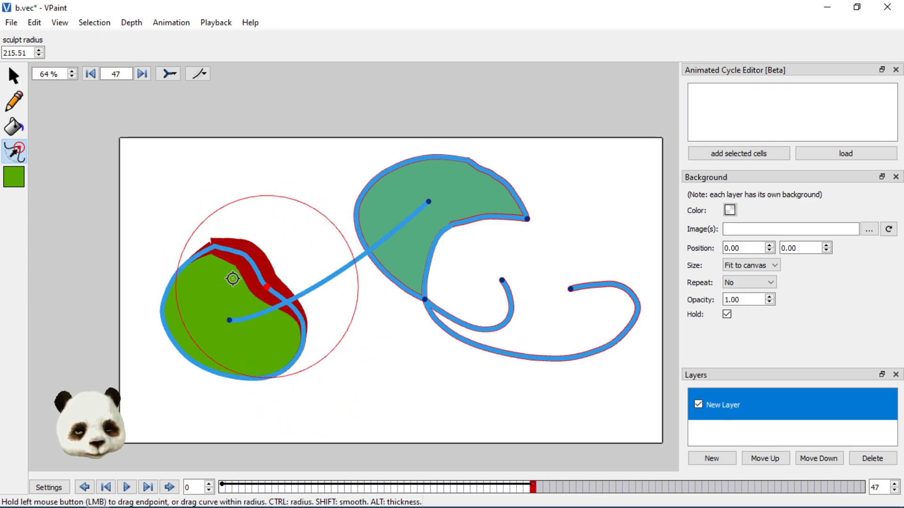
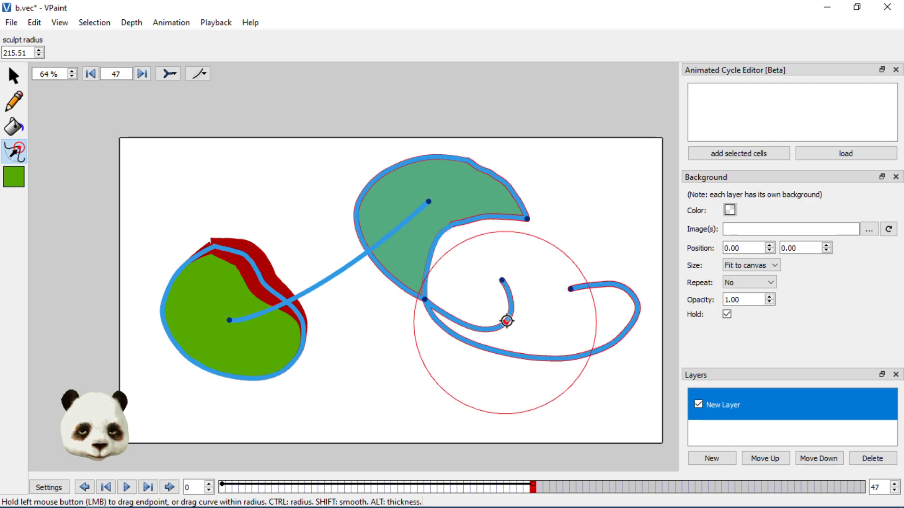
mouse_move(505, 319)
mouse_down()
mouse_move(491, 301)
mouse_move(505, 316)
mouse_up()
key(alt)
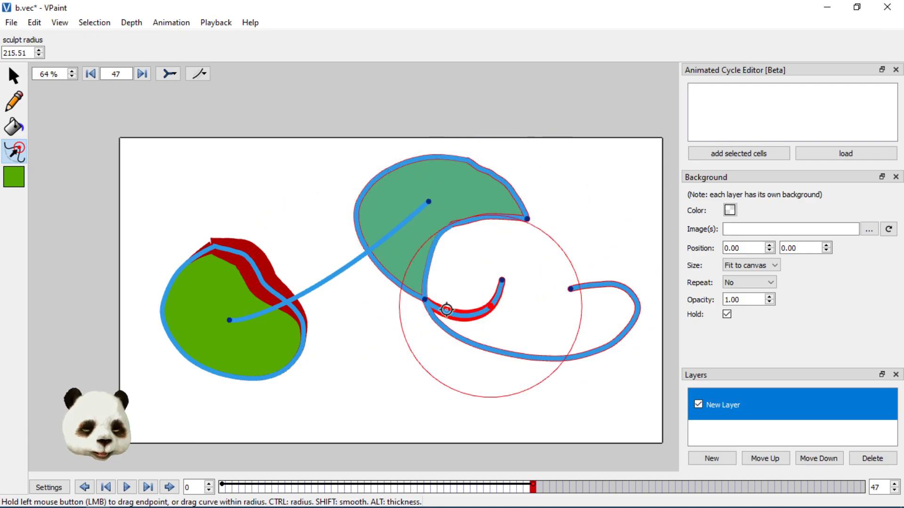
- Return to frame 0, open the 3D View beside the canvas, orbit it to show the inbetween surfaces, and play the animation
click(221, 488)
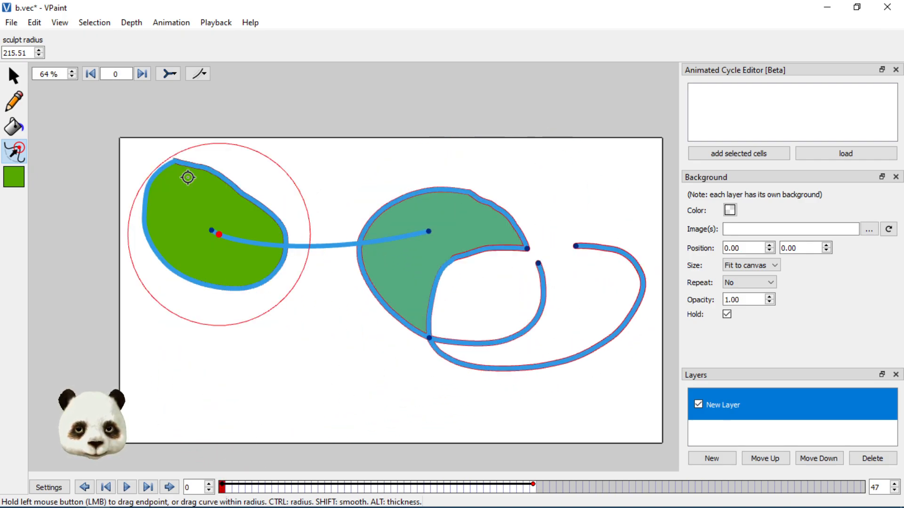
click(54, 24)
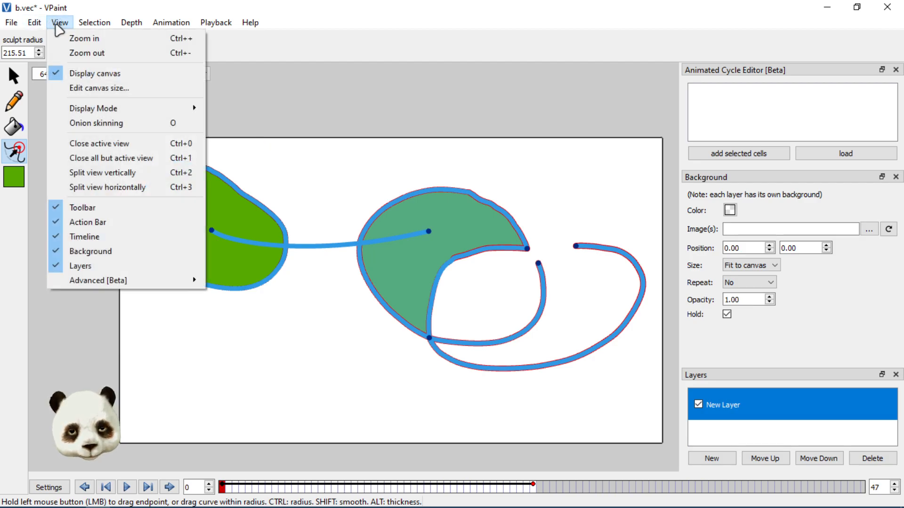
mouse_move(145, 282)
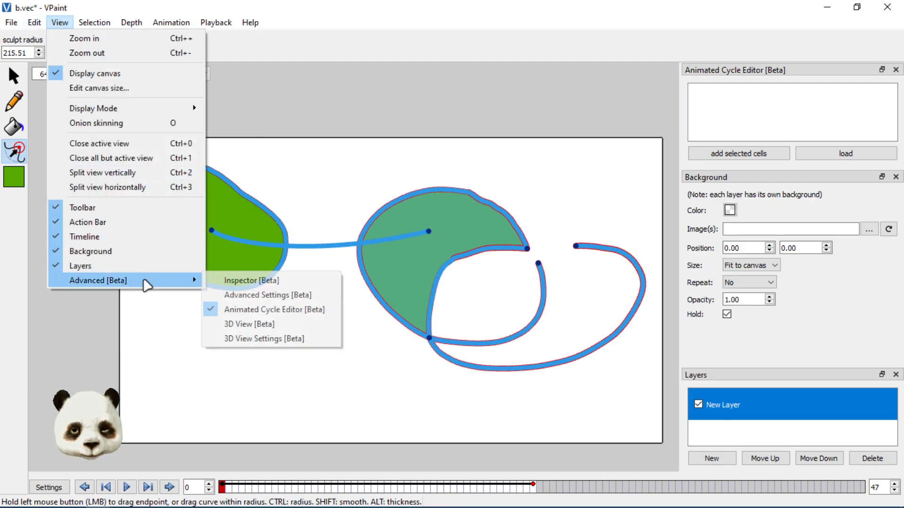
click(241, 326)
drag(427, 56, 647, 58)
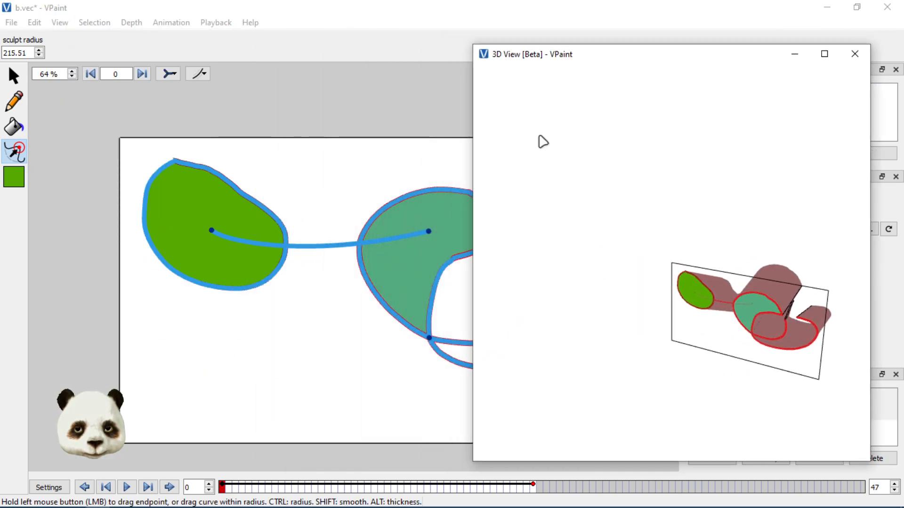
drag(471, 174, 667, 179)
drag(777, 302, 774, 346)
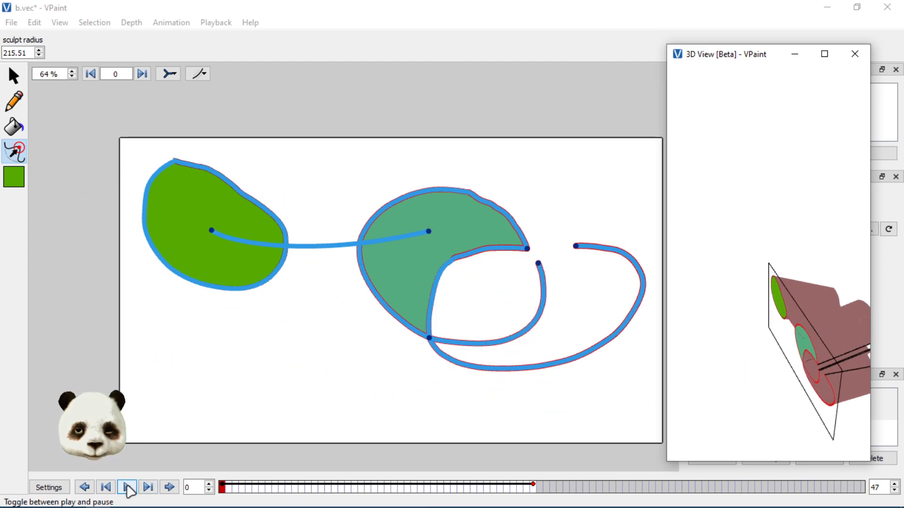
click(127, 488)
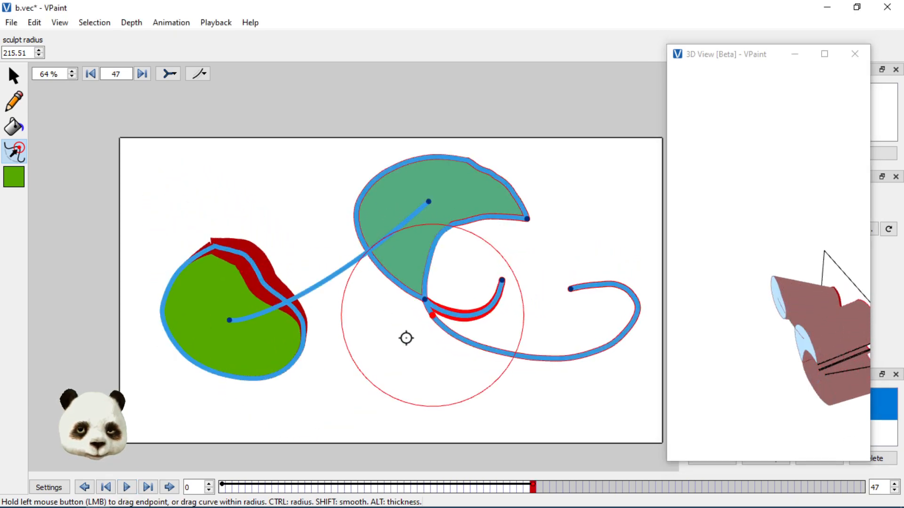
- Switch the canvas display from illustration-outline to normal mode, and replay the animation from frame 0
click(168, 75)
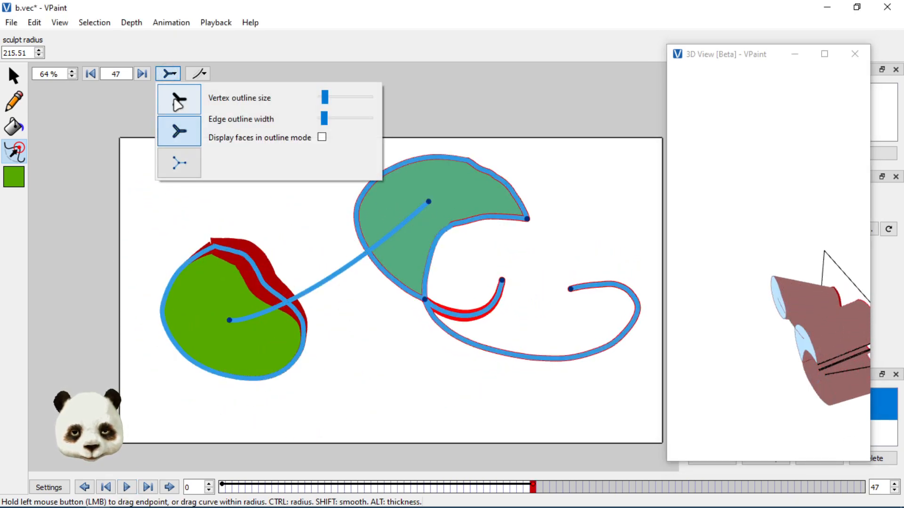
click(178, 99)
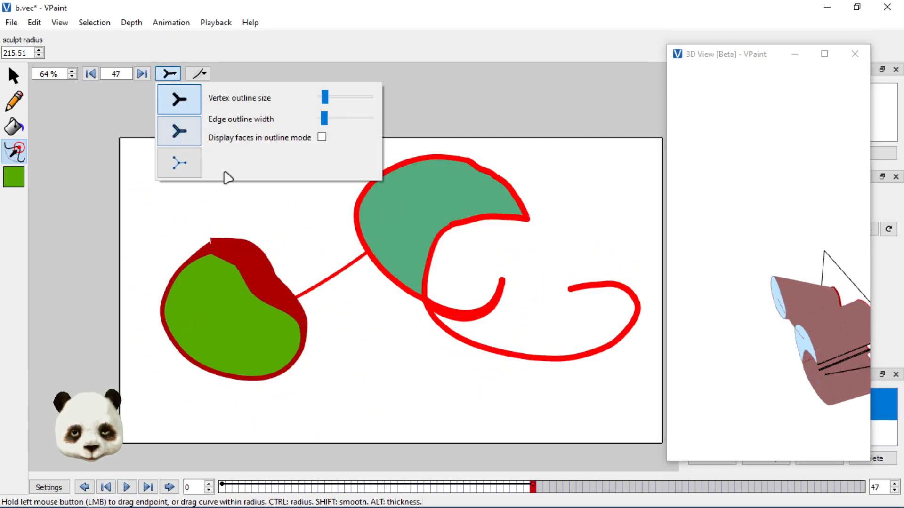
click(224, 490)
key(F1)
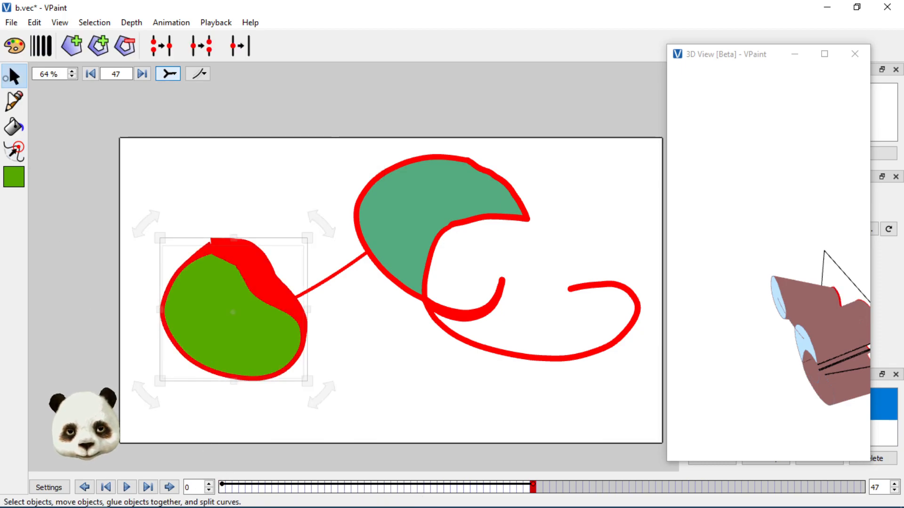
click(224, 491)
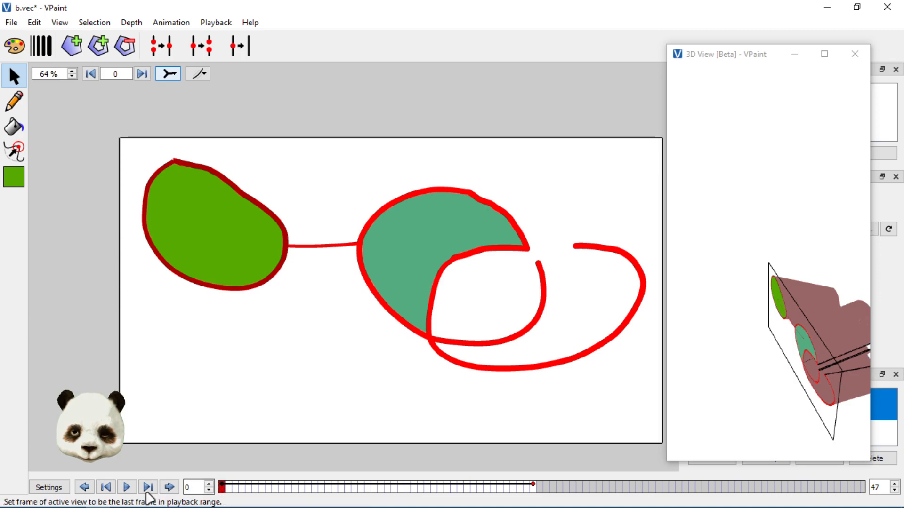
click(129, 489)
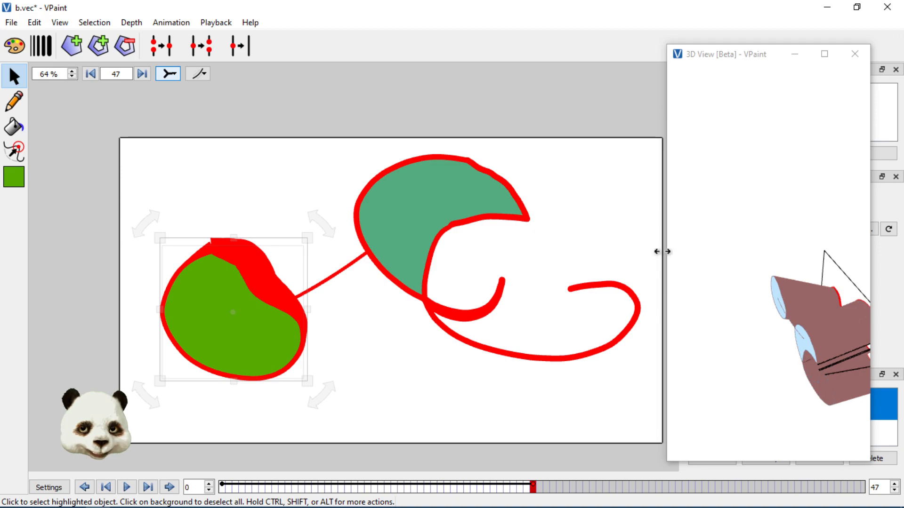
- Widen the 3D View, replay the animation from frame 0 to compare it with the canvas, and close the 3D View
drag(662, 252, 446, 270)
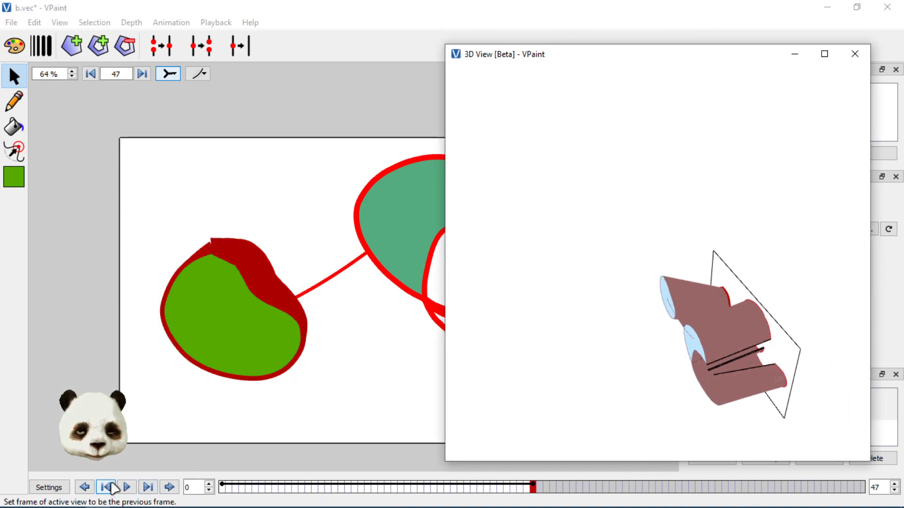
click(230, 490)
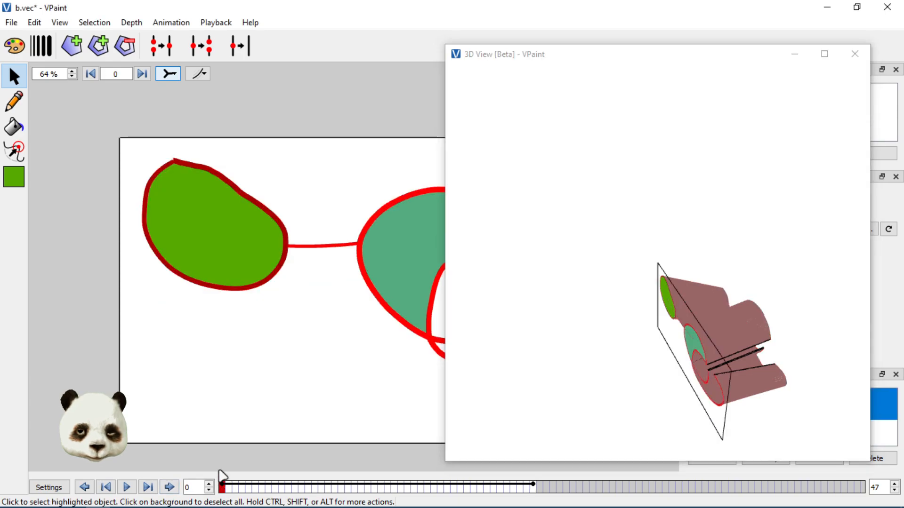
key(space)
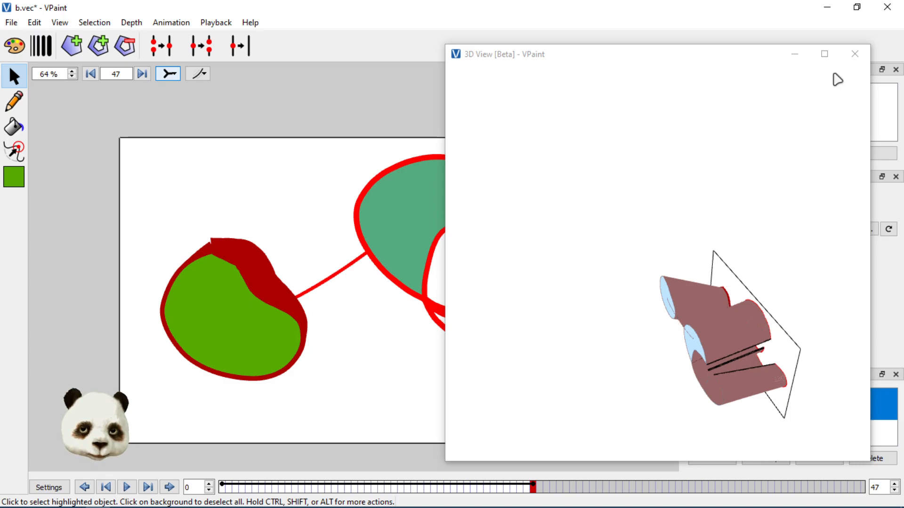
click(854, 55)
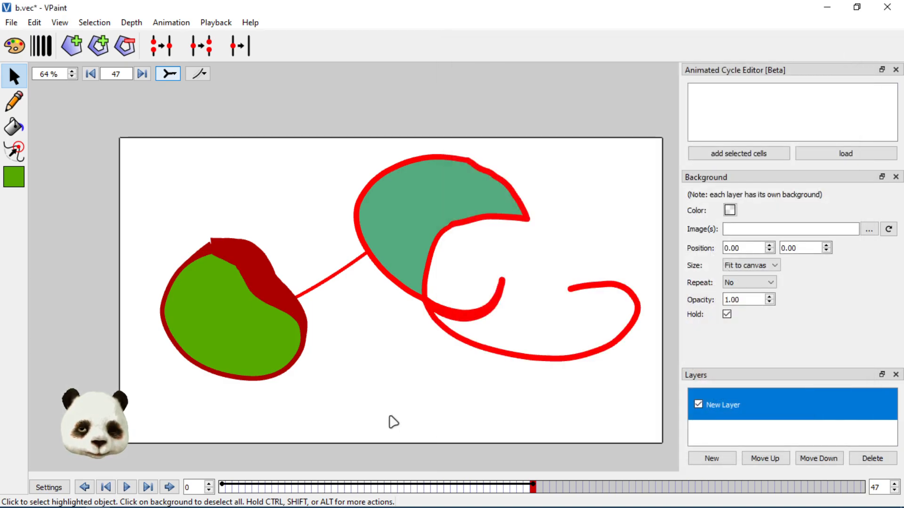
- Try to insert a keyframe for the selection at frame 22
click(366, 487)
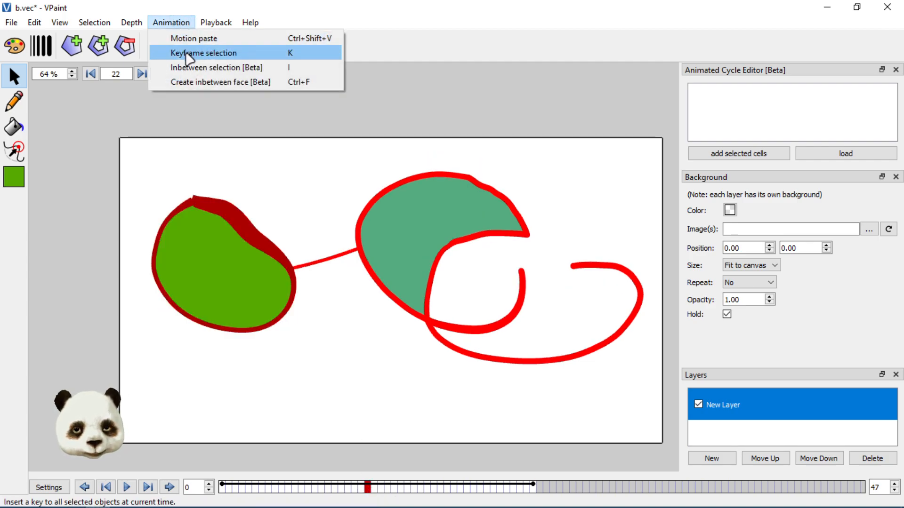
click(189, 52)
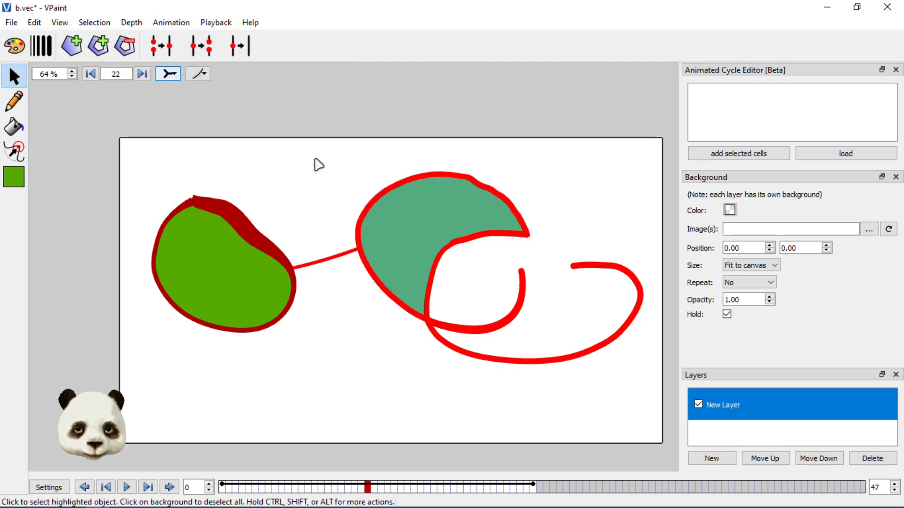
click(177, 24)
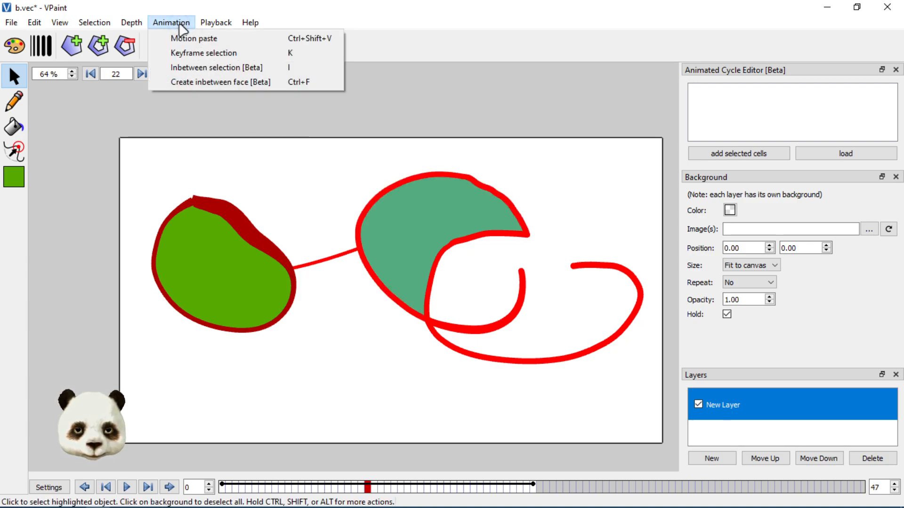
click(195, 53)
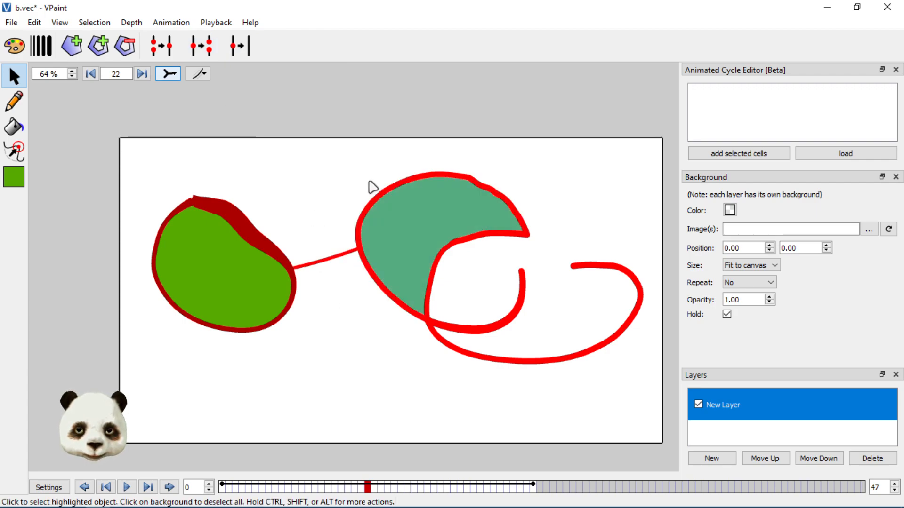
- Sculpt the teal shape's left edge inward at frame 20, and undo the change
drag(378, 487, 385, 475)
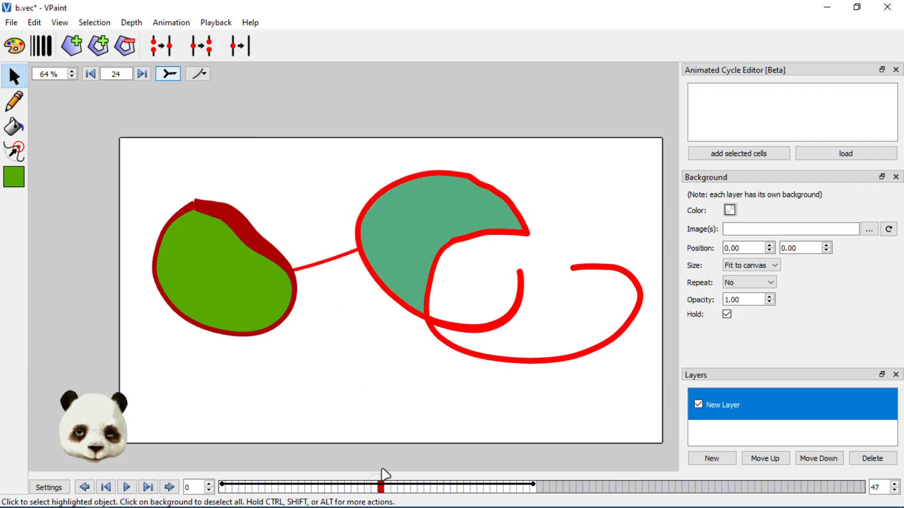
click(372, 272)
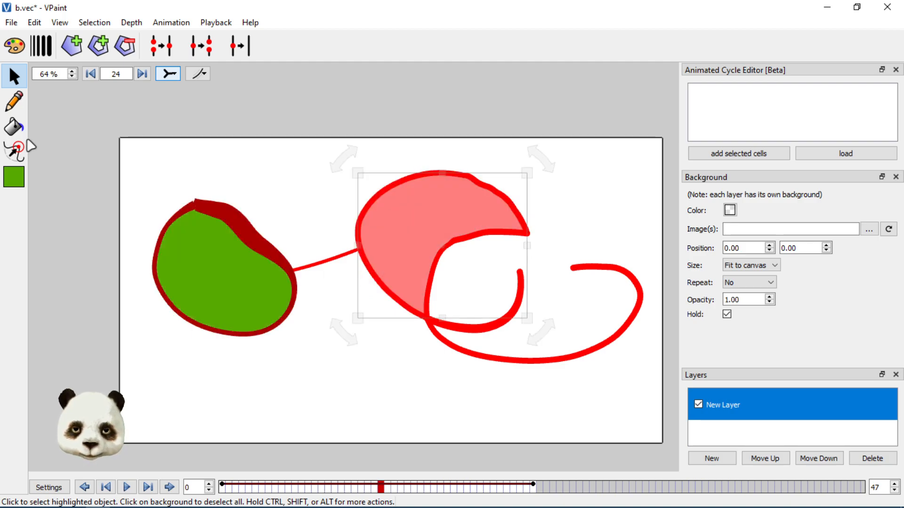
click(14, 151)
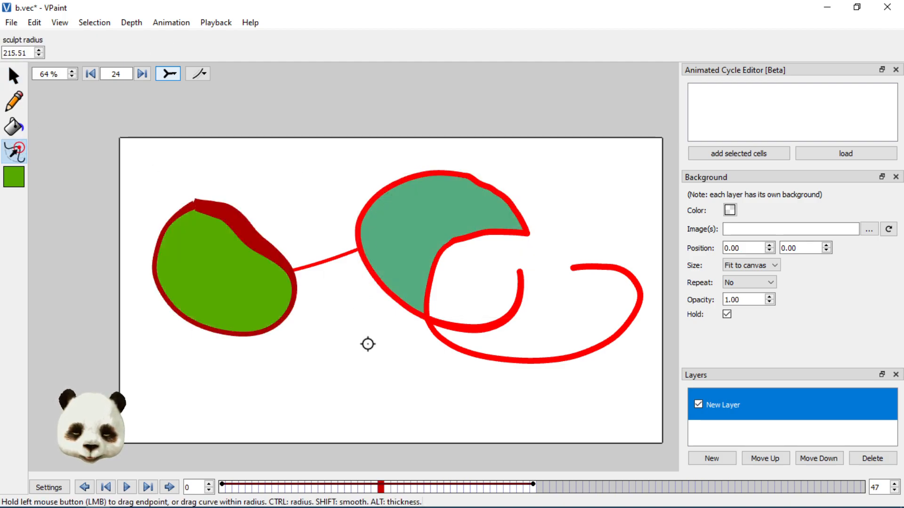
click(361, 487)
click(357, 488)
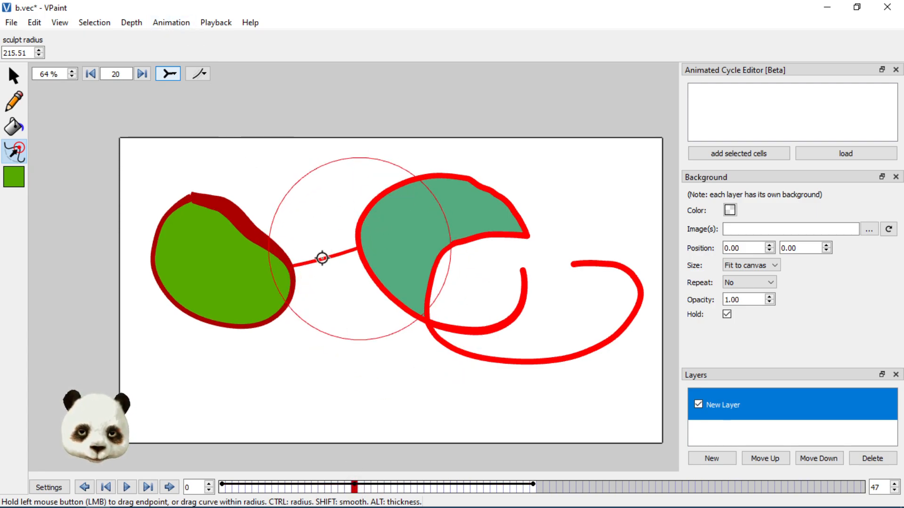
mouse_move(325, 242)
mouse_down()
mouse_move(351, 279)
mouse_move(330, 274)
mouse_move(333, 265)
mouse_move(336, 283)
mouse_move(314, 243)
mouse_move(341, 246)
mouse_move(321, 263)
mouse_up()
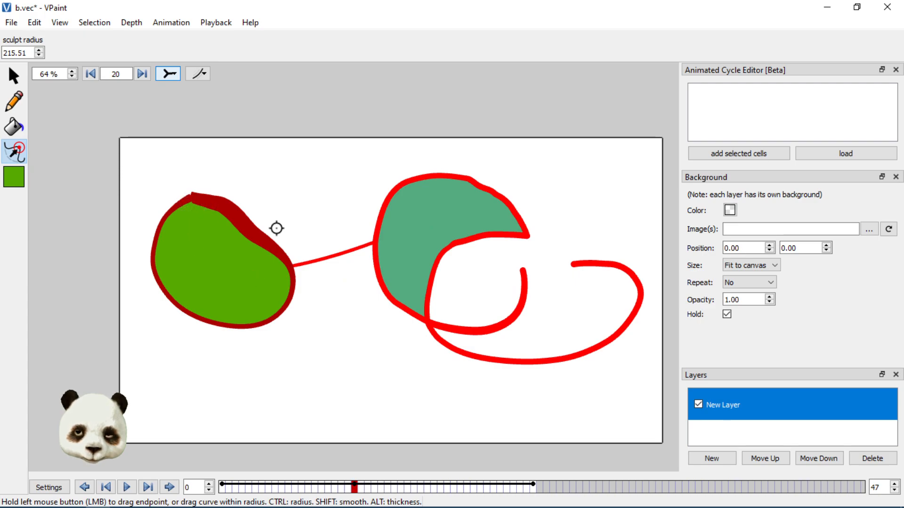
drag(363, 244, 362, 254)
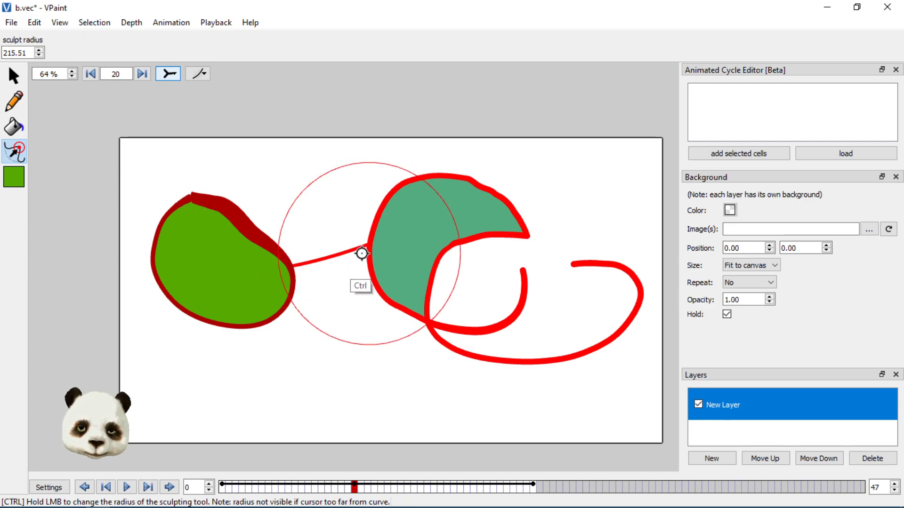
key(ctrl+z)
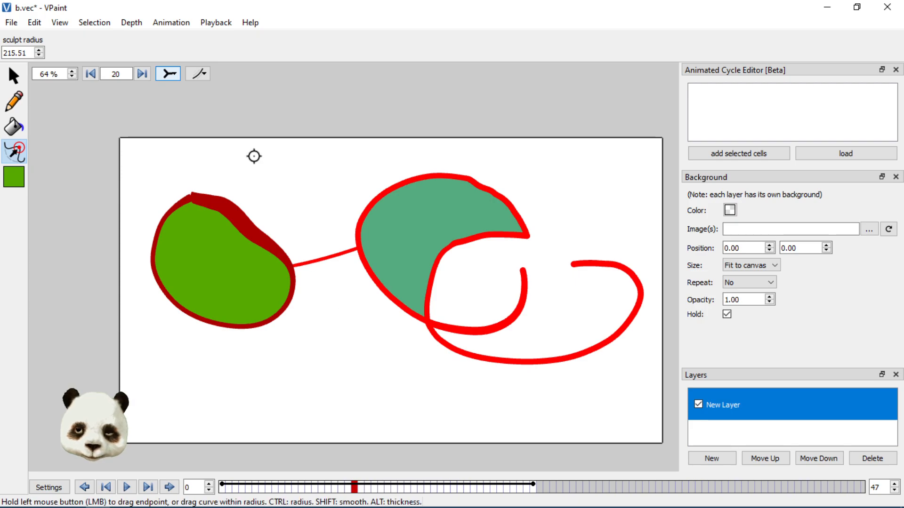
click(19, 66)
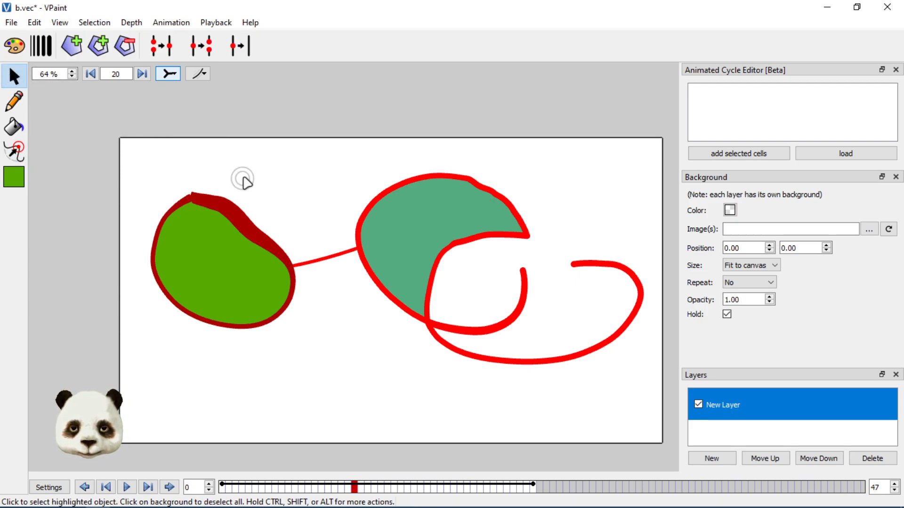
key(ctrl+a)
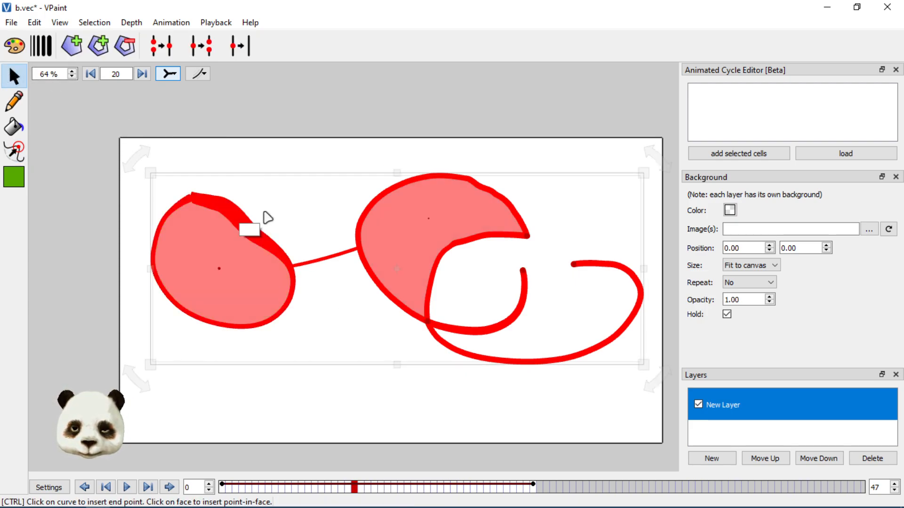
click(337, 307)
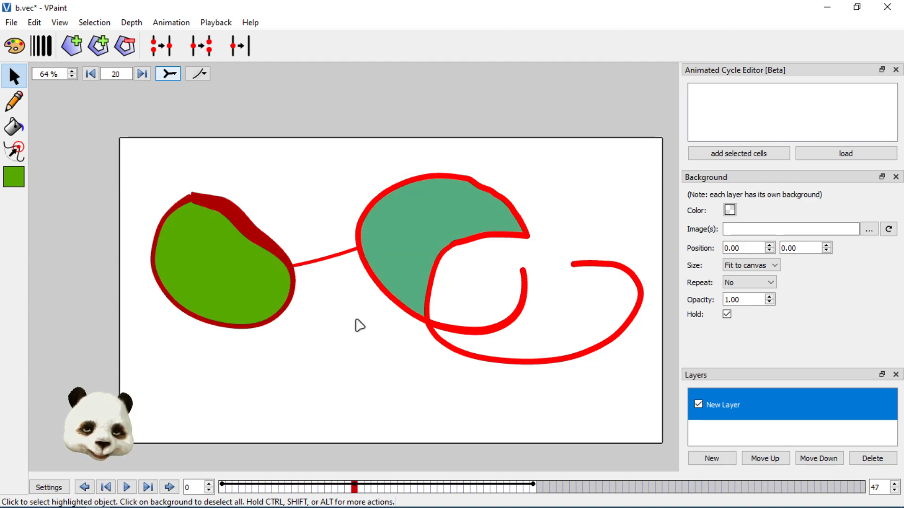
- At frame 20, sculpt the connecting curve downward and reshape the green and teal shapes, and replay the animation from frame 0
click(14, 151)
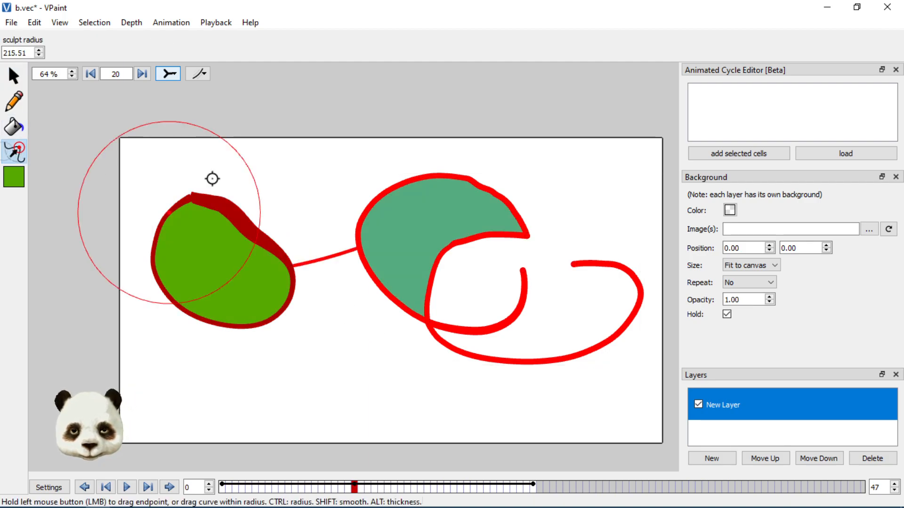
drag(323, 260, 335, 307)
mouse_move(248, 241)
mouse_down()
mouse_move(247, 210)
mouse_move(243, 218)
mouse_up()
mouse_move(171, 302)
mouse_down()
mouse_move(186, 264)
mouse_move(226, 258)
mouse_up()
mouse_move(447, 249)
mouse_down()
mouse_move(419, 232)
mouse_move(415, 211)
mouse_move(391, 218)
mouse_move(389, 193)
mouse_move(353, 188)
mouse_up()
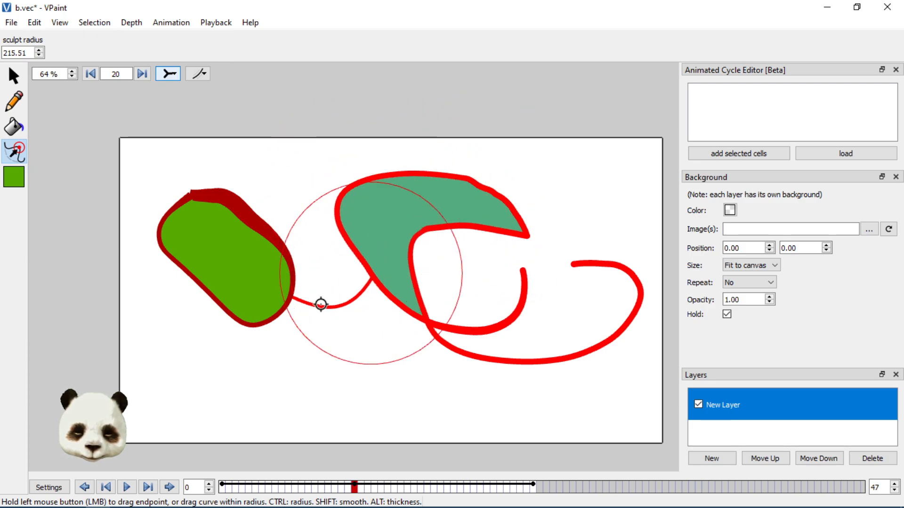
click(223, 488)
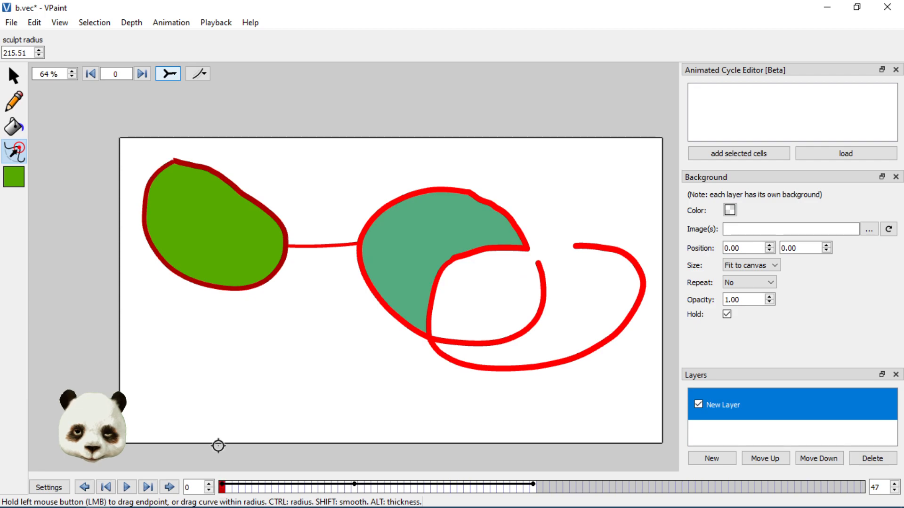
key(space)
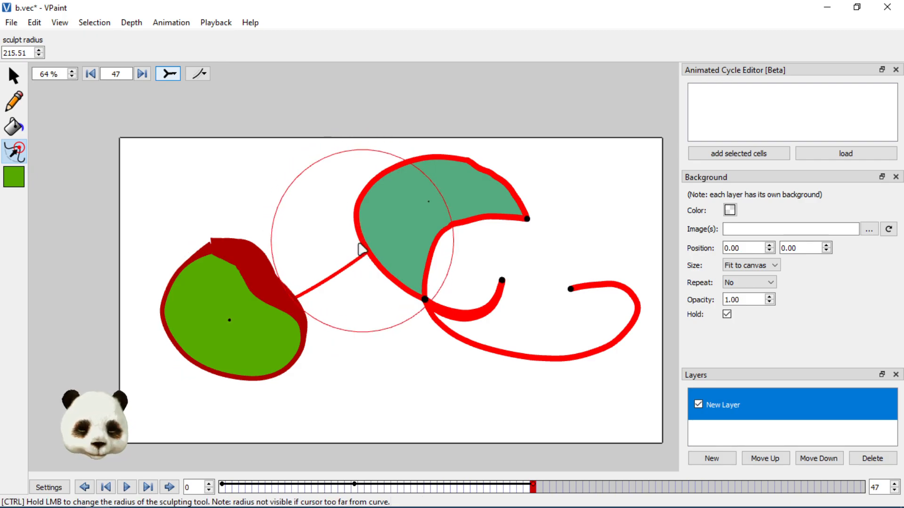
- Clear all objects from frame 47, and sketch a closed green curve crossed by a diagonal green stroke
key(ctrl+z)
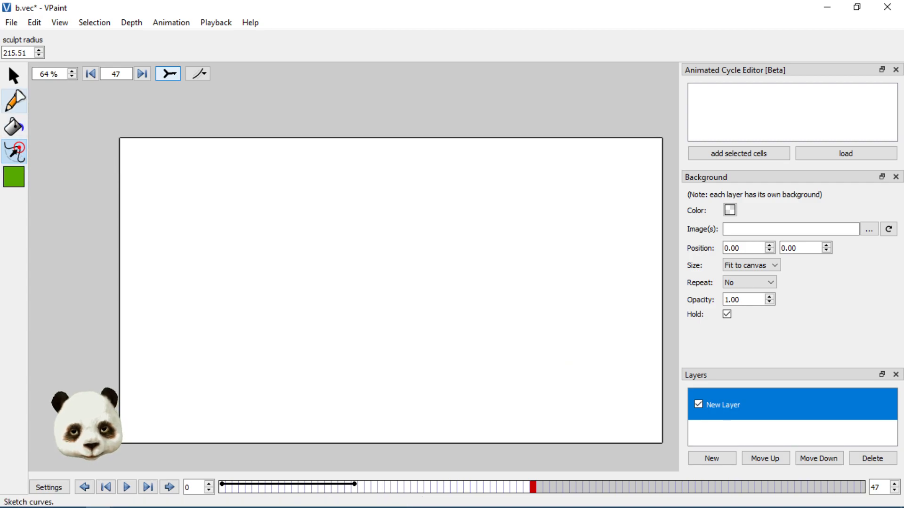
click(14, 101)
click(174, 74)
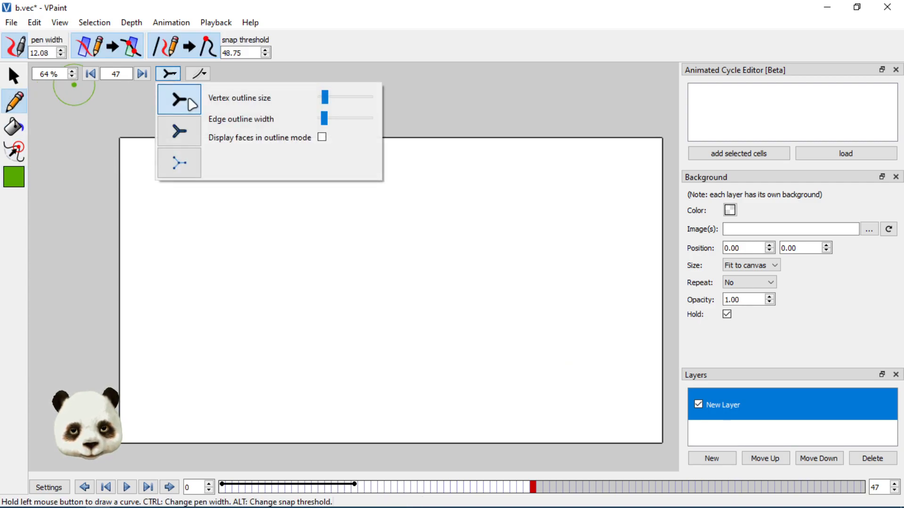
click(349, 242)
mouse_move(339, 228)
mouse_down()
mouse_move(253, 345)
mouse_move(390, 359)
mouse_move(409, 272)
mouse_move(305, 254)
mouse_move(324, 300)
mouse_move(424, 267)
mouse_move(374, 210)
mouse_move(345, 204)
mouse_move(330, 208)
mouse_move(297, 347)
mouse_move(412, 319)
mouse_move(392, 262)
mouse_move(322, 224)
mouse_up()
key(ctrl+z)
key(ctrl+z)
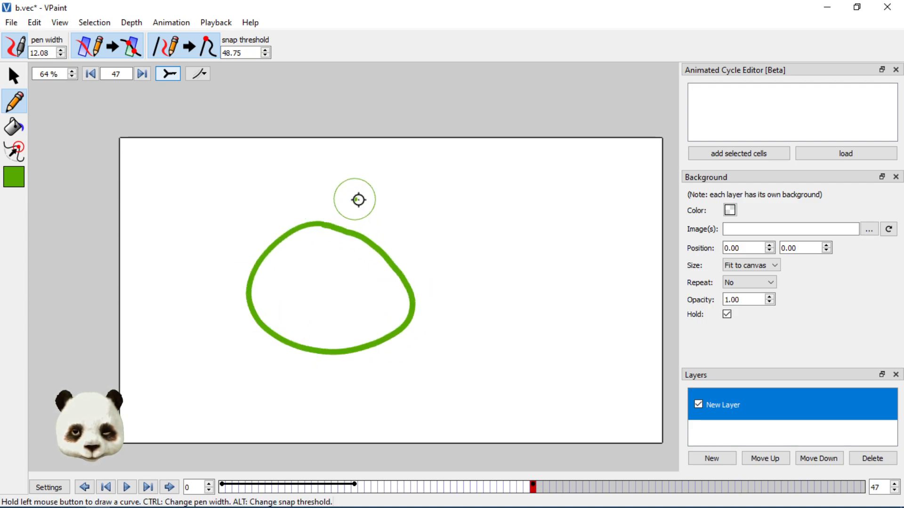
mouse_move(385, 180)
mouse_down()
mouse_move(297, 328)
mouse_move(283, 389)
mouse_up()
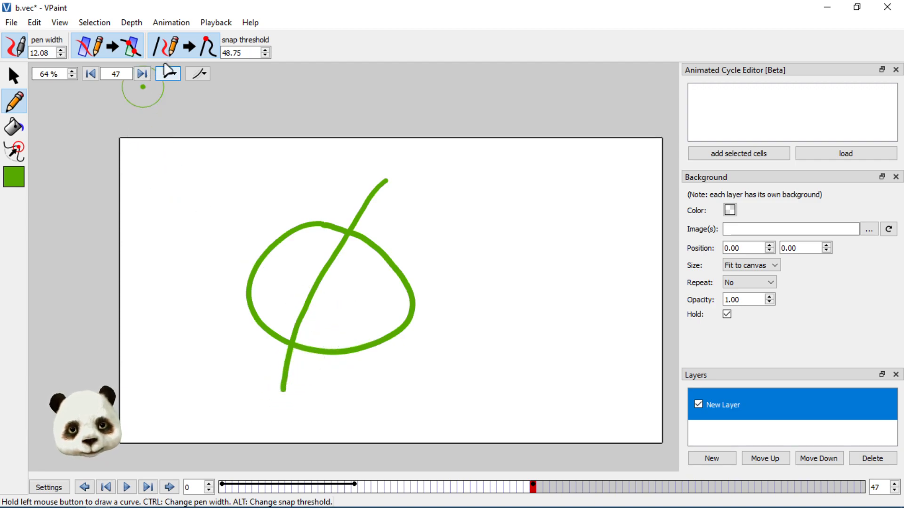
- Switch the canvas to outline mode to inspect the vertices where the curves cross, and return to normal mode
click(169, 74)
click(179, 162)
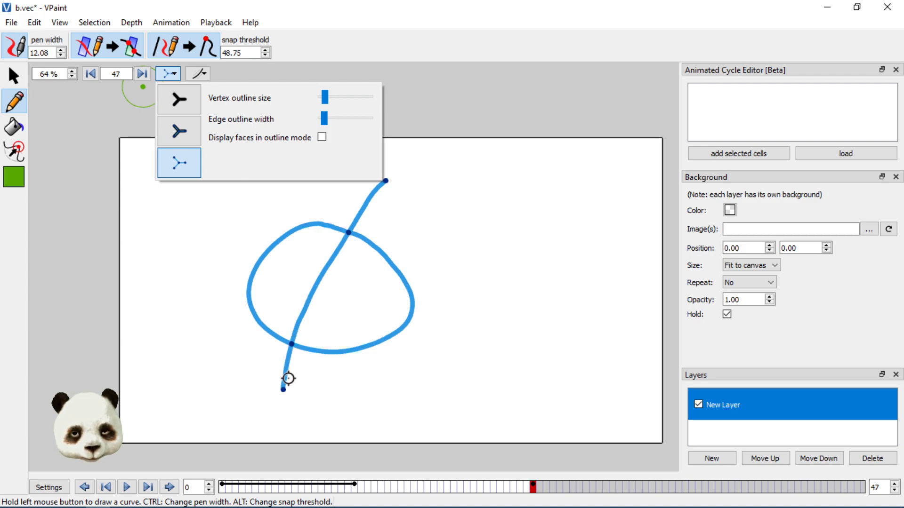
click(179, 99)
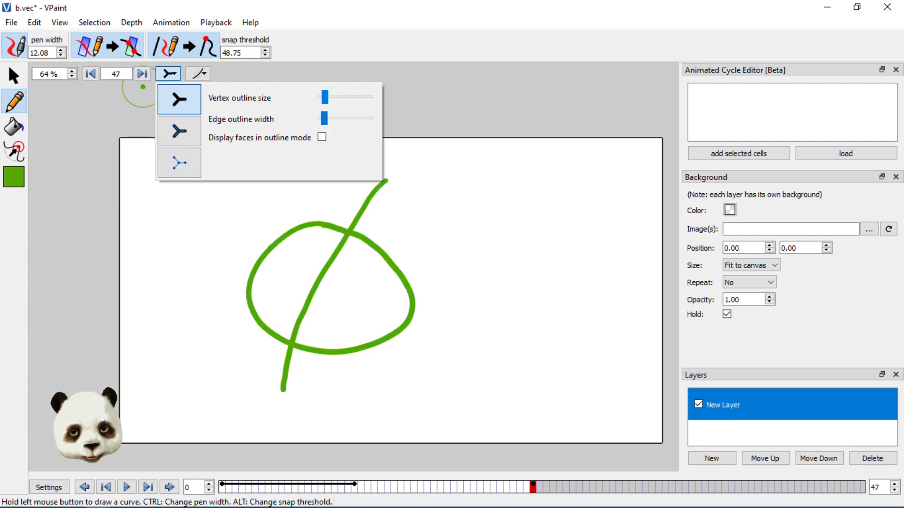
click(142, 87)
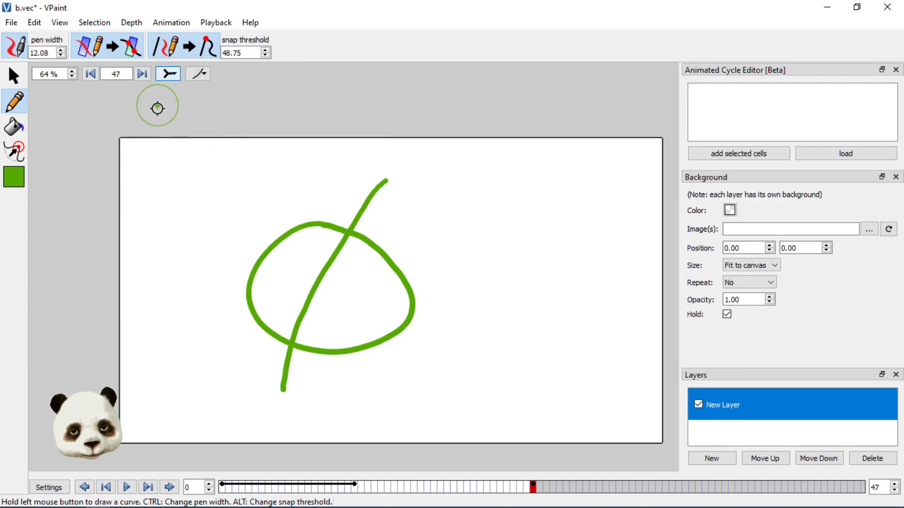
- Turn off planar map mode and sketch a closed curve in purple #aa00ff overlapping the right side of the green curve
click(112, 51)
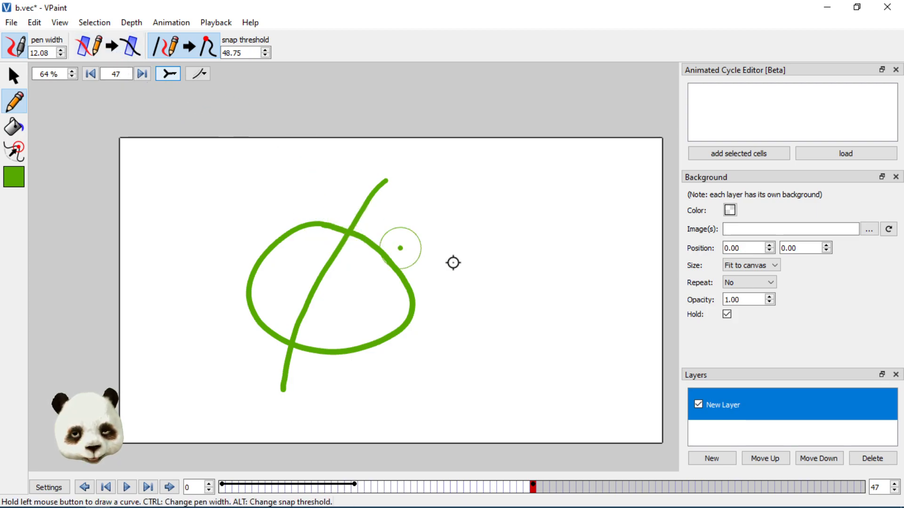
click(16, 178)
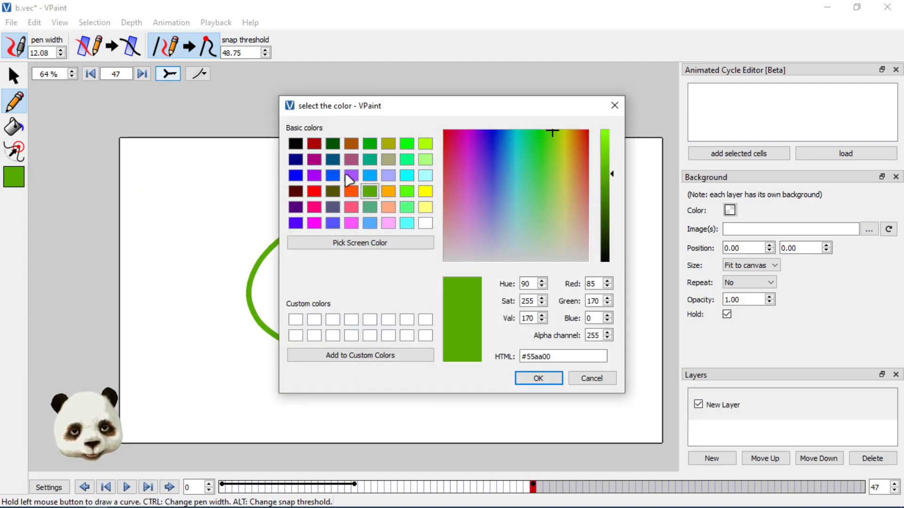
click(314, 176)
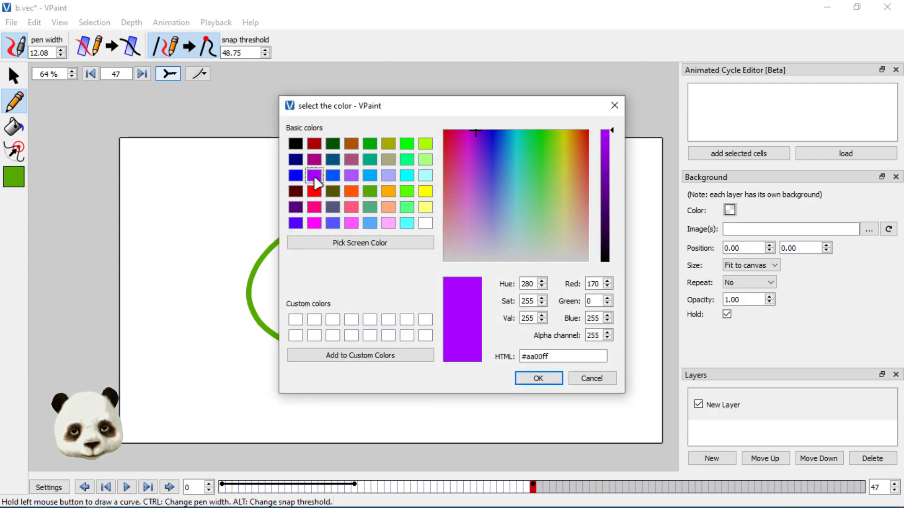
click(538, 379)
mouse_move(448, 245)
mouse_down()
mouse_move(370, 269)
mouse_move(356, 340)
mouse_move(431, 384)
mouse_move(494, 367)
mouse_move(505, 318)
mouse_move(484, 277)
mouse_move(457, 253)
mouse_move(423, 250)
mouse_move(348, 324)
mouse_move(444, 384)
mouse_move(504, 311)
mouse_move(454, 257)
mouse_move(423, 246)
mouse_move(458, 215)
mouse_up()
key(ctrl+z)
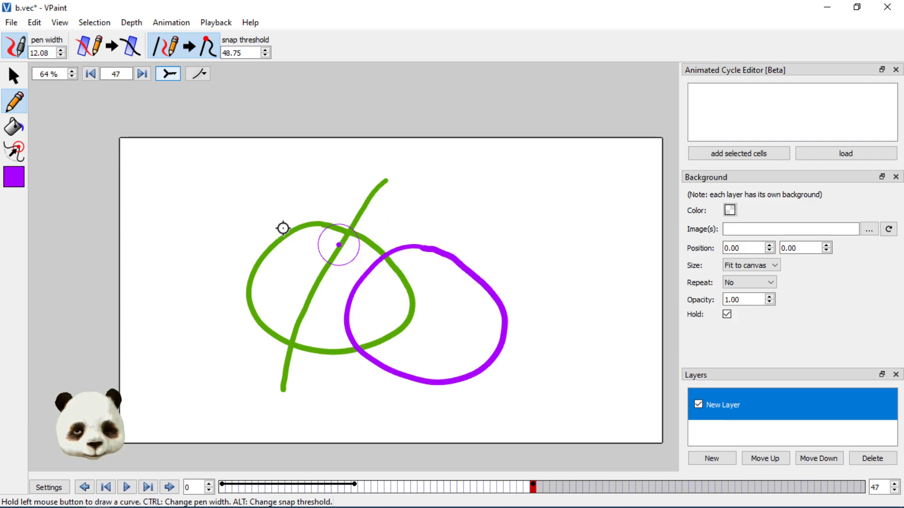
- Move the purple closed curve up and to the left so it lies over the green one
click(13, 76)
click(494, 298)
drag(495, 298, 422, 261)
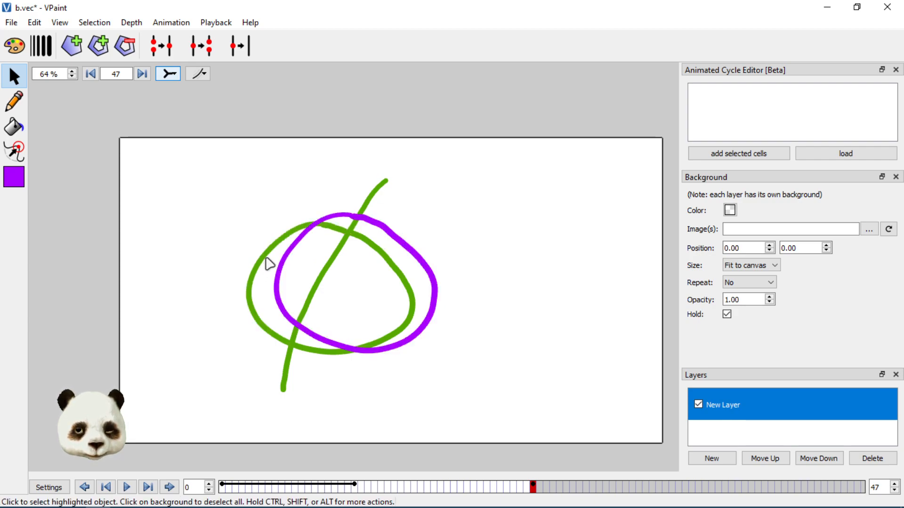
- Select the left arc of the green closed curve and set the current drawing color to mauve
click(280, 248)
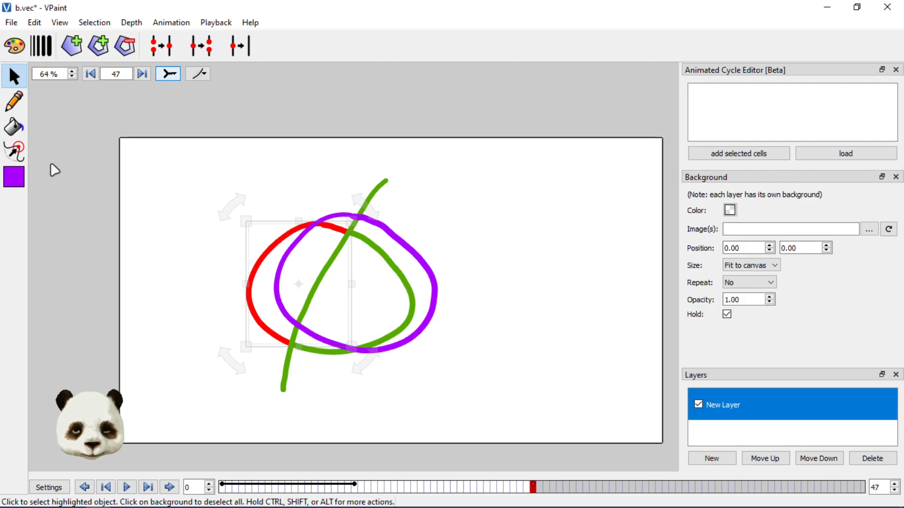
click(14, 177)
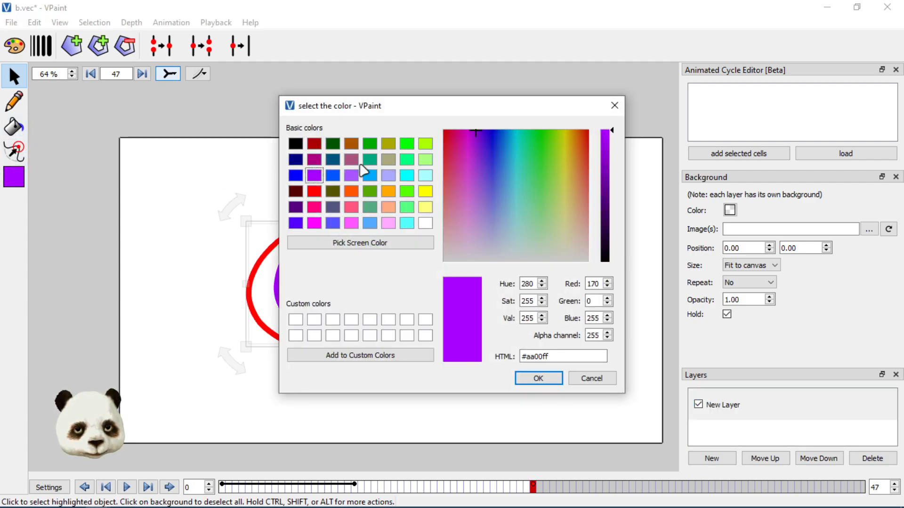
click(351, 160)
click(524, 378)
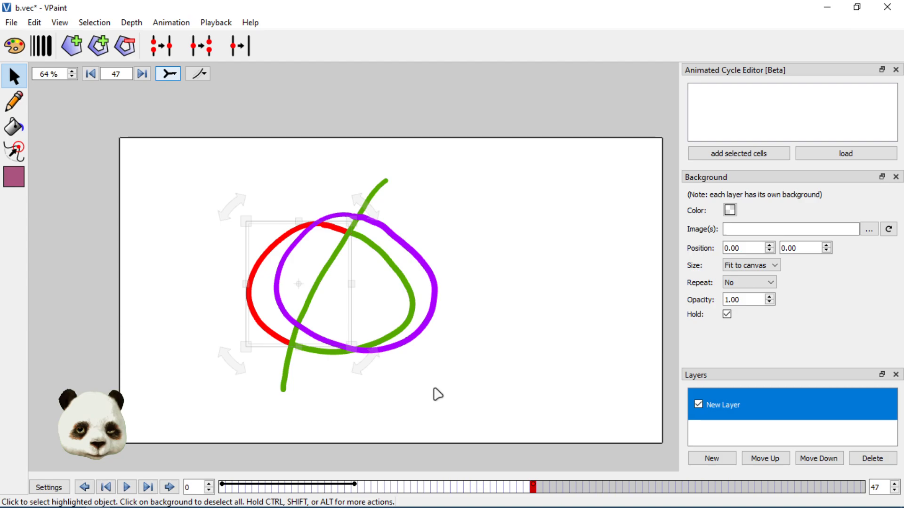
click(432, 389)
click(250, 312)
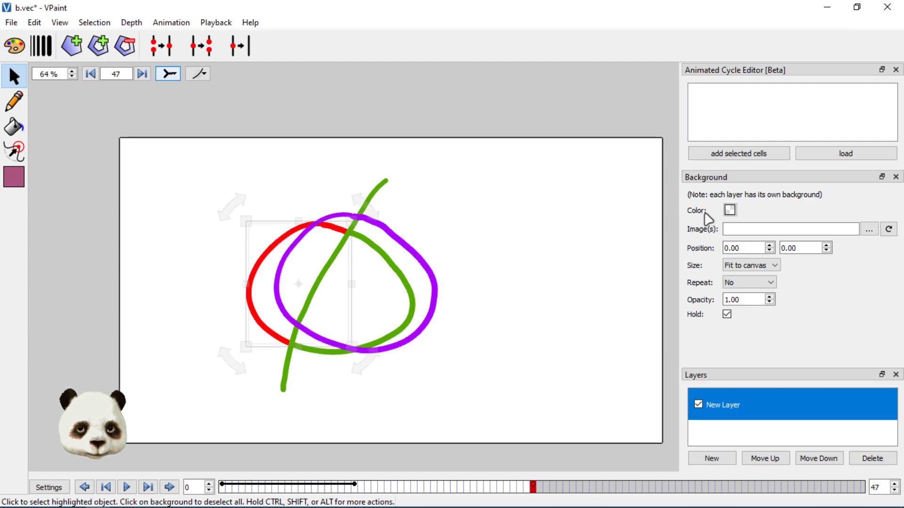
- Set the layer's background color to #000000 with hue 236, saturation 213 and alpha 0, and deselect the arc
click(730, 211)
click(492, 150)
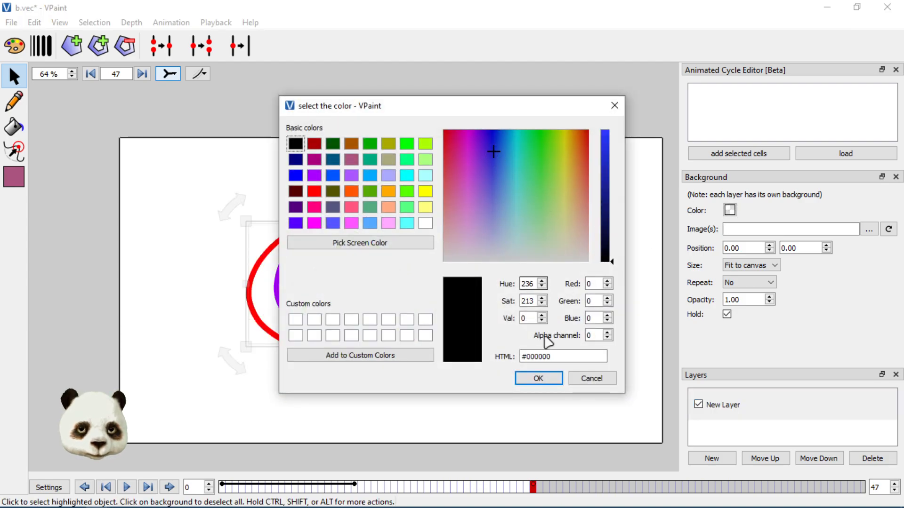
click(537, 378)
click(488, 374)
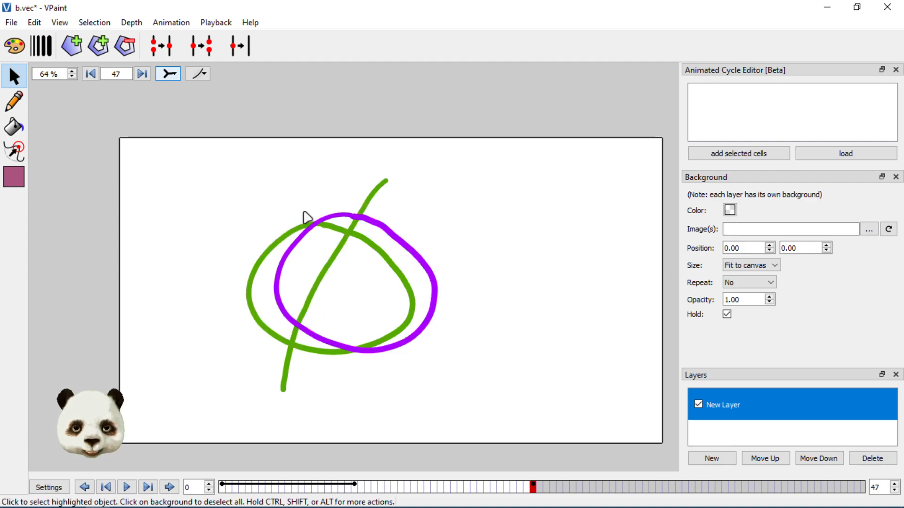
- Recolor the left arc of the green closed curve to dark olive
click(260, 252)
click(15, 45)
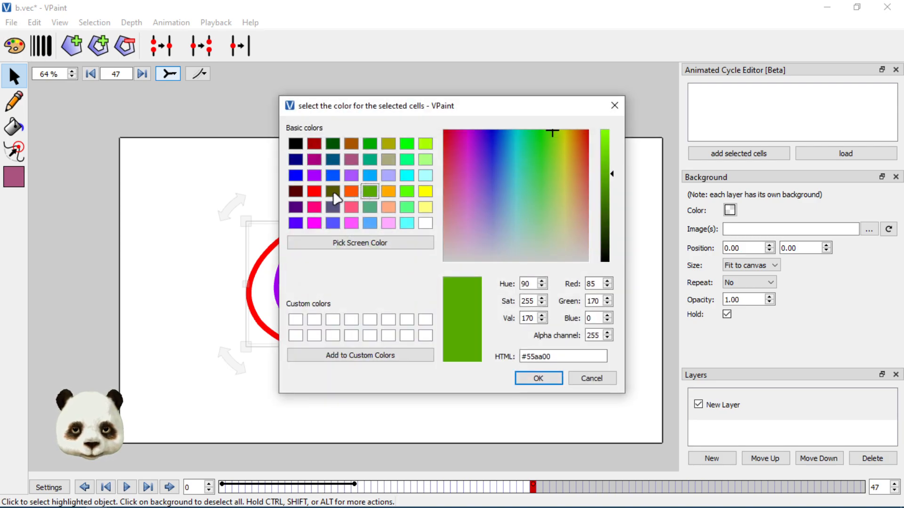
click(334, 194)
click(538, 378)
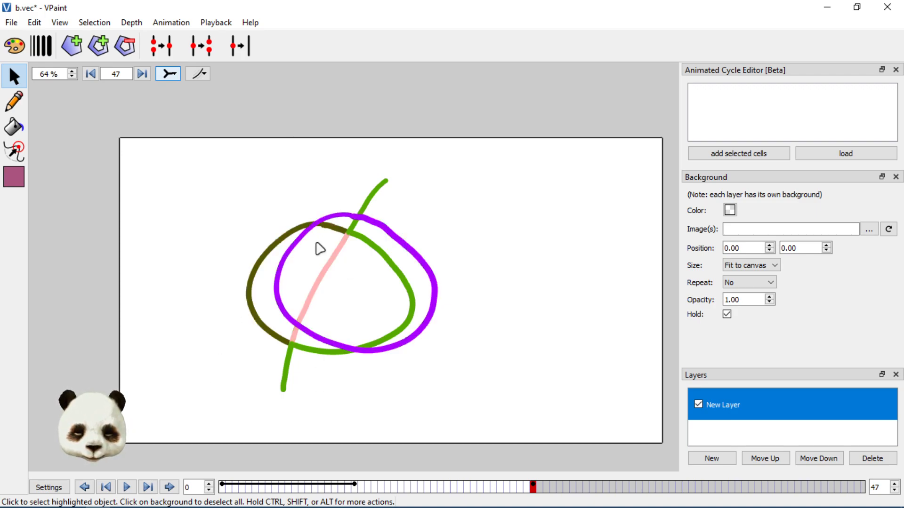
- Select the olive left arc, apply Raise and Alternative Raise to its depth, and deselect it
click(273, 249)
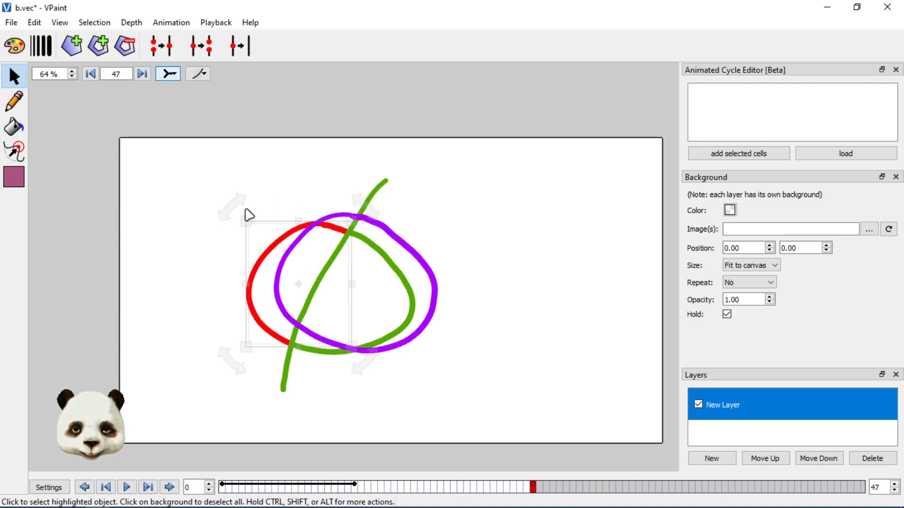
click(134, 22)
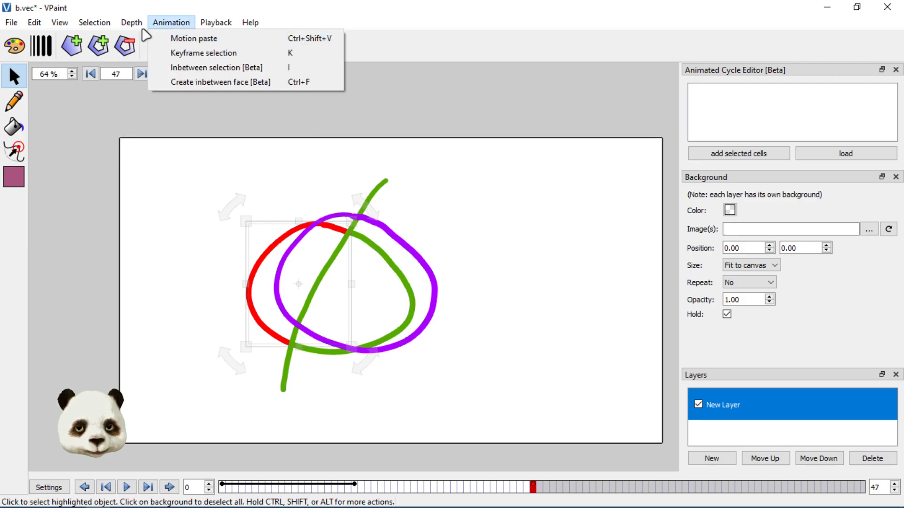
click(147, 38)
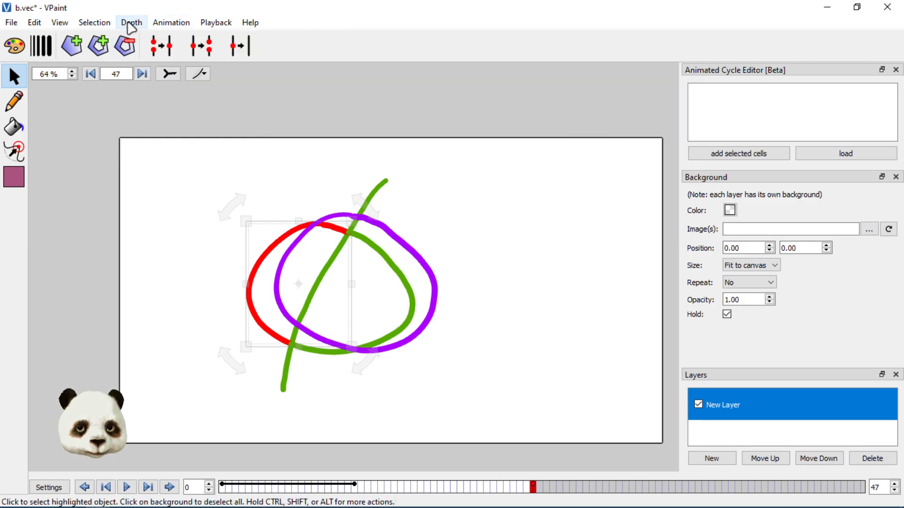
click(131, 22)
click(141, 35)
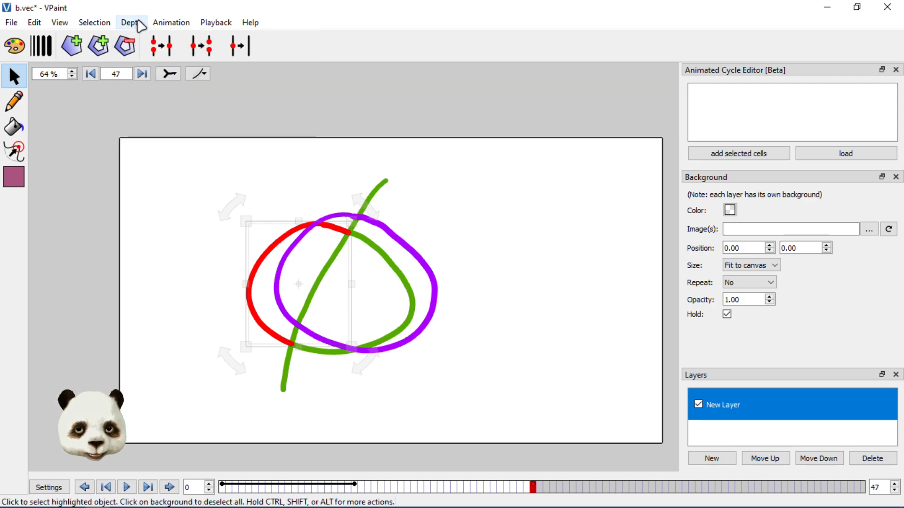
click(138, 23)
click(148, 103)
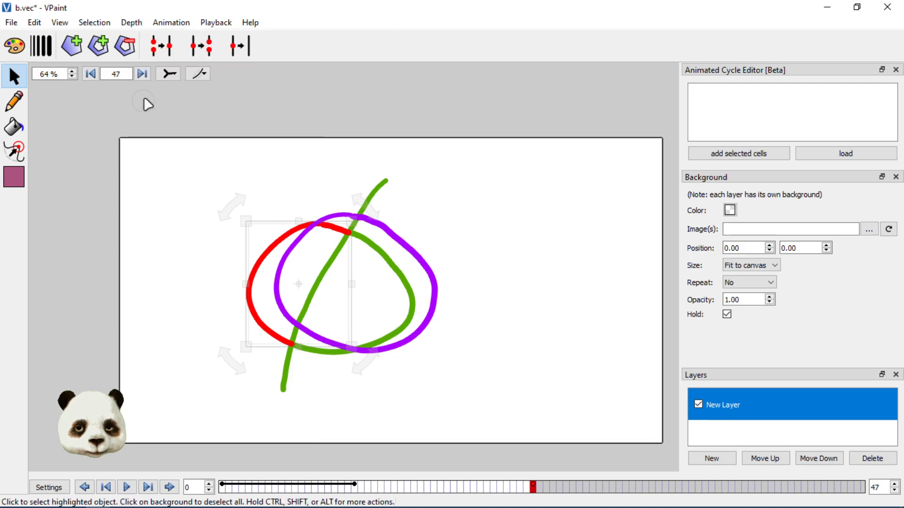
click(445, 229)
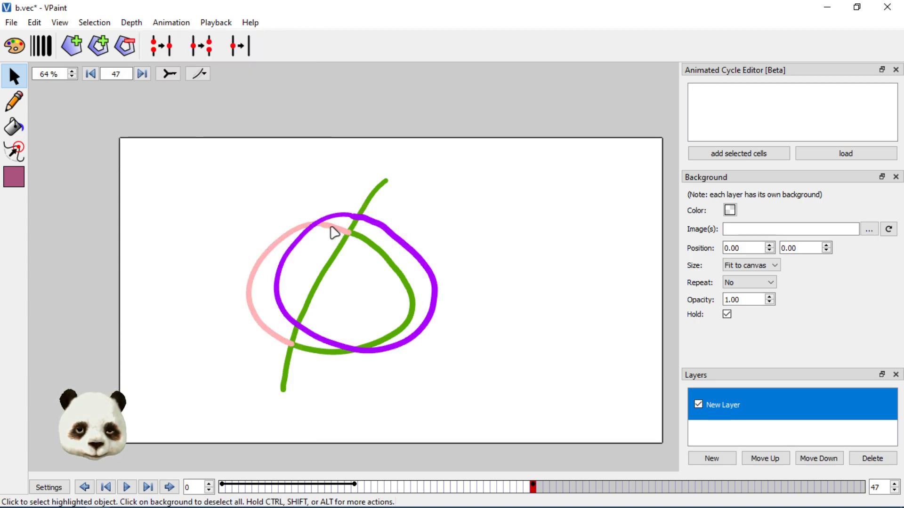
- Select the purple closed curve, lower it one level in depth and raise it back
click(302, 232)
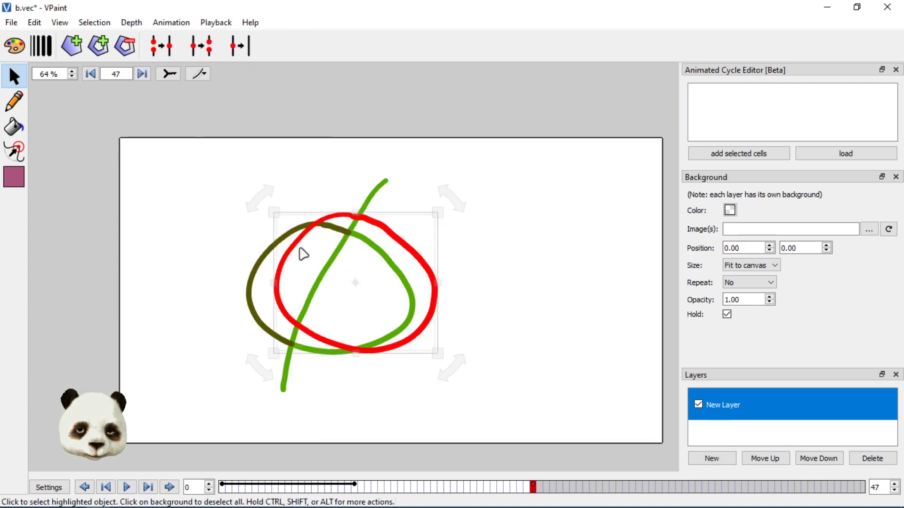
click(132, 22)
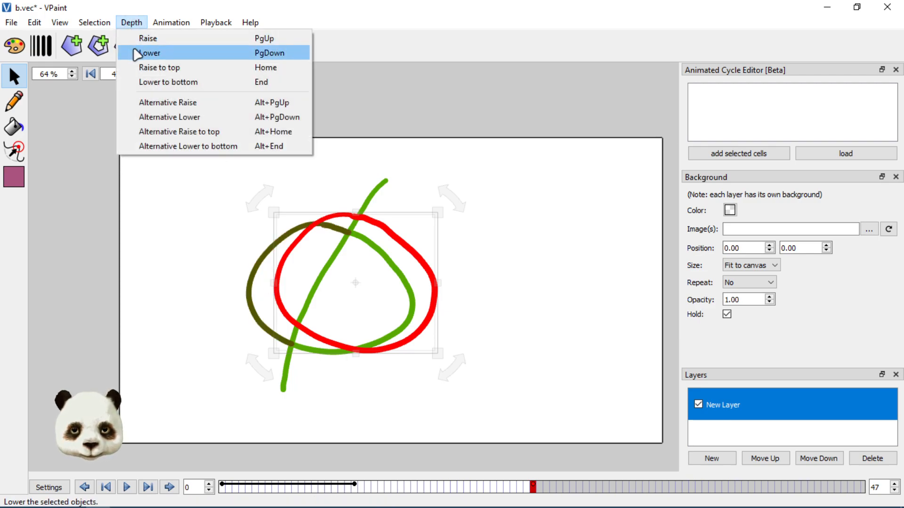
click(148, 53)
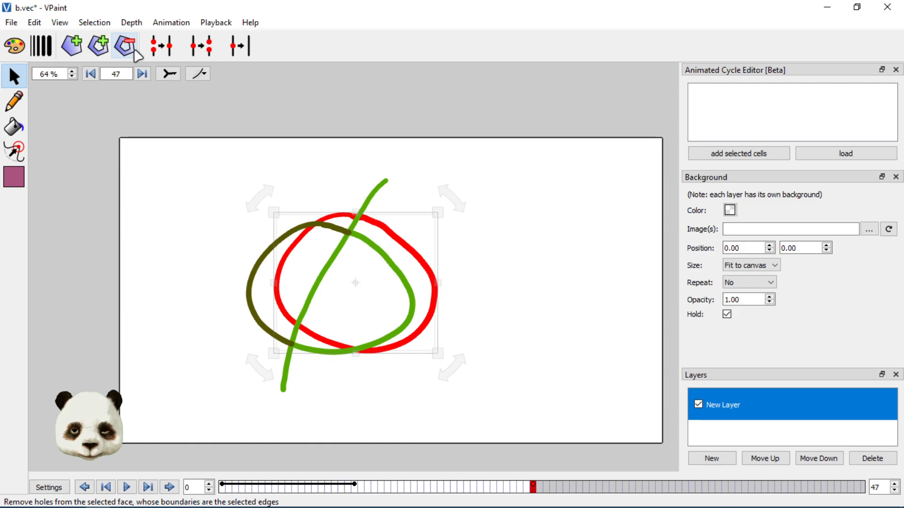
click(131, 22)
click(137, 36)
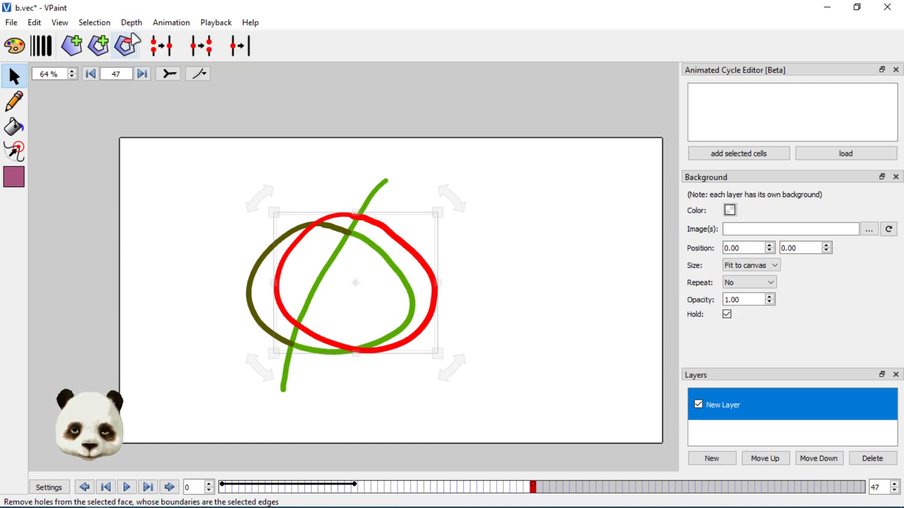
- Apply Alternative Lower twice to the selected purple closed curve
click(131, 23)
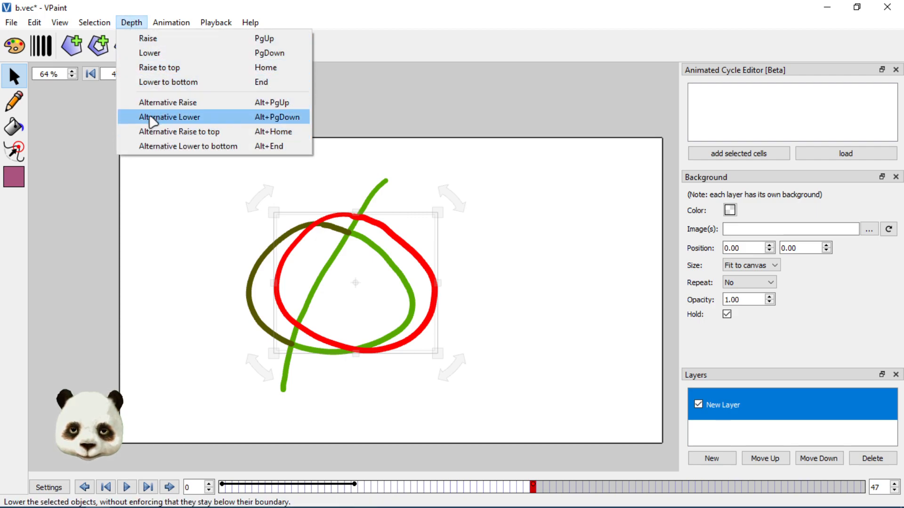
click(152, 118)
click(132, 22)
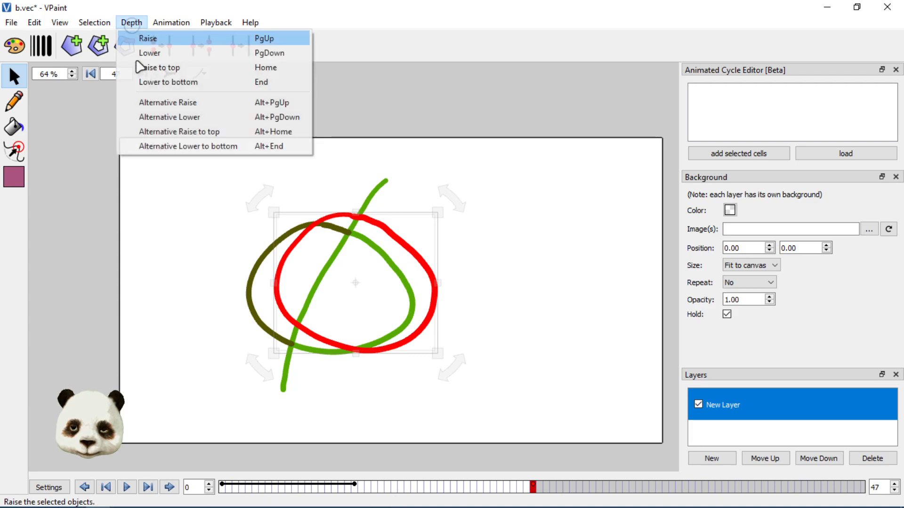
click(147, 117)
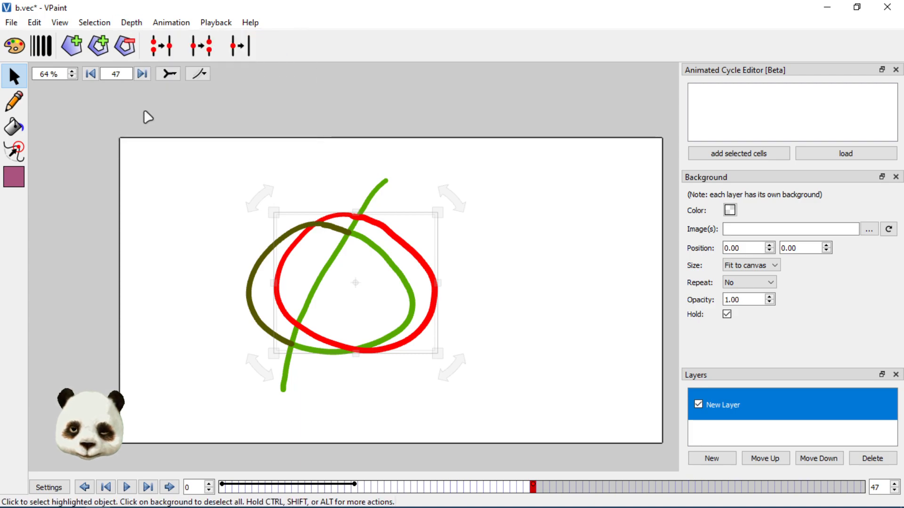
click(131, 22)
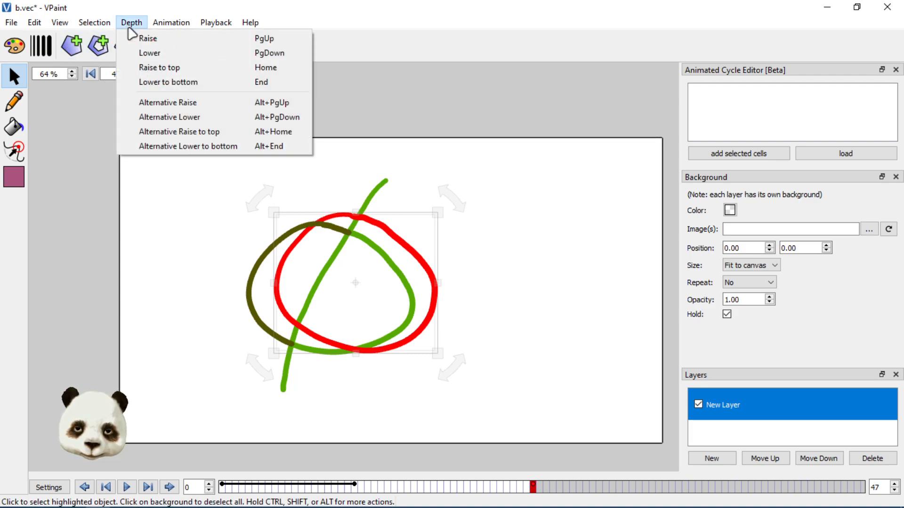
click(429, 25)
- Move the purple closed curve up and to the left over the green shape, and select the olive arc
drag(436, 285, 421, 268)
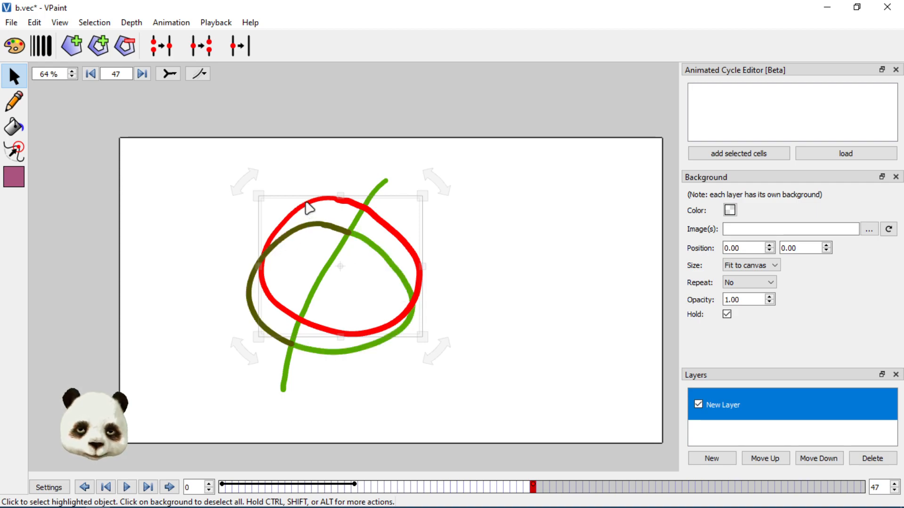
drag(306, 203, 308, 210)
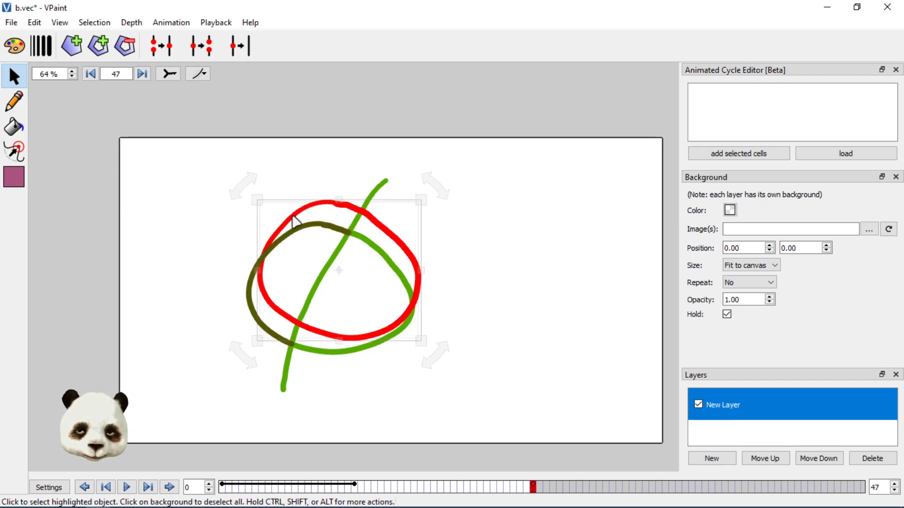
drag(400, 252, 374, 235)
click(263, 321)
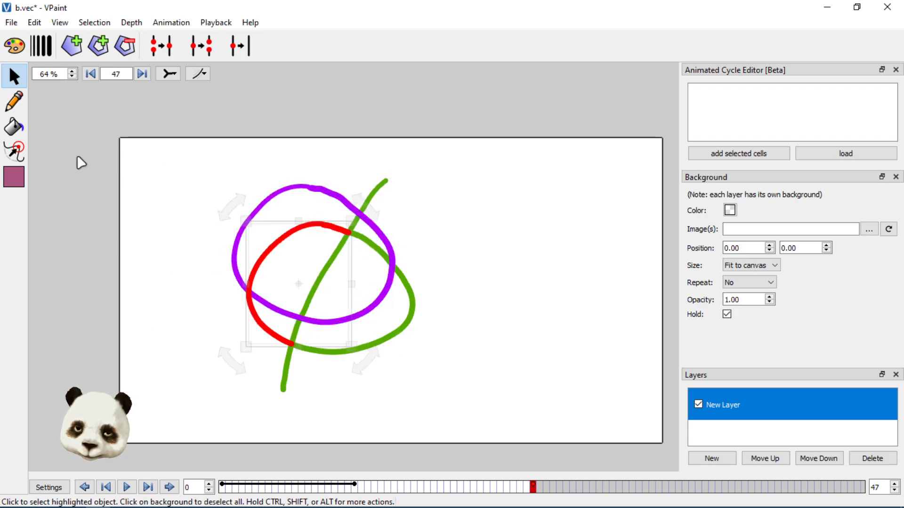
- Fill the region between the olive arc and the crossing green line with orange
key(F3)
click(14, 177)
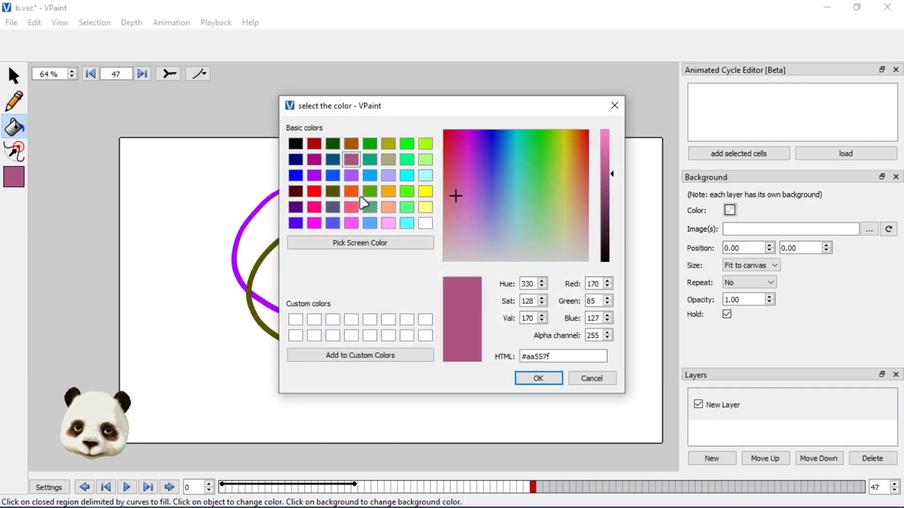
click(355, 192)
click(554, 380)
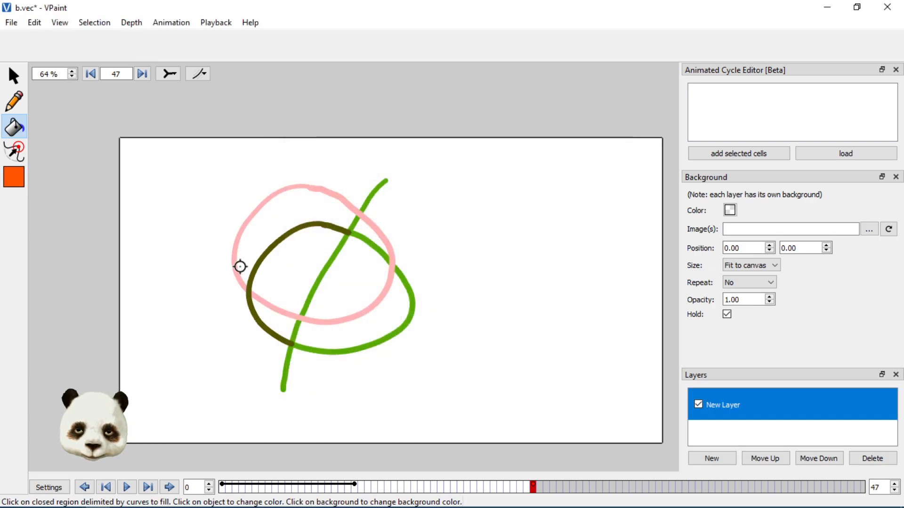
click(289, 269)
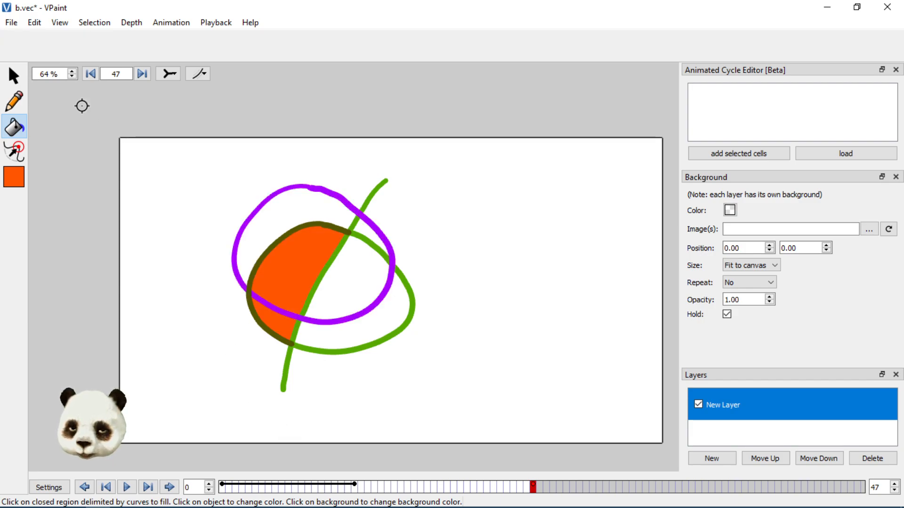
- Select the purple closed curve and apply Alternative Lower three times to place it beneath the orange face
key(F1)
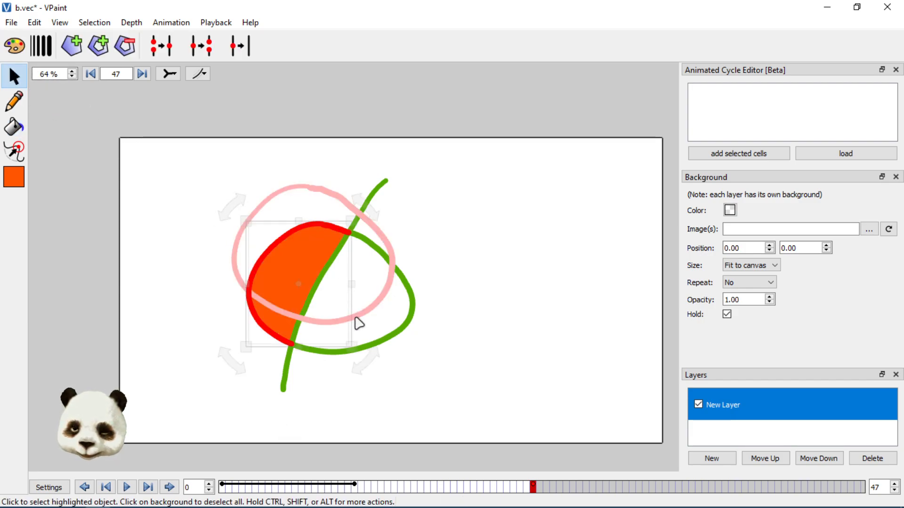
click(323, 193)
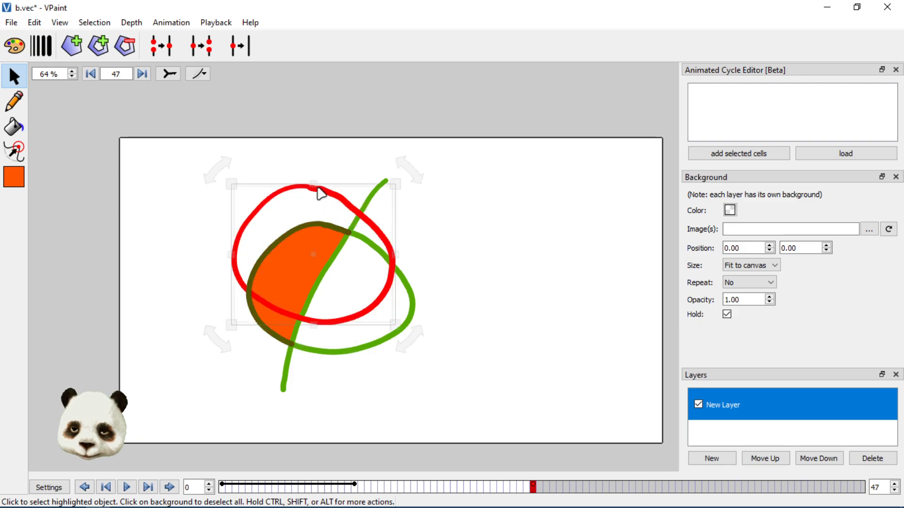
click(132, 22)
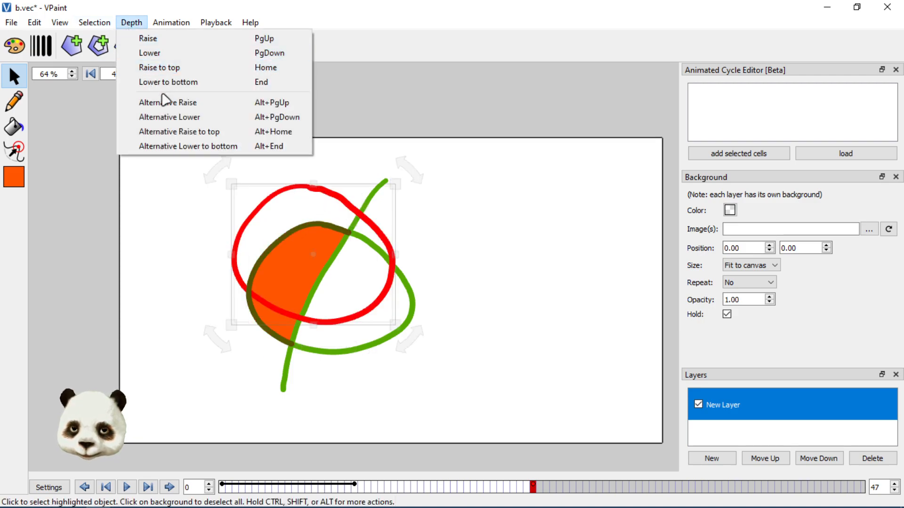
click(165, 118)
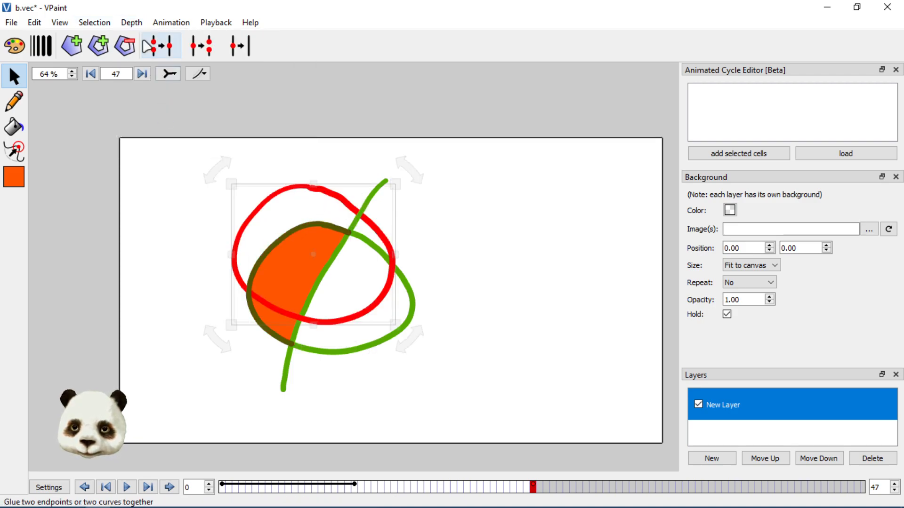
click(131, 22)
click(151, 116)
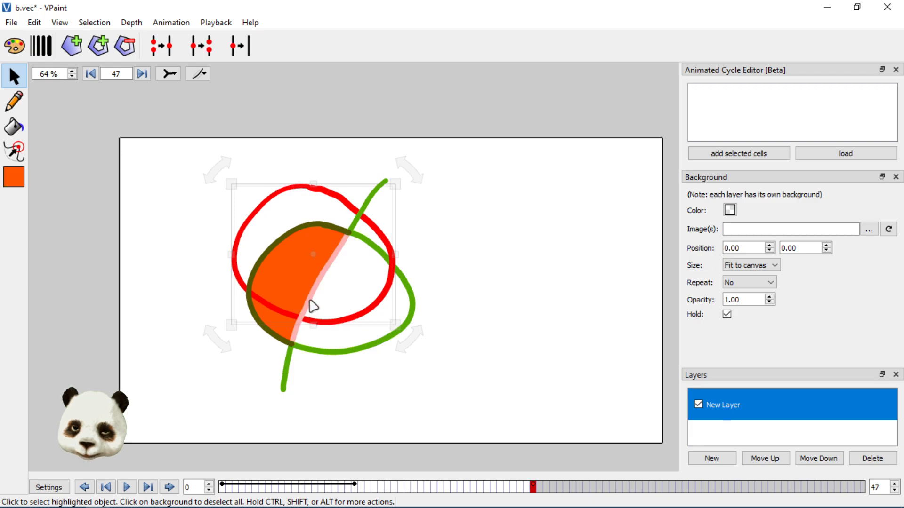
click(132, 23)
click(151, 116)
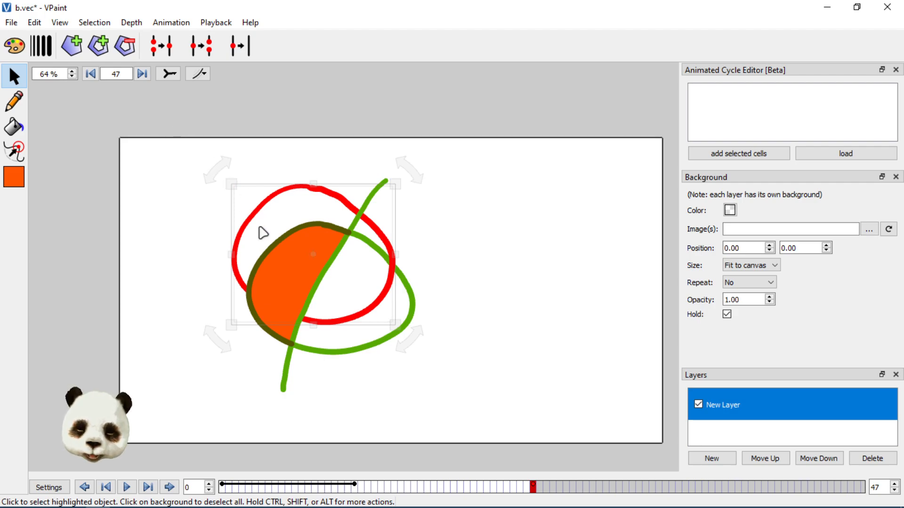
- Lower the upper segment of the green line to the bottom, shift the purple curve slightly up, and deselect everything
click(378, 203)
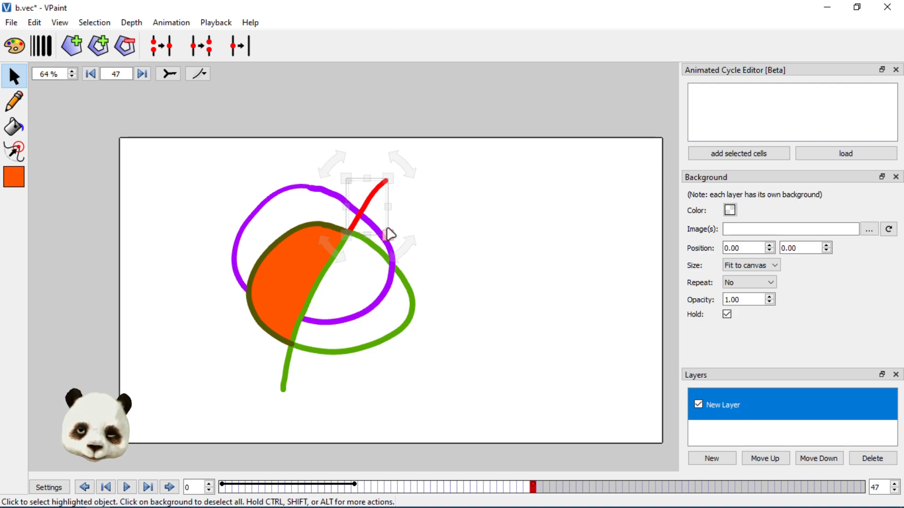
click(121, 24)
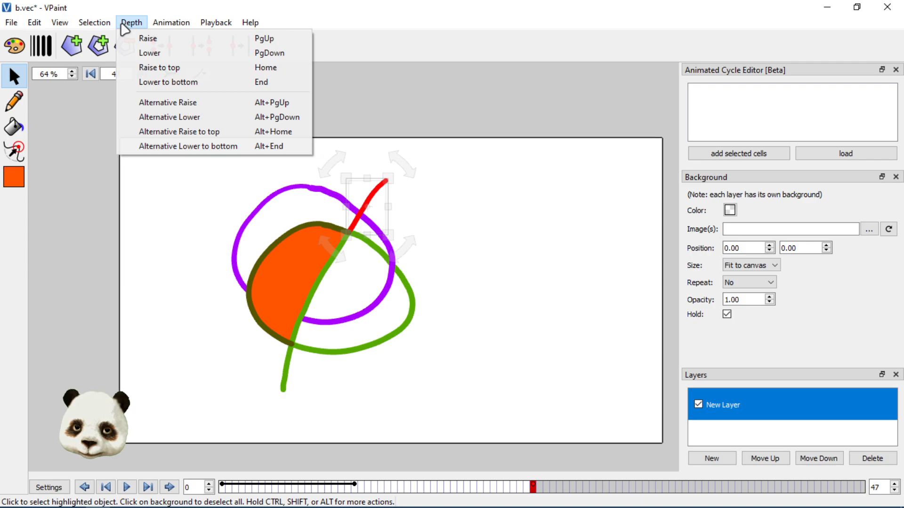
click(144, 83)
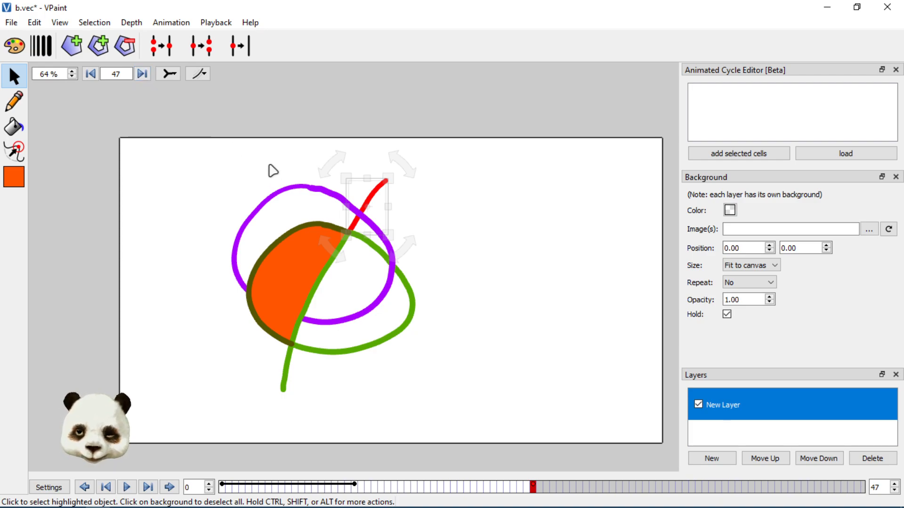
mouse_move(377, 227)
mouse_down()
mouse_move(394, 252)
mouse_move(373, 236)
mouse_move(317, 299)
mouse_move(344, 257)
mouse_move(372, 236)
mouse_move(333, 255)
mouse_move(391, 234)
mouse_move(397, 239)
mouse_move(363, 251)
mouse_move(408, 258)
mouse_move(406, 236)
mouse_move(383, 250)
mouse_move(391, 254)
mouse_up()
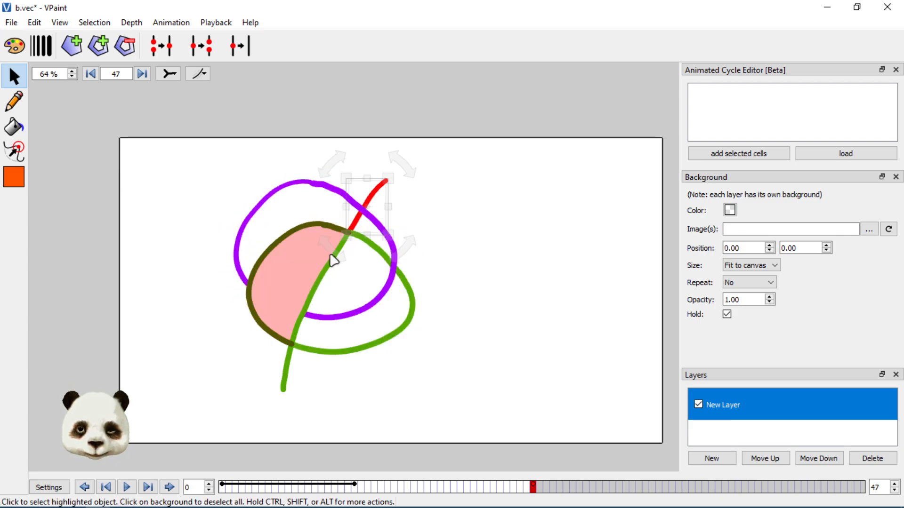
click(440, 302)
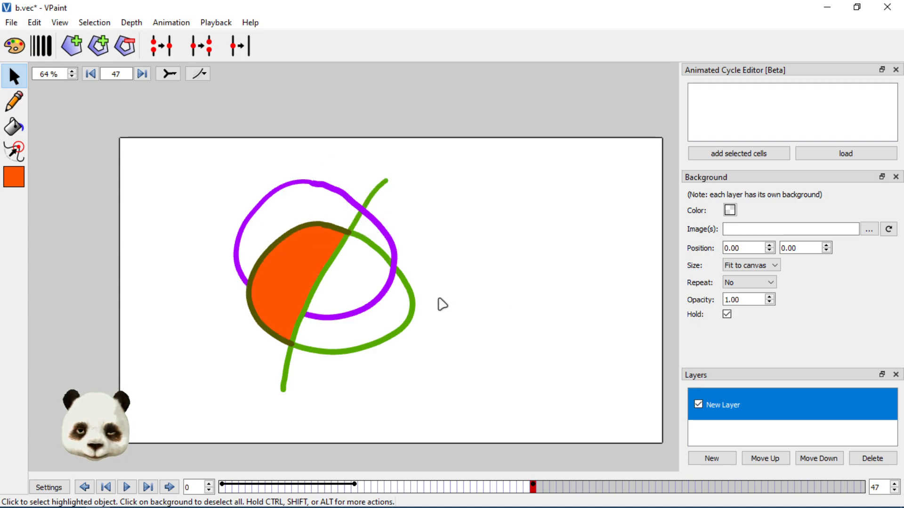
- Move the orange-filled shape slightly up and to the right, and shift the upper part of the green line the same way
mouse_move(286, 289)
mouse_down()
mouse_move(292, 279)
mouse_move(259, 313)
mouse_move(311, 264)
mouse_move(292, 280)
mouse_move(296, 266)
mouse_up()
click(386, 181)
click(402, 227)
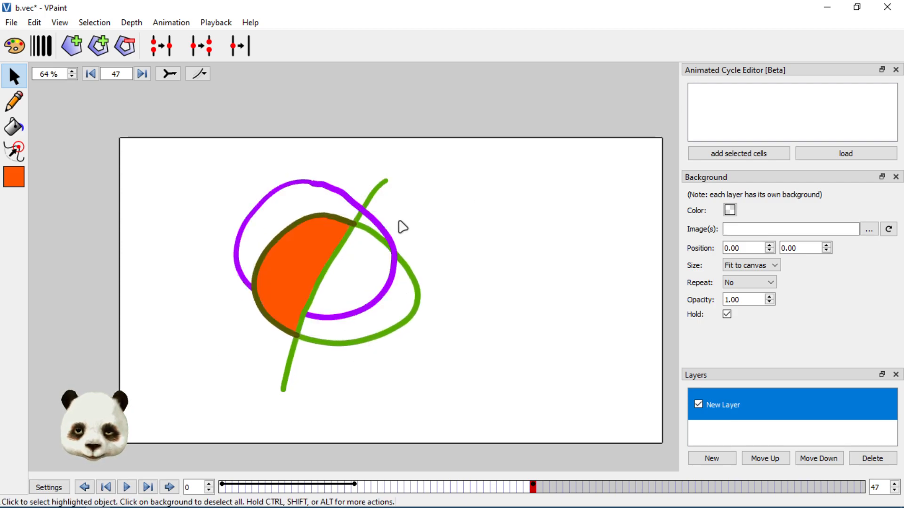
mouse_move(375, 191)
mouse_down()
mouse_move(393, 203)
mouse_move(380, 188)
mouse_up()
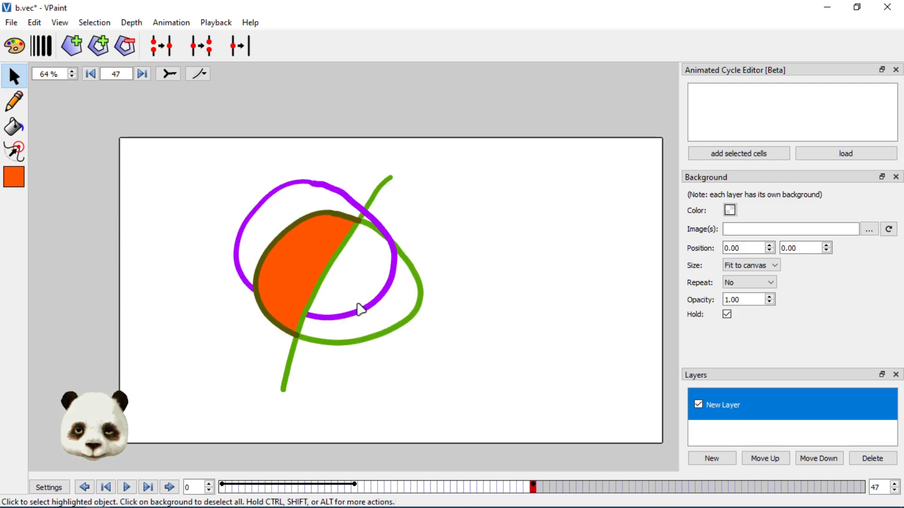
- Select the orange face and both end points of the green line, move them to the left, and clear the selection
mouse_move(502, 134)
mouse_down()
mouse_move(369, 244)
mouse_move(259, 412)
mouse_up()
key(shift)
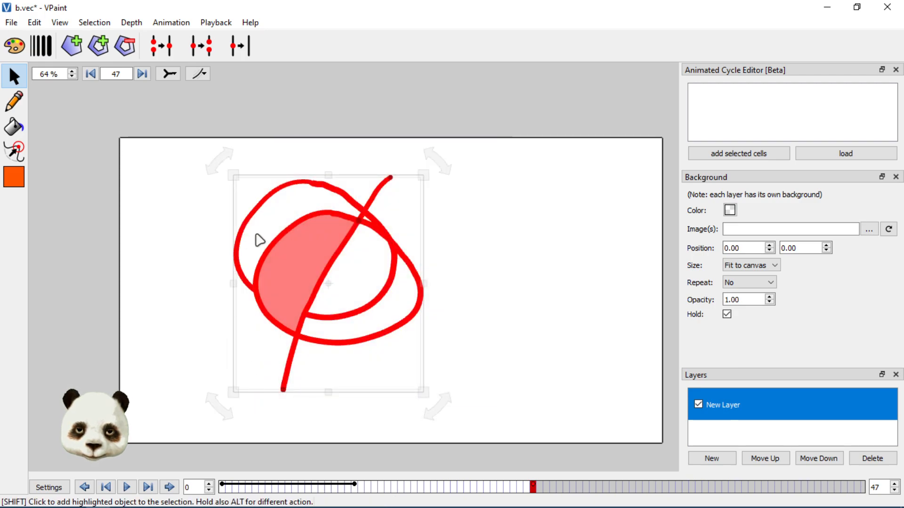
click(298, 264)
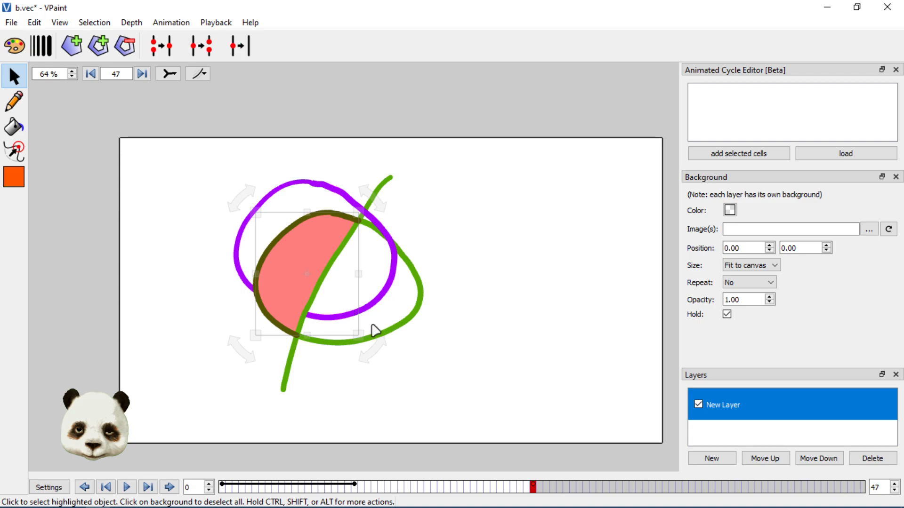
key(shift)
shift+click(282, 388)
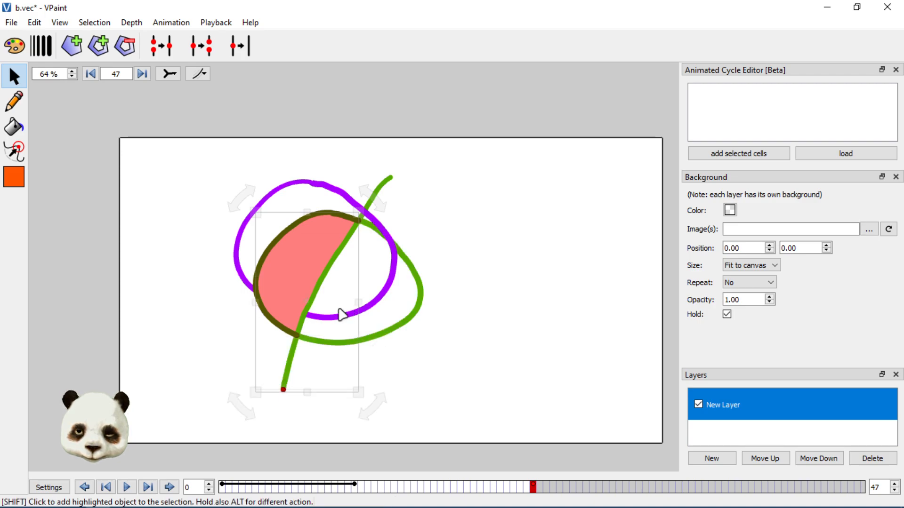
mouse_move(289, 278)
mouse_down()
mouse_move(297, 309)
mouse_move(284, 262)
mouse_move(284, 279)
mouse_move(262, 280)
mouse_move(259, 289)
mouse_move(253, 277)
mouse_move(285, 272)
mouse_move(264, 268)
mouse_move(272, 278)
mouse_move(259, 267)
mouse_move(295, 223)
mouse_move(265, 287)
mouse_move(276, 262)
mouse_move(301, 270)
mouse_move(299, 233)
mouse_move(317, 228)
mouse_move(277, 268)
mouse_up()
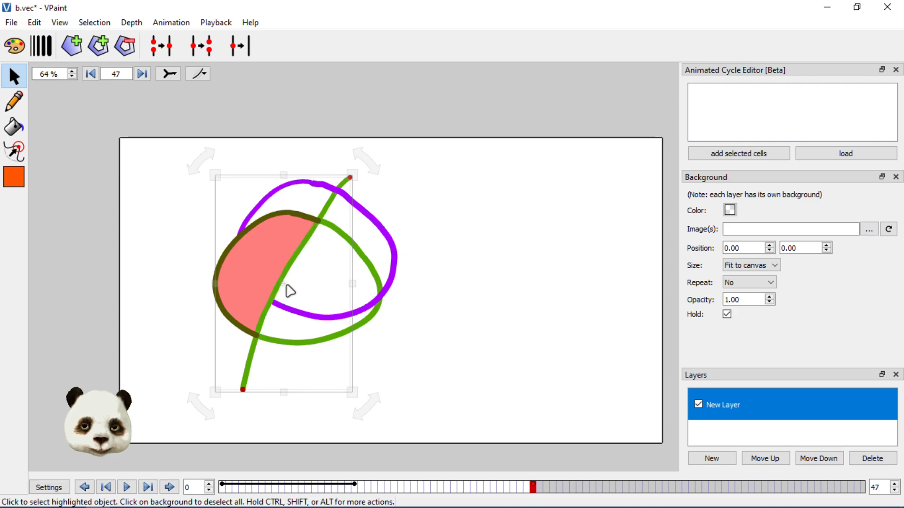
shift+click(333, 234)
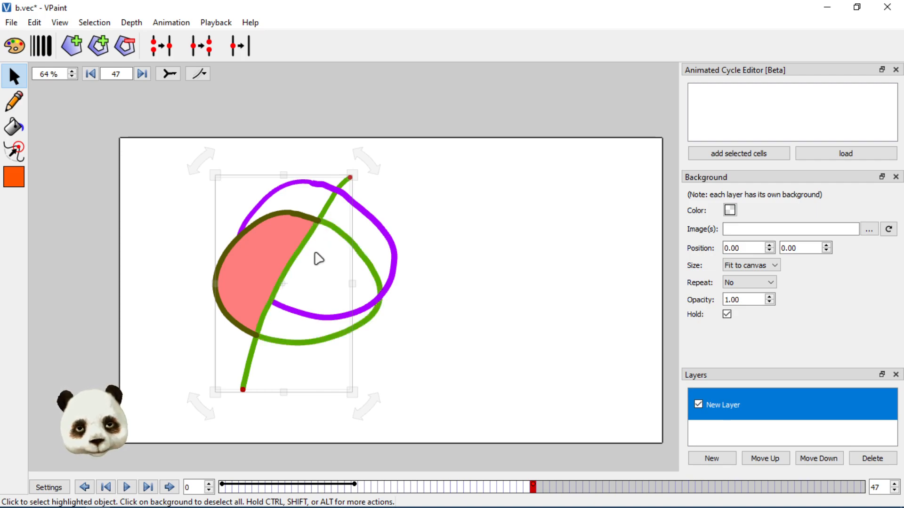
click(429, 324)
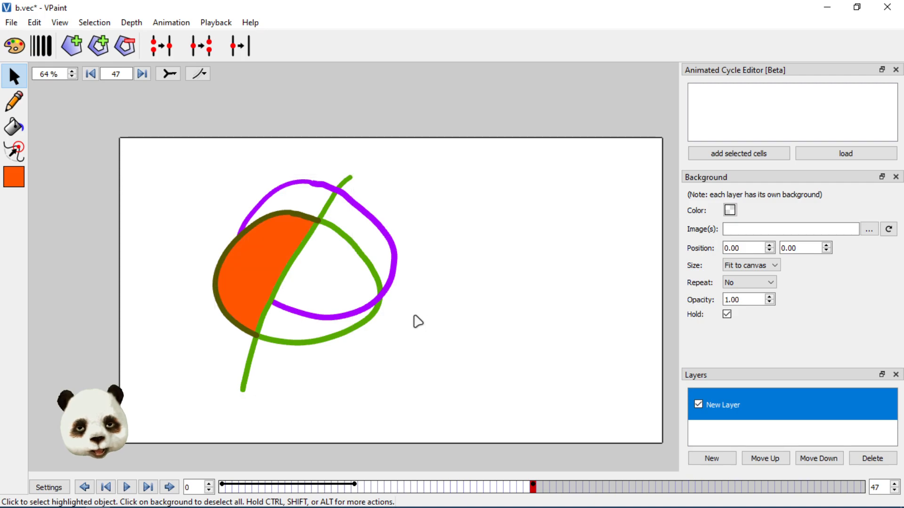
- Sketch an orange right-pointing chevron curve in the empty area to the right of the shapes
click(370, 273)
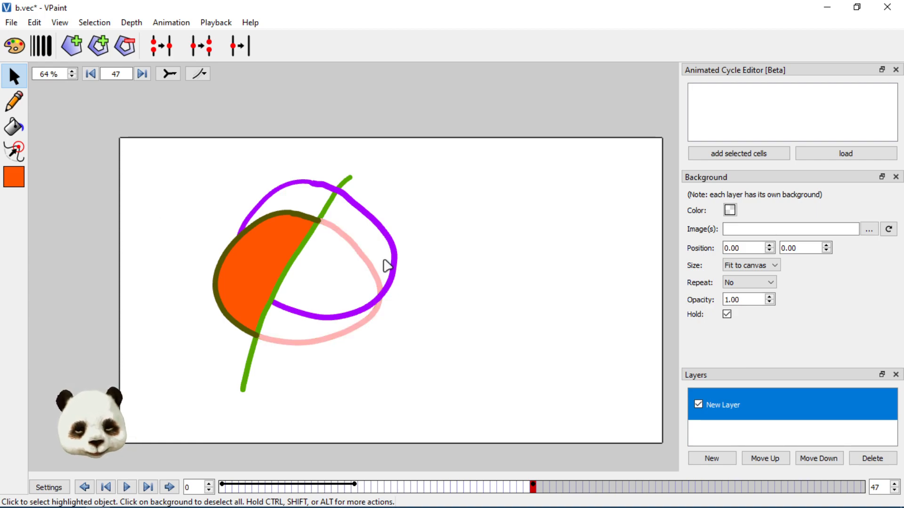
click(14, 102)
mouse_move(465, 185)
mouse_down()
mouse_move(556, 256)
mouse_move(478, 329)
mouse_up()
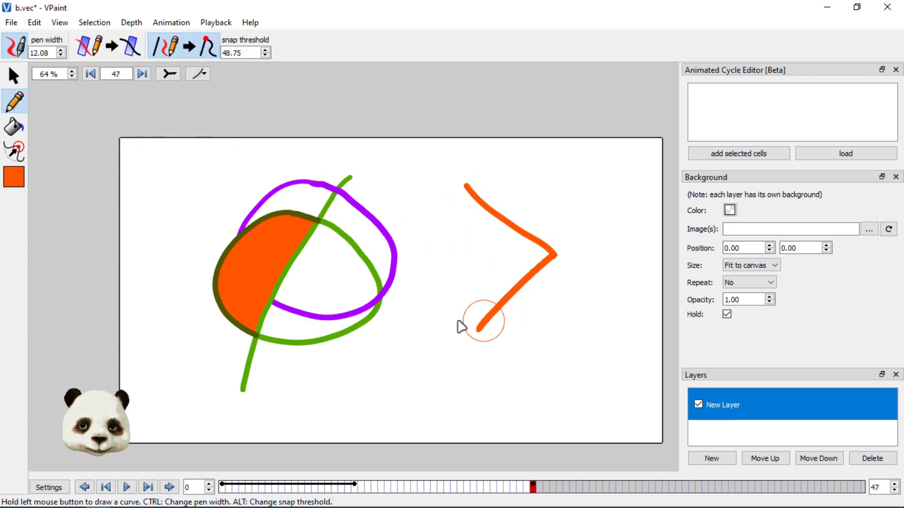
click(14, 76)
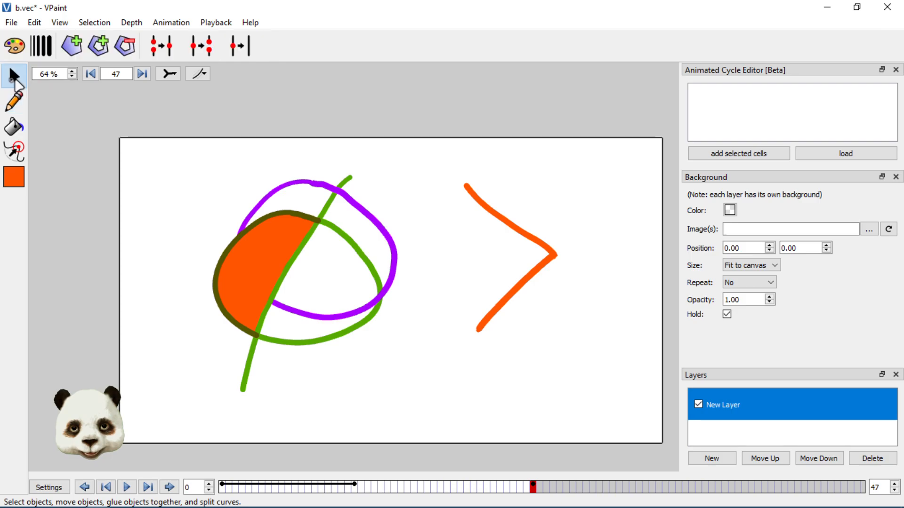
- Show the drawing in outline-only display mode, and delete the whole chevron curve
click(169, 73)
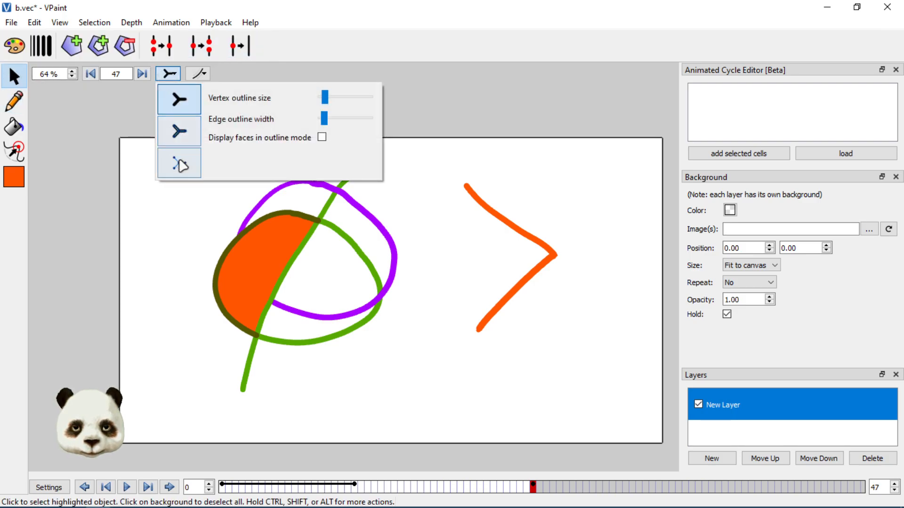
click(181, 164)
click(467, 191)
drag(470, 188, 551, 334)
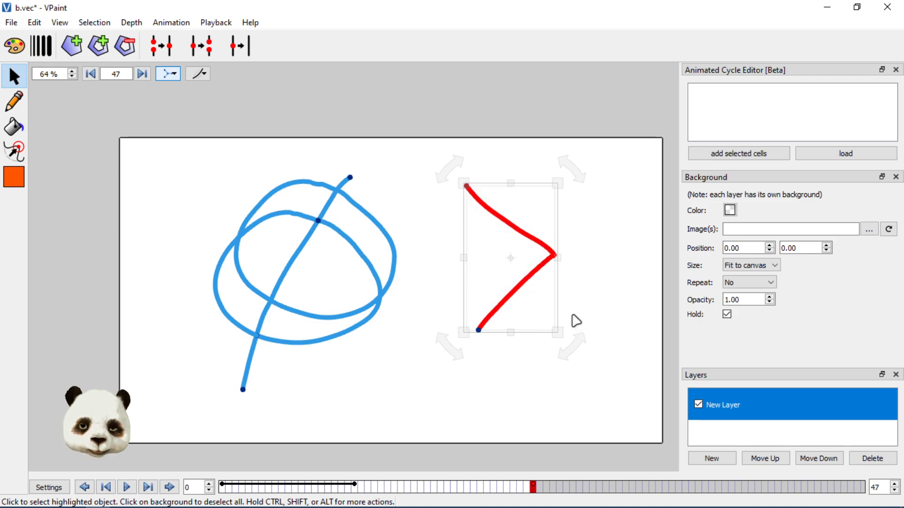
key(Delete)
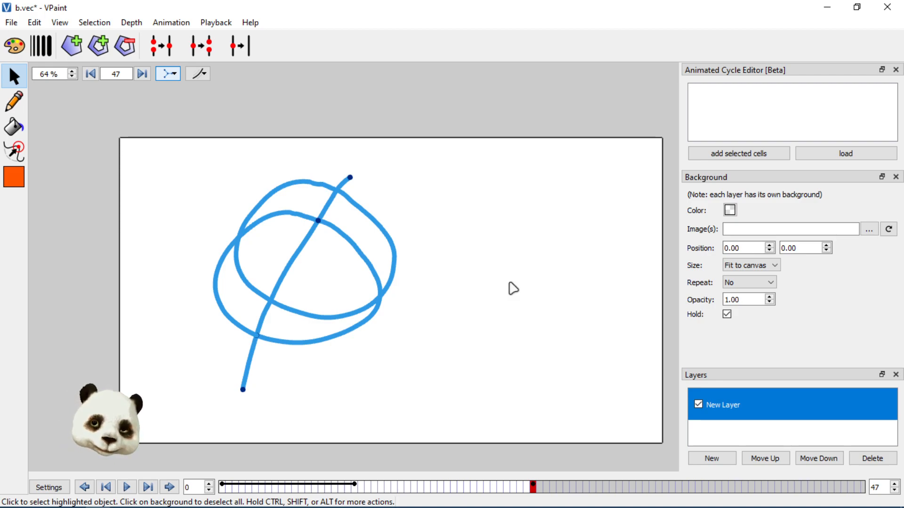
- Sketch a right-pointing chevron from two strokes and a left-pointing chevron beside it, with their corners facing each other
click(14, 101)
mouse_move(458, 196)
mouse_down()
mouse_move(571, 255)
mouse_move(513, 292)
mouse_move(465, 342)
mouse_up()
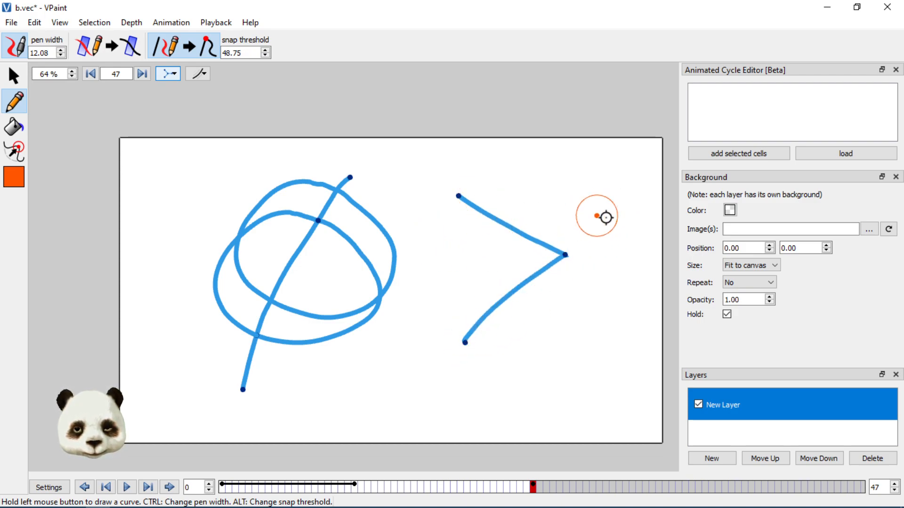
drag(581, 255, 643, 195)
key(ctrl+z)
drag(605, 250, 642, 193)
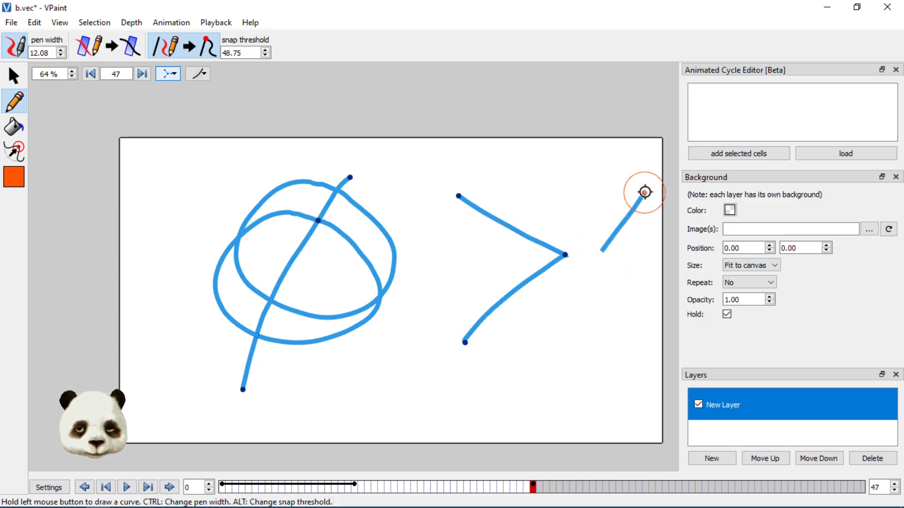
mouse_move(601, 252)
mouse_down()
mouse_move(642, 344)
mouse_move(653, 348)
mouse_up()
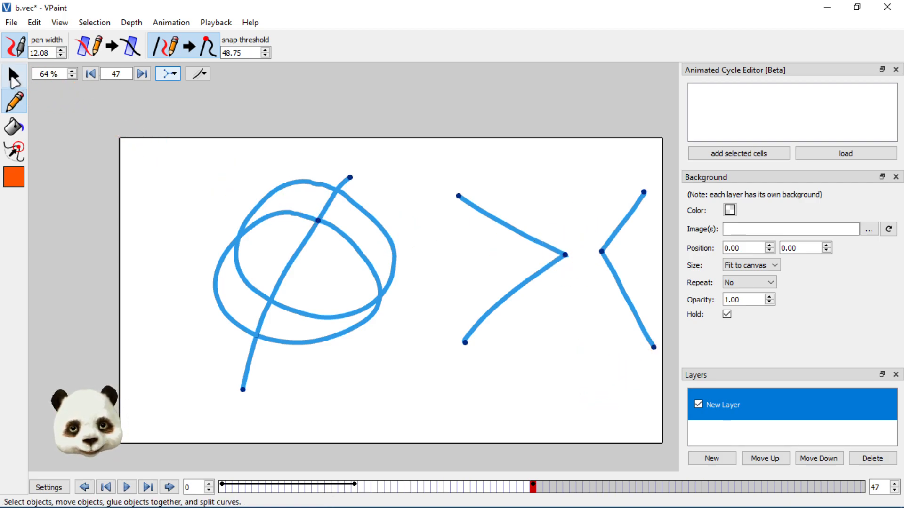
- Move the left-pointing chevron's corner point onto the corner of the other chevron to form an X
click(14, 78)
drag(600, 251, 566, 255)
click(568, 255)
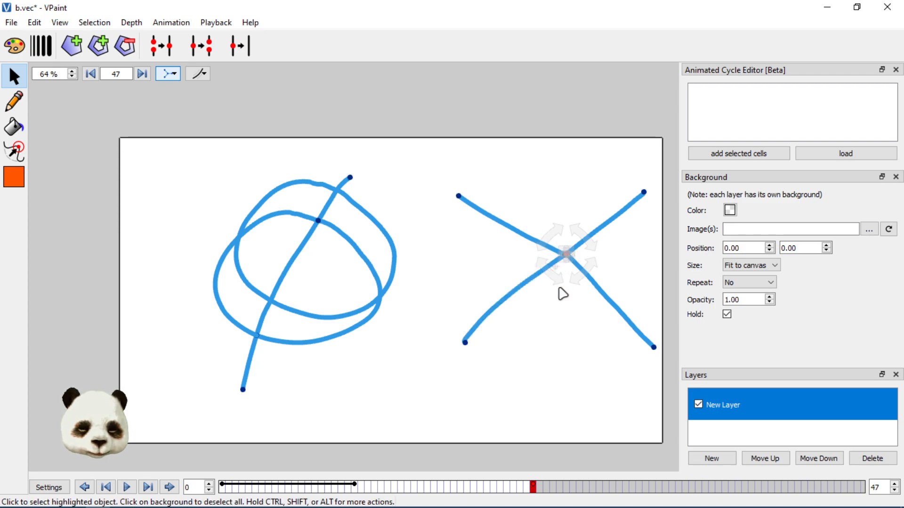
drag(558, 272, 566, 296)
click(573, 346)
mouse_move(566, 258)
mouse_down()
mouse_move(587, 258)
mouse_move(565, 257)
mouse_up()
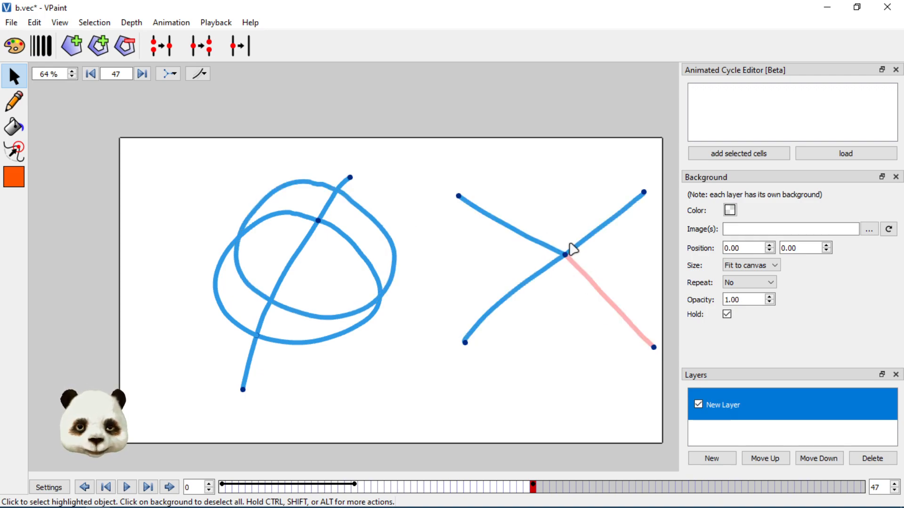
- Select all four strokes of the X, move them left and slightly down, and clear the selection
drag(569, 259, 609, 298)
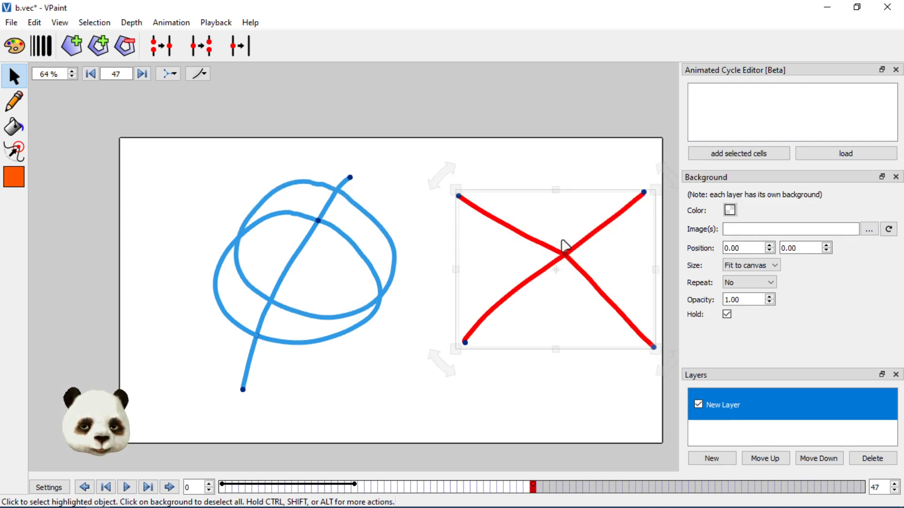
drag(565, 255, 537, 266)
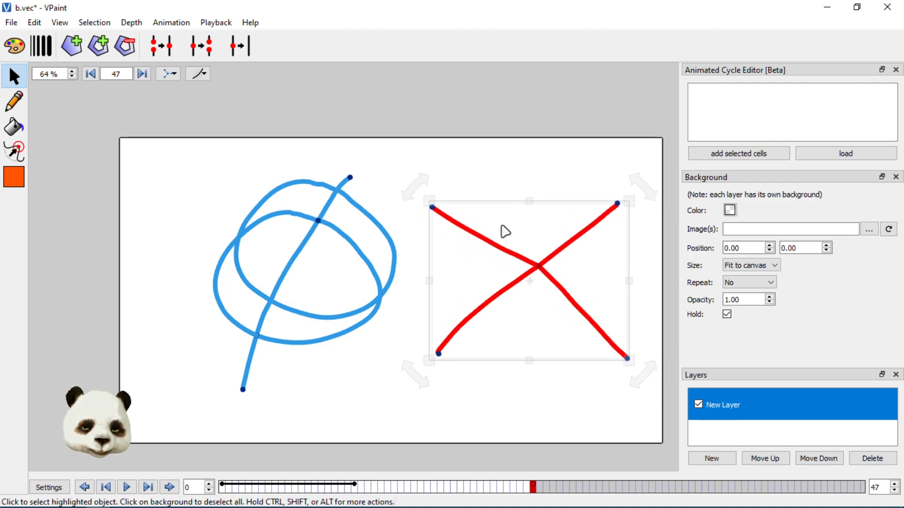
click(536, 245)
click(548, 259)
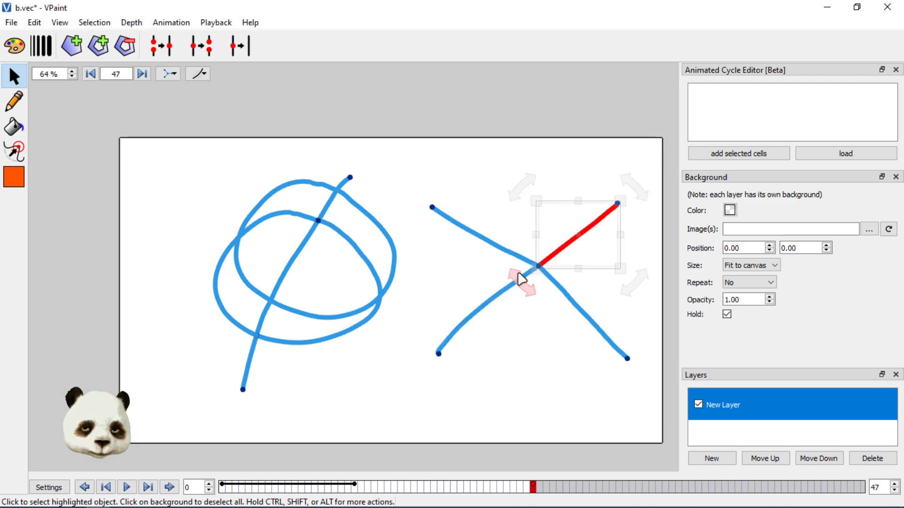
click(541, 294)
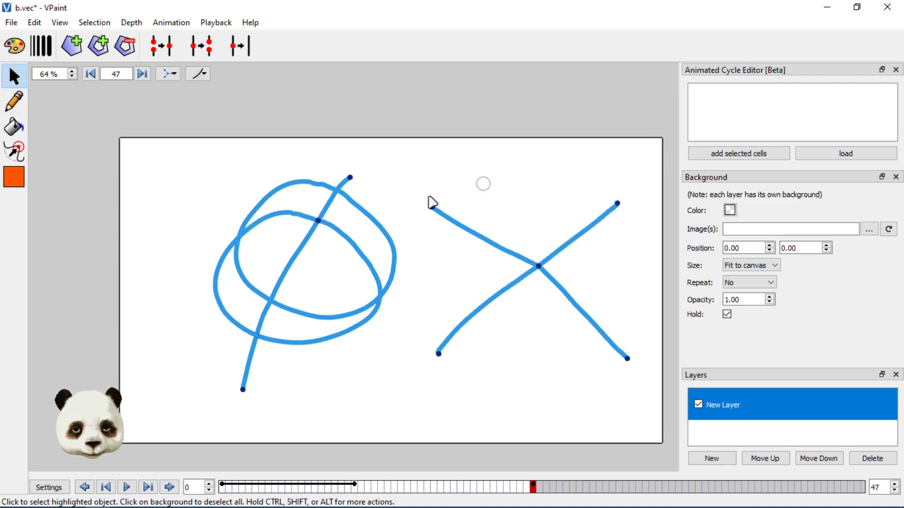
- Pull the two corner points at the centre of the X apart, leaving a small horizontal gap between the two chevrons
click(14, 100)
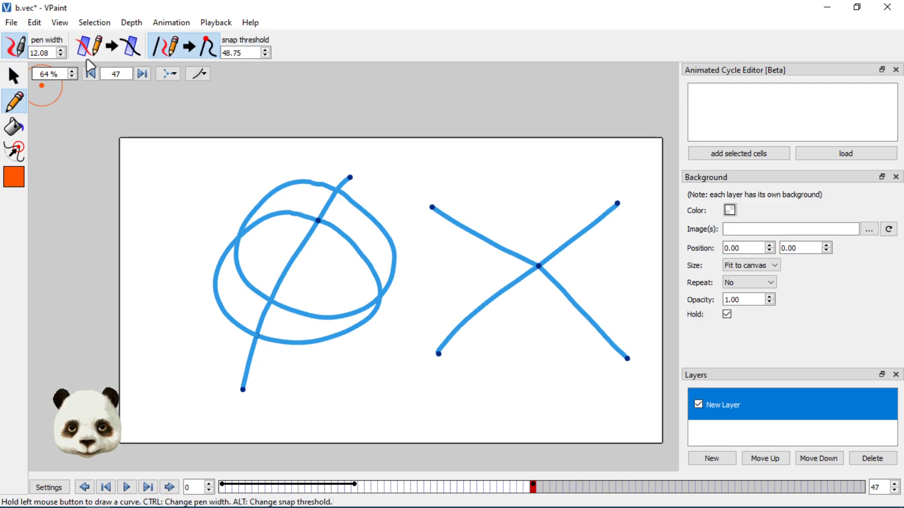
click(27, 76)
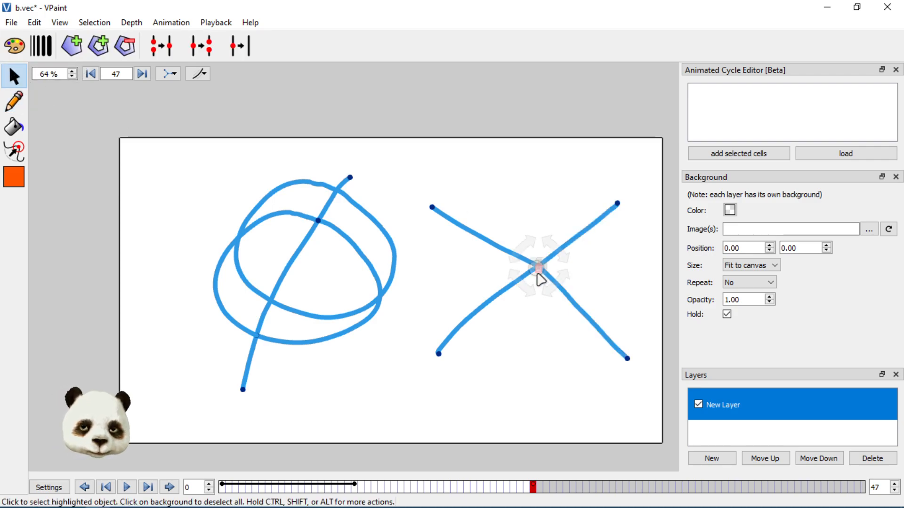
drag(485, 254, 518, 257)
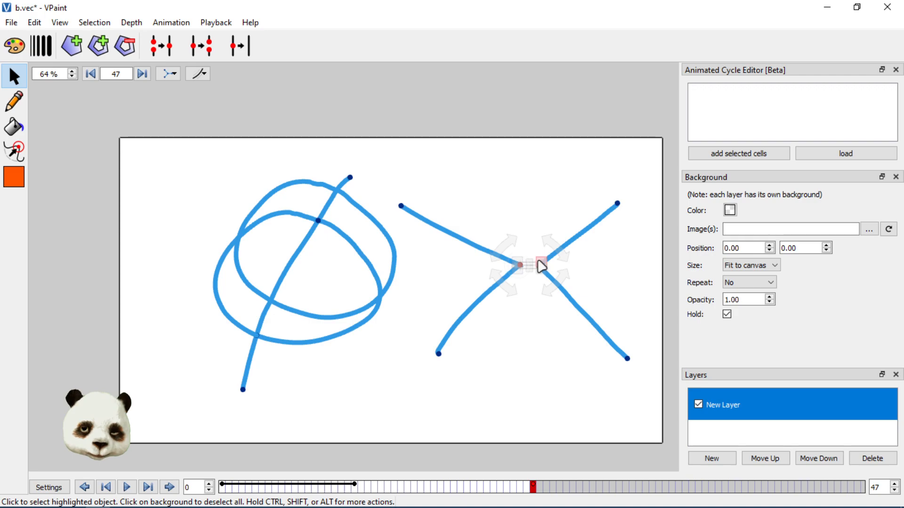
drag(546, 250, 537, 261)
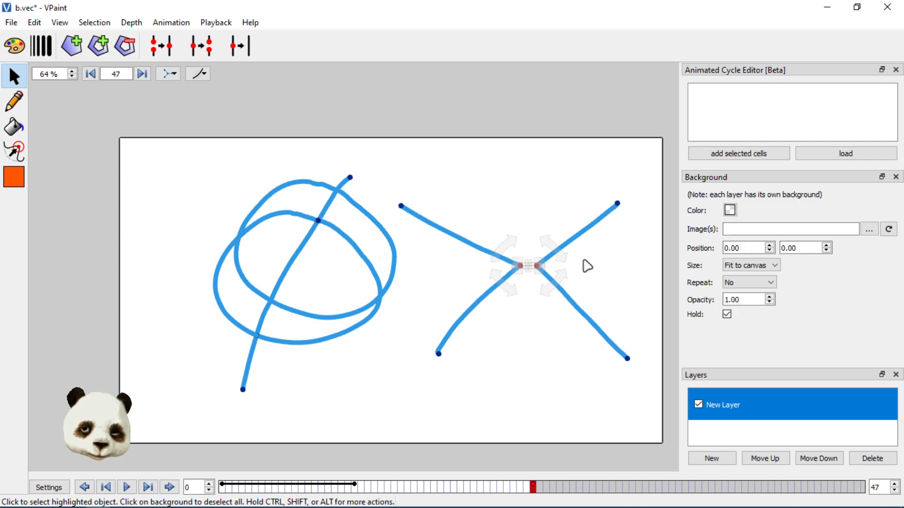
- Shift the upper-right stroke of the X slightly left toward the other chevron, and select both central corner points
mouse_move(563, 244)
mouse_down()
mouse_move(541, 257)
mouse_move(559, 247)
mouse_up()
click(532, 272)
click(517, 240)
click(522, 266)
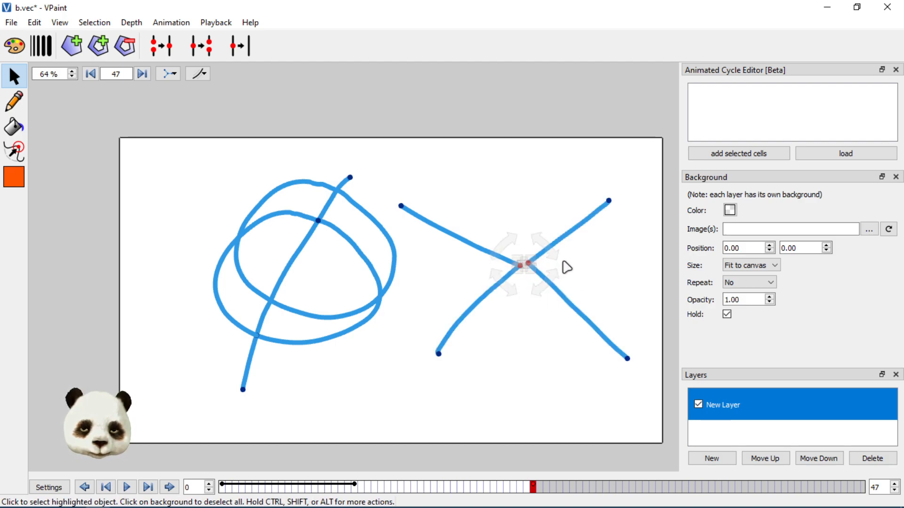
- Glue together the two close vertices at the middle of the crossing lines on frame 47
scroll(566, 267, up, 8)
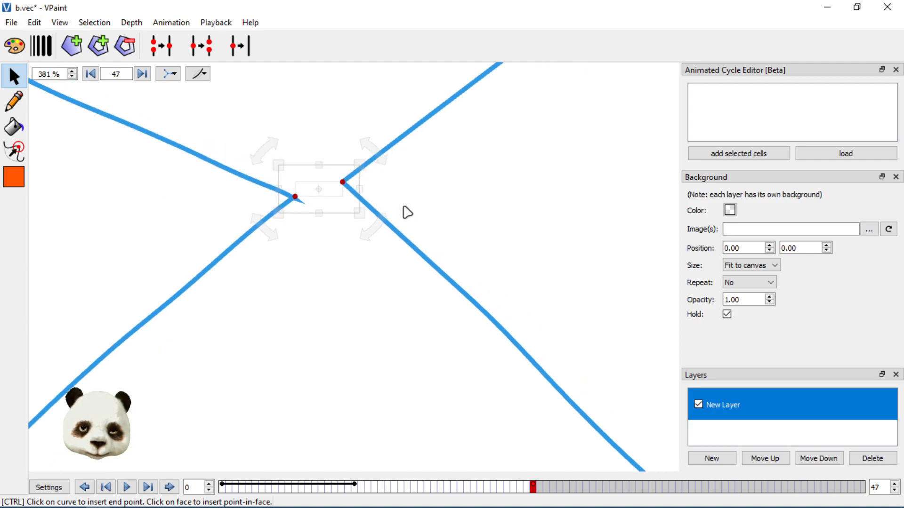
drag(347, 186, 294, 258)
drag(283, 244, 357, 254)
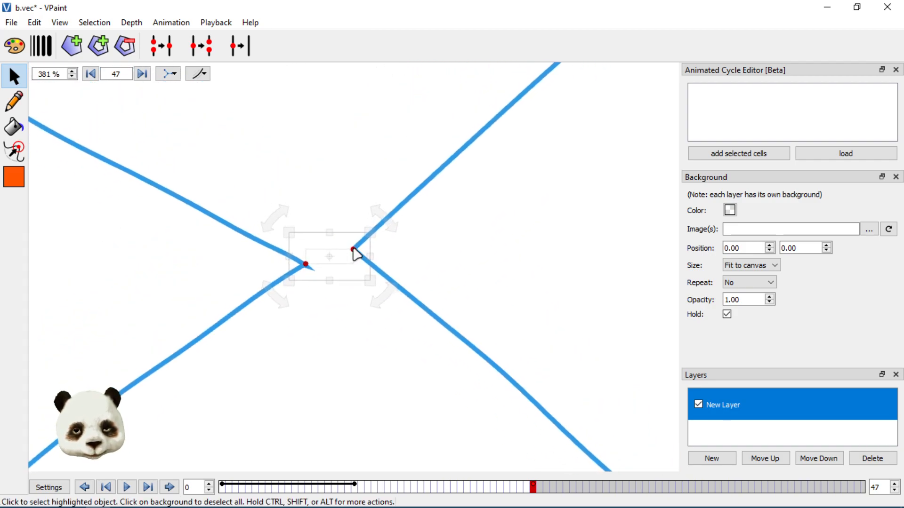
scroll(356, 254, down, 7)
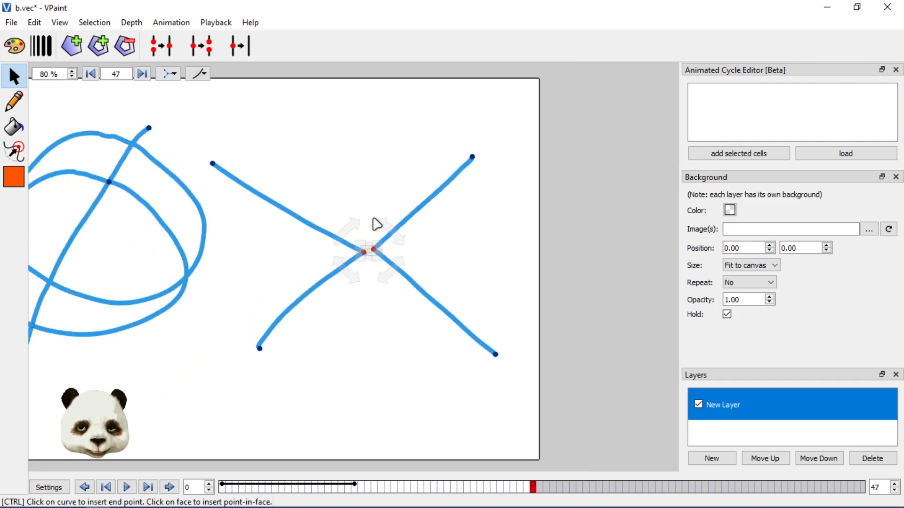
scroll(373, 226, up, 1)
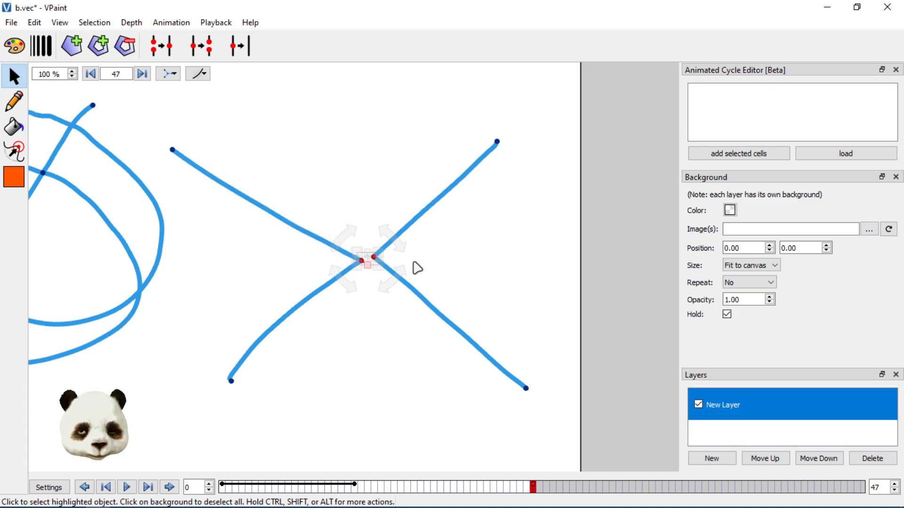
click(463, 257)
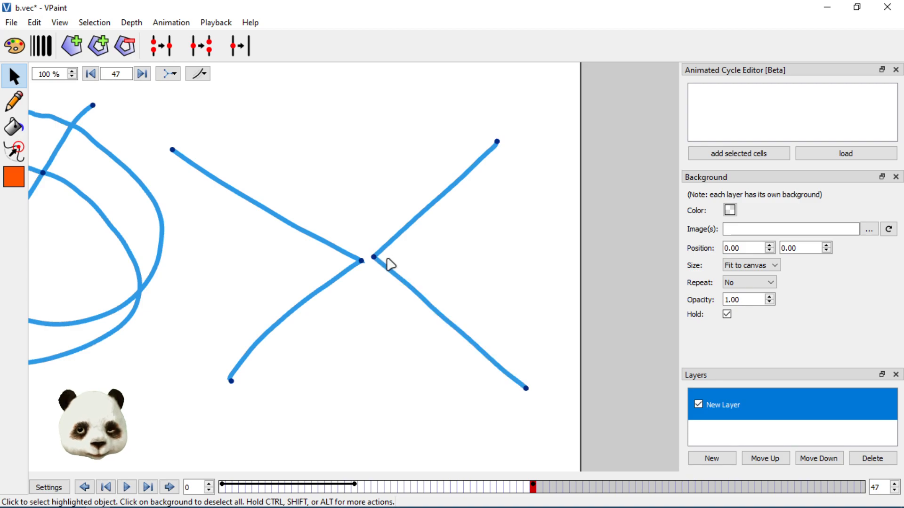
click(378, 258)
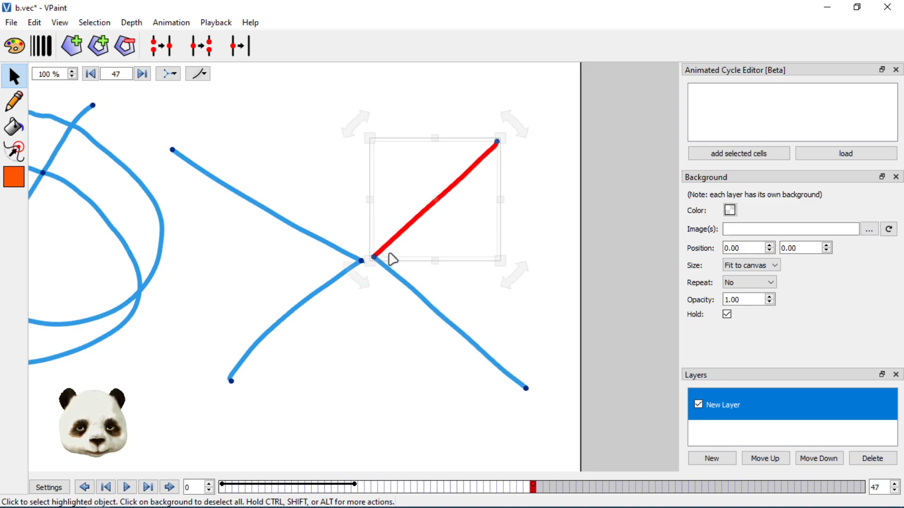
click(459, 267)
click(373, 257)
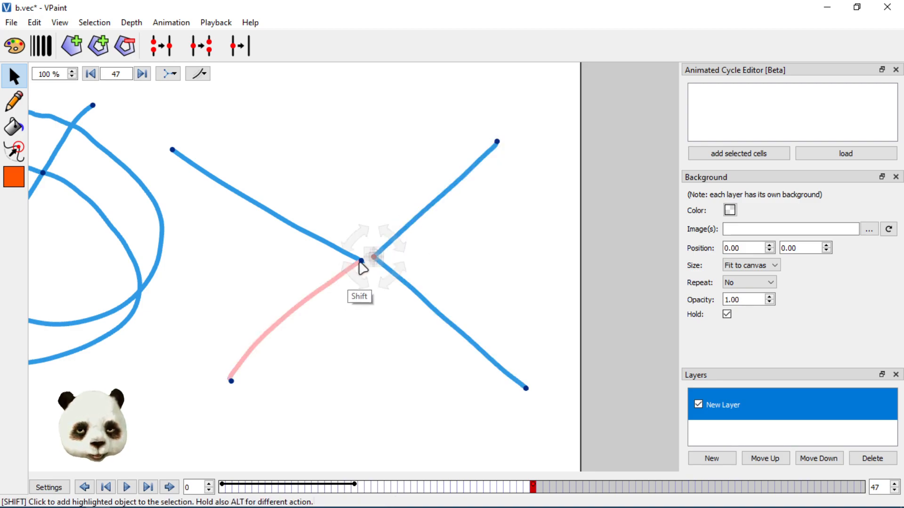
shift+click(361, 260)
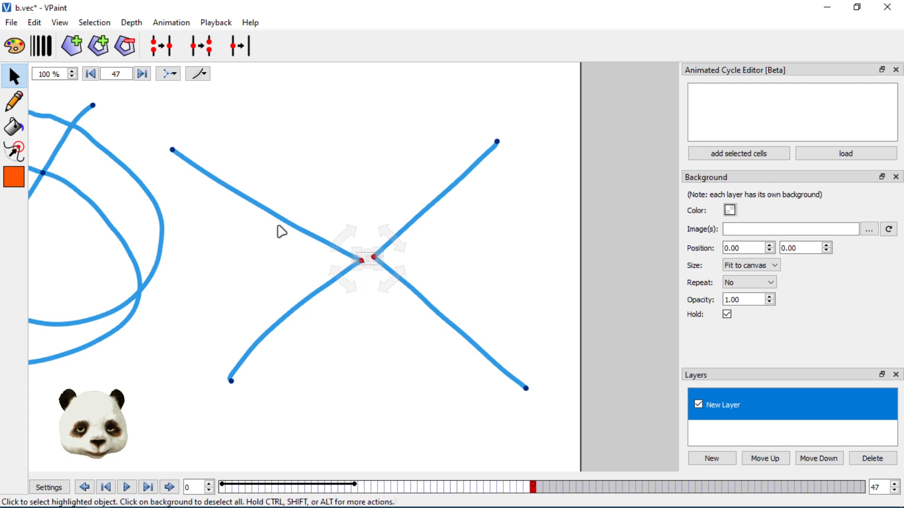
click(160, 48)
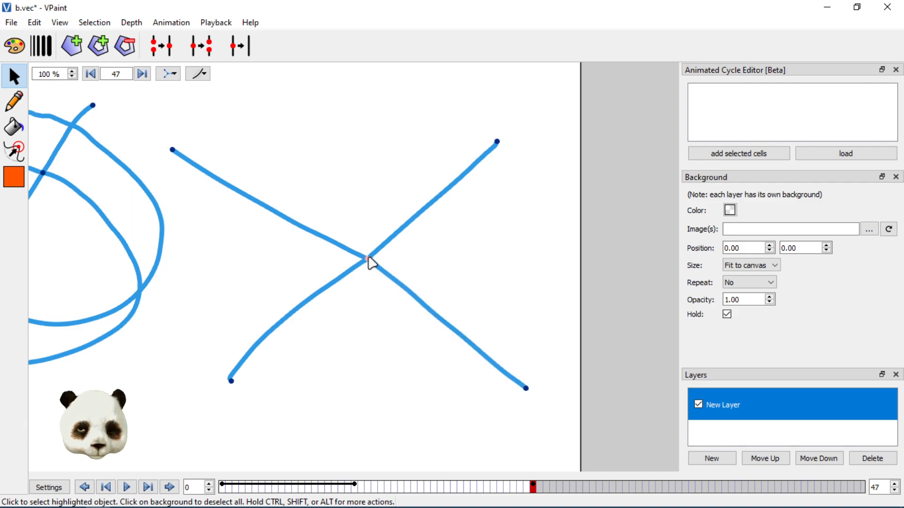
- Move the glued centre vertex around slightly so that all four connected lines follow it
mouse_move(365, 240)
mouse_down()
mouse_move(343, 233)
mouse_move(369, 228)
mouse_move(371, 237)
mouse_up()
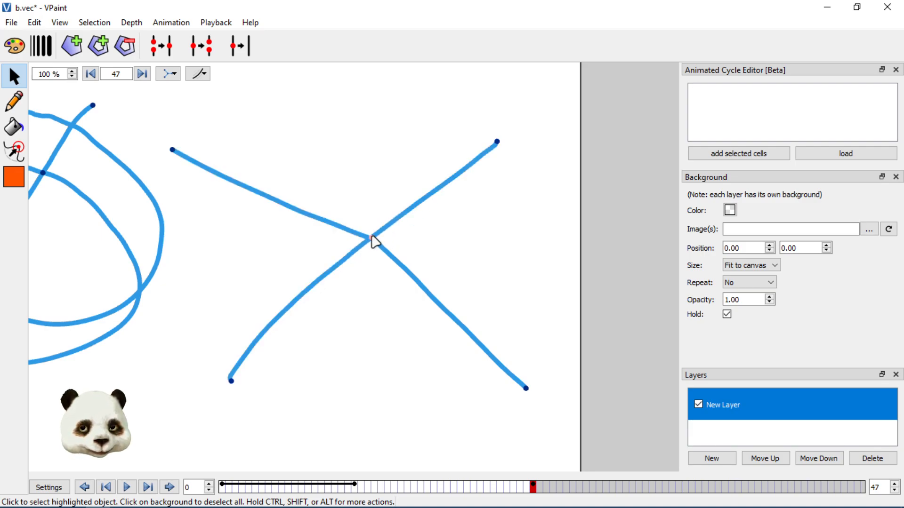
mouse_move(361, 247)
mouse_down()
mouse_move(384, 265)
mouse_move(381, 231)
mouse_move(357, 297)
mouse_move(351, 258)
mouse_up()
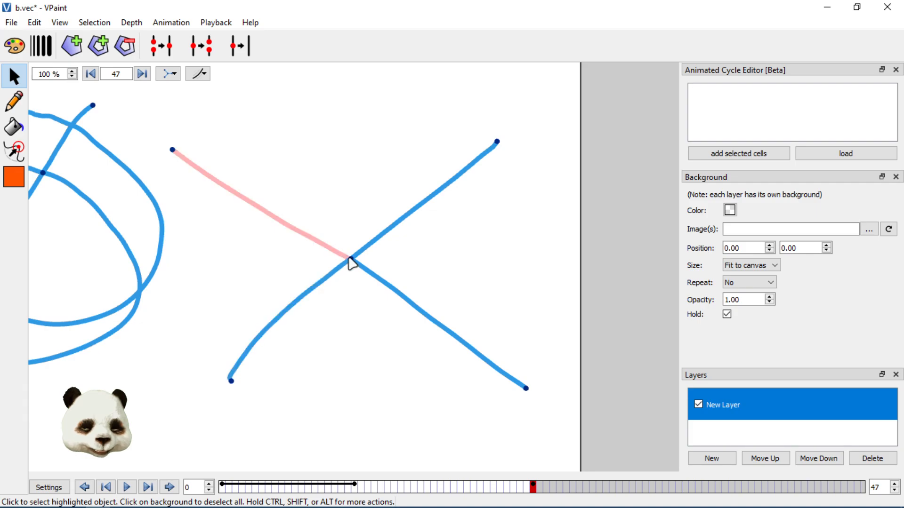
mouse_move(355, 262)
mouse_down()
mouse_move(334, 260)
mouse_move(383, 242)
mouse_move(360, 254)
mouse_up()
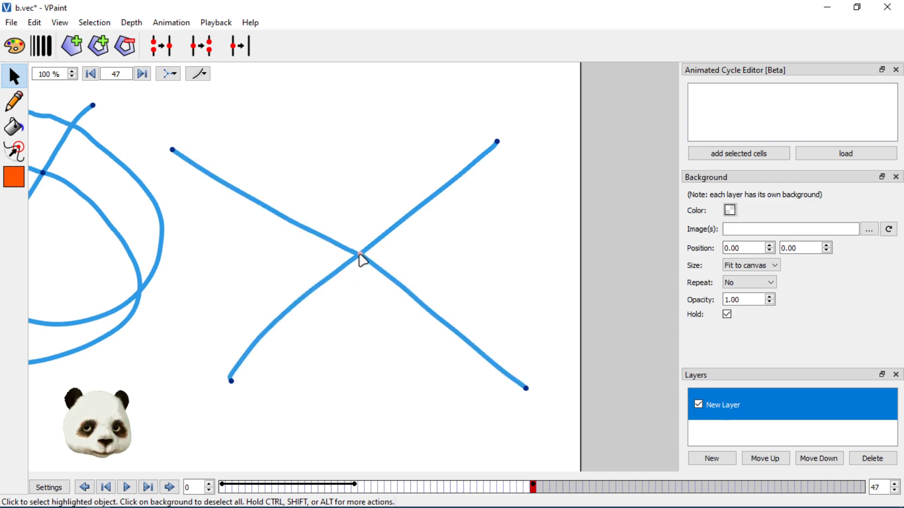
- Turn on planar map mode, sketch four more strokes outward from the shared centre vertex, and nudge that vertex slightly upward
click(13, 101)
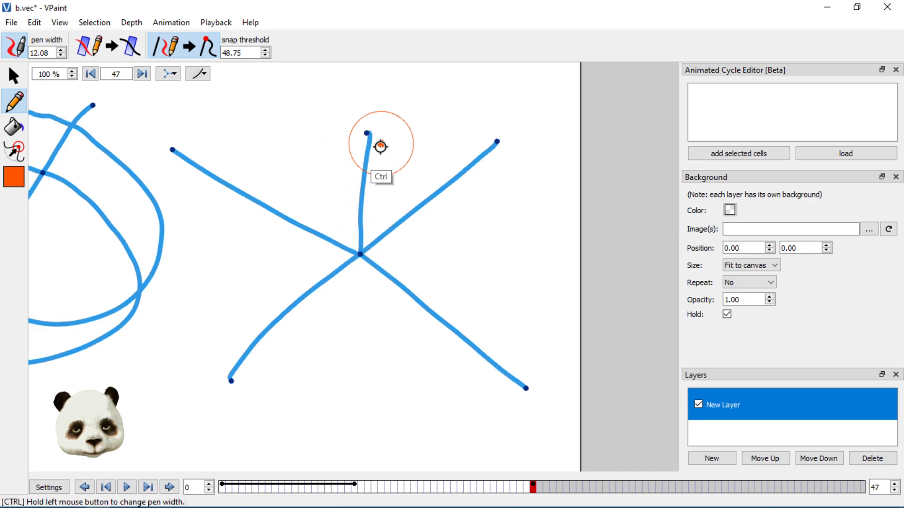
click(118, 44)
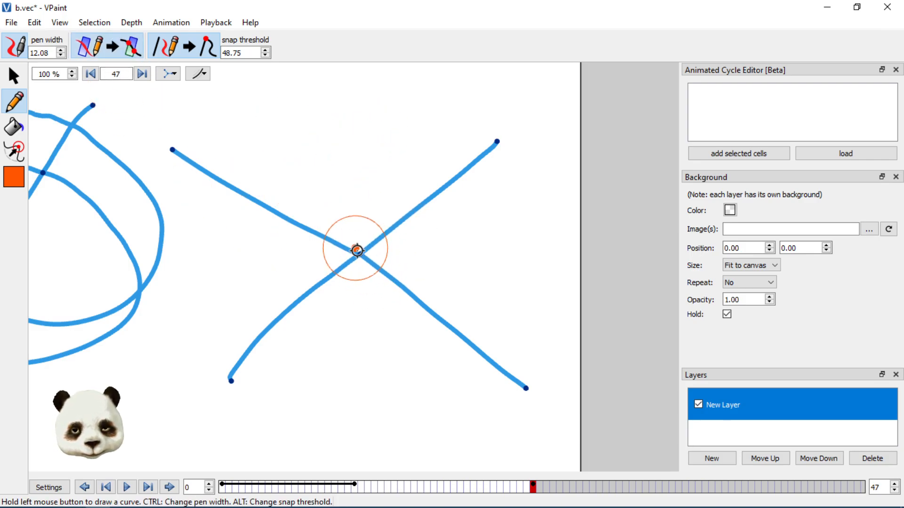
drag(364, 235, 386, 114)
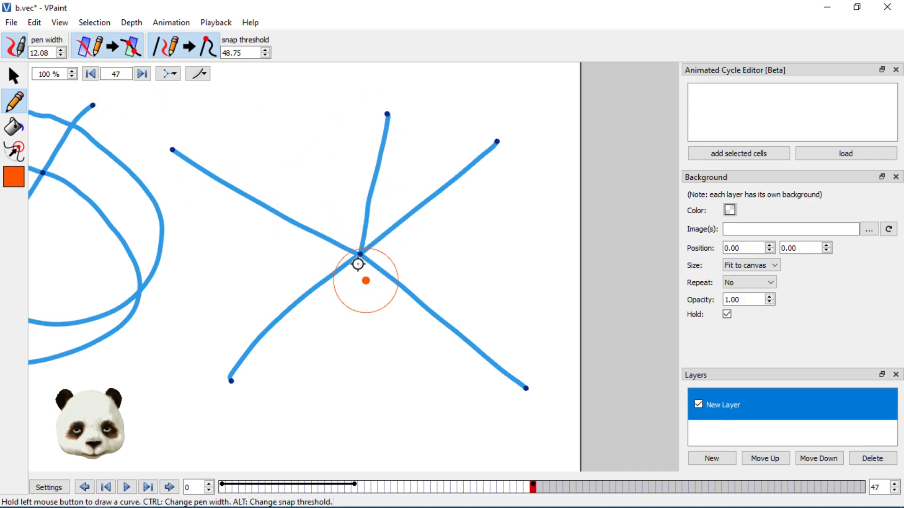
drag(359, 255, 393, 415)
drag(360, 254, 549, 250)
drag(360, 255, 199, 271)
click(14, 76)
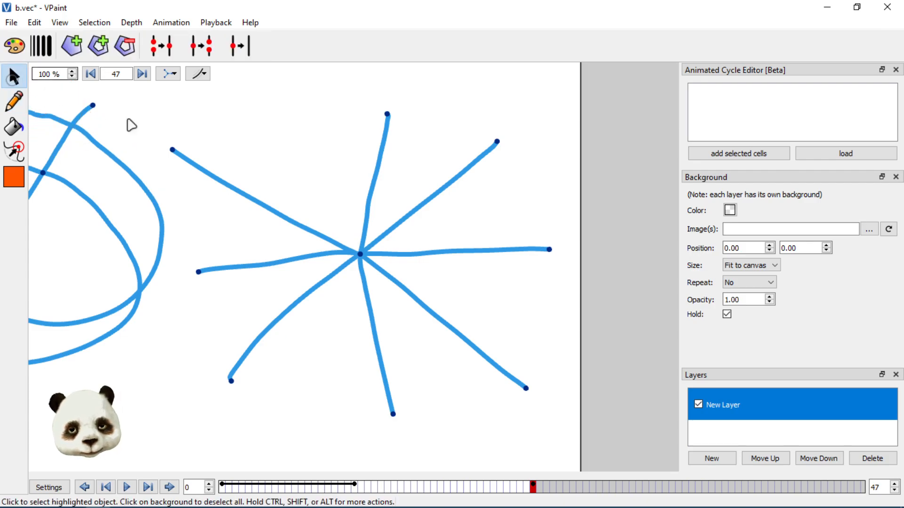
mouse_move(360, 254)
mouse_down()
mouse_move(391, 267)
mouse_move(418, 249)
mouse_move(371, 261)
mouse_move(341, 238)
mouse_move(363, 245)
mouse_up()
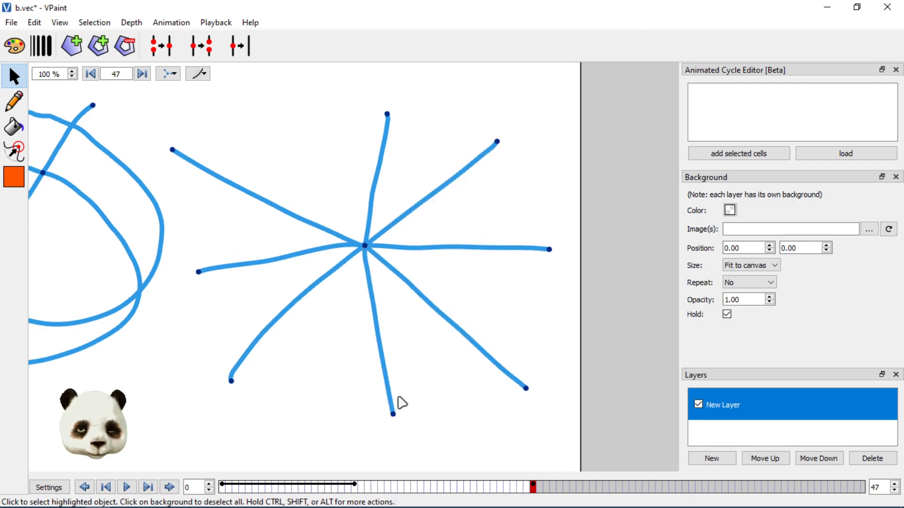
- Delete all the drawn curves on frame 0
click(226, 488)
click(220, 490)
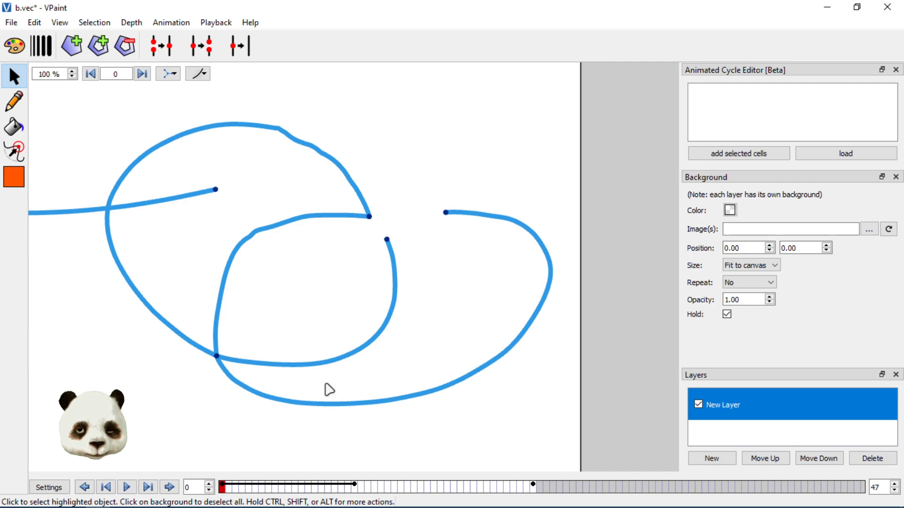
scroll(342, 370, down, 5)
scroll(342, 370, up, 1)
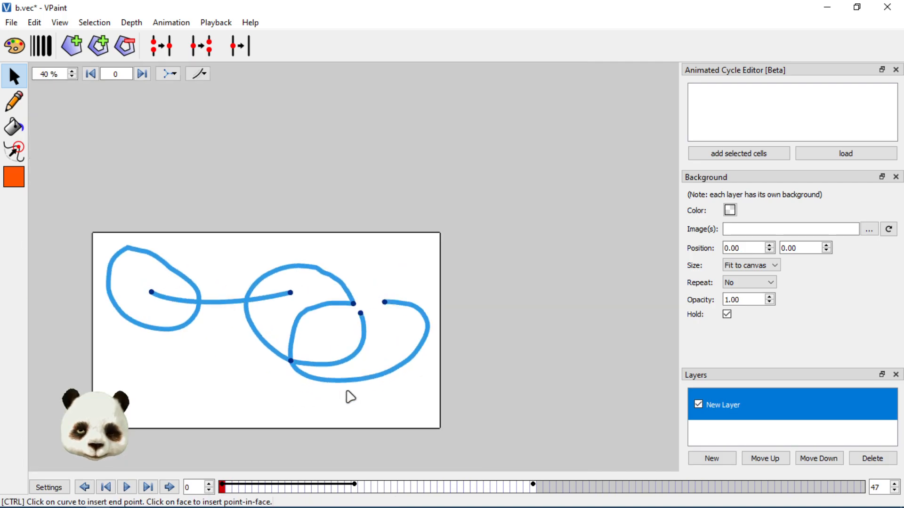
key(ctrl+a)
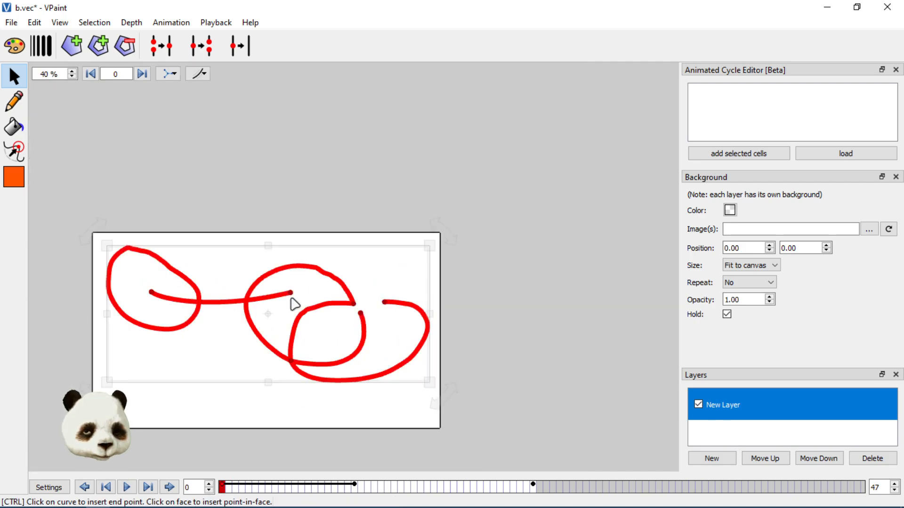
key(Delete)
- Delete all the drawn curves on frame 20
click(354, 486)
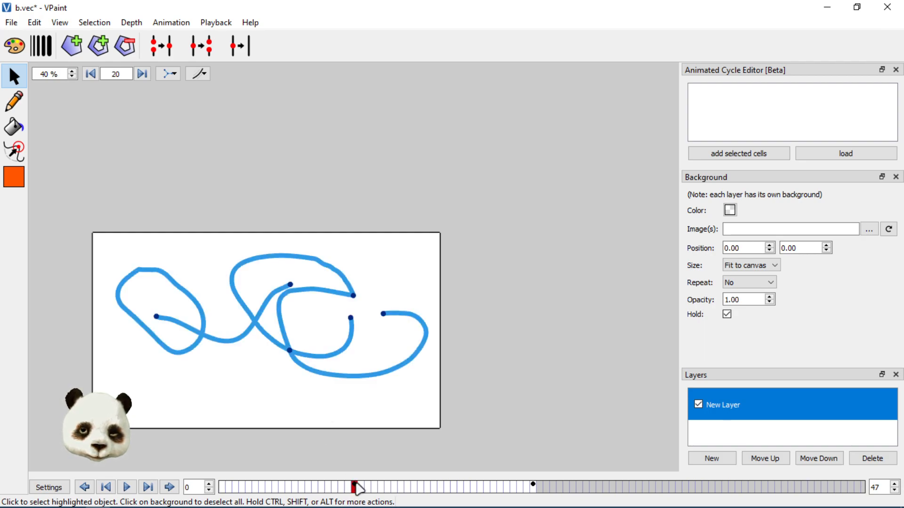
key(ctrl+a)
key(Delete)
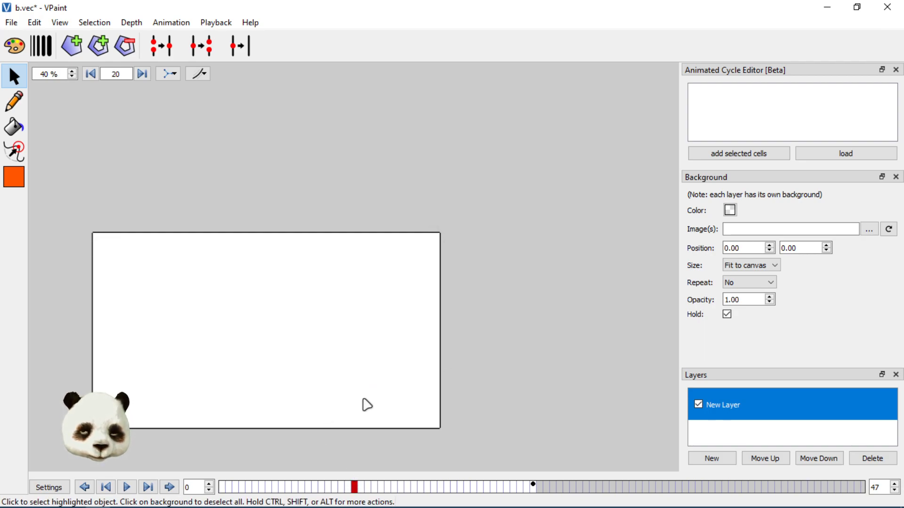
- Copy the star-shaped drawing on frame 47 and motion paste it into frame 0
click(534, 488)
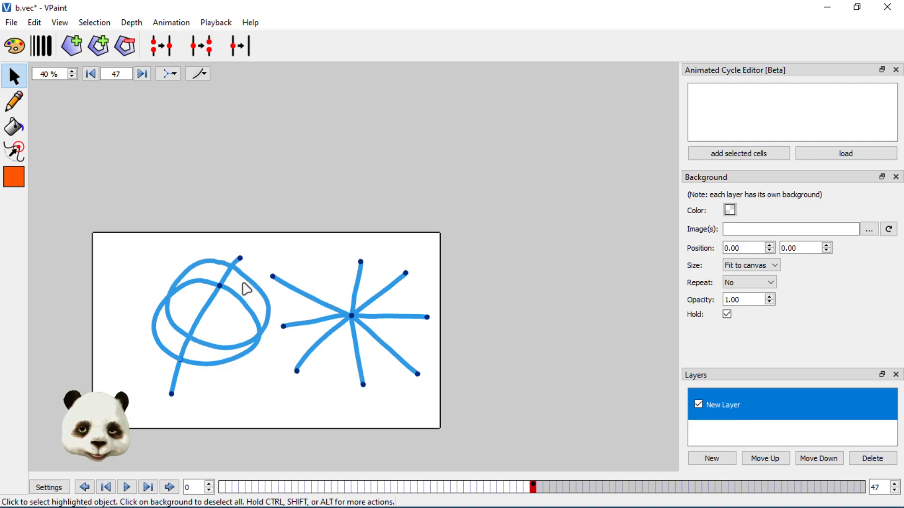
mouse_move(259, 226)
mouse_down()
mouse_move(439, 398)
mouse_move(379, 301)
mouse_up()
drag(468, 200, 271, 423)
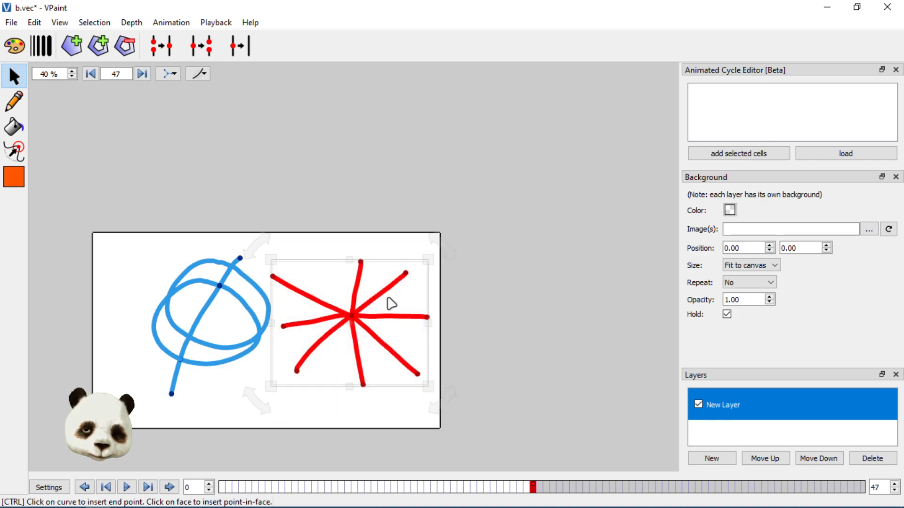
click(223, 485)
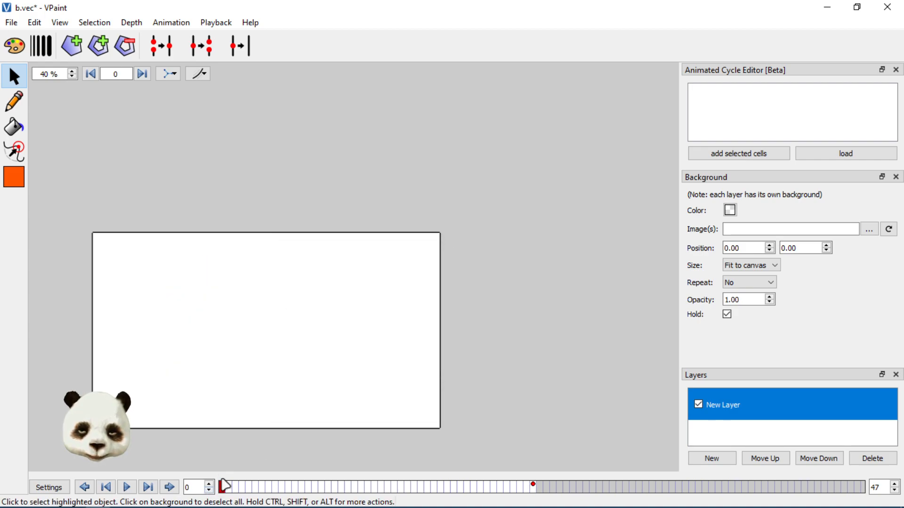
click(218, 24)
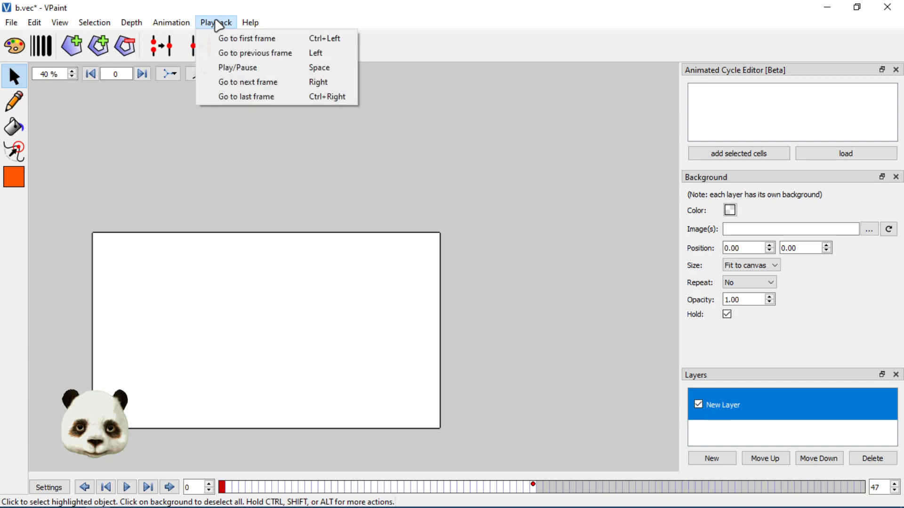
mouse_move(189, 26)
mouse_move(219, 26)
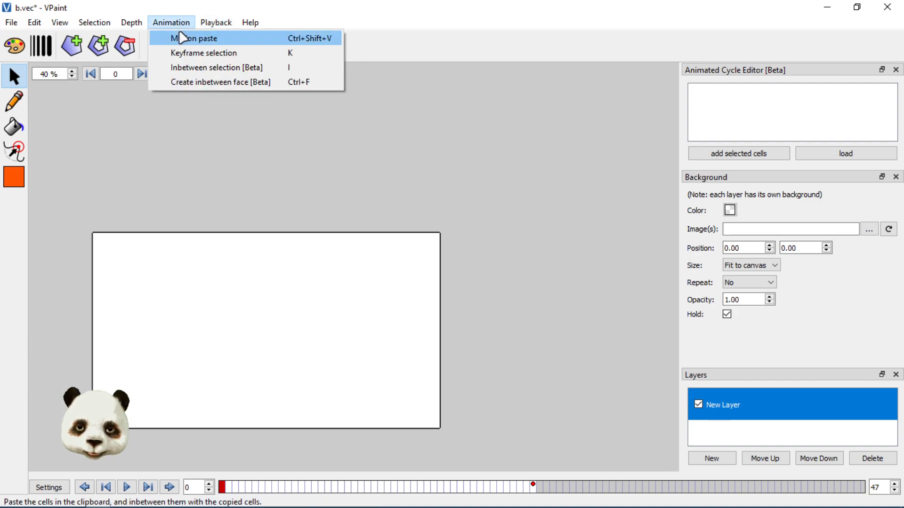
click(182, 37)
- Try to sketch a closed loop across the star's arms around its centre on frame 0, and undo it together with the motion paste
scroll(303, 263, up, 5)
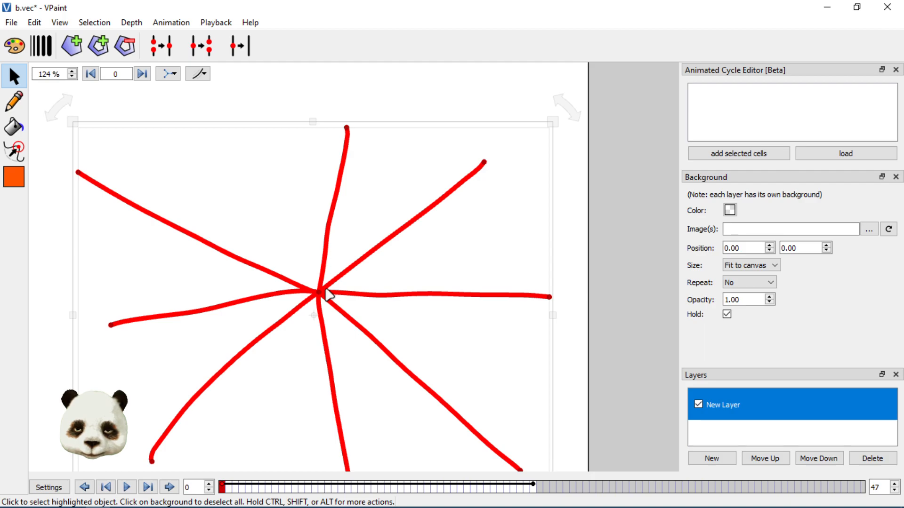
scroll(326, 293, down, 1)
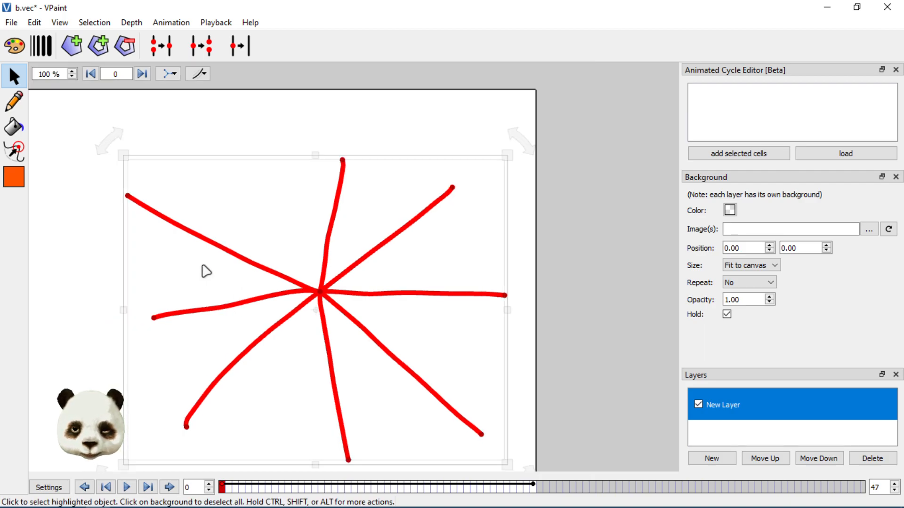
click(14, 101)
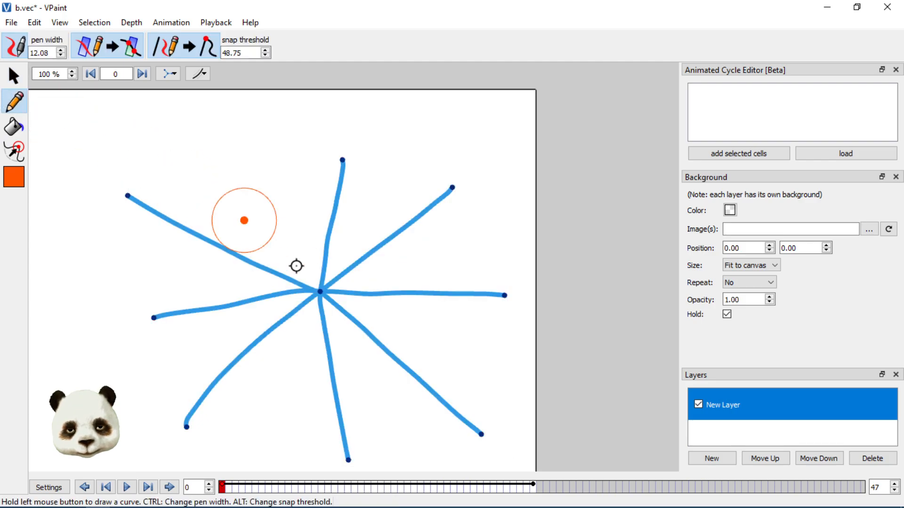
mouse_move(312, 252)
mouse_down()
mouse_move(268, 277)
mouse_move(389, 279)
mouse_move(292, 272)
mouse_up()
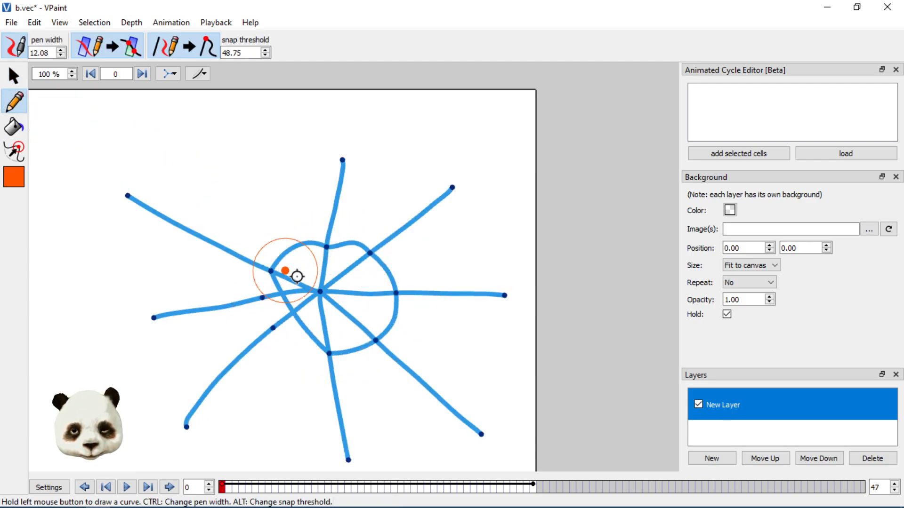
key(ctrl+z)
key(ctrl+z)
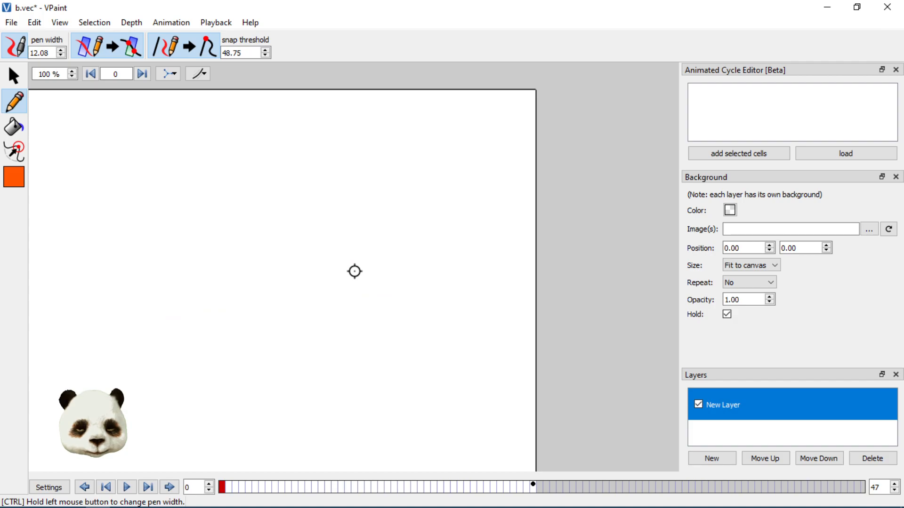
- Check the star drawing on frame 47, and sketch on frame 0 a closed loop with one ray going up
click(533, 487)
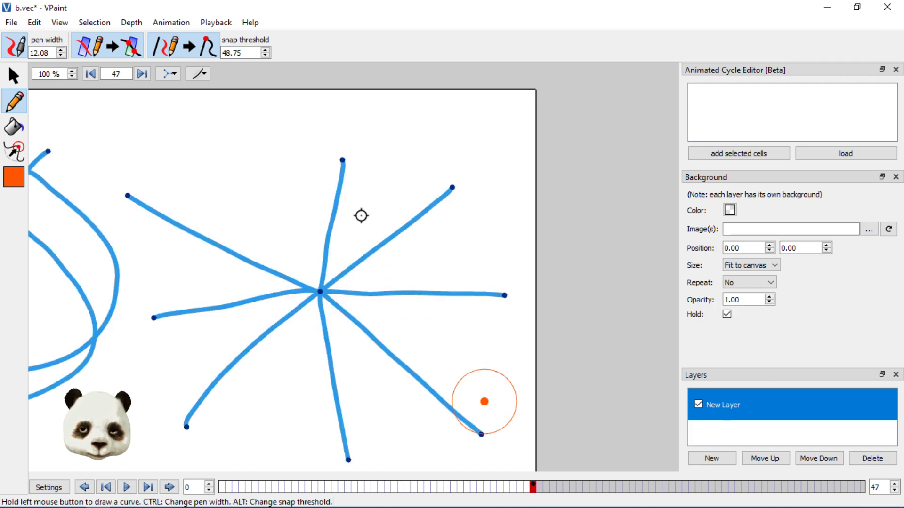
scroll(301, 160, down, 5)
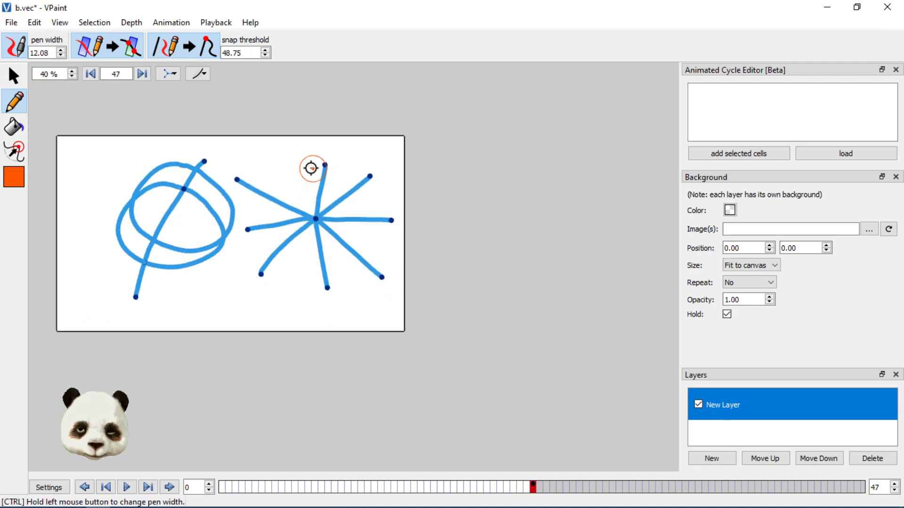
scroll(264, 244, up, 2)
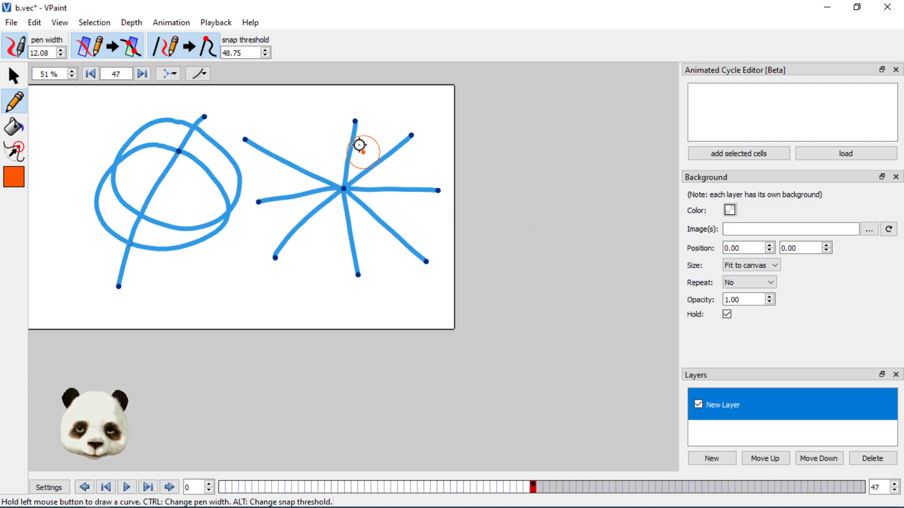
click(222, 487)
scroll(167, 202, up, 2)
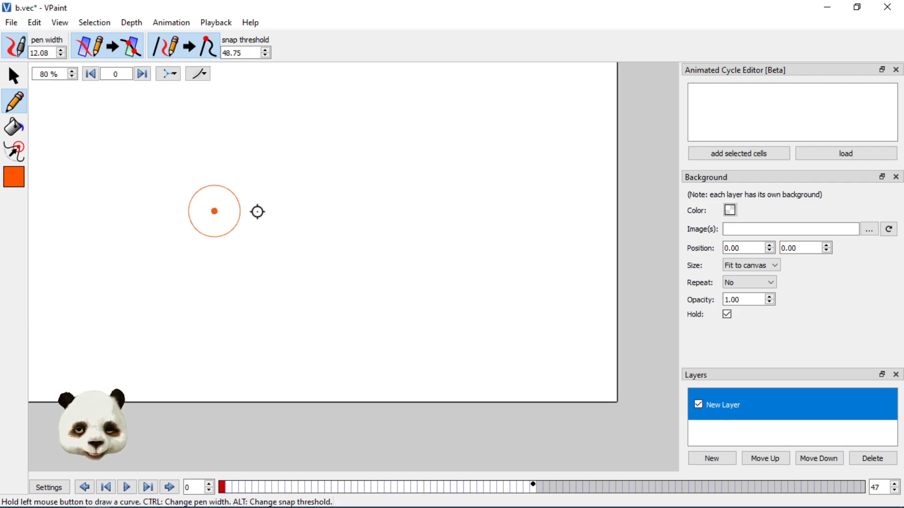
mouse_move(413, 179)
mouse_down()
mouse_move(364, 290)
mouse_move(536, 245)
mouse_move(416, 183)
mouse_move(425, 191)
mouse_move(457, 145)
mouse_move(442, 179)
mouse_move(436, 71)
mouse_up()
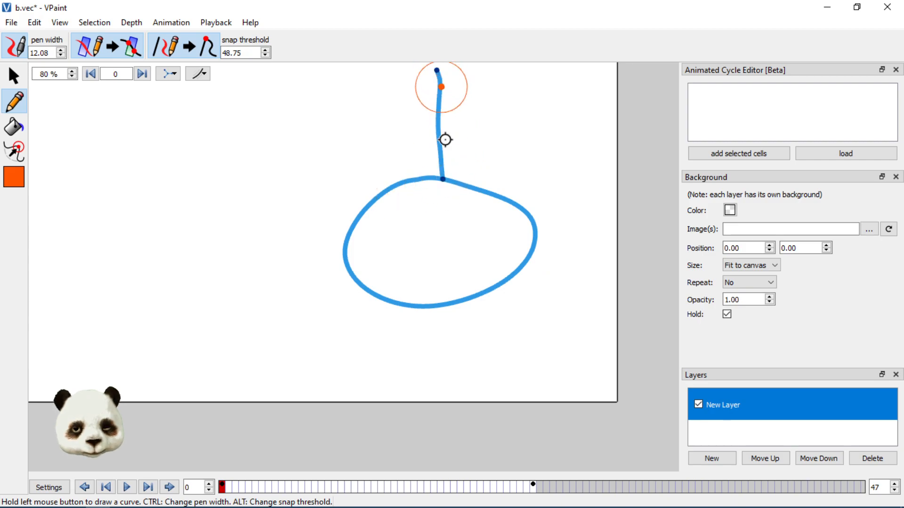
- Sketch six more rays running outward from the loop on frame 0, each starting on its outline
drag(433, 306, 436, 384)
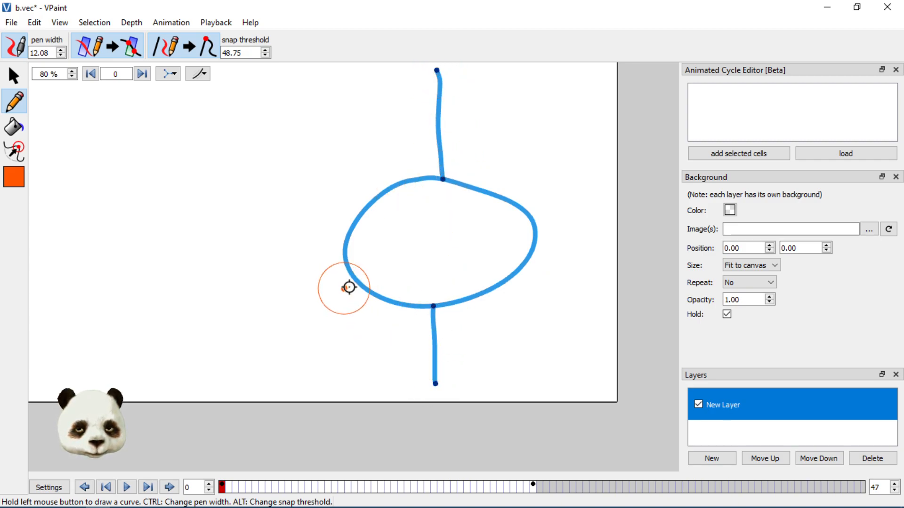
drag(357, 282, 280, 348)
drag(520, 207, 583, 152)
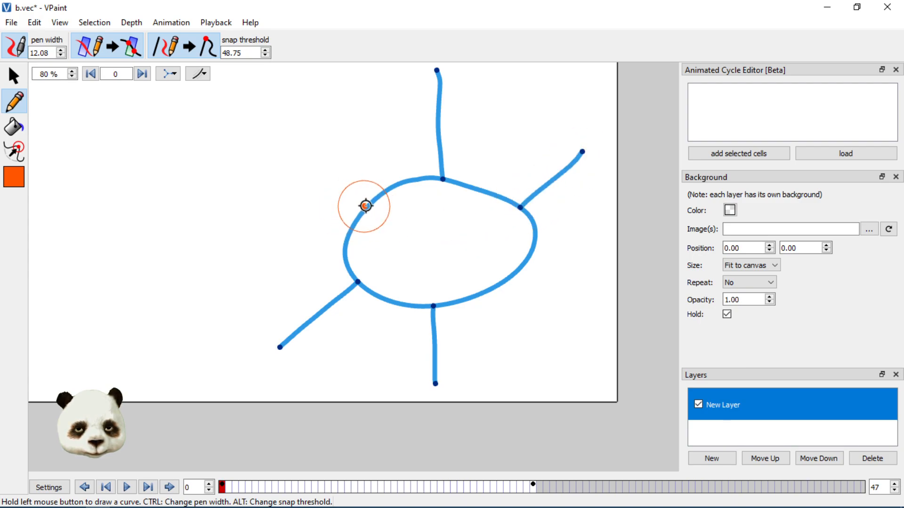
drag(366, 206, 238, 123)
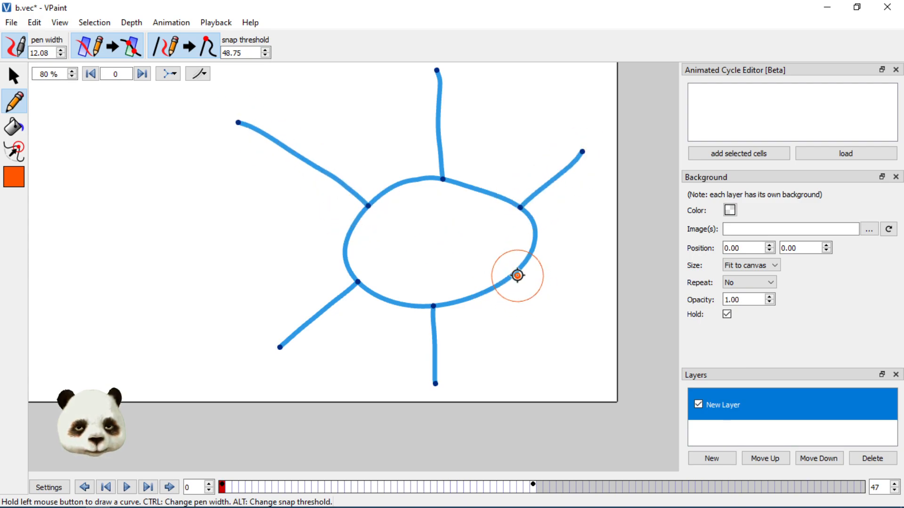
drag(517, 275, 610, 349)
drag(535, 241, 632, 238)
key(ctrl)
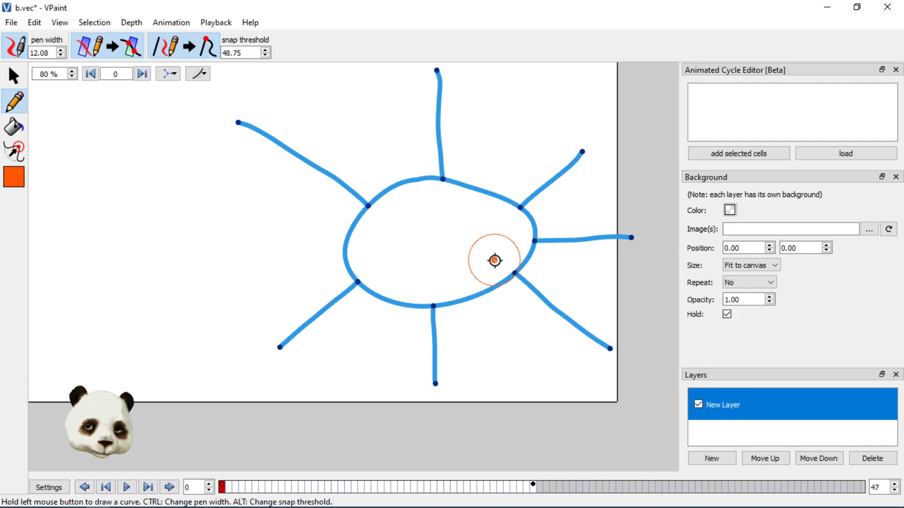
- Delete the current layer with its drawings and add a new empty layer
scroll(495, 261, down, 5)
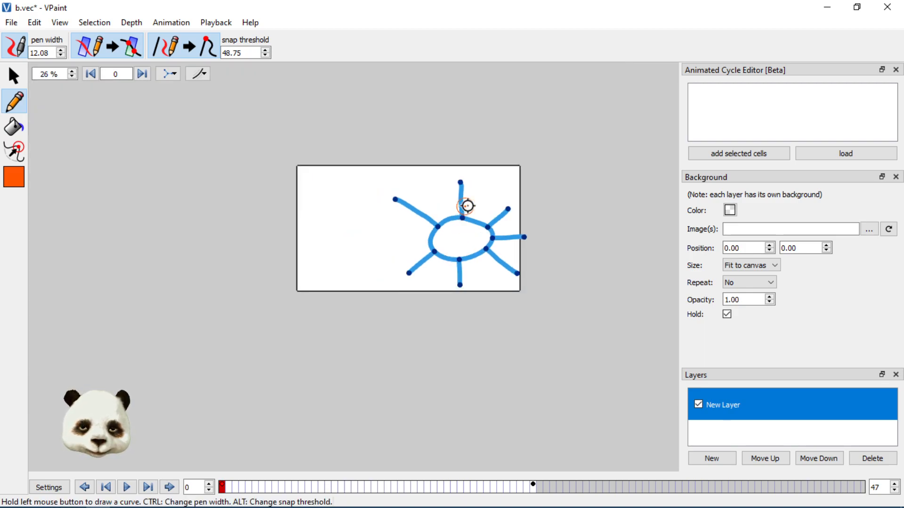
scroll(466, 207, up, 2)
click(878, 459)
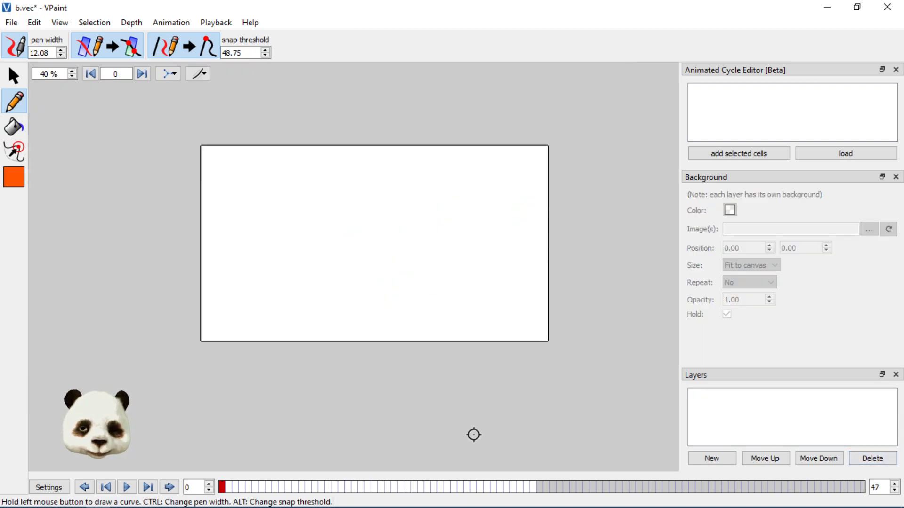
click(711, 459)
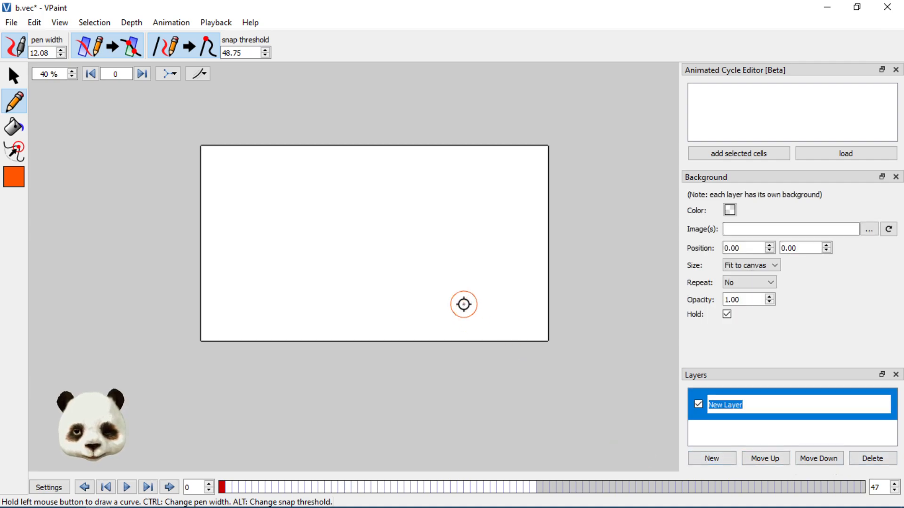
- Sketch a closed loop on frame 0 with two diagonal rays, to the upper right and lower left
mouse_move(363, 211)
mouse_down()
mouse_move(326, 233)
mouse_move(382, 296)
mouse_move(414, 225)
mouse_move(357, 207)
mouse_move(409, 218)
mouse_move(453, 177)
mouse_up()
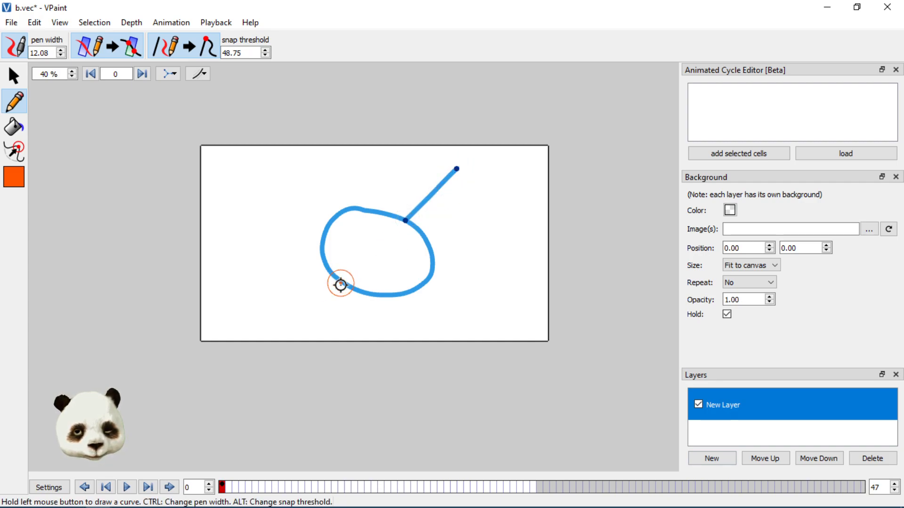
drag(342, 283, 295, 331)
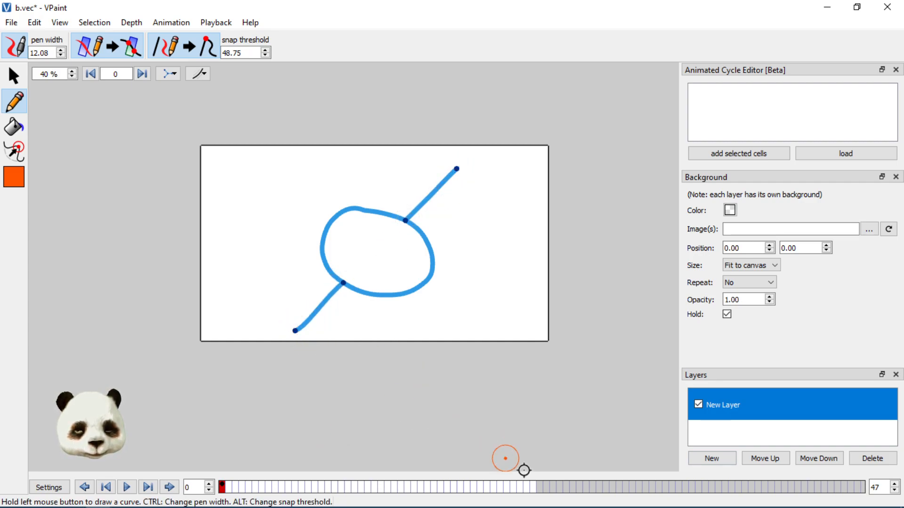
- Try to sketch a third ray from the loop to the upper left on frame 0, and undo it
click(534, 488)
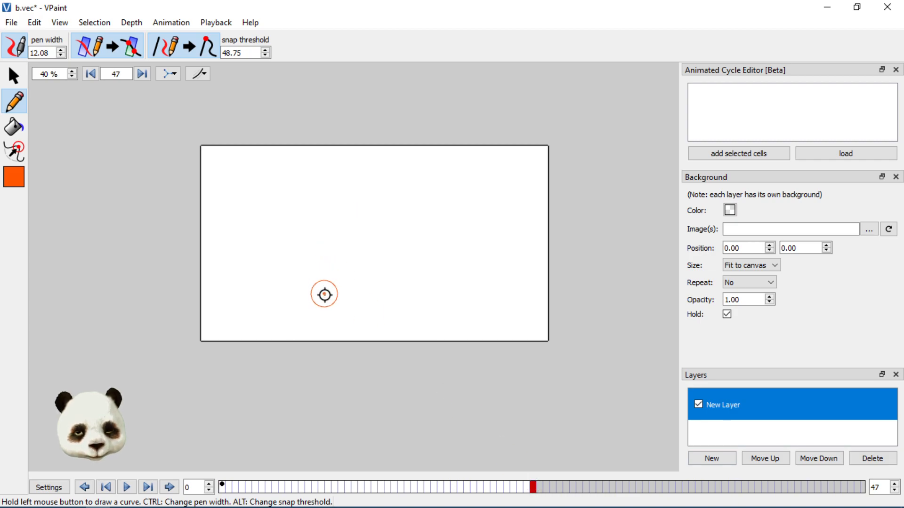
click(222, 488)
drag(333, 217, 266, 162)
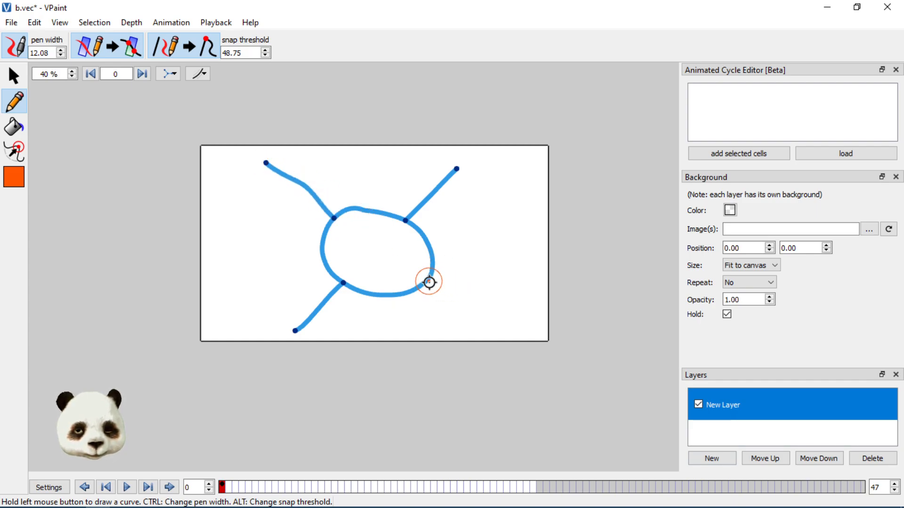
key(ctrl+z)
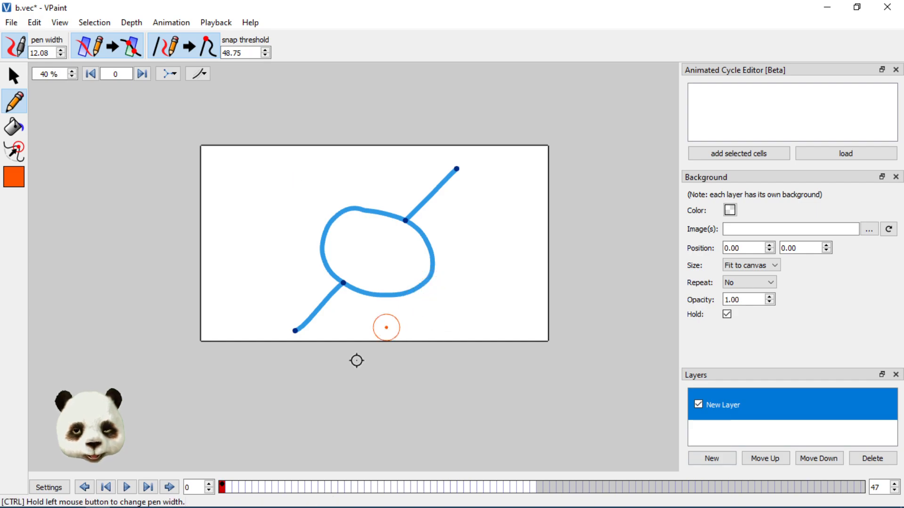
- Sketch two diagonal strokes sharing a middle vertex on frame 47, and test moving that vertex
click(533, 488)
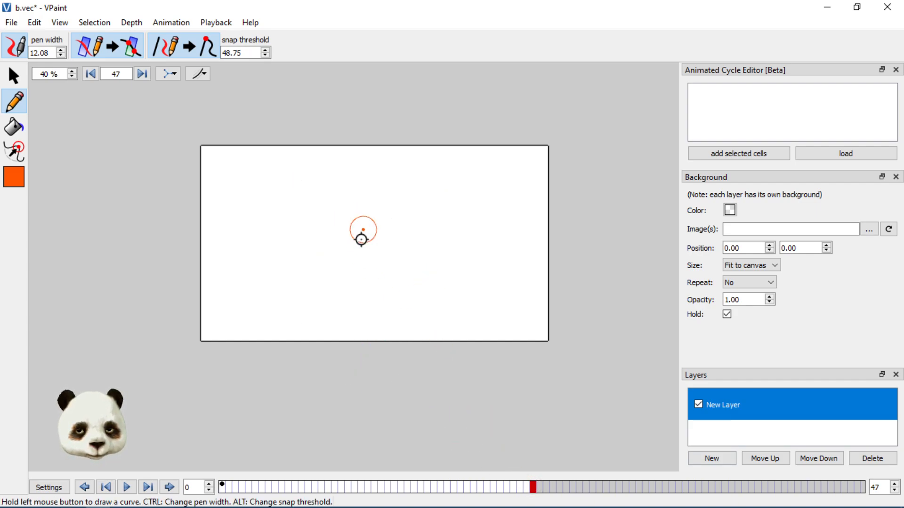
drag(319, 295, 442, 163)
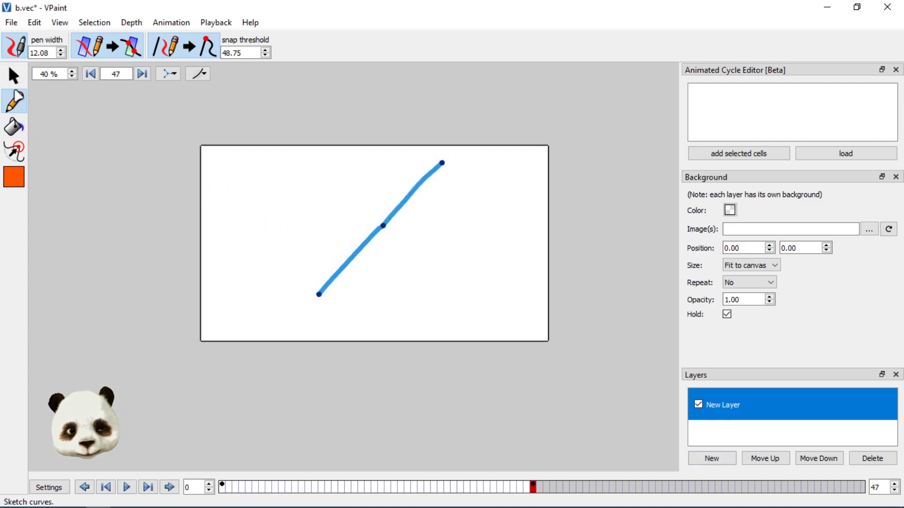
click(13, 81)
drag(380, 233, 401, 246)
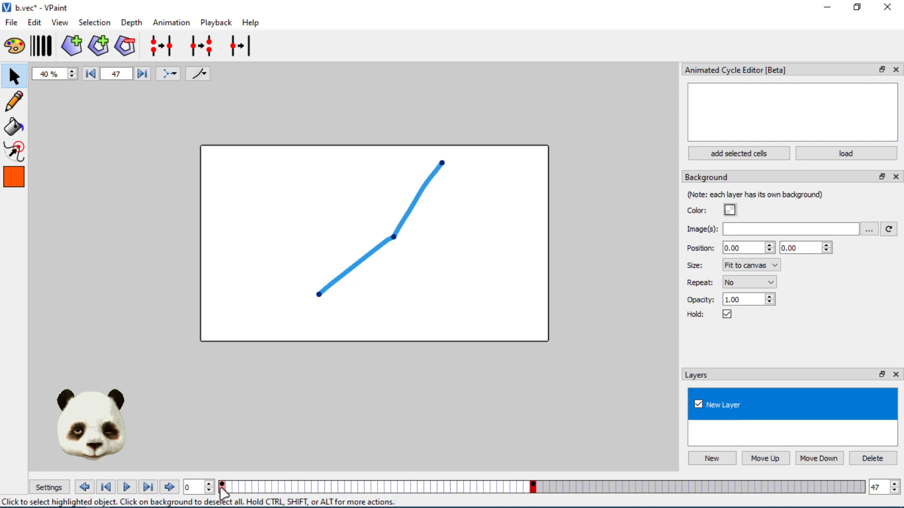
- Delete both halves of the loop on frame 0, keeping the two diagonal strokes
click(223, 486)
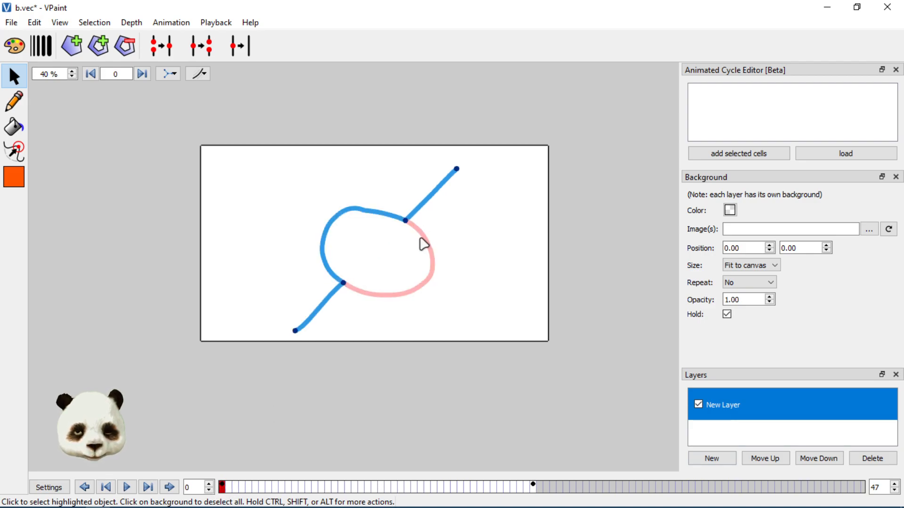
click(346, 211)
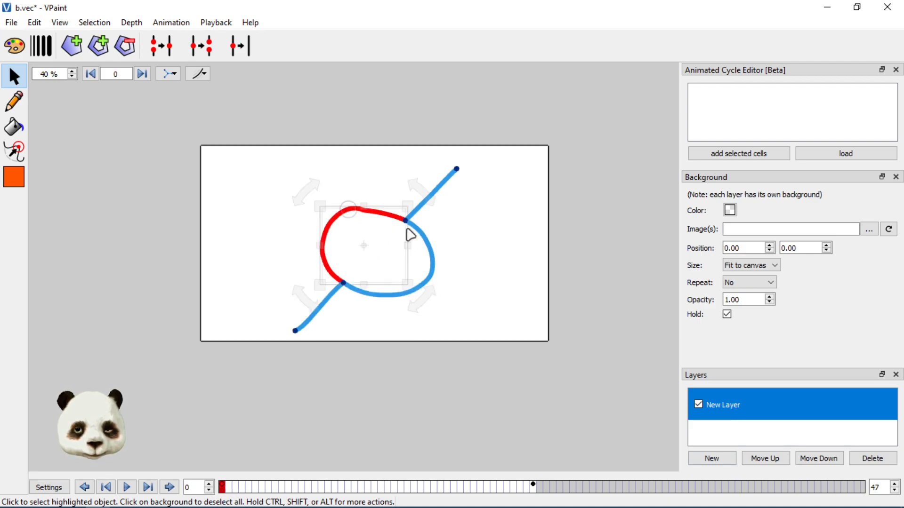
shift+click(433, 268)
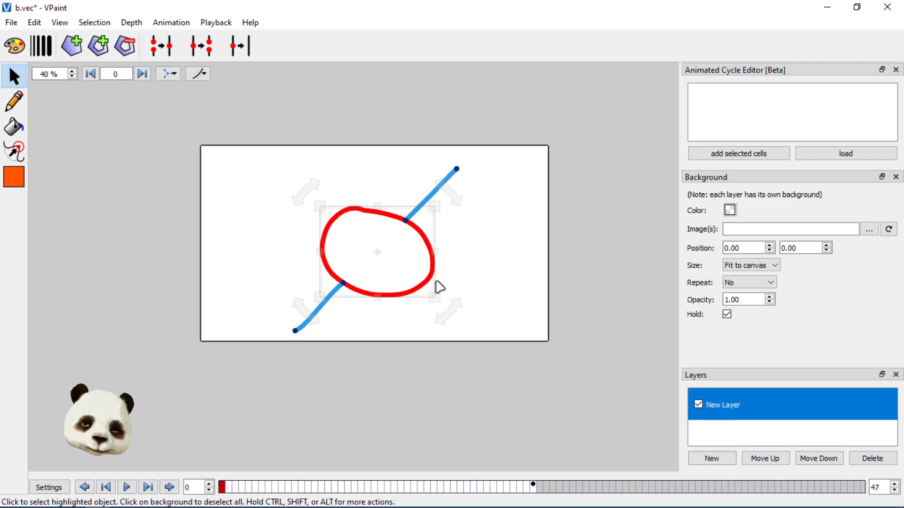
click(438, 286)
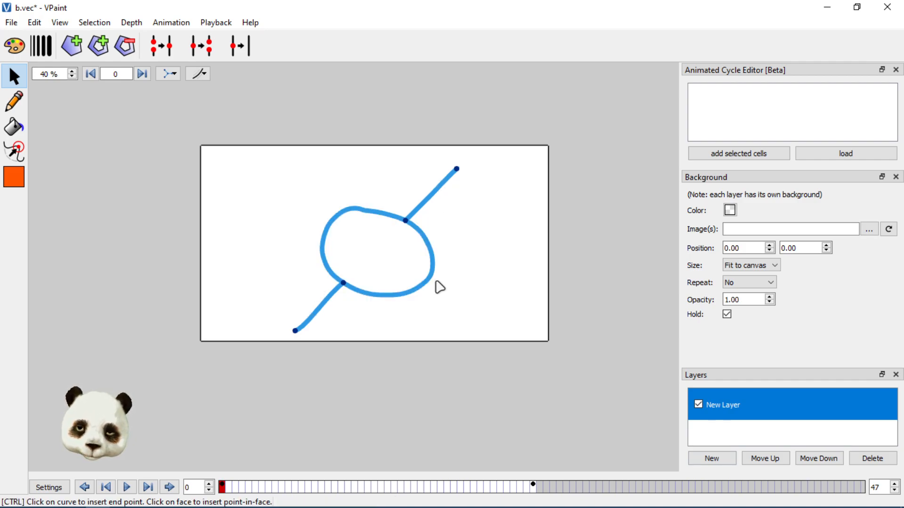
click(432, 277)
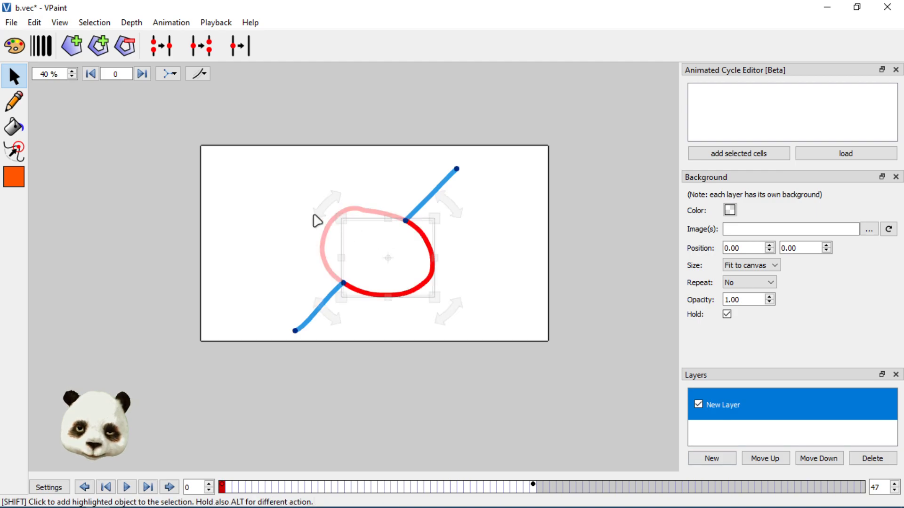
shift+click(319, 230)
key(Delete)
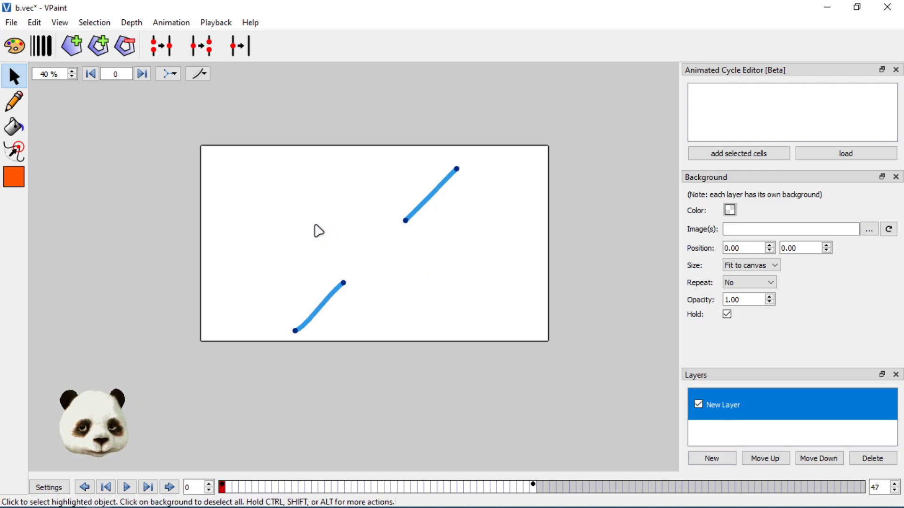
- Sketch a separate closed loop between the two diagonal strokes on frame 0, without cutting it at other curves
click(20, 101)
mouse_move(386, 210)
mouse_down()
mouse_move(321, 253)
mouse_move(438, 289)
mouse_move(367, 216)
mouse_move(378, 259)
mouse_move(357, 282)
mouse_move(427, 255)
mouse_move(335, 219)
mouse_move(351, 216)
mouse_up()
key(ctrl+z)
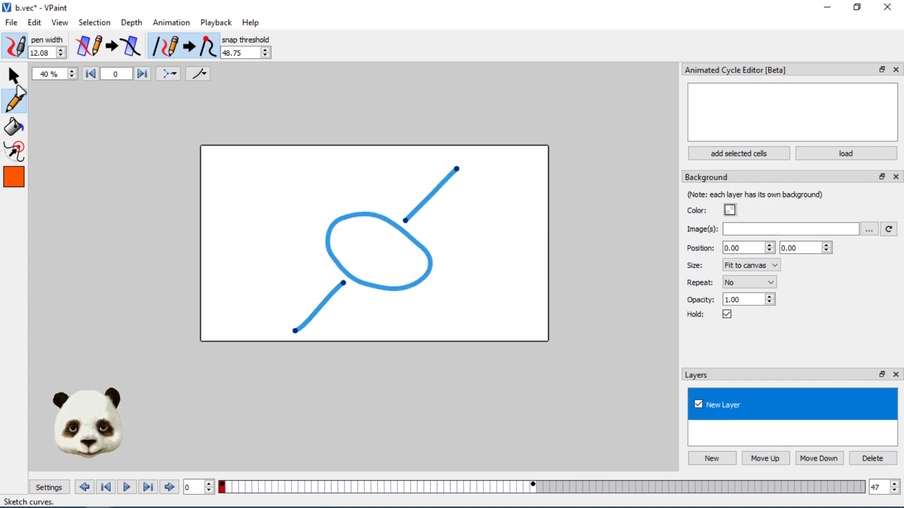
- Move the inner end vertices of both diagonal strokes onto the loop, and shift the loop slightly up and left
click(15, 76)
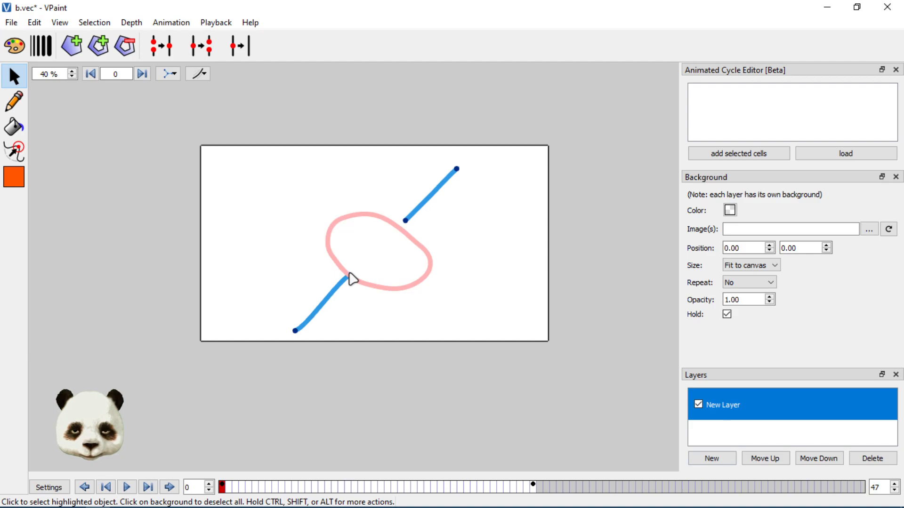
drag(349, 275, 348, 274)
drag(397, 231, 397, 229)
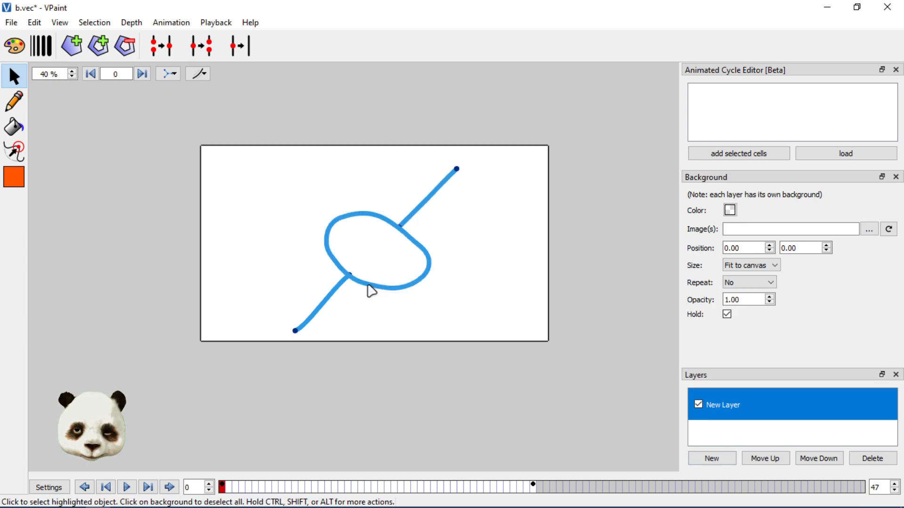
drag(369, 288, 367, 283)
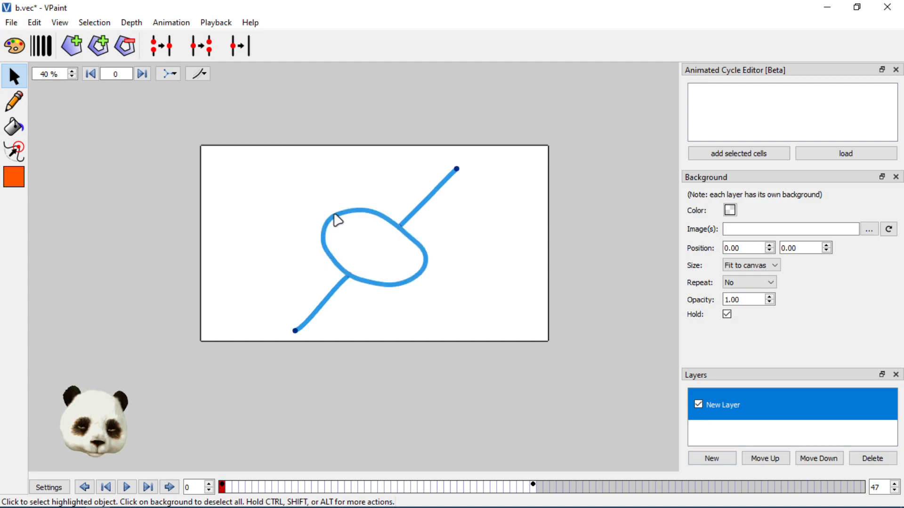
- Create an inbetween from the closed loop on frame 0 to the middle vertex on frame 47
click(382, 285)
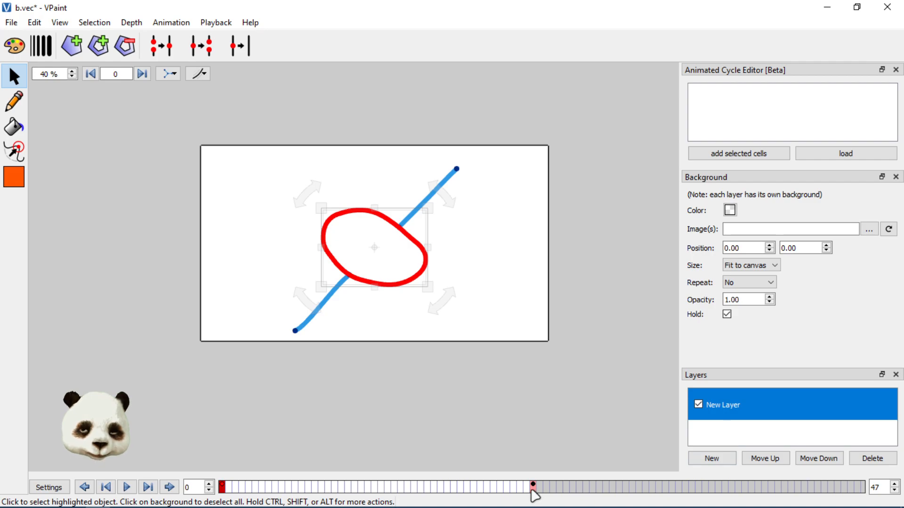
click(533, 489)
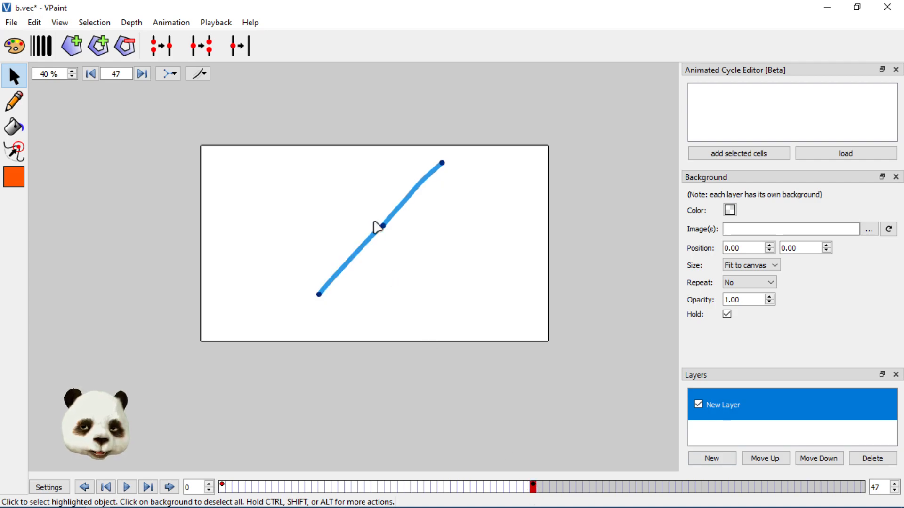
key(shift)
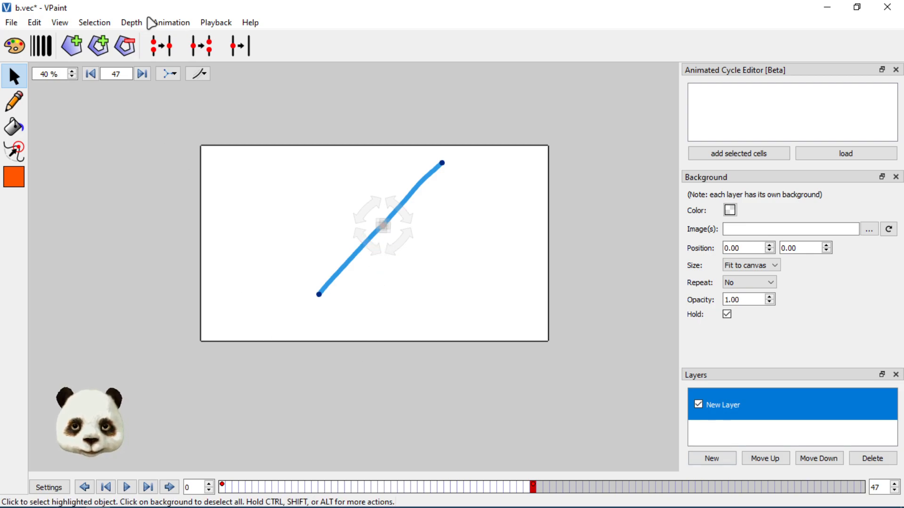
click(179, 23)
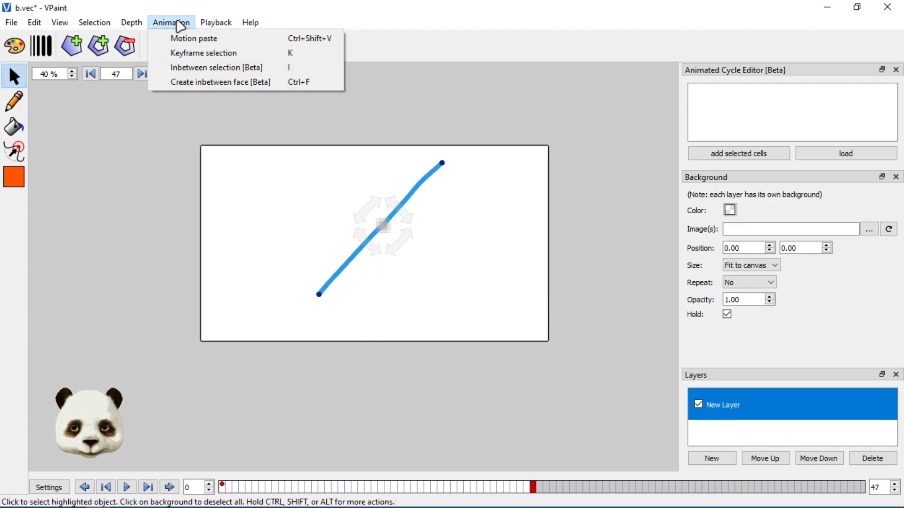
click(183, 69)
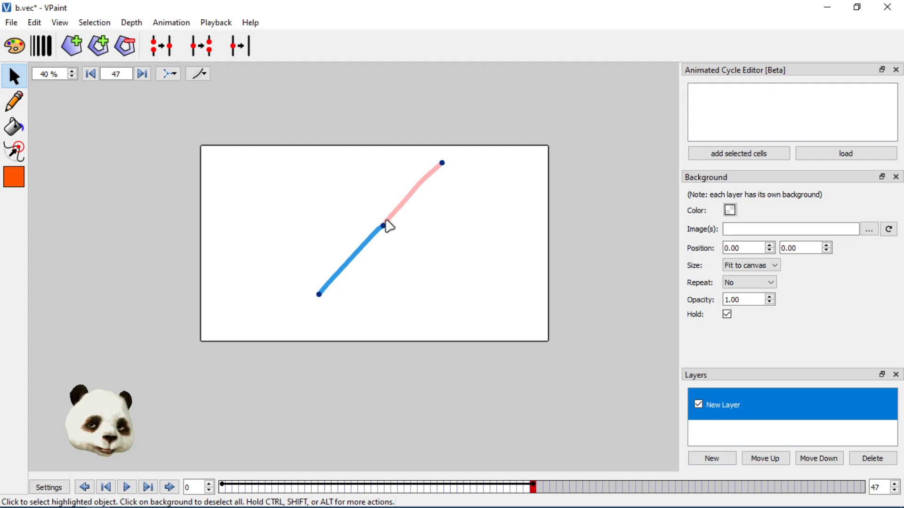
- Shift the middle vertex on frame 47 down and right, and inbetween the lower diagonal stroke from frame 0 to frame 47
drag(383, 226, 399, 241)
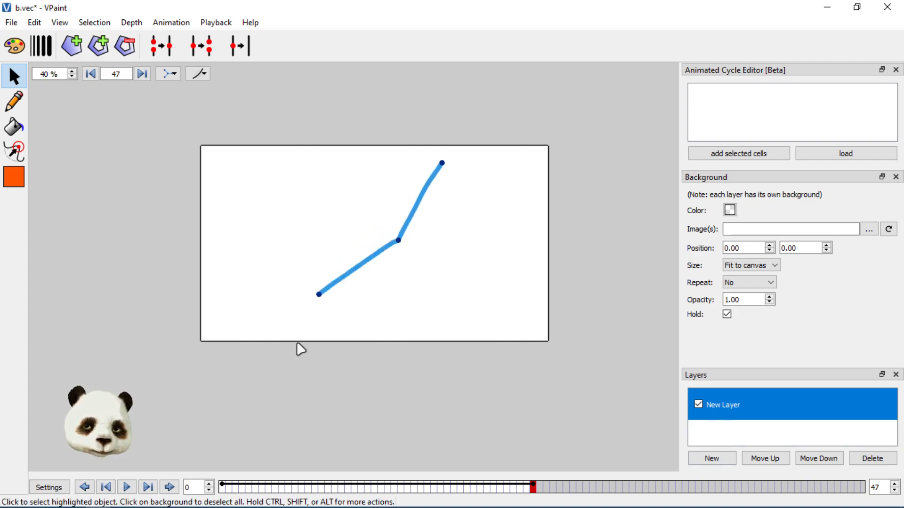
click(227, 488)
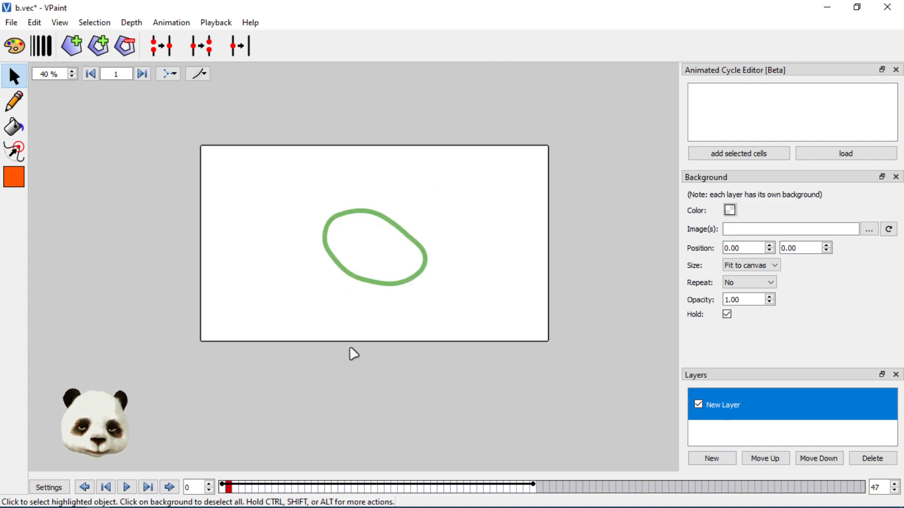
click(222, 486)
click(322, 314)
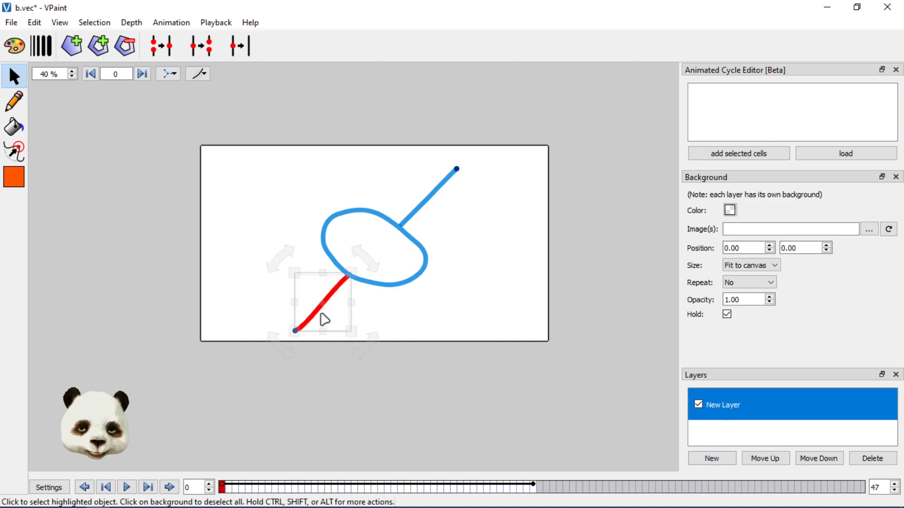
click(534, 487)
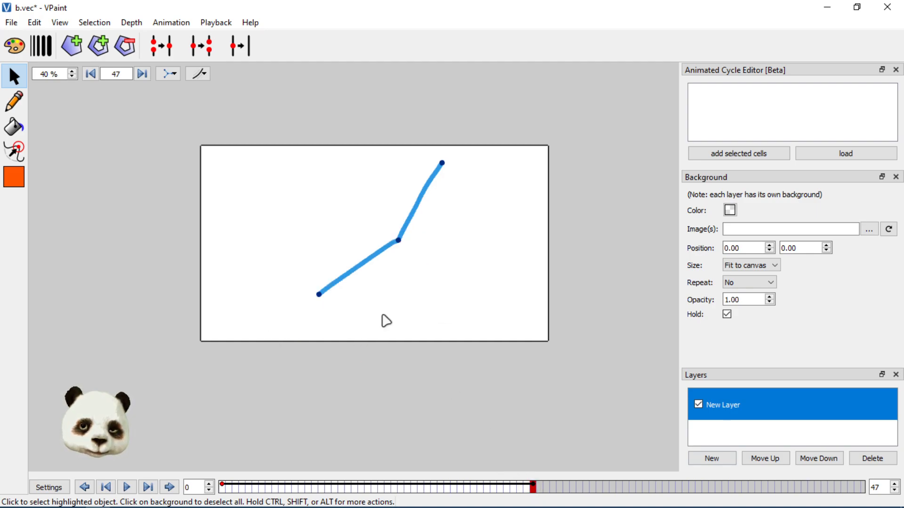
shift+click(355, 272)
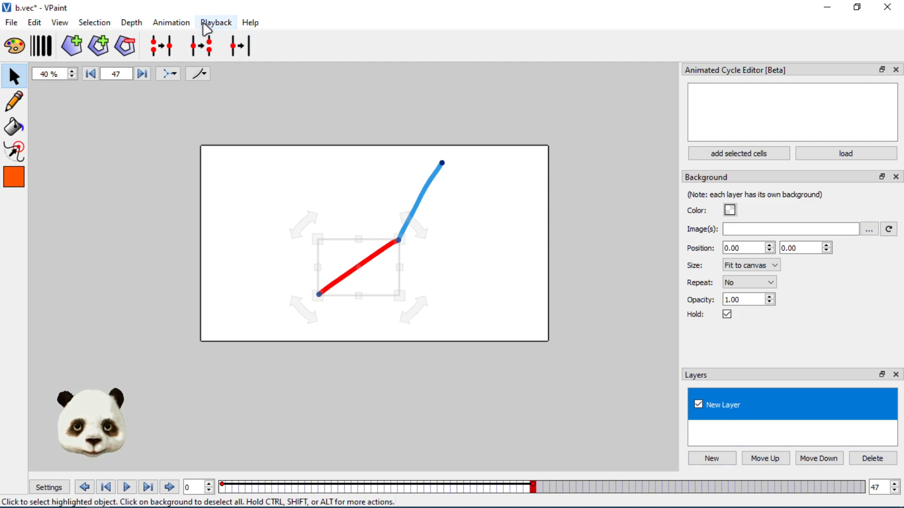
click(177, 23)
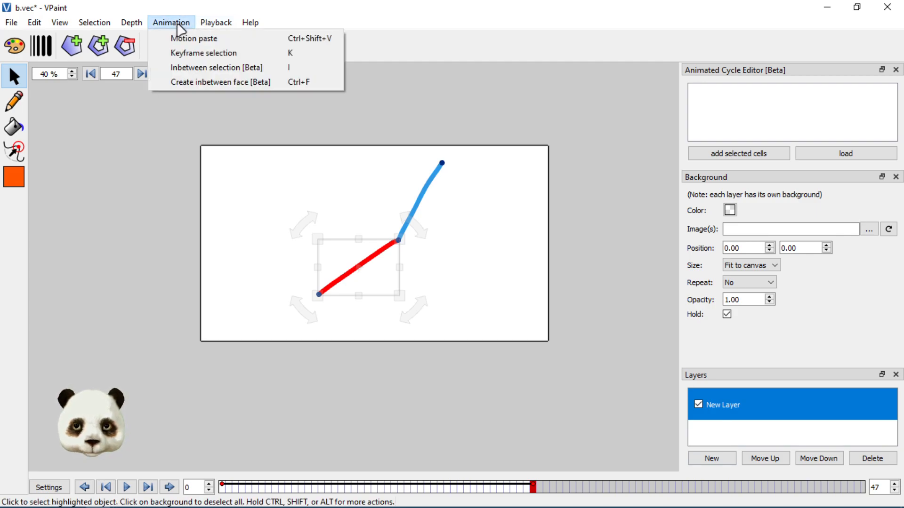
click(187, 68)
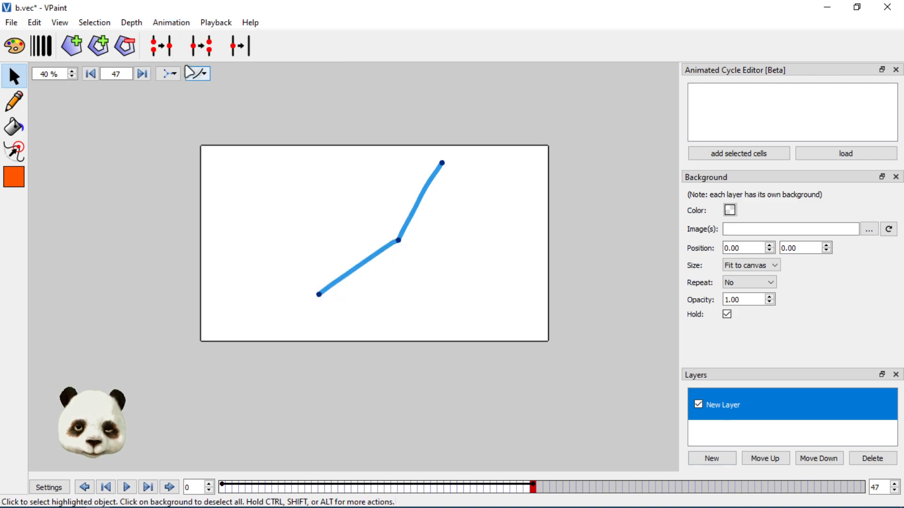
- Create an inbetween from the upper diagonal stroke on frame 0 to the upper stroke on frame 47
click(222, 488)
click(426, 199)
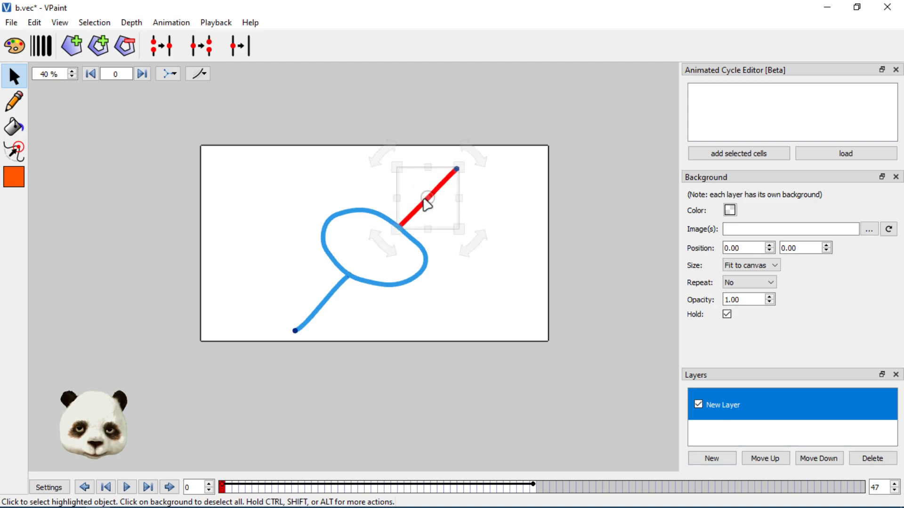
click(532, 487)
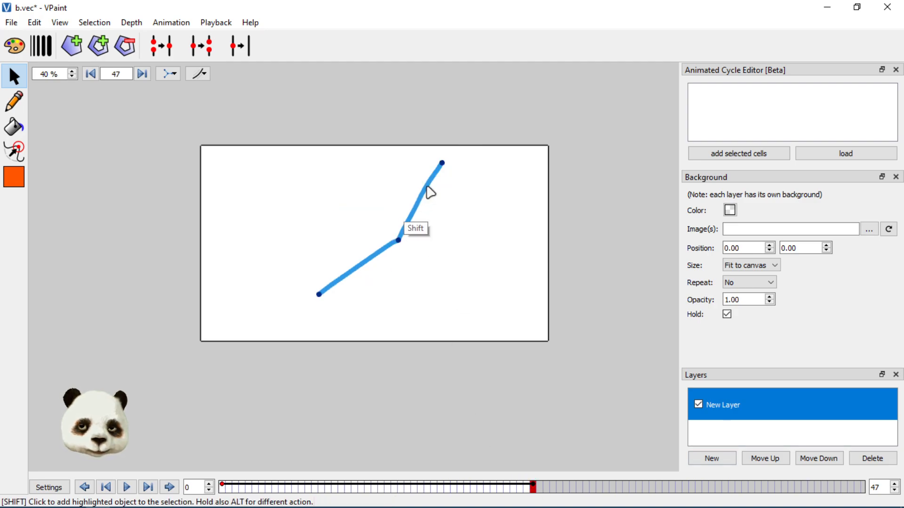
shift+click(427, 192)
click(172, 23)
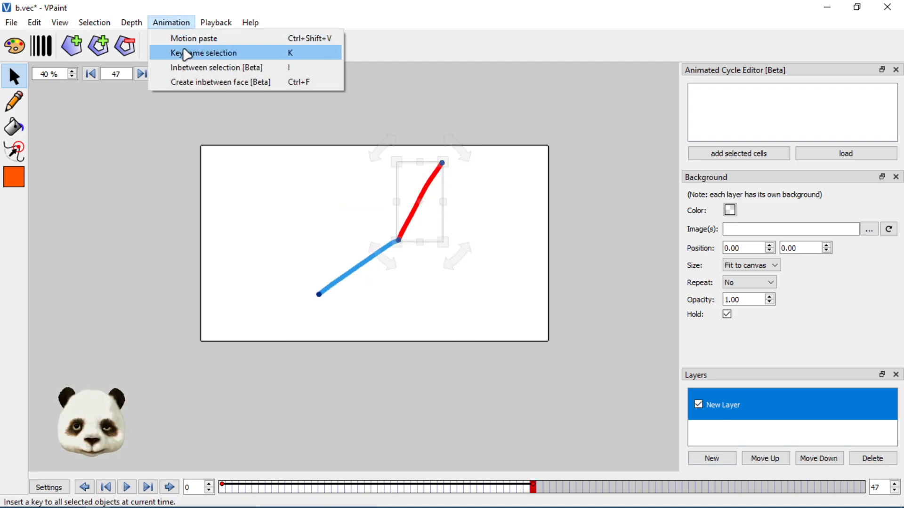
click(188, 68)
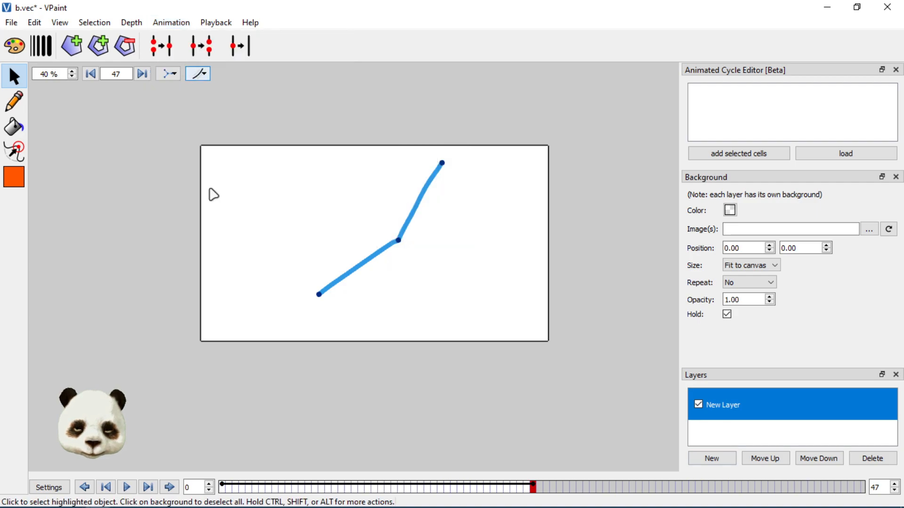
- Play the animation from frame 0, and step backward through the frames to examine the inbetweened loop and strokes
click(222, 488)
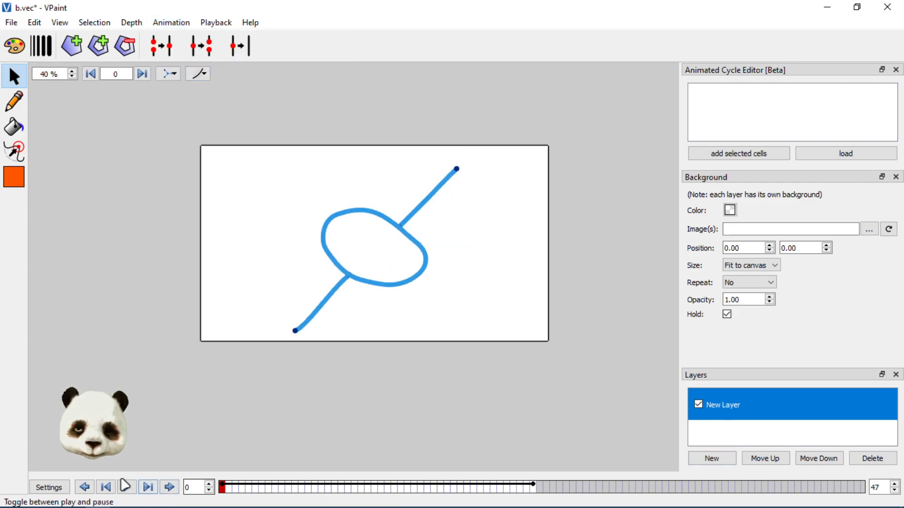
click(127, 488)
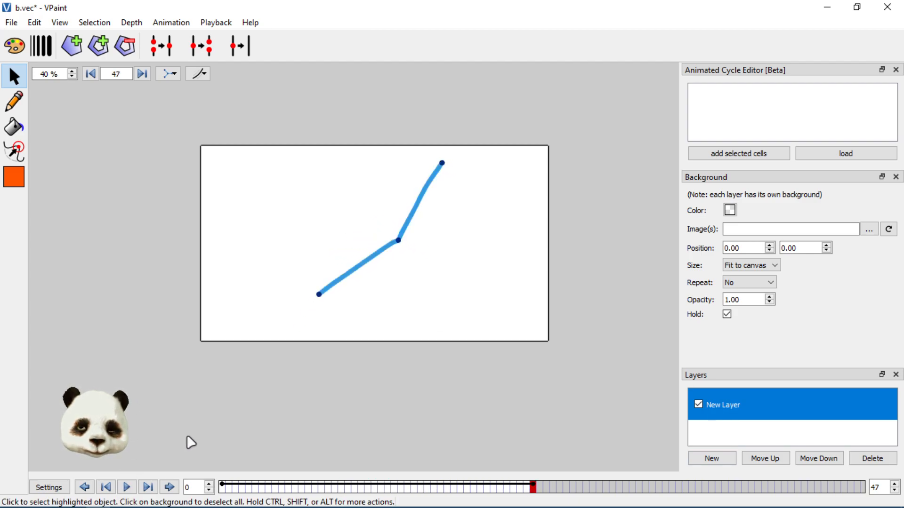
key(Left)
key(Left)
key(Left)
key(Left)
key(Left)
key(Left)
key(Left)
key(Left)
key(Left)
key(Left)
key(Left)
key(Left)
key(Left)
key(Left)
key(Left)
key(Left)
key(Left)
key(Left)
key(Left)
key(Left)
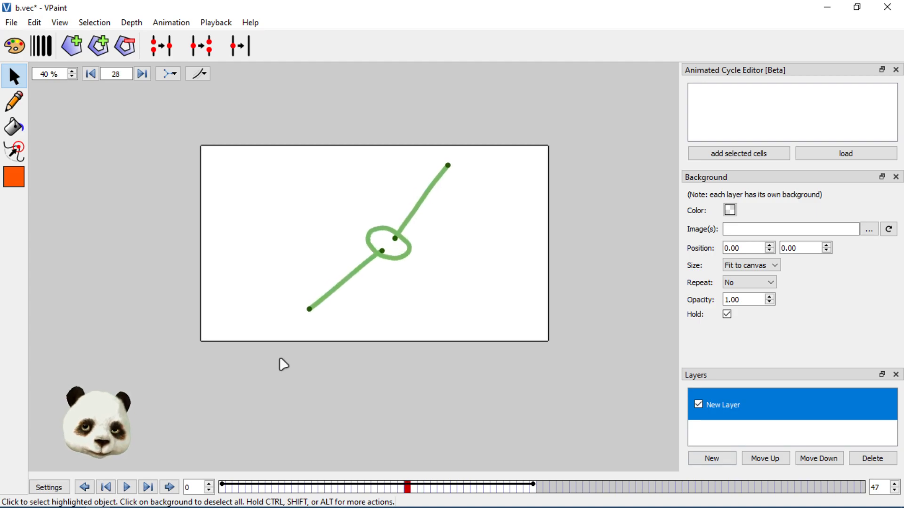
key(Left)
key(Left)
key(Left)
key(Left)
key(Left)
key(Left)
key(Left)
key(Left)
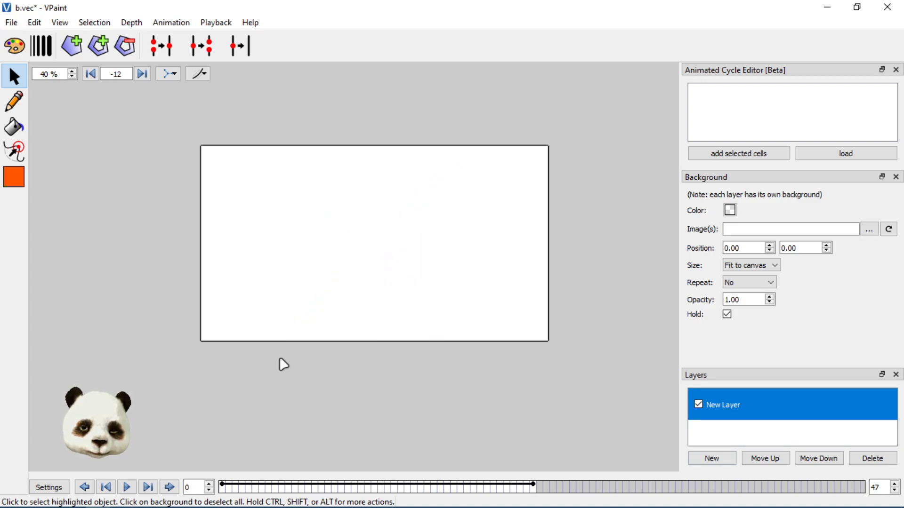
key(Right)
- Switch the canvas from outline display to the normal painted display and play the animation from frame 0
click(168, 73)
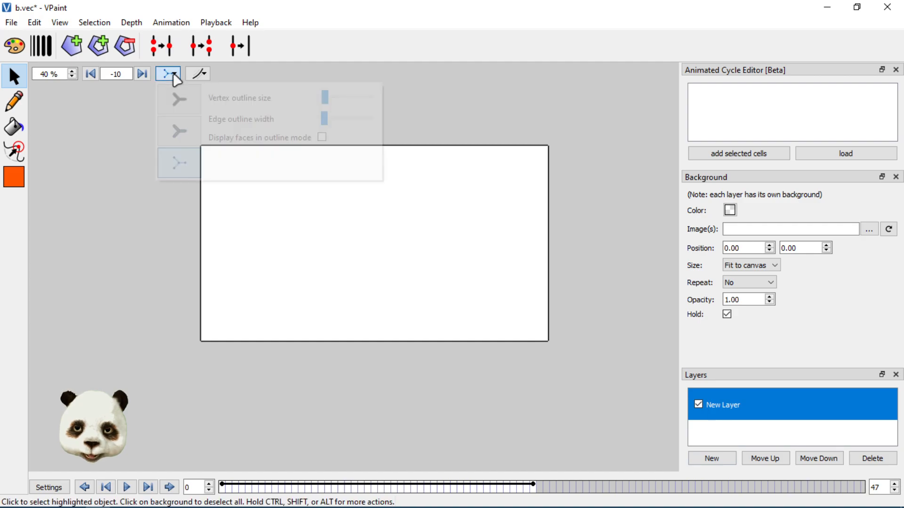
click(113, 259)
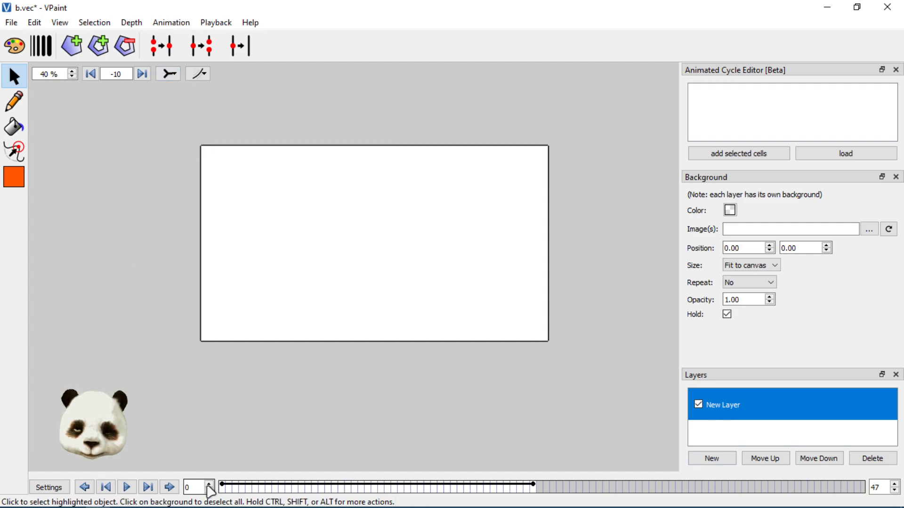
click(222, 488)
key(space)
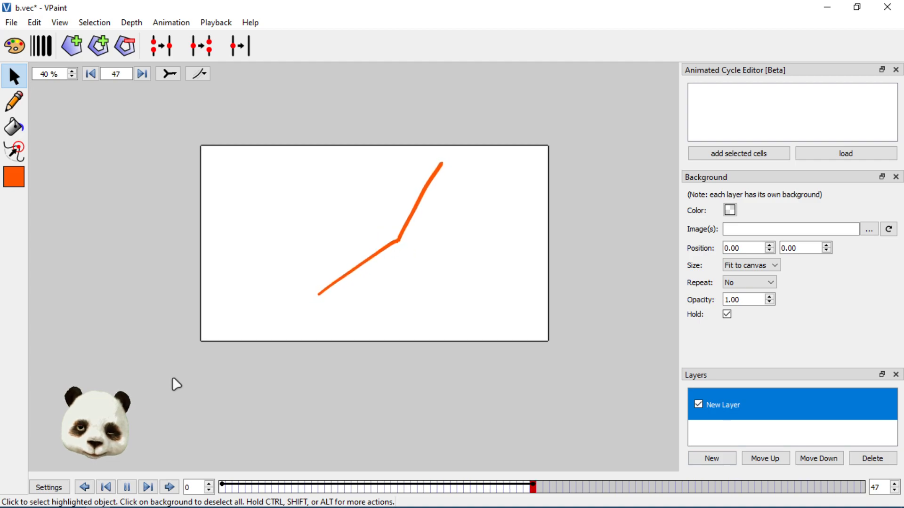
key(space)
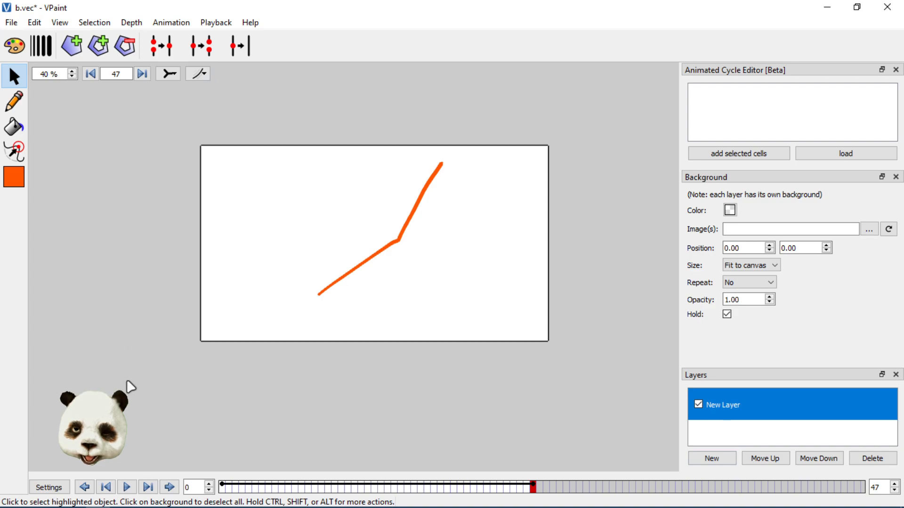
click(107, 487)
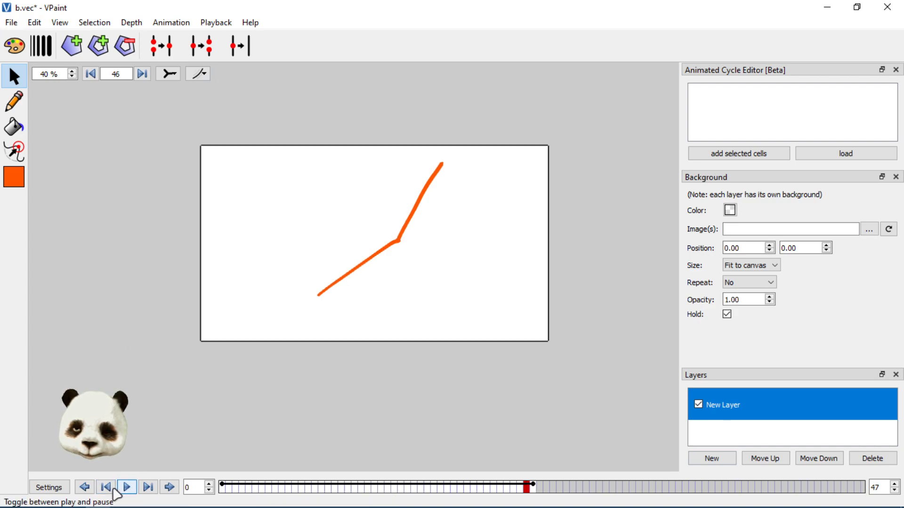
click(105, 487)
click(127, 487)
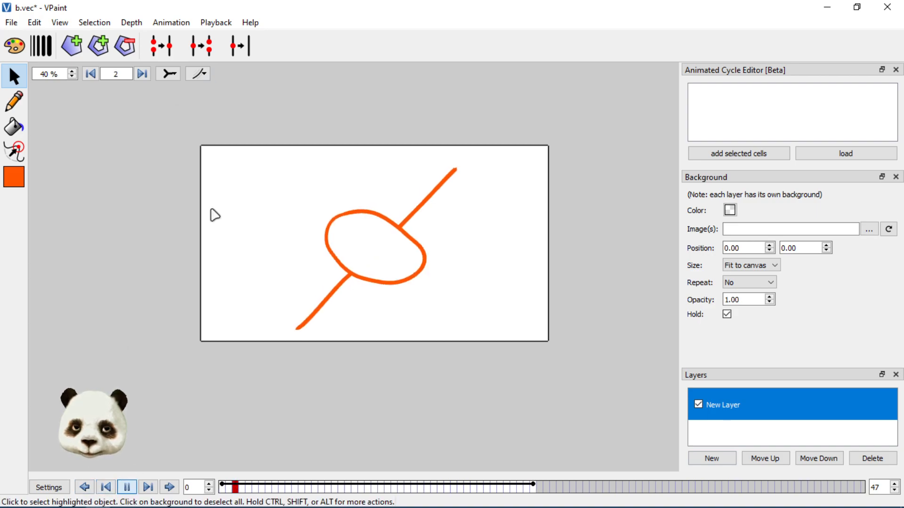
click(214, 25)
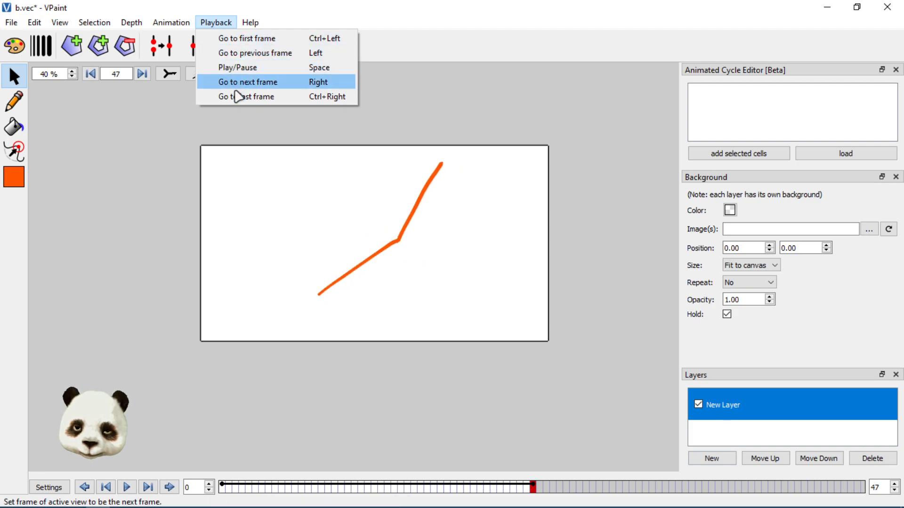
click(253, 72)
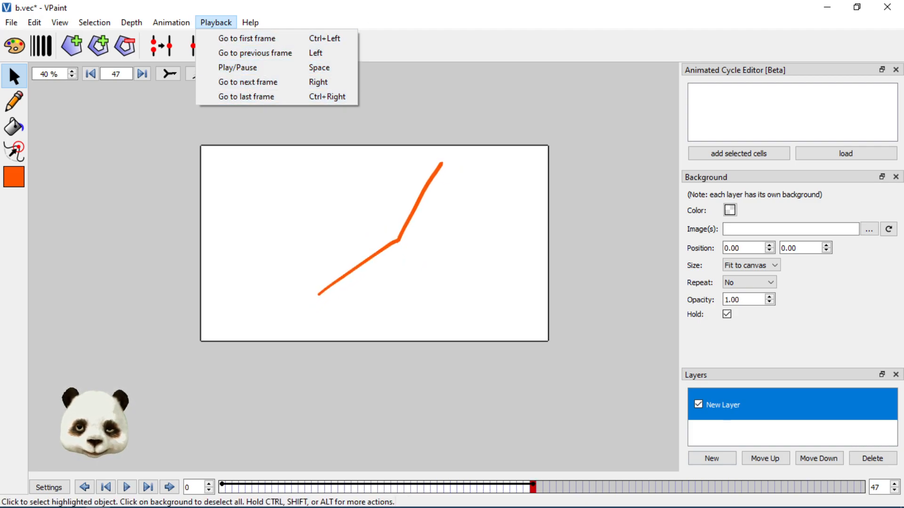
click(410, 17)
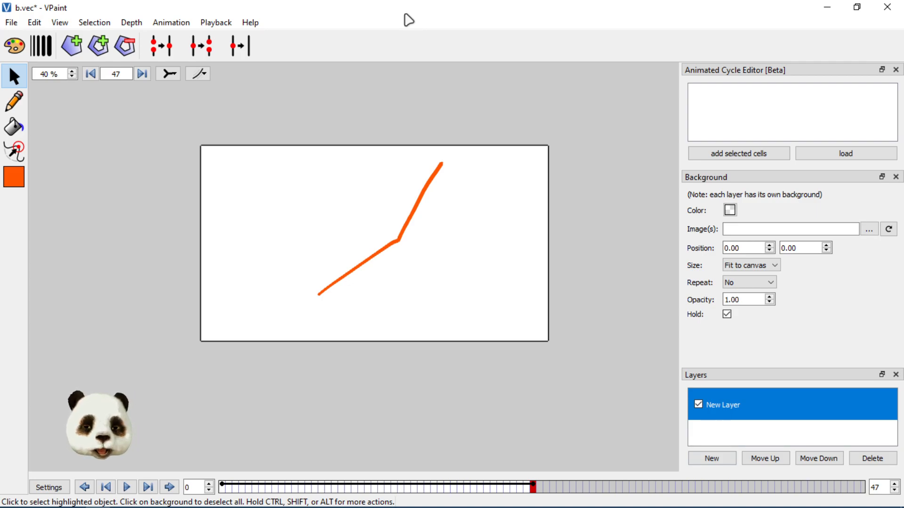
- Delete the layer holding the animated strokes and add a new empty layer
click(315, 293)
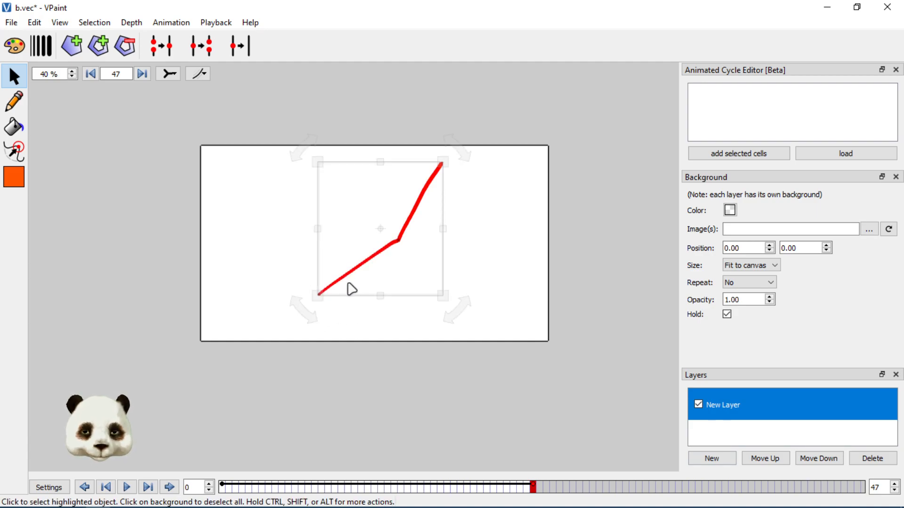
click(866, 461)
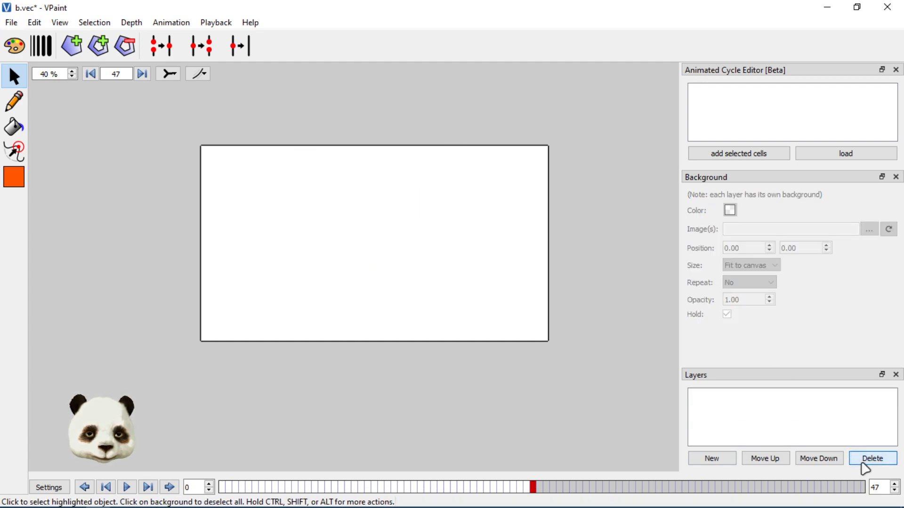
click(718, 460)
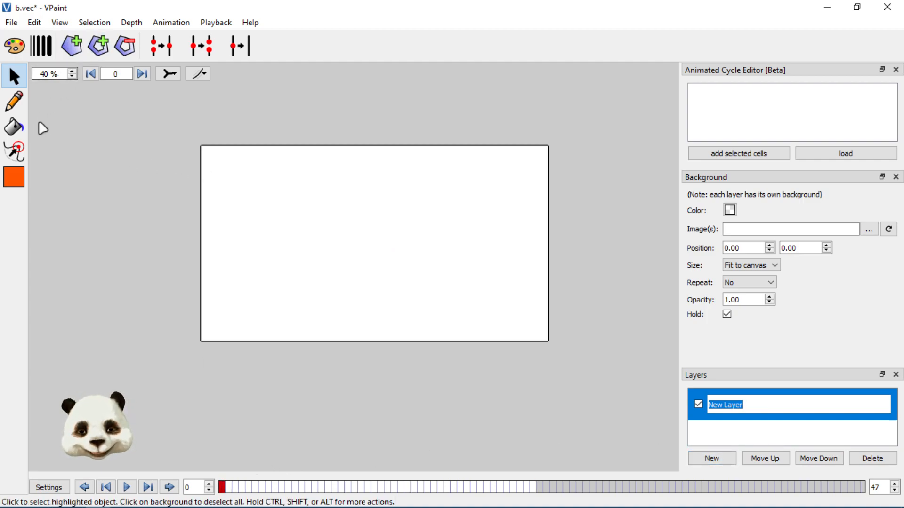
- Sketch two partly overlapping closed loops on frame 0, and shift the lower-right loop slightly down
click(14, 101)
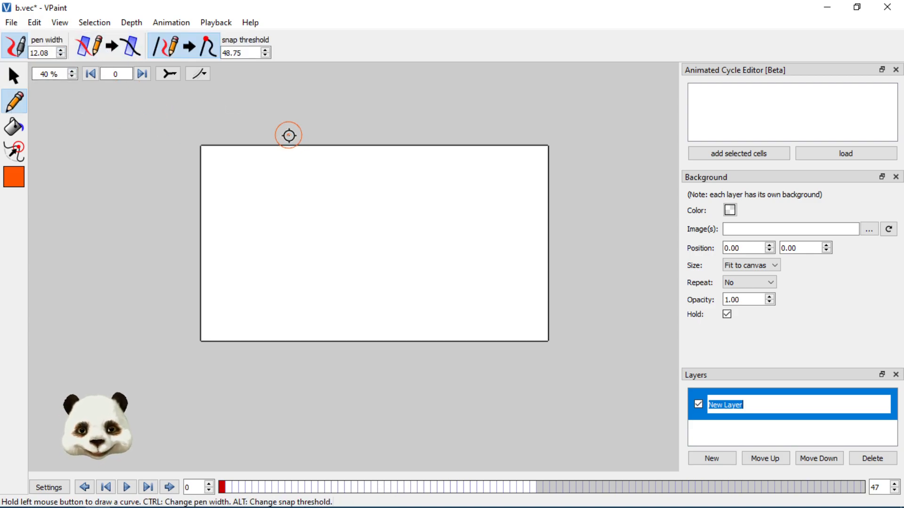
mouse_move(291, 183)
mouse_down()
mouse_move(243, 244)
mouse_move(316, 284)
mouse_move(350, 231)
mouse_move(325, 193)
mouse_move(287, 185)
mouse_up()
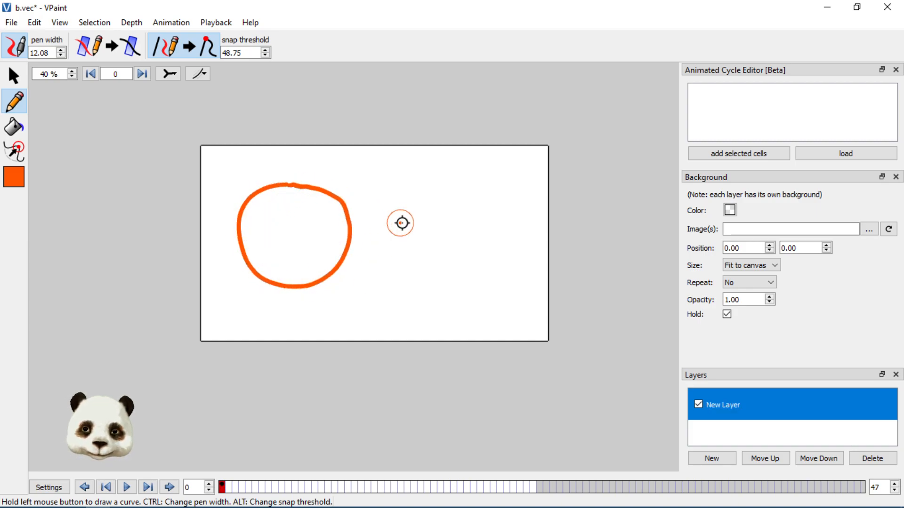
mouse_move(369, 214)
mouse_down()
mouse_move(436, 305)
mouse_move(338, 307)
mouse_move(330, 298)
mouse_up()
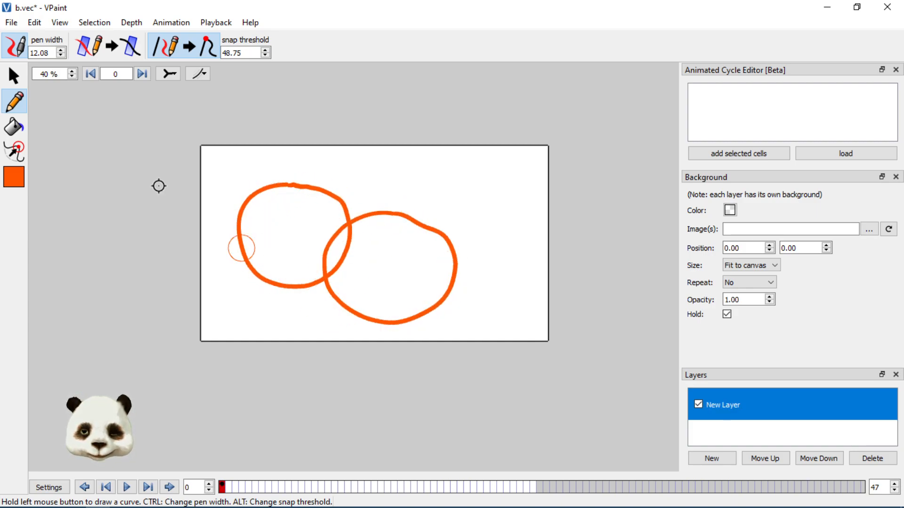
click(14, 76)
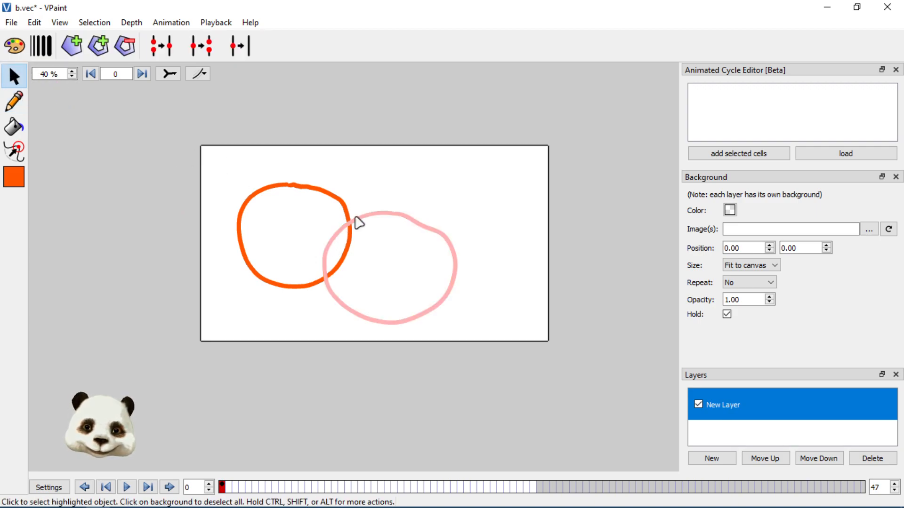
mouse_move(366, 223)
mouse_down()
mouse_move(390, 216)
mouse_move(364, 229)
mouse_up()
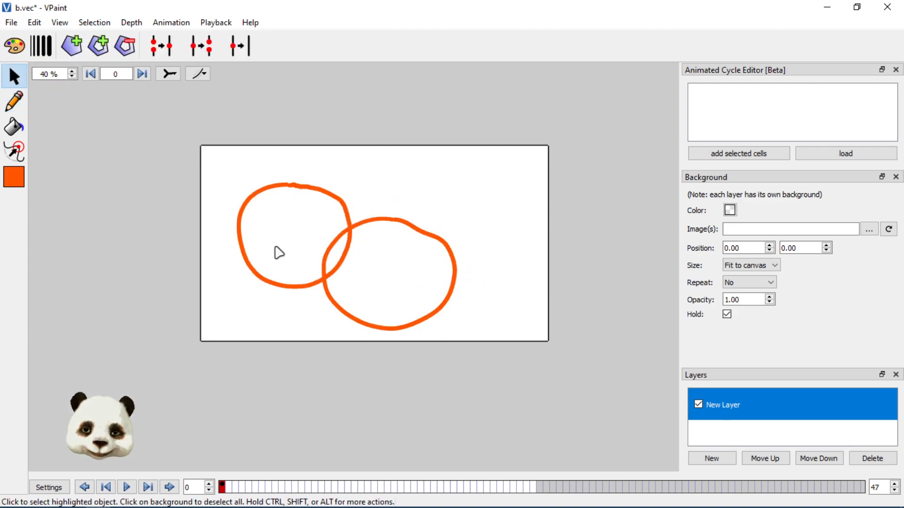
- Create a filled face bounded by both overlapping closed loops
click(304, 291)
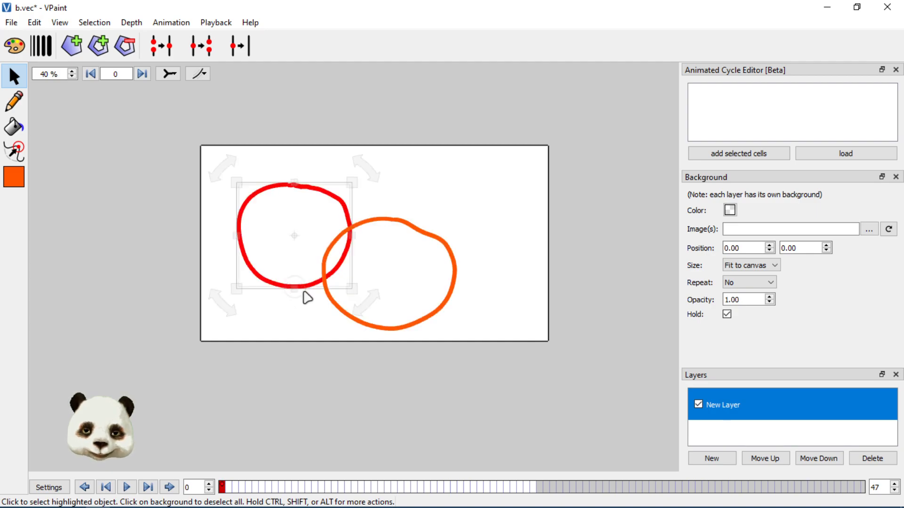
shift+click(355, 321)
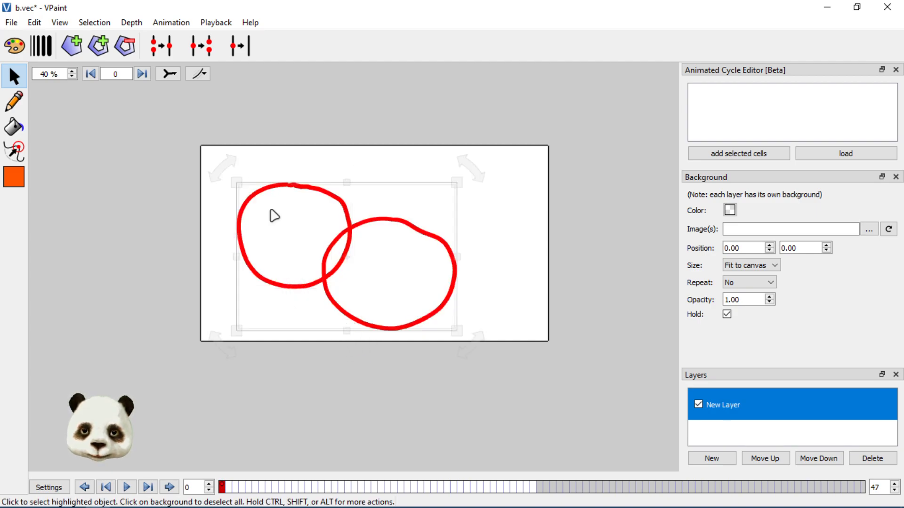
click(71, 47)
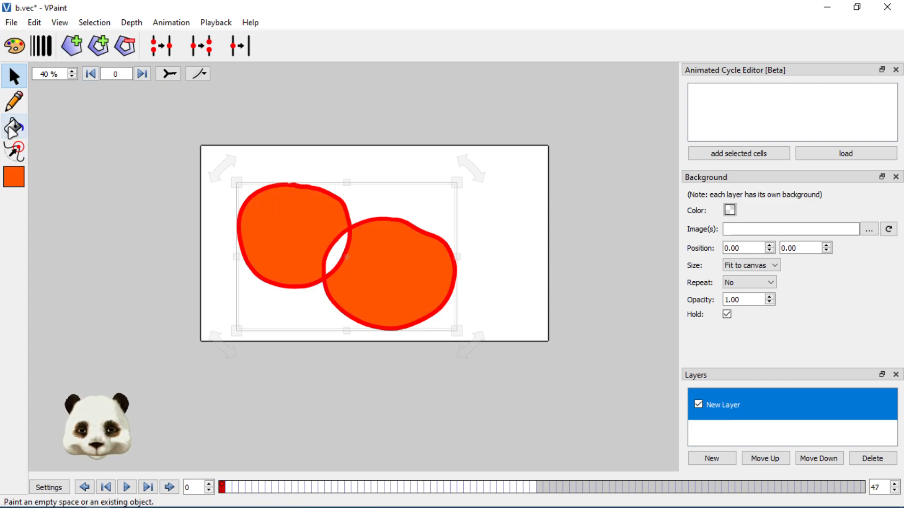
- Shrink the lower-right loop and move it inside the upper-left loop so that the shared face forms a ring
click(13, 126)
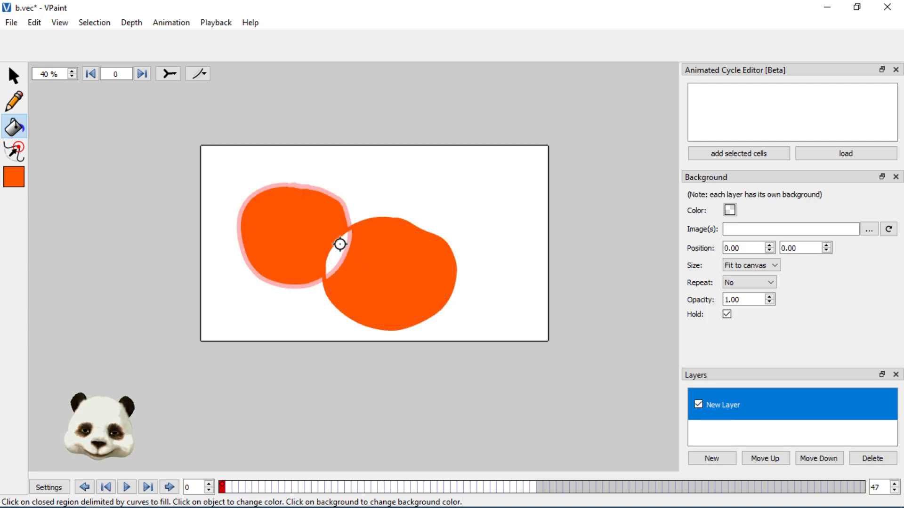
key(F1)
key(ctrl+a)
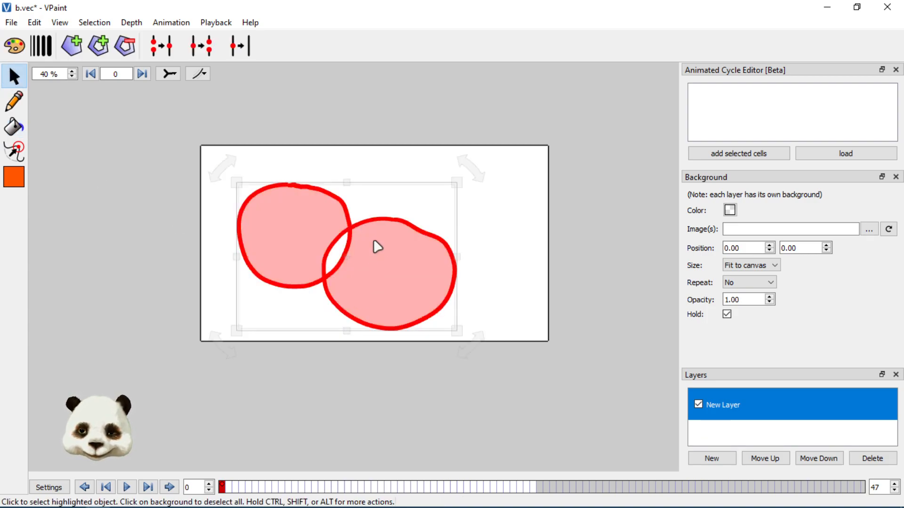
drag(372, 202, 389, 216)
click(440, 223)
drag(418, 305, 348, 232)
click(370, 243)
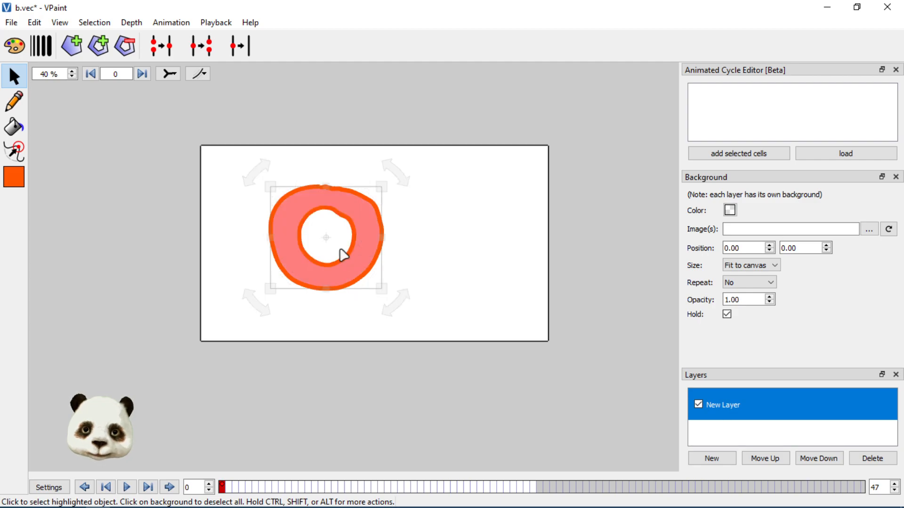
- Try to paint the hole inside the orange ring with the Paint tool, and undo the fill
click(333, 261)
click(307, 253)
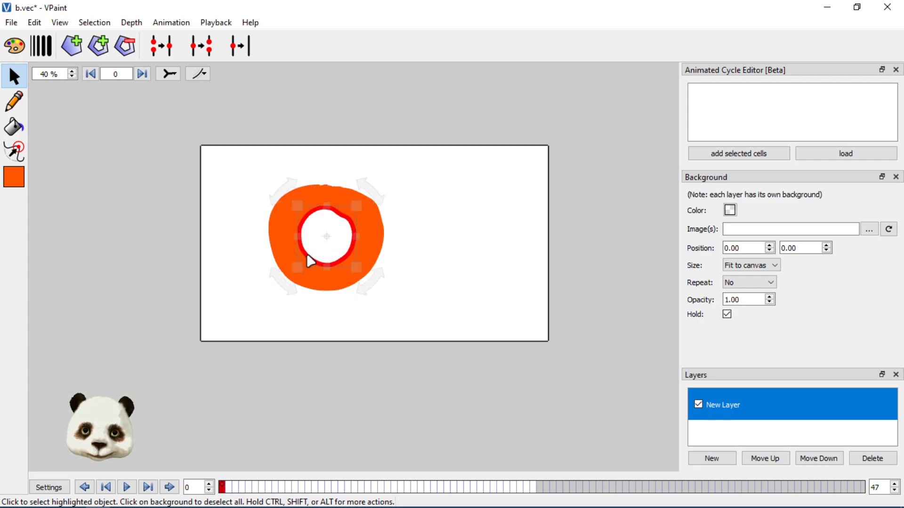
click(15, 127)
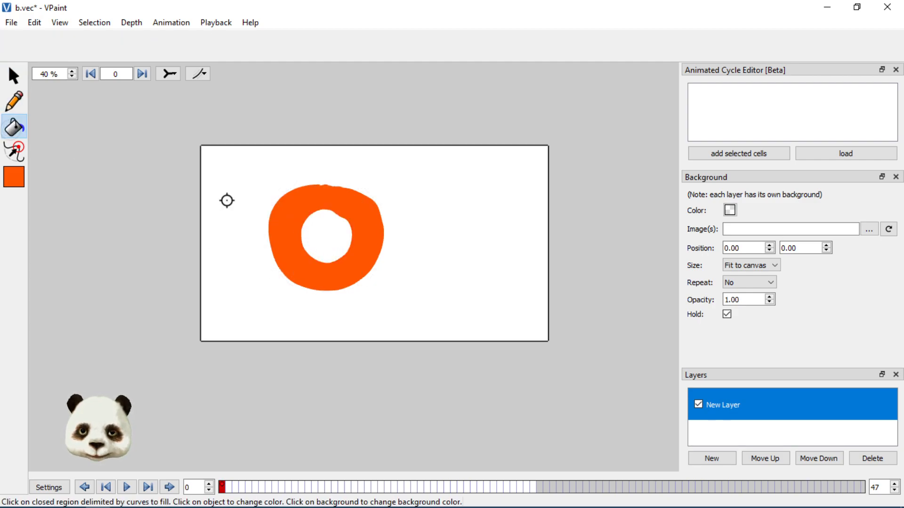
click(324, 255)
key(ctrl+z)
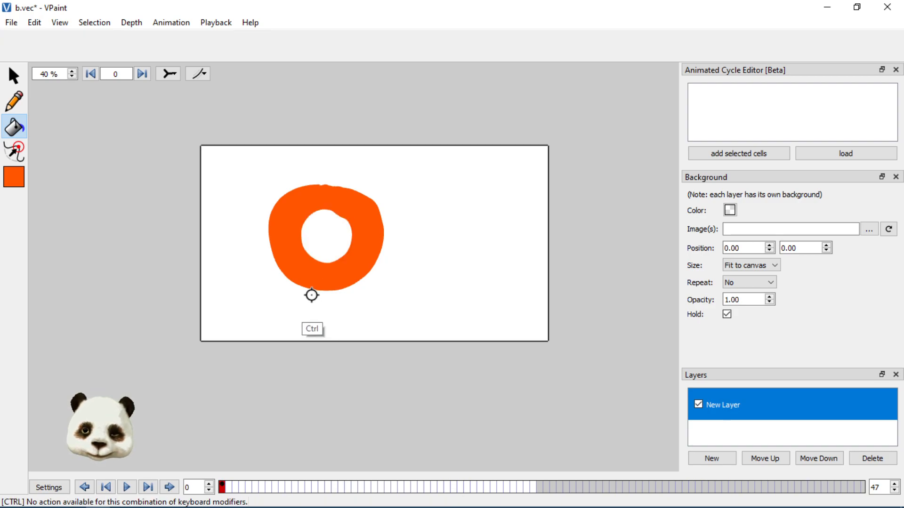
click(290, 266)
key(F1)
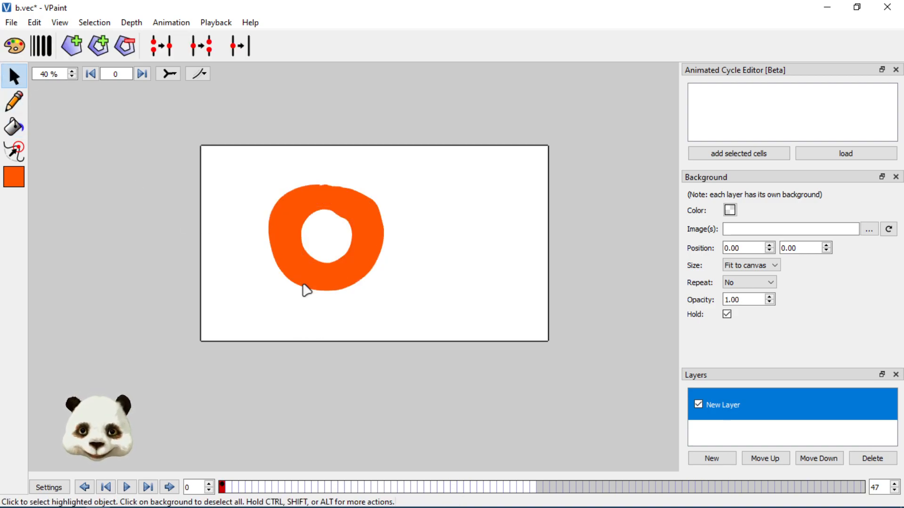
- Nudge the inner loop slightly and apply the Add Holes operation to the ring face with that loop as boundary
drag(334, 264, 350, 240)
click(353, 240)
shift+click(372, 230)
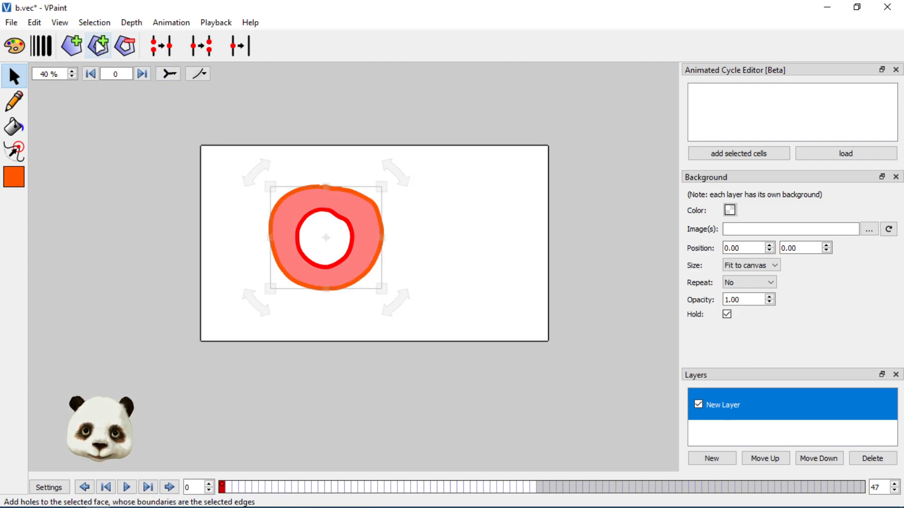
click(100, 47)
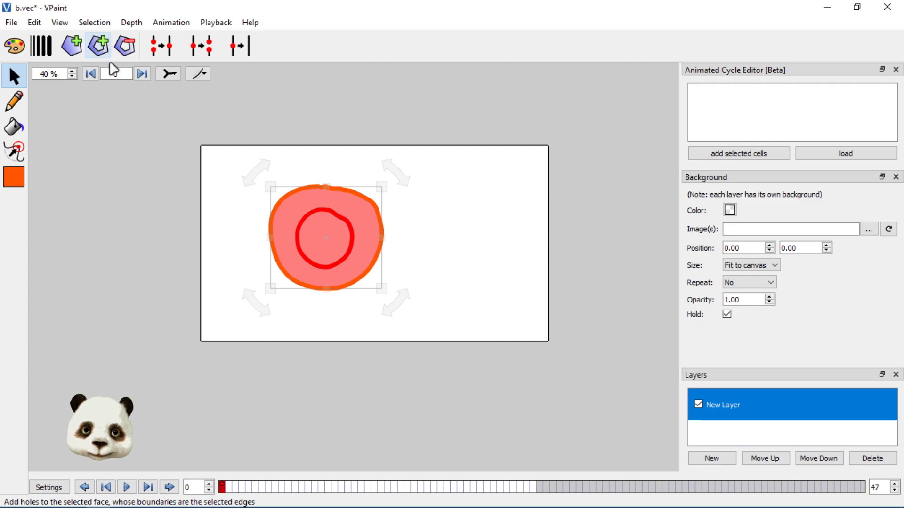
- Move the inner loop outside the orange face to the lower right, and undo the move
drag(349, 224, 431, 261)
click(351, 225)
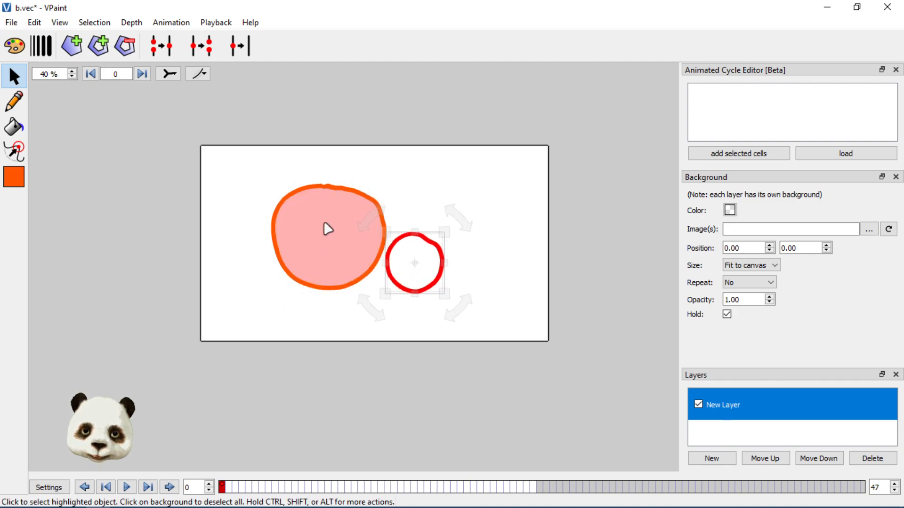
key(ctrl+z)
- Try to remove holes from the orange face with both its inner and outer loops selected as boundaries
click(354, 230)
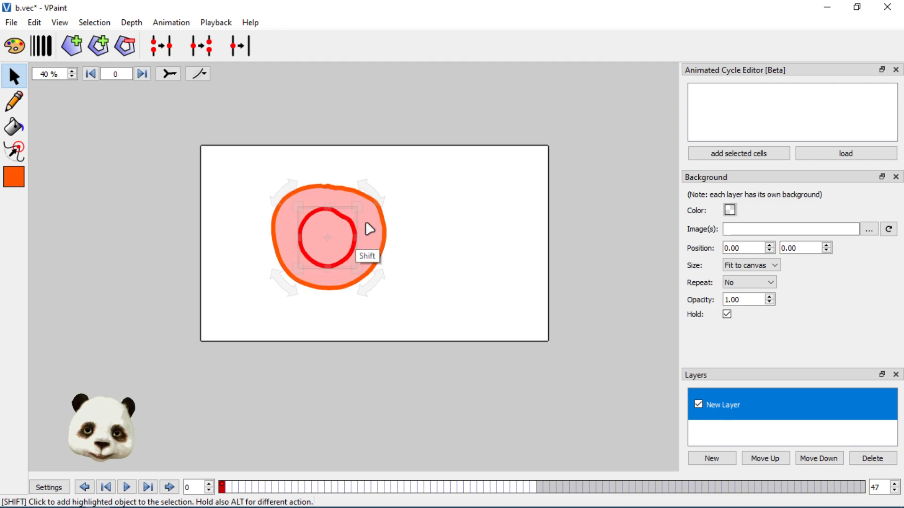
shift+click(366, 220)
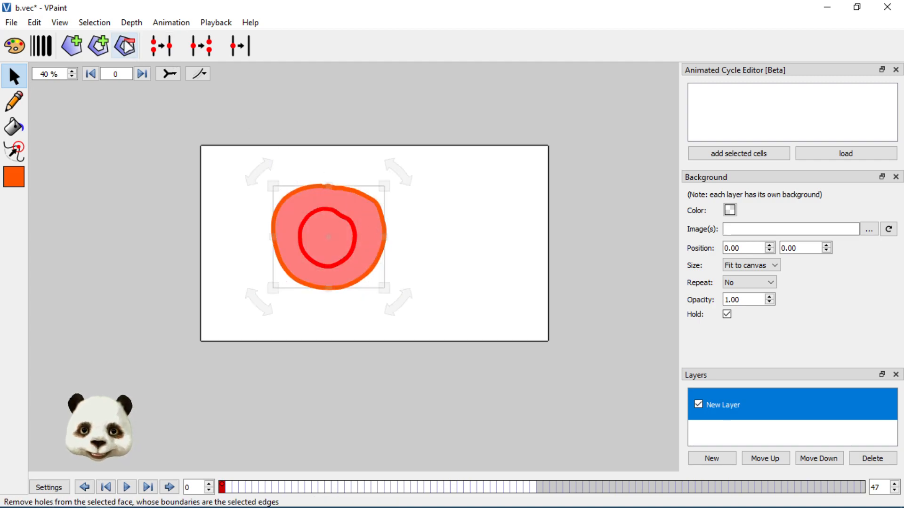
click(354, 230)
click(365, 226)
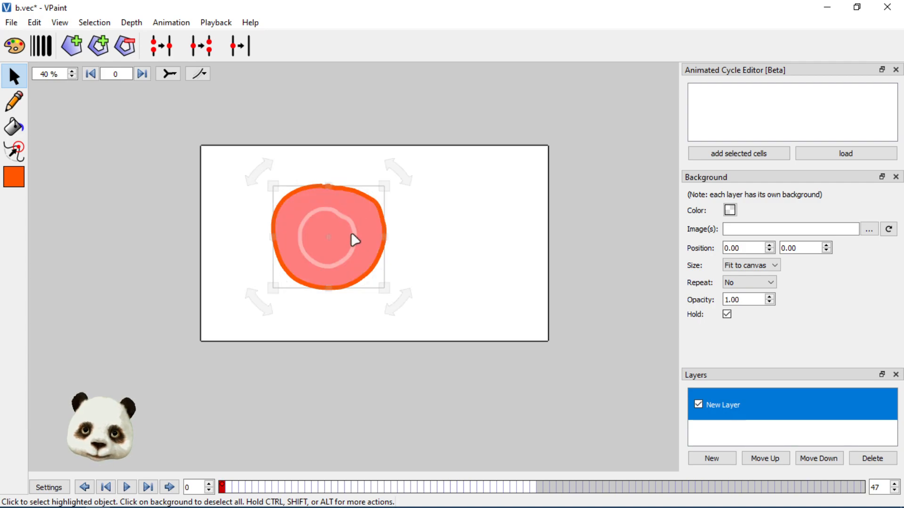
shift+click(352, 230)
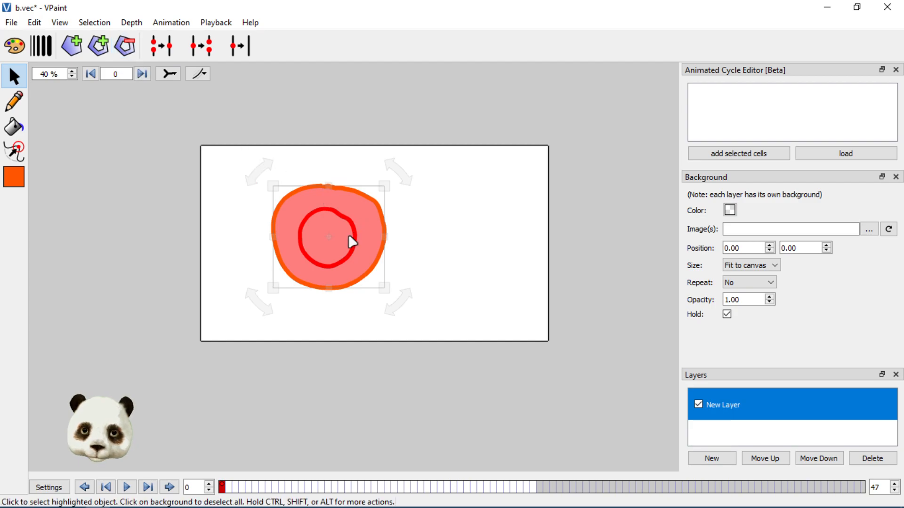
click(373, 200)
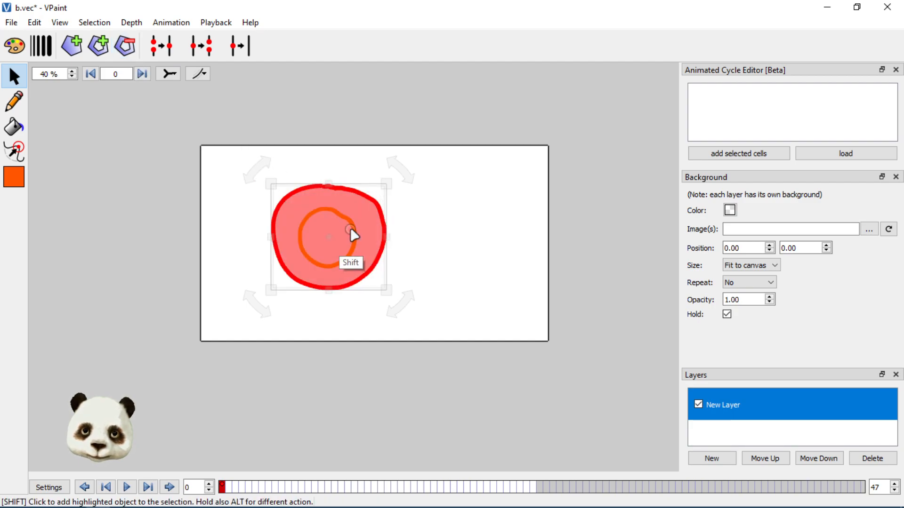
shift+click(350, 250)
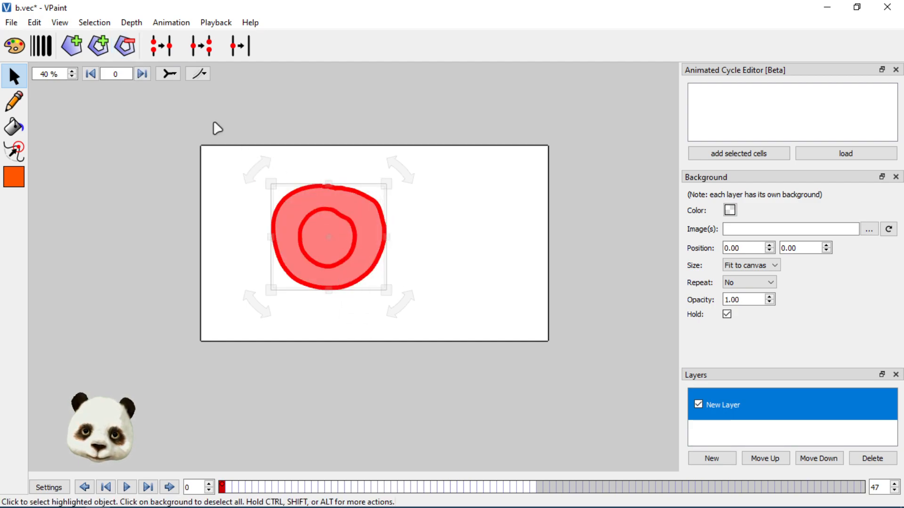
key(shift)
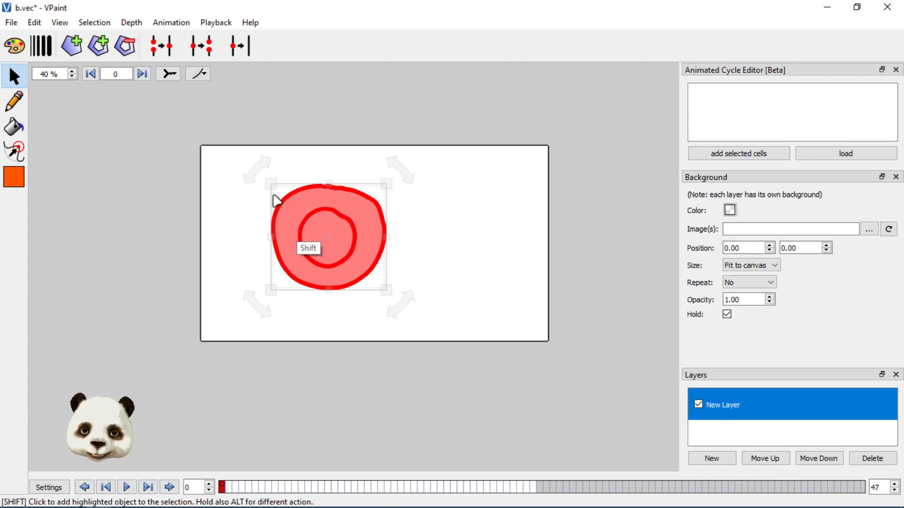
click(125, 46)
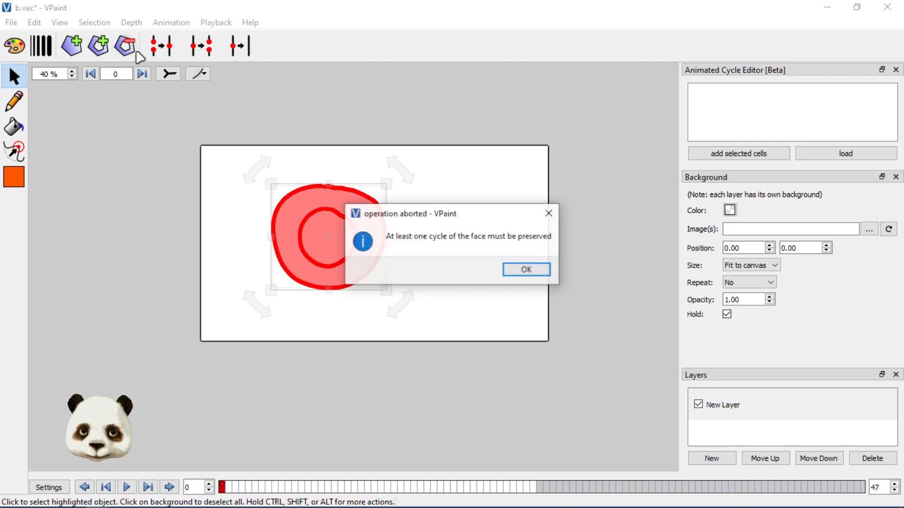
click(522, 272)
- Delete the orange face together with its inner and outer loops
click(444, 253)
click(353, 235)
click(356, 233)
click(391, 282)
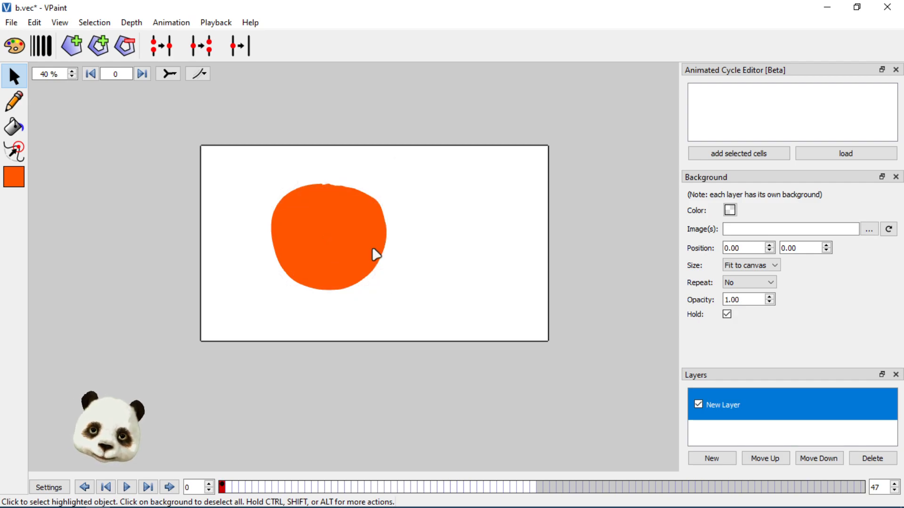
click(300, 186)
key(Delete)
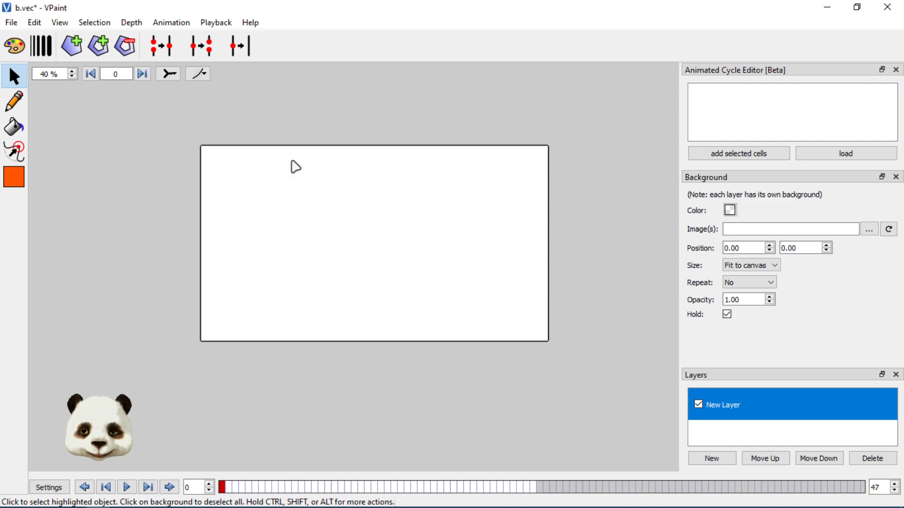
- Sketch a closed orange loop around the canvas centre, undoing a wide first attempt and redrawing it smaller and rounder
click(14, 101)
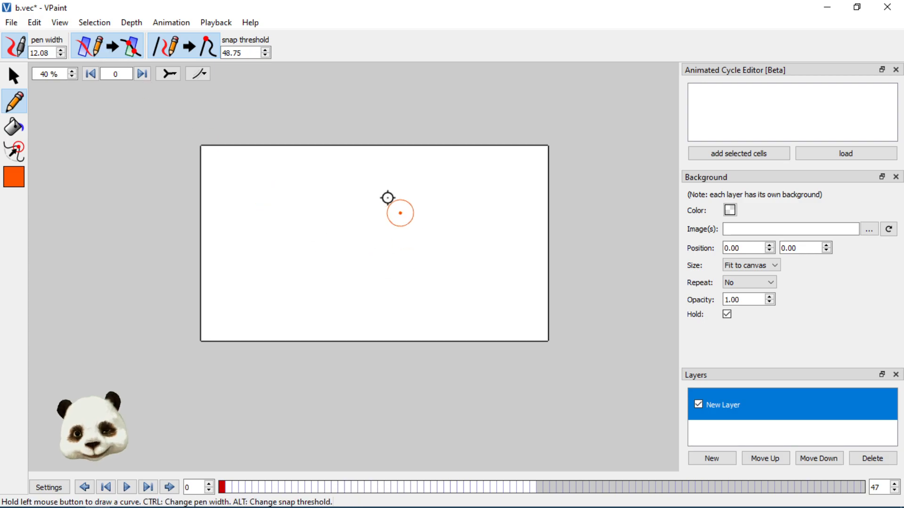
mouse_move(321, 188)
mouse_down()
mouse_move(284, 214)
mouse_move(340, 320)
mouse_up()
drag(418, 309, 289, 226)
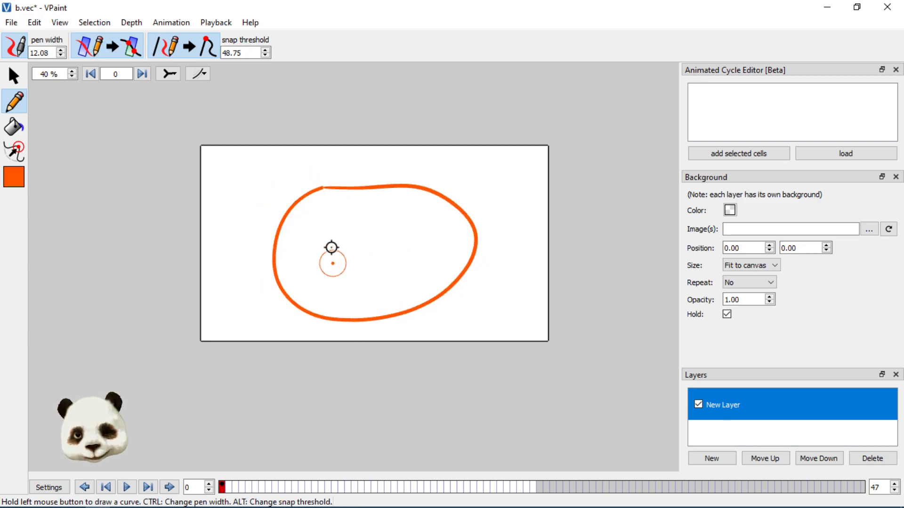
key(ctrl+z)
mouse_move(339, 185)
mouse_down()
mouse_move(318, 295)
mouse_move(442, 211)
mouse_move(340, 181)
mouse_up()
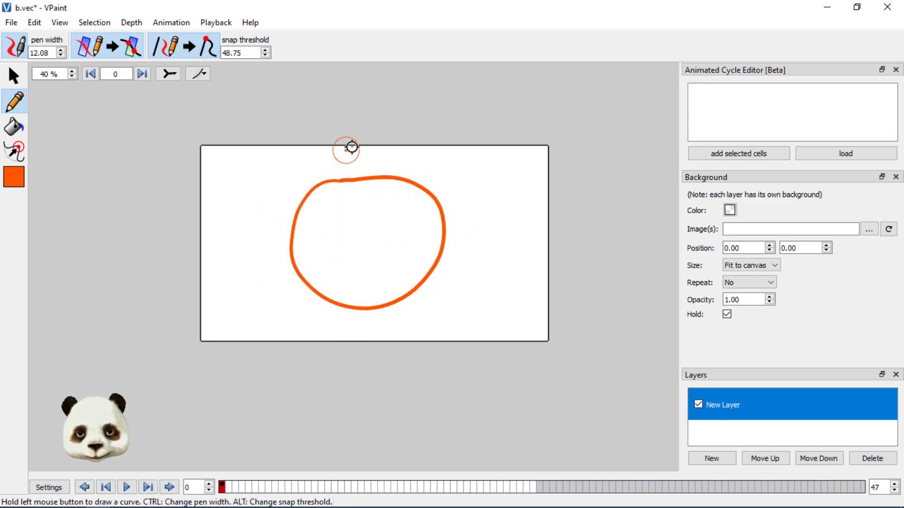
- Paint the interior of the sketched closed loop in orange
click(21, 125)
click(362, 229)
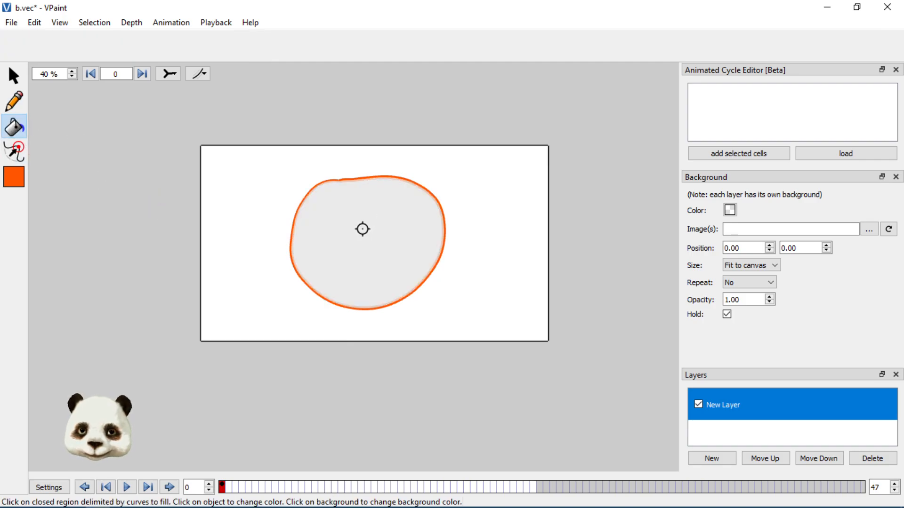
click(351, 228)
- Set the drawing colour to dark blue #00557f and sketch a smaller closed loop inside the orange face
click(22, 101)
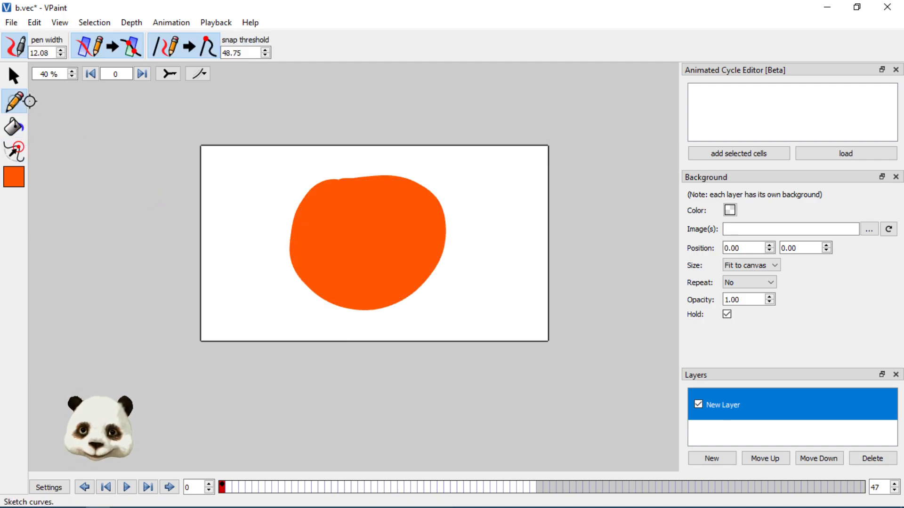
click(18, 178)
click(333, 161)
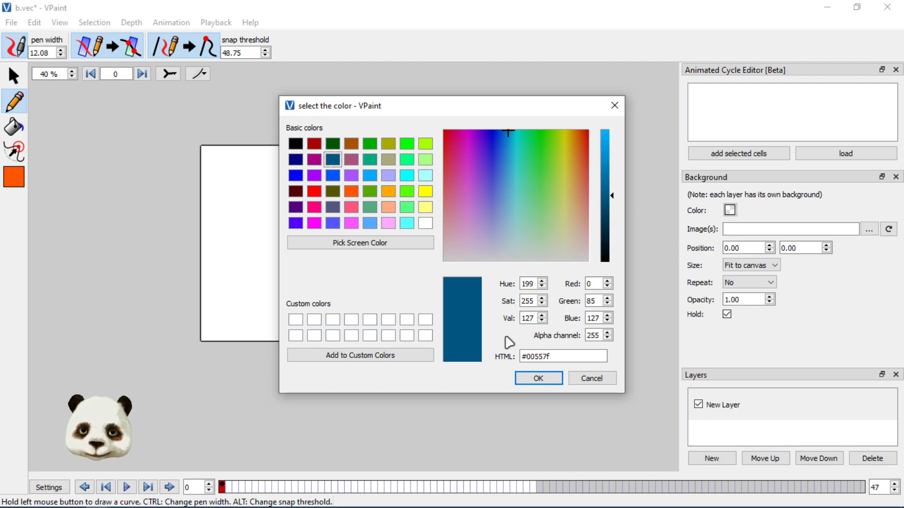
click(539, 379)
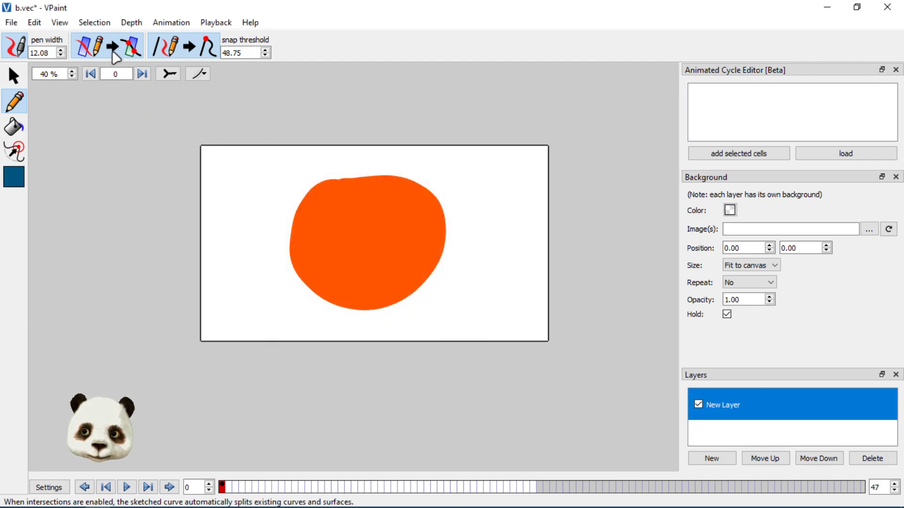
mouse_move(350, 217)
mouse_down()
mouse_move(359, 274)
mouse_move(389, 272)
mouse_move(406, 253)
mouse_move(385, 214)
mouse_up()
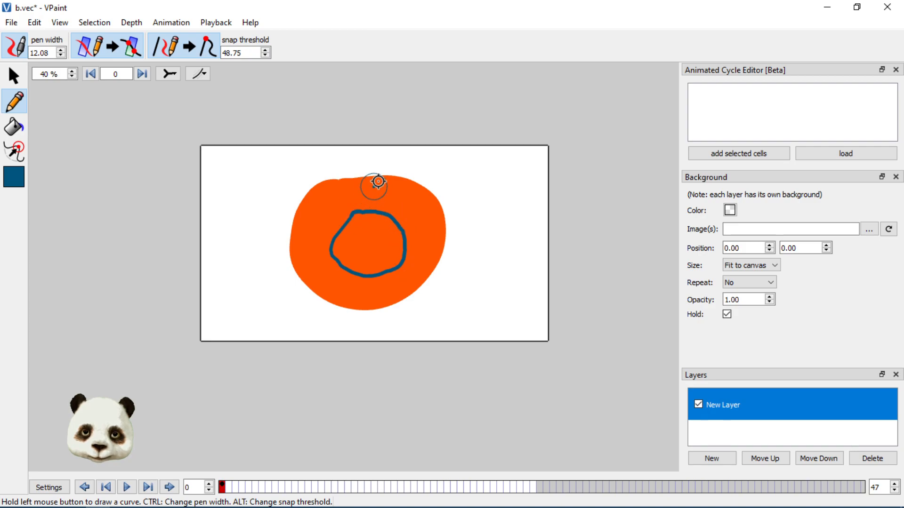
- Delete the orange face enclosed by the blue loop, and shift the blue loop slightly up
click(13, 78)
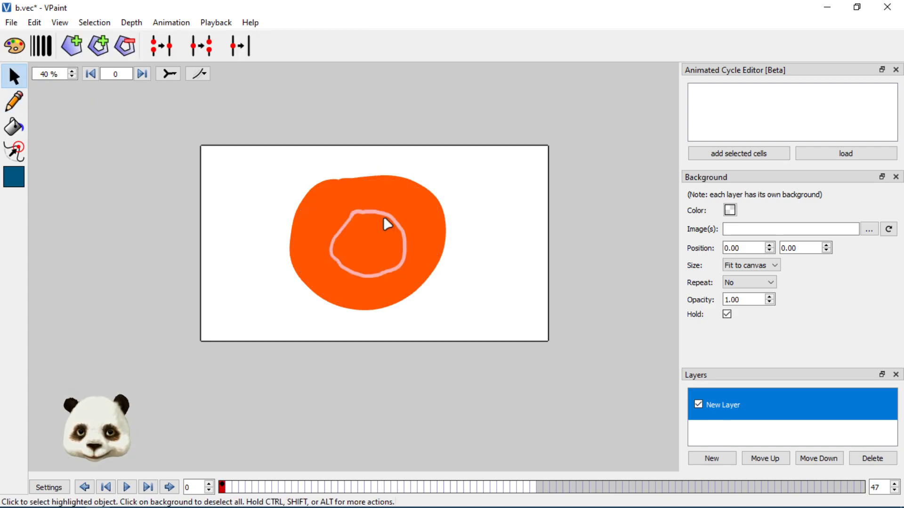
click(378, 234)
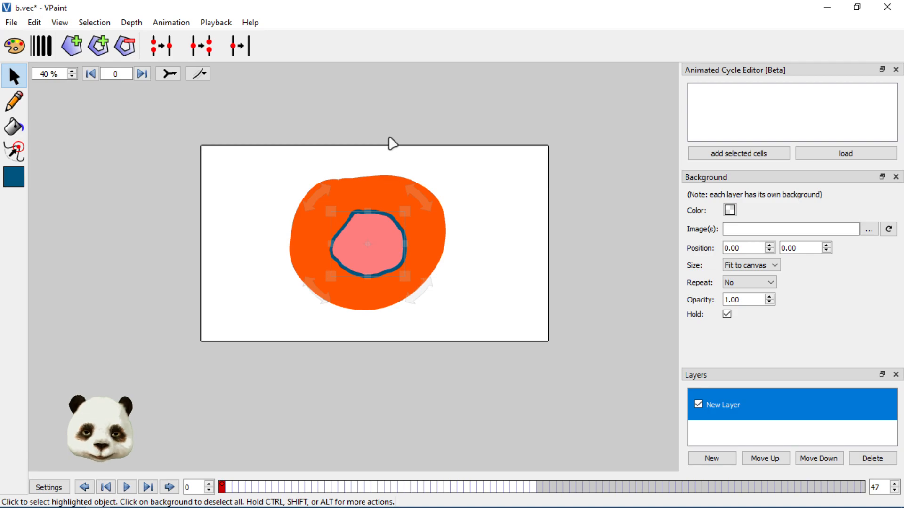
key(Delete)
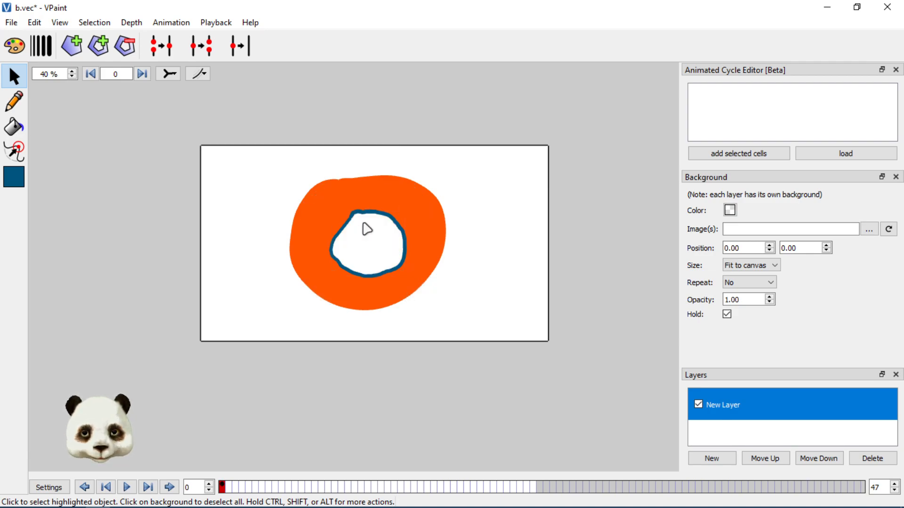
mouse_move(378, 214)
mouse_down()
mouse_move(372, 311)
mouse_move(371, 255)
mouse_move(384, 213)
mouse_move(365, 220)
mouse_move(380, 218)
mouse_up()
click(386, 237)
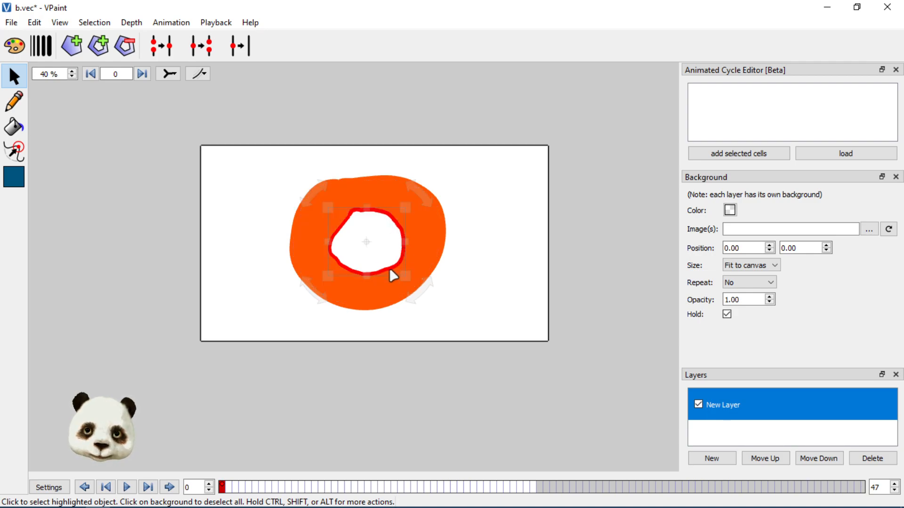
click(14, 153)
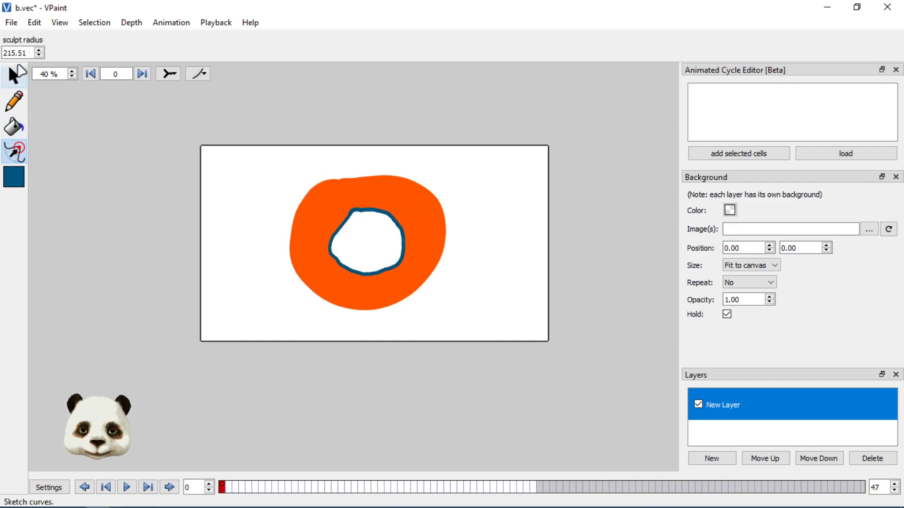
click(13, 102)
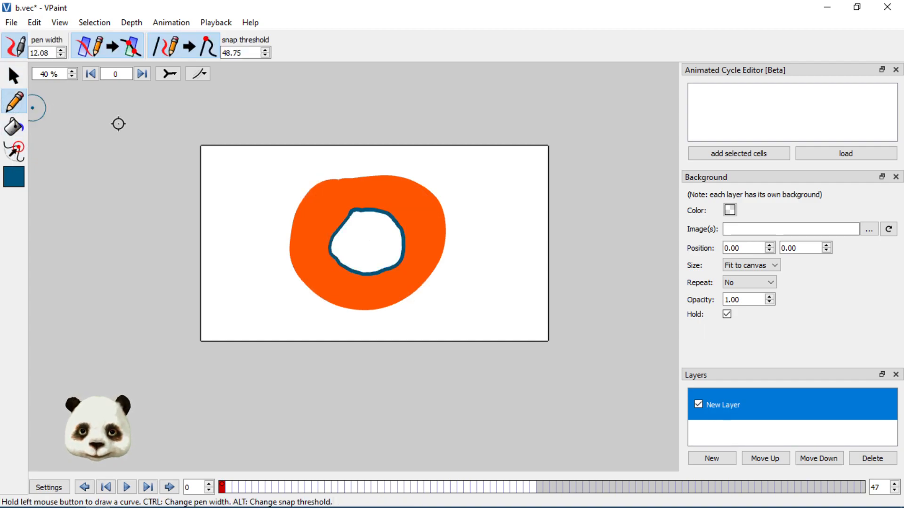
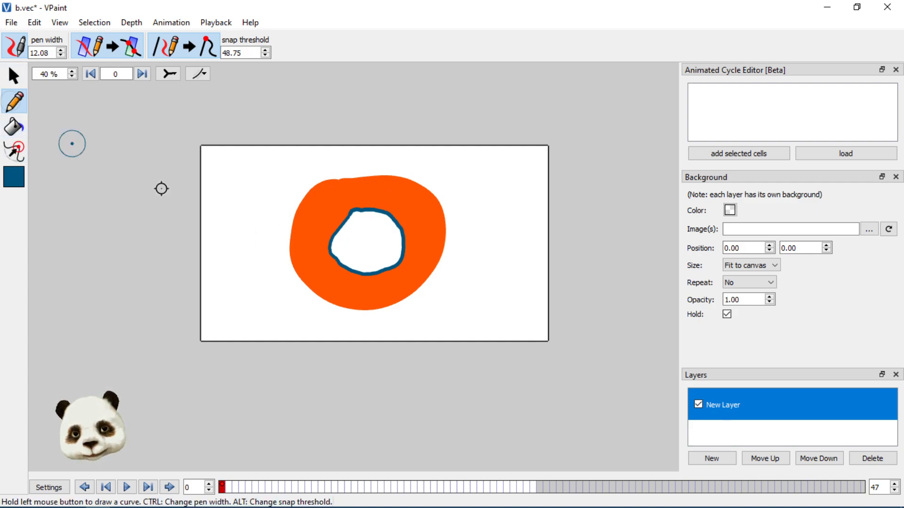
- Sketch an open blue curve left of the orange ring and try to paint its interior
mouse_move(251, 185)
mouse_down()
mouse_move(215, 252)
mouse_move(258, 271)
mouse_move(276, 223)
mouse_move(277, 203)
mouse_up()
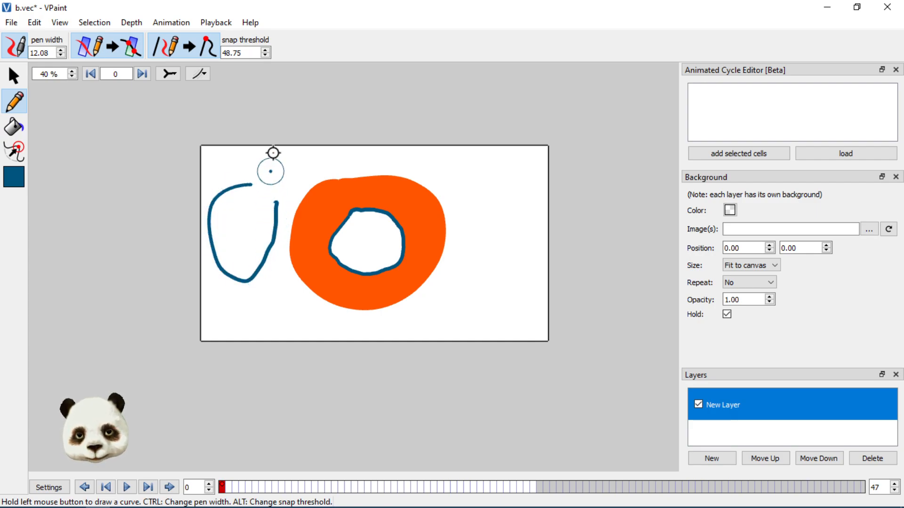
click(14, 126)
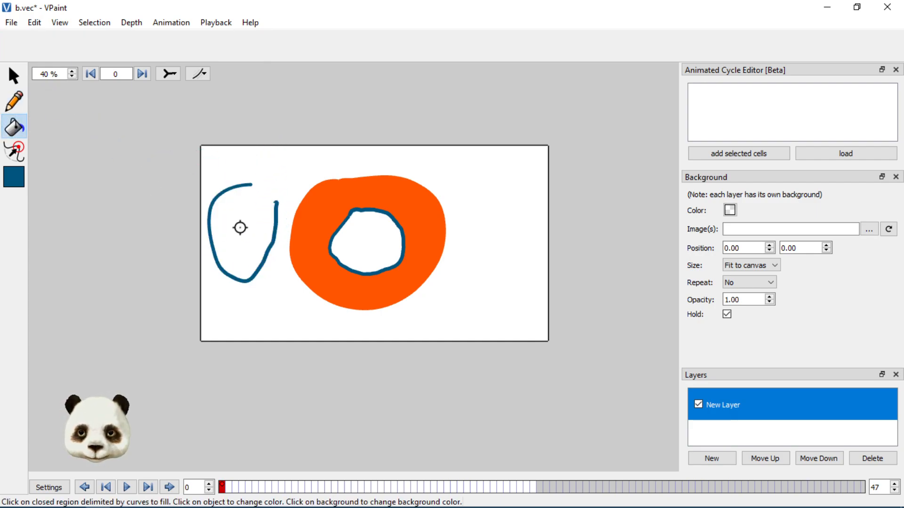
click(244, 227)
key(ctrl+z)
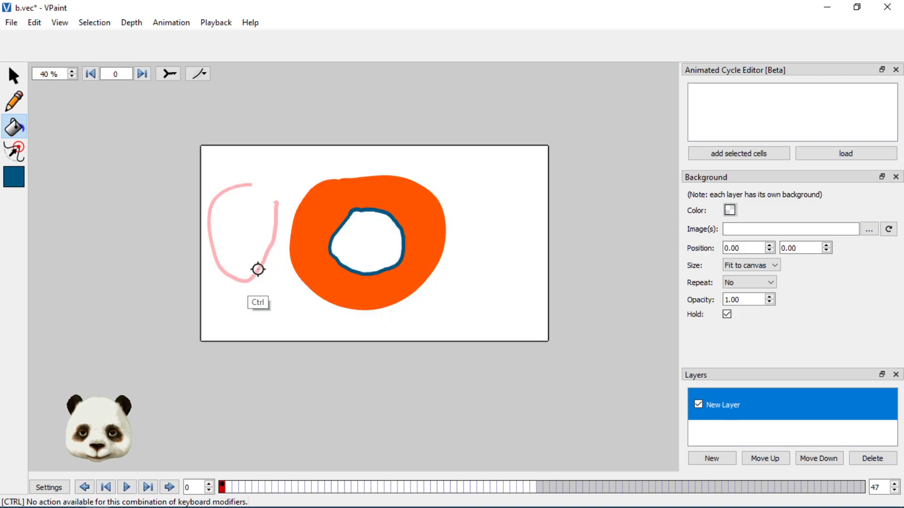
- Delete the open blue curve, and delete the orange ring together with its inner blue loop
click(13, 76)
click(230, 191)
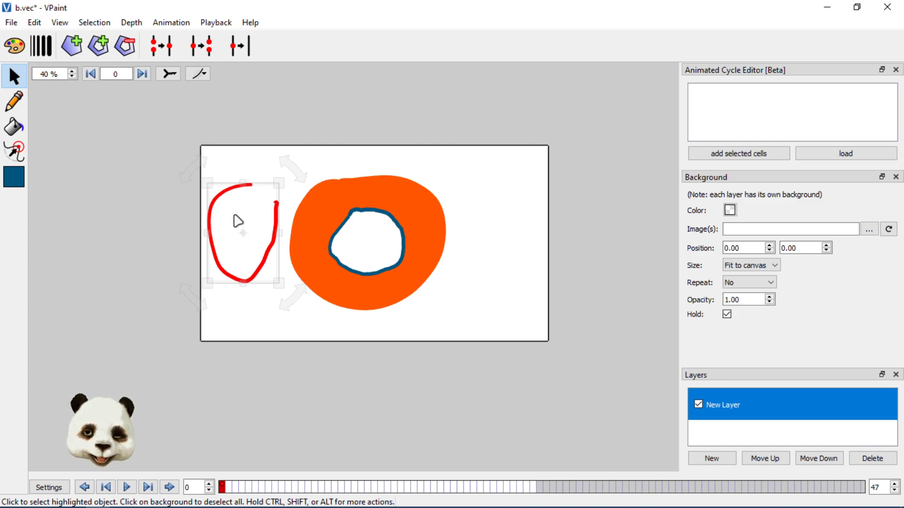
key(Delete)
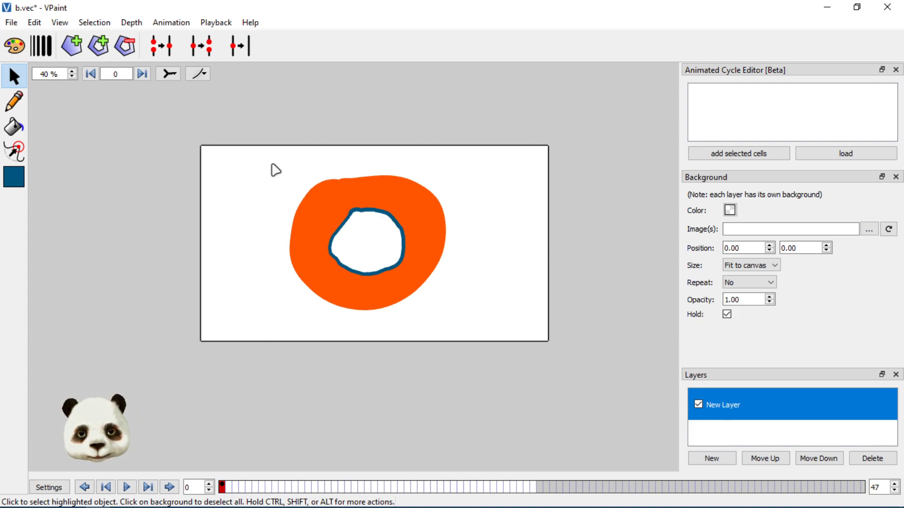
drag(276, 170, 417, 228)
key(Delete)
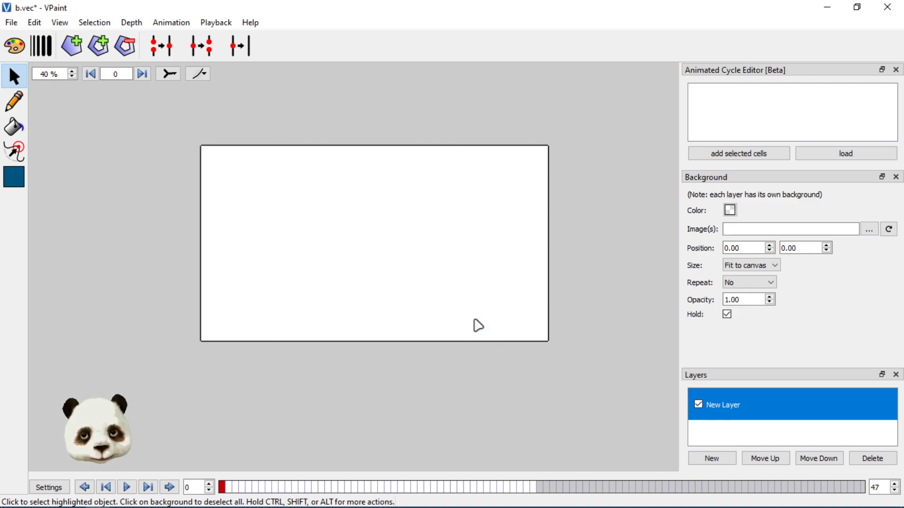
- Sketch a blue chevron from two joined strokes in the canvas's left half and switch the display to outline mode
click(21, 104)
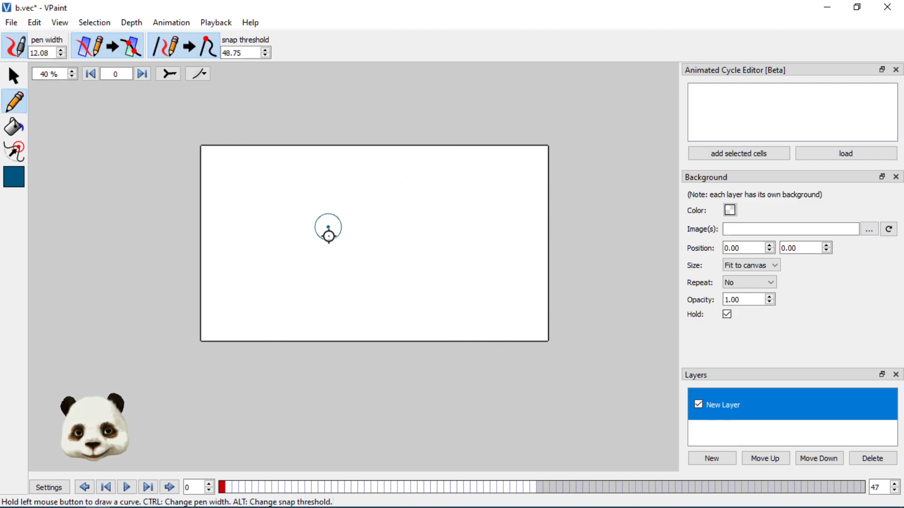
mouse_move(287, 172)
mouse_down()
mouse_move(339, 229)
mouse_move(294, 322)
mouse_up()
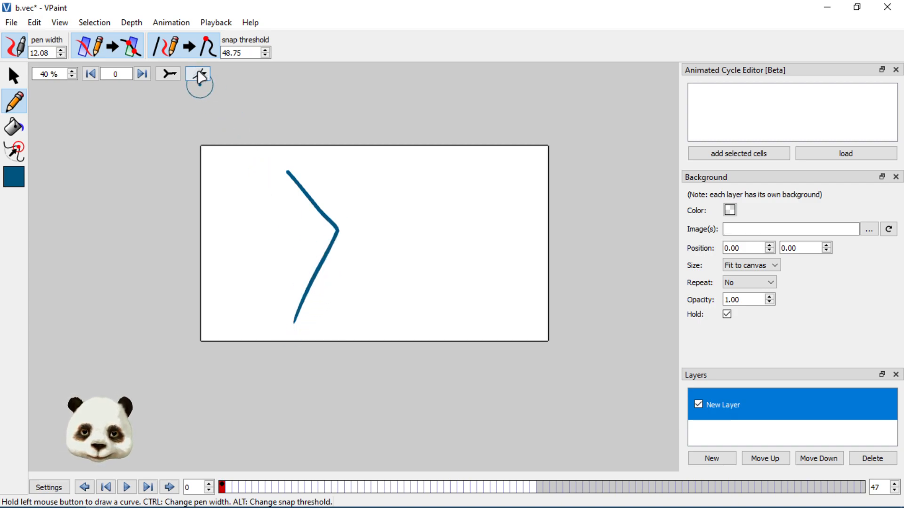
click(169, 74)
click(188, 164)
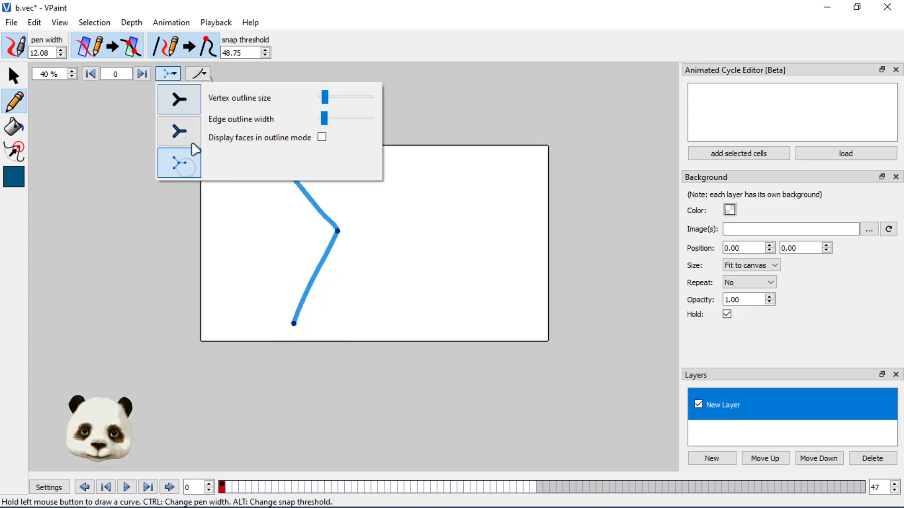
- Try several extra strokes starting at or near the chevron's middle vertex, undoing each of them
click(335, 228)
mouse_move(338, 226)
mouse_down()
mouse_move(374, 203)
mouse_move(377, 260)
mouse_move(375, 246)
mouse_move(401, 219)
mouse_move(469, 241)
mouse_move(481, 226)
mouse_up()
click(417, 192)
key(ctrl+z)
key(ctrl+z)
key(ctrl+z)
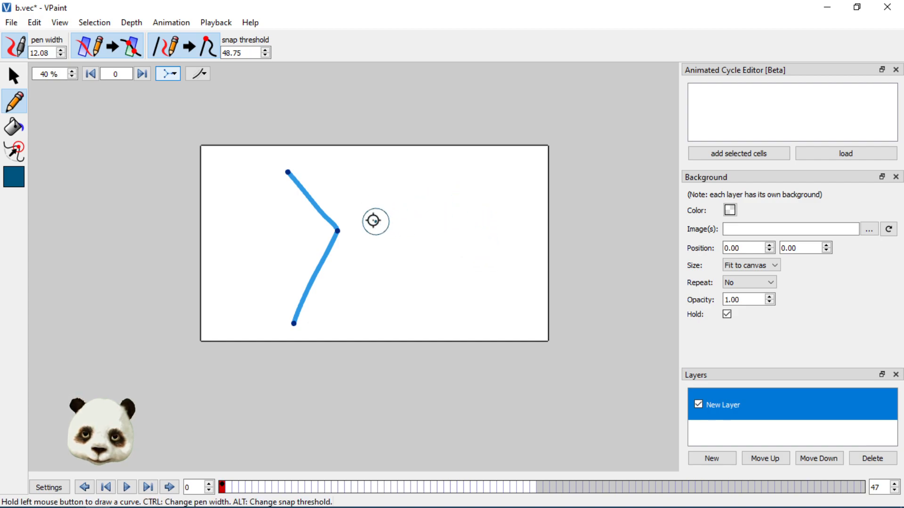
mouse_move(363, 213)
mouse_down()
mouse_move(405, 231)
mouse_move(422, 222)
mouse_move(390, 194)
mouse_up()
key(ctrl+z)
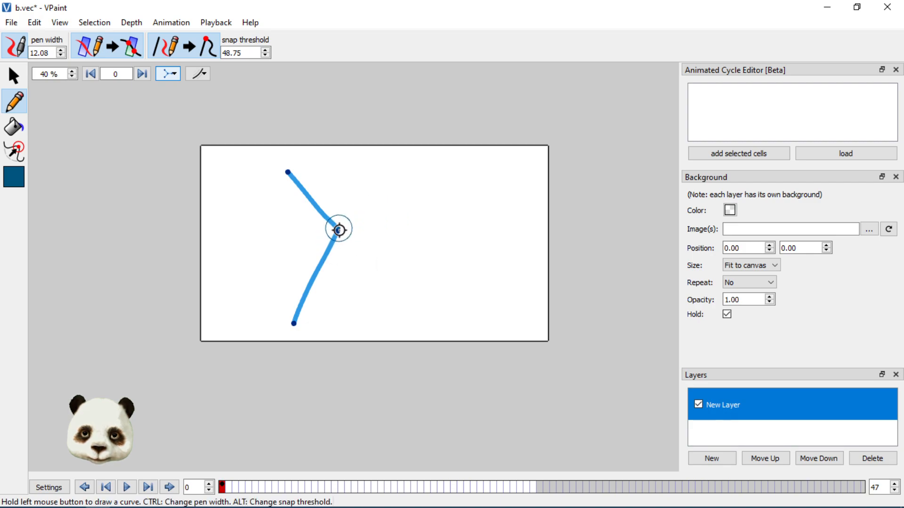
drag(338, 229, 377, 210)
key(ctrl+z)
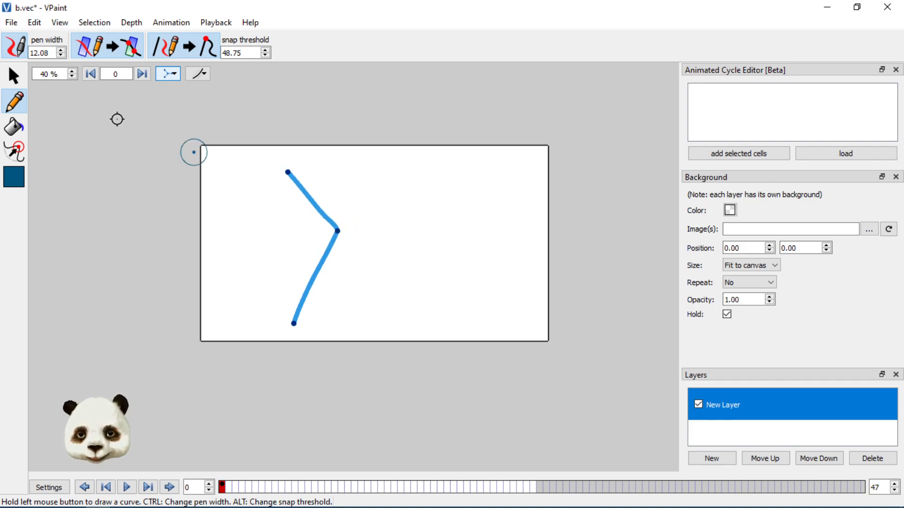
- Move the chevron's middle vertex to the left and try to unglue the two edges meeting there
click(13, 75)
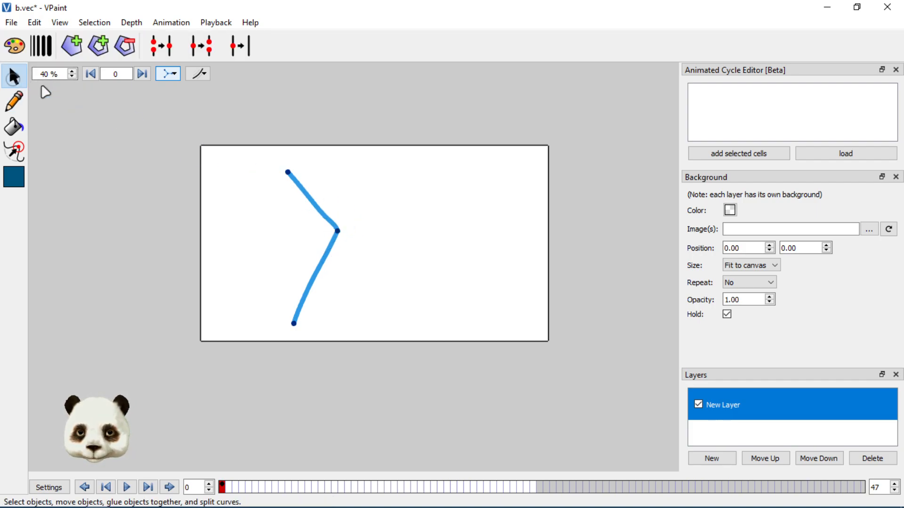
drag(336, 236, 319, 233)
click(317, 241)
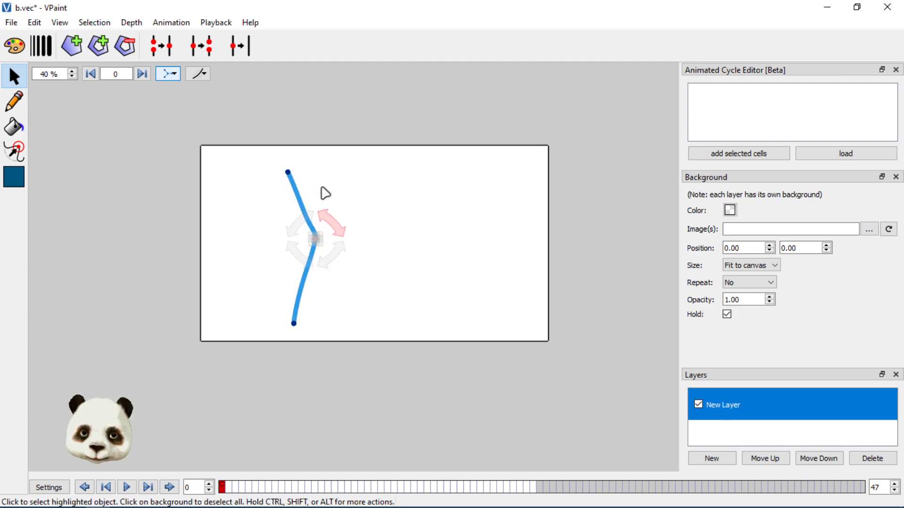
click(205, 51)
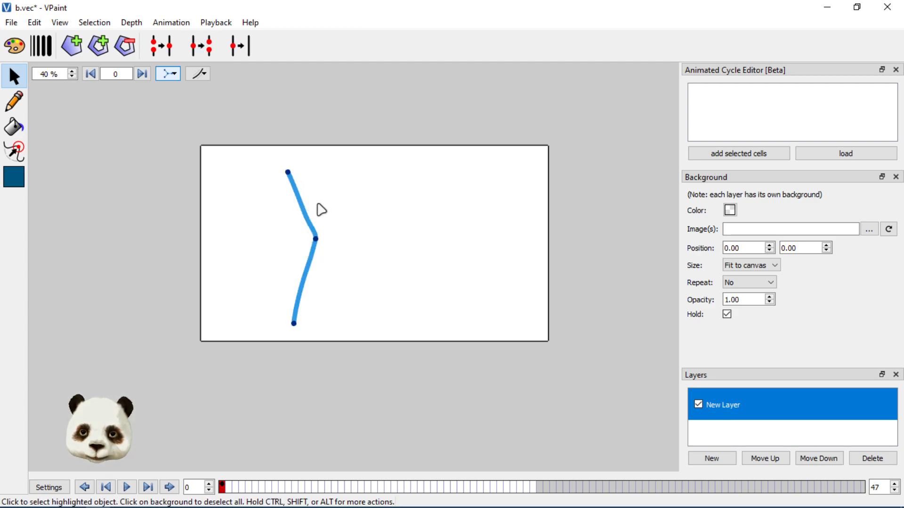
- Shift the chevron's middle vertex back up and right, and uncut it to merge both segments into one edge
drag(317, 238, 340, 242)
key(ctrl+z)
drag(332, 234, 337, 229)
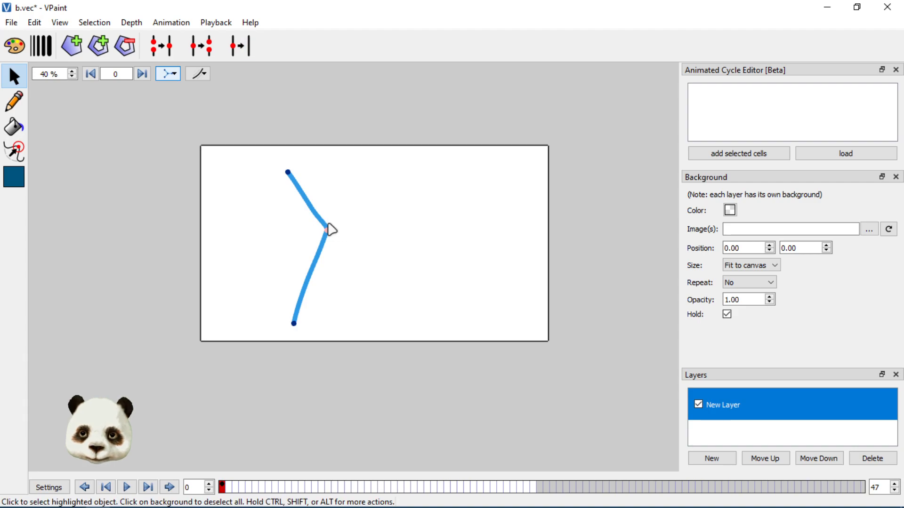
click(240, 46)
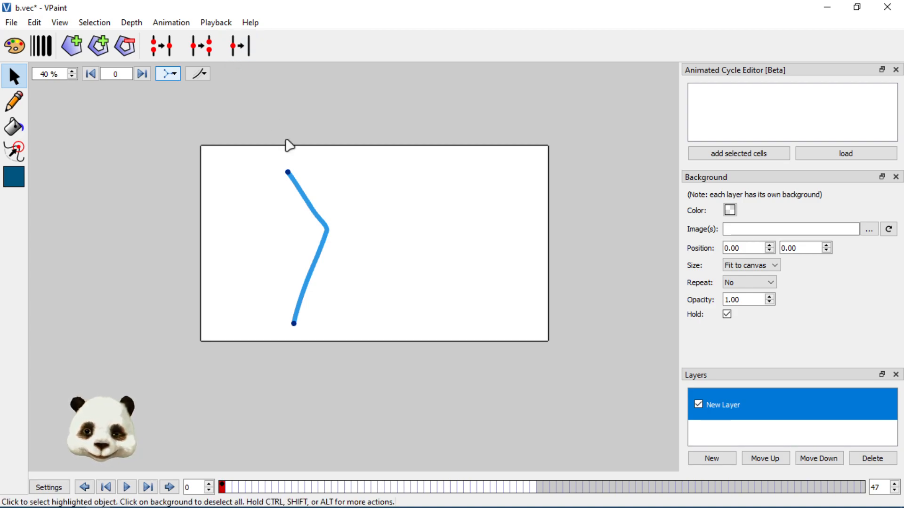
mouse_move(329, 234)
mouse_down()
mouse_move(326, 212)
mouse_move(322, 230)
mouse_move(385, 231)
mouse_move(292, 236)
mouse_move(299, 249)
mouse_move(295, 236)
mouse_move(352, 229)
mouse_up()
- Set the sculpt radius to about 398.62 and smooth the merged edge into a nearly straight line
click(15, 152)
key(ctrl)
mouse_move(297, 244)
mouse_down()
mouse_move(297, 224)
mouse_move(301, 240)
mouse_up()
key(shift)
key(shift)
mouse_move(293, 209)
mouse_down()
mouse_move(297, 266)
mouse_move(290, 200)
mouse_move(285, 273)
mouse_move(297, 291)
mouse_move(287, 176)
mouse_move(291, 277)
mouse_move(282, 190)
mouse_move(292, 283)
mouse_move(285, 180)
mouse_move(297, 156)
mouse_up()
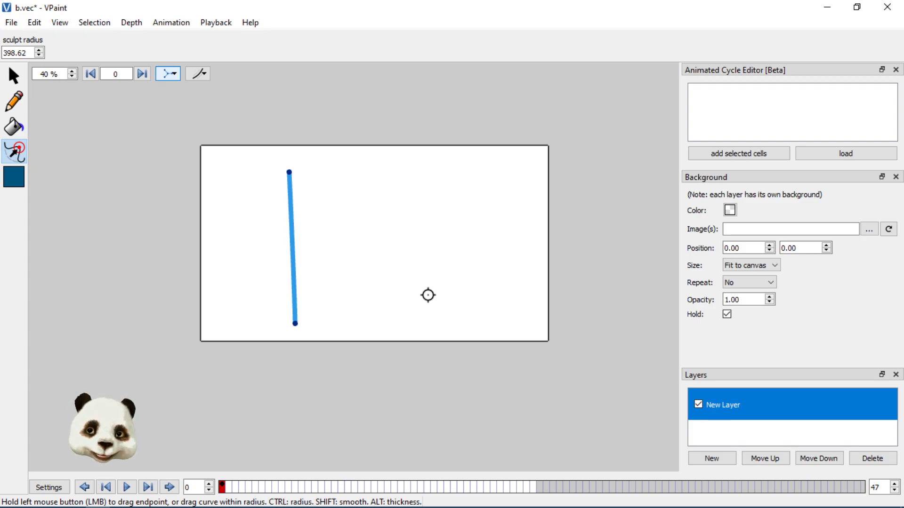
- Sculpt the straight edge by pulling its middle to the right and bending its upper and lower parts
mouse_move(293, 244)
mouse_down()
mouse_move(344, 226)
mouse_move(346, 293)
mouse_move(386, 265)
mouse_move(337, 225)
mouse_move(359, 285)
mouse_move(356, 260)
mouse_move(335, 228)
mouse_move(323, 231)
mouse_move(331, 192)
mouse_move(319, 165)
mouse_move(336, 208)
mouse_move(308, 250)
mouse_move(322, 307)
mouse_move(330, 279)
mouse_move(317, 269)
mouse_move(330, 327)
mouse_move(298, 317)
mouse_move(324, 335)
mouse_move(318, 339)
mouse_move(329, 295)
mouse_move(320, 248)
mouse_move(327, 245)
mouse_move(321, 259)
mouse_move(332, 202)
mouse_move(339, 225)
mouse_up()
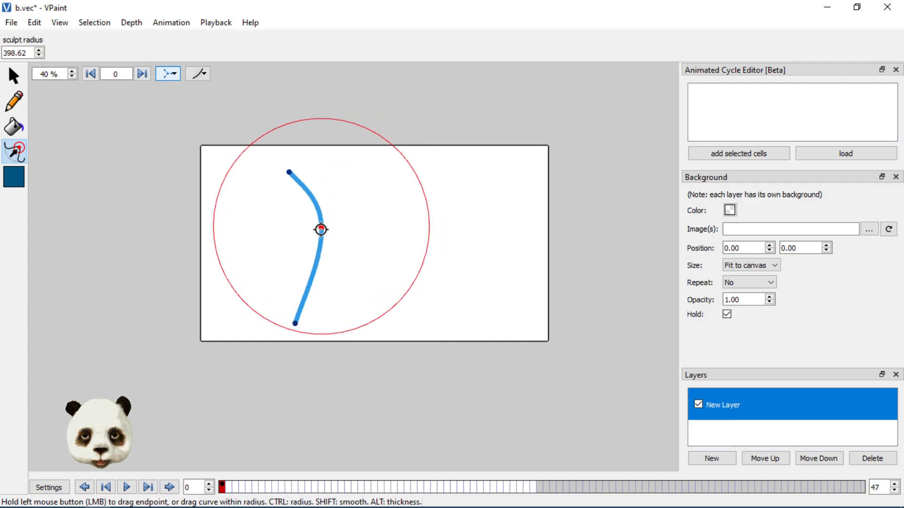
drag(319, 230, 320, 273)
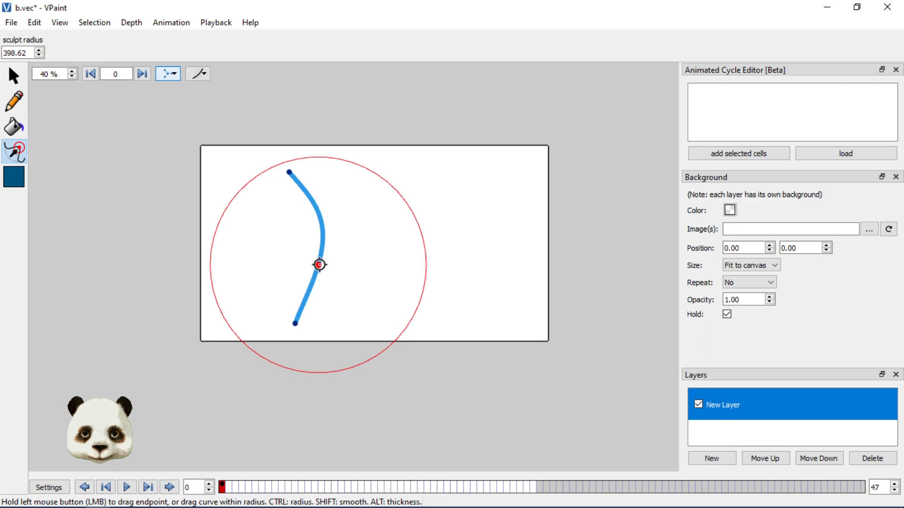
mouse_move(325, 225)
mouse_down()
mouse_move(313, 187)
mouse_move(309, 197)
mouse_move(319, 166)
mouse_move(326, 183)
mouse_move(331, 175)
mouse_move(327, 194)
mouse_move(351, 195)
mouse_move(344, 218)
mouse_move(339, 182)
mouse_up()
mouse_move(312, 286)
mouse_down()
mouse_move(318, 309)
mouse_move(323, 284)
mouse_move(359, 274)
mouse_move(347, 261)
mouse_move(355, 263)
mouse_up()
- Enlarge the sculpt radius to about 576.84 and reshape the edge into an S-curve, undoing the last sculpting change
key(ctrl)
mouse_move(341, 188)
mouse_down()
mouse_move(358, 240)
mouse_move(354, 229)
mouse_move(340, 274)
mouse_move(339, 240)
mouse_move(327, 234)
mouse_move(308, 264)
mouse_move(297, 225)
mouse_move(293, 265)
mouse_move(291, 238)
mouse_move(298, 256)
mouse_move(299, 237)
mouse_move(294, 243)
mouse_move(290, 234)
mouse_move(300, 279)
mouse_move(293, 243)
mouse_move(374, 231)
mouse_move(353, 226)
mouse_move(353, 240)
mouse_move(302, 169)
mouse_move(296, 241)
mouse_move(294, 192)
mouse_move(313, 270)
mouse_move(352, 228)
mouse_move(339, 185)
mouse_move(361, 234)
mouse_move(380, 240)
mouse_move(327, 253)
mouse_move(376, 211)
mouse_move(345, 287)
mouse_move(367, 295)
mouse_move(342, 338)
mouse_move(271, 301)
mouse_move(282, 259)
mouse_move(364, 251)
mouse_move(374, 236)
mouse_move(312, 233)
mouse_move(351, 208)
mouse_move(366, 211)
mouse_move(331, 250)
mouse_move(313, 242)
mouse_move(315, 289)
mouse_move(330, 309)
mouse_move(304, 211)
mouse_move(283, 223)
mouse_move(281, 214)
mouse_move(320, 288)
mouse_move(324, 273)
mouse_move(313, 272)
mouse_move(315, 253)
mouse_up()
key(ctrl)
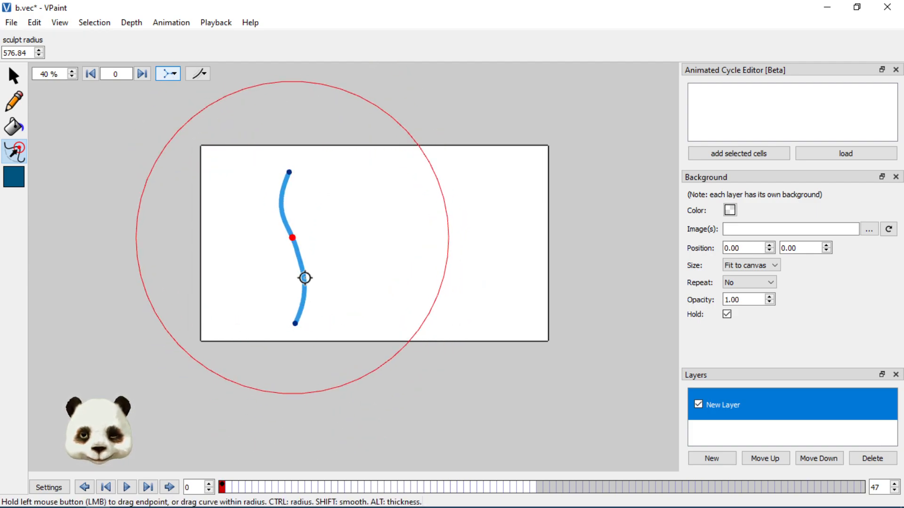
key(ctrl+z)
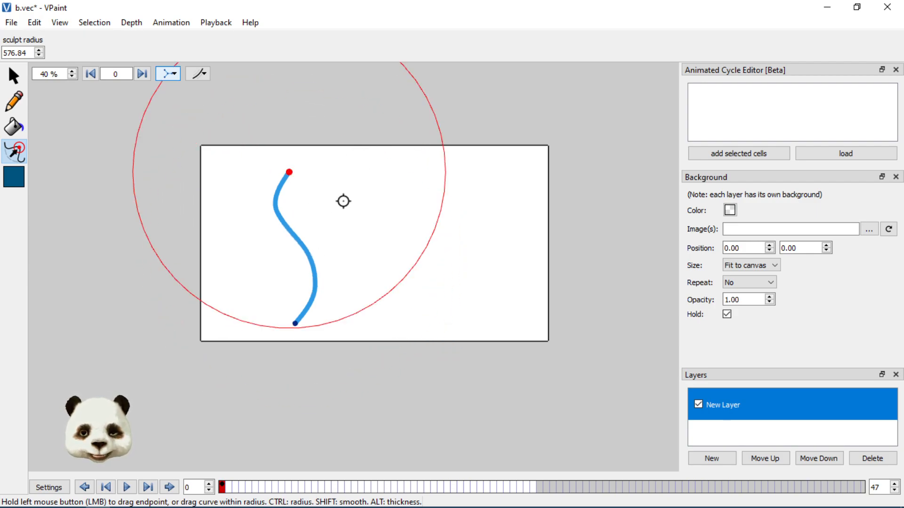
- Sketch three separate four-edged quadrilaterals right of the S-curve, undoing a single-stroke square and redrawing misdrawn edges
click(18, 107)
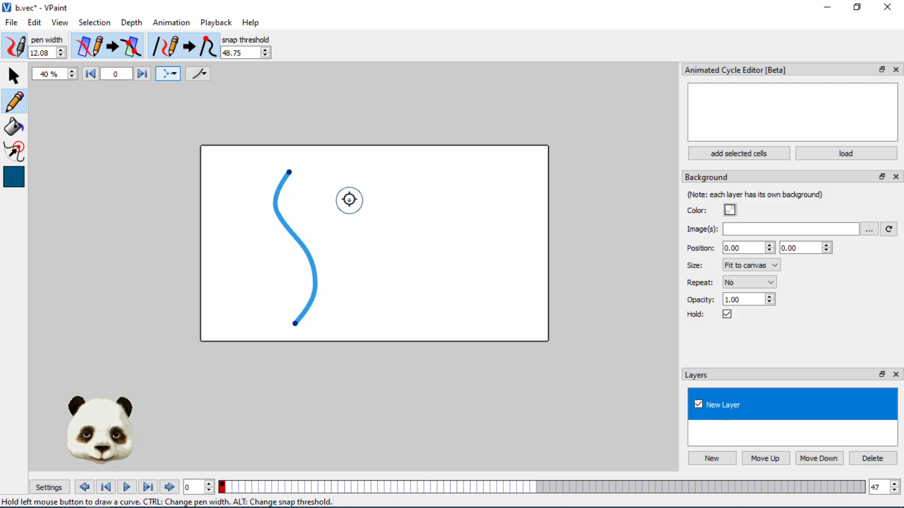
drag(393, 189, 366, 208)
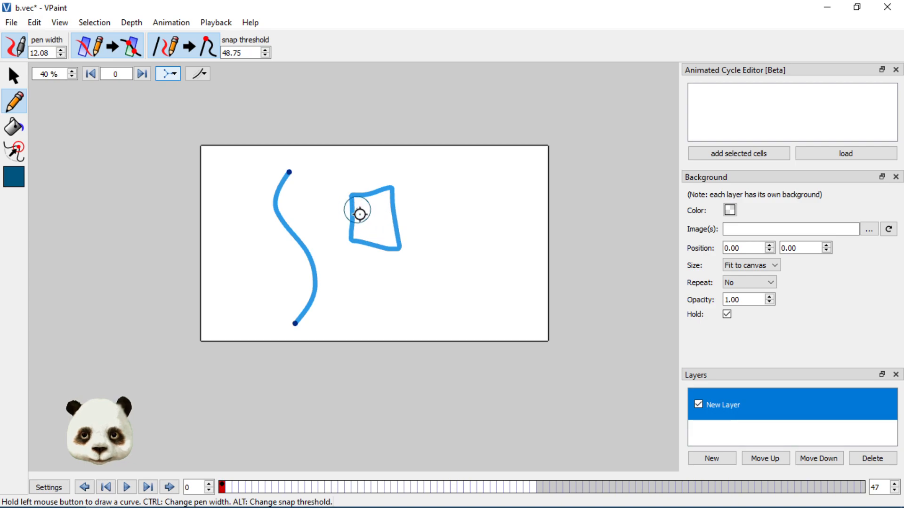
key(ctrl)
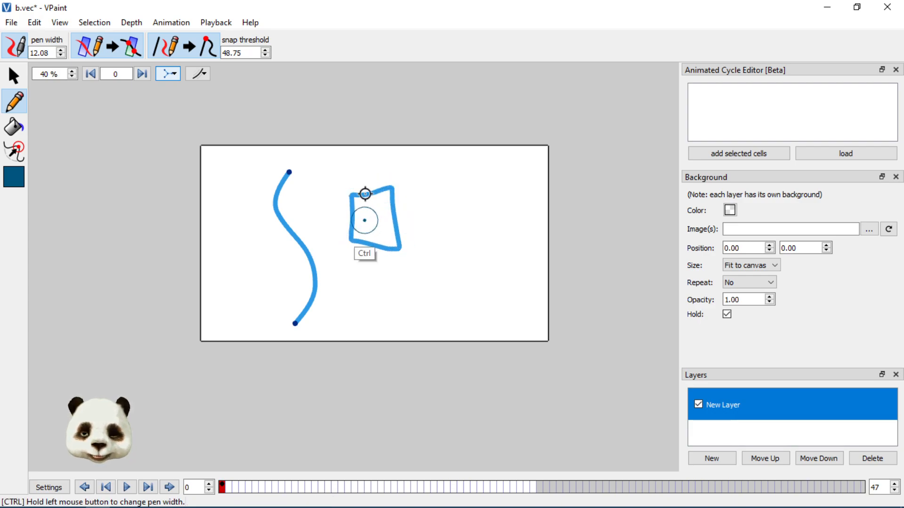
key(ctrl+z)
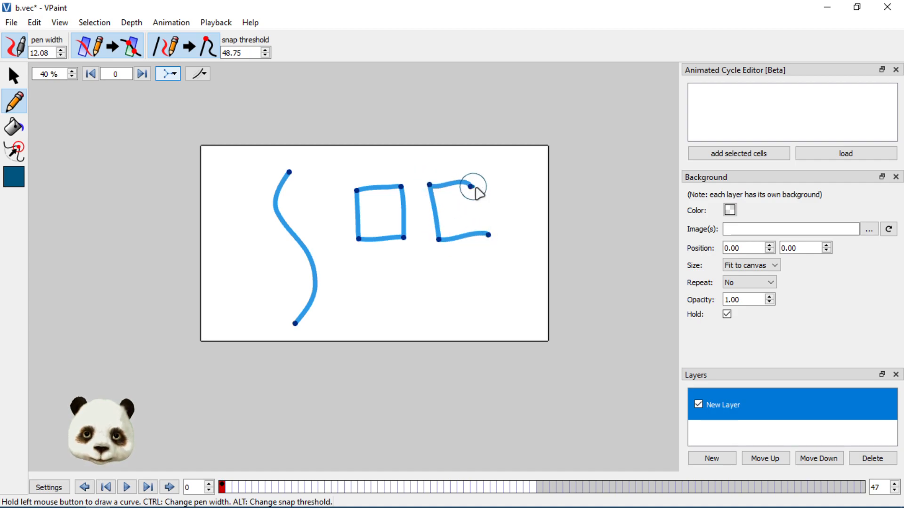
key(ctrl+z)
drag(430, 184, 485, 187)
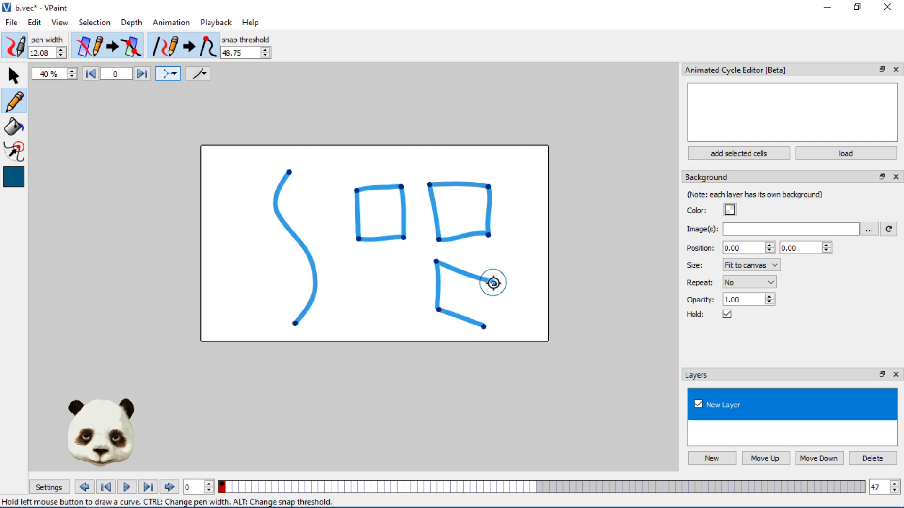
key(ctrl+z)
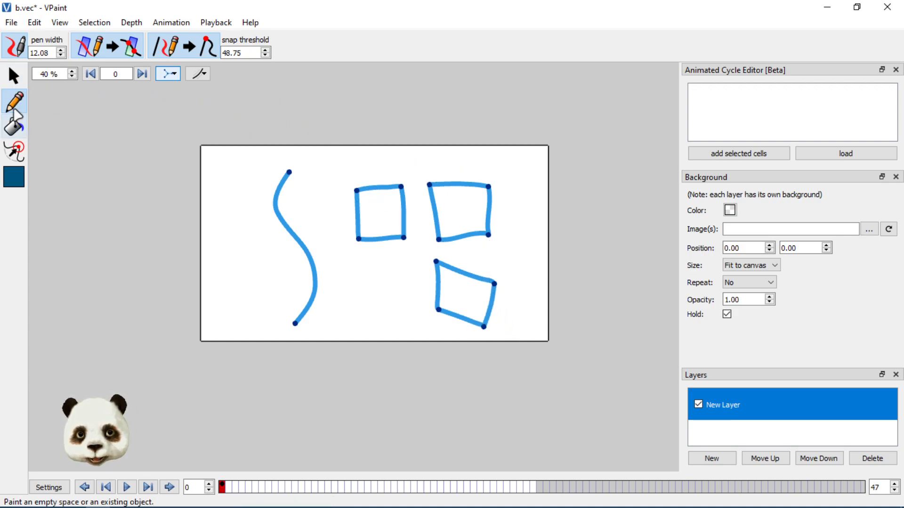
- Glue together the facing vertical edges of the two upper quadrilaterals
click(14, 76)
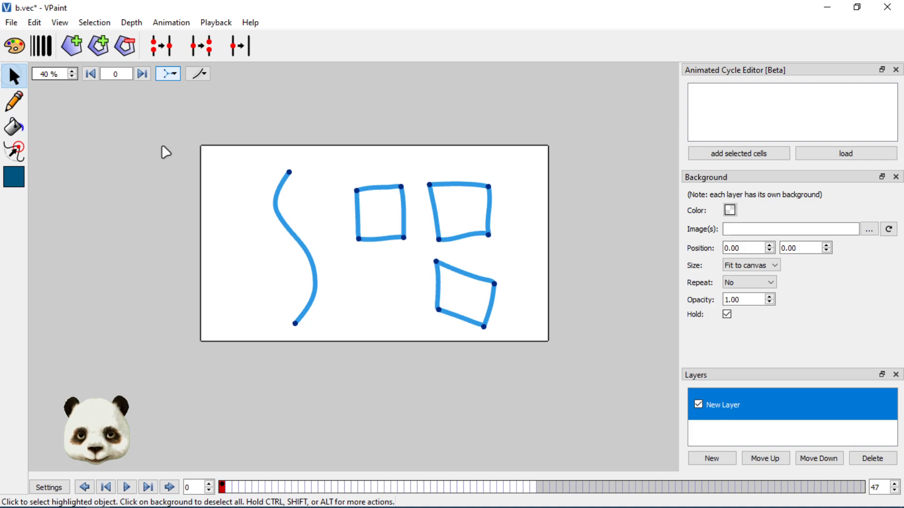
click(406, 214)
shift+click(435, 216)
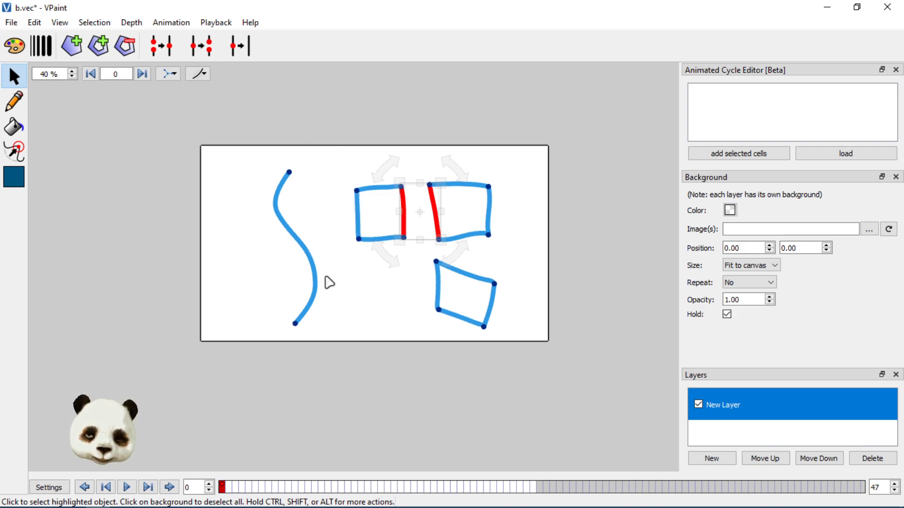
key(ctrl+g)
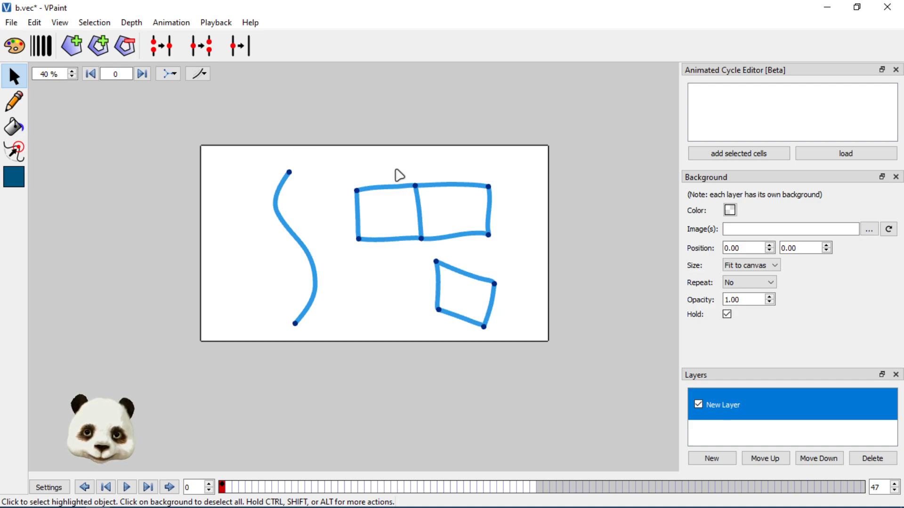
- Glue the left edge of the lower quadrilateral to the edge shared by the two upper ones
click(440, 284)
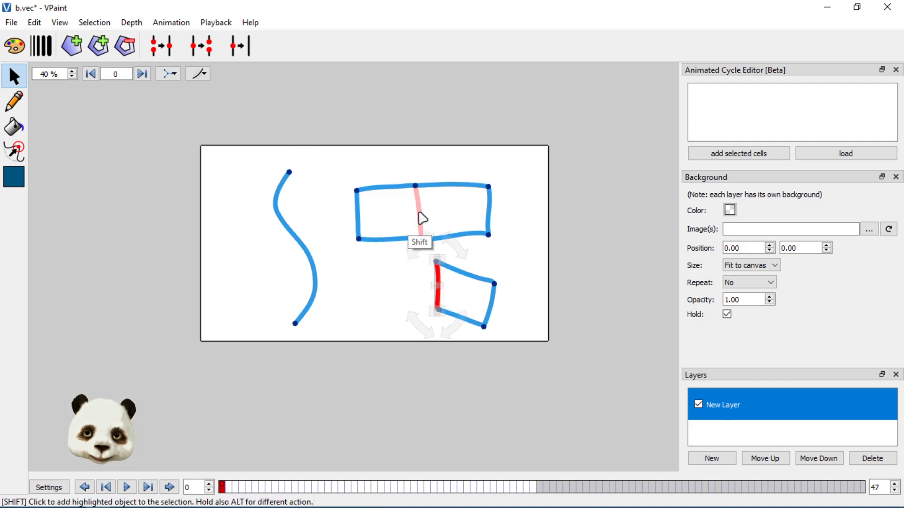
shift+click(418, 215)
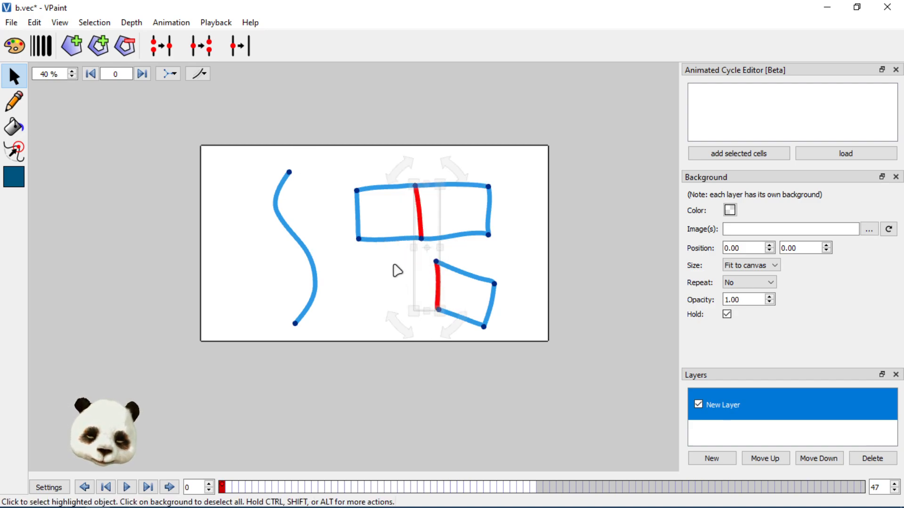
key(ctrl+g)
mouse_move(429, 244)
mouse_down()
mouse_move(407, 203)
mouse_move(413, 249)
mouse_move(419, 201)
mouse_move(437, 255)
mouse_move(414, 234)
mouse_move(431, 243)
mouse_up()
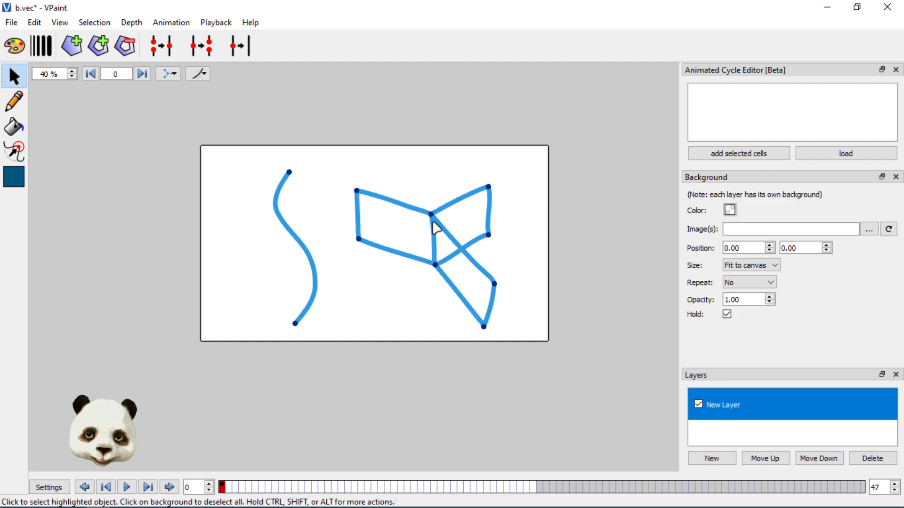
- Set the paint color to #ff5500 and fill the left quadrilateral, undoing the fill attempts on the other two
click(14, 127)
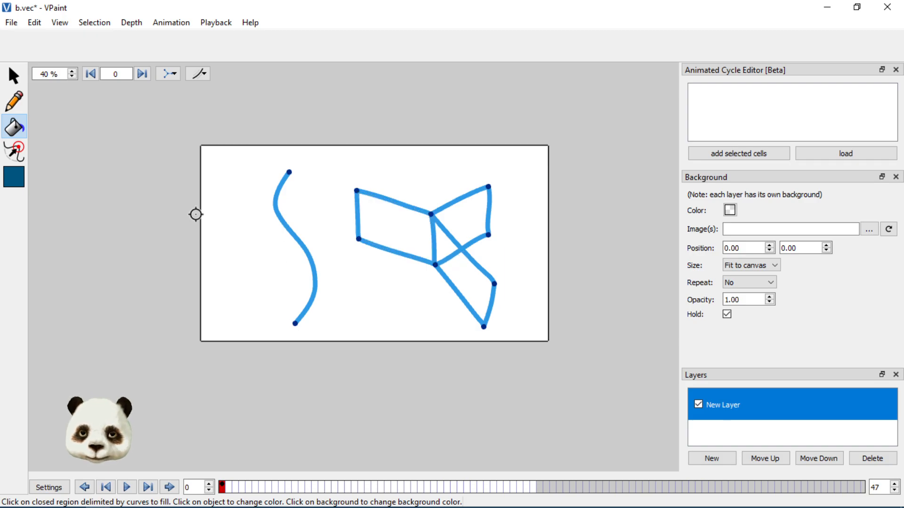
click(14, 176)
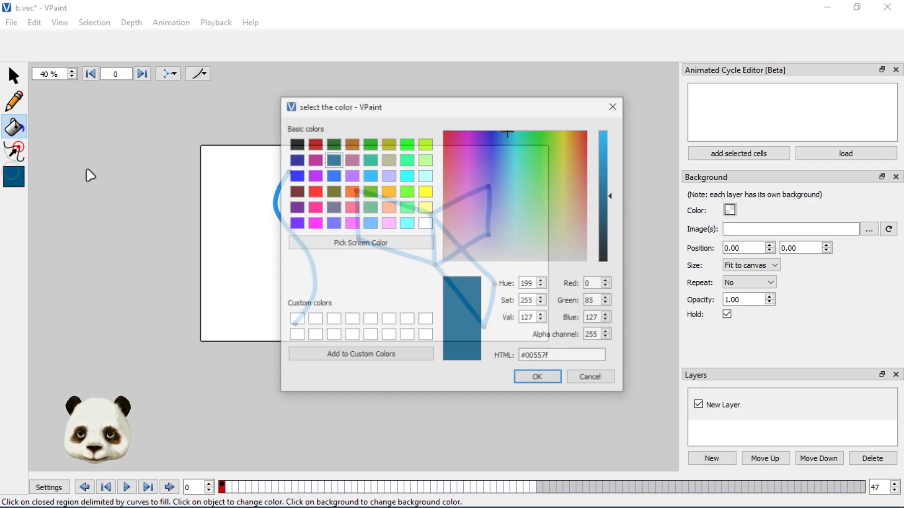
click(351, 191)
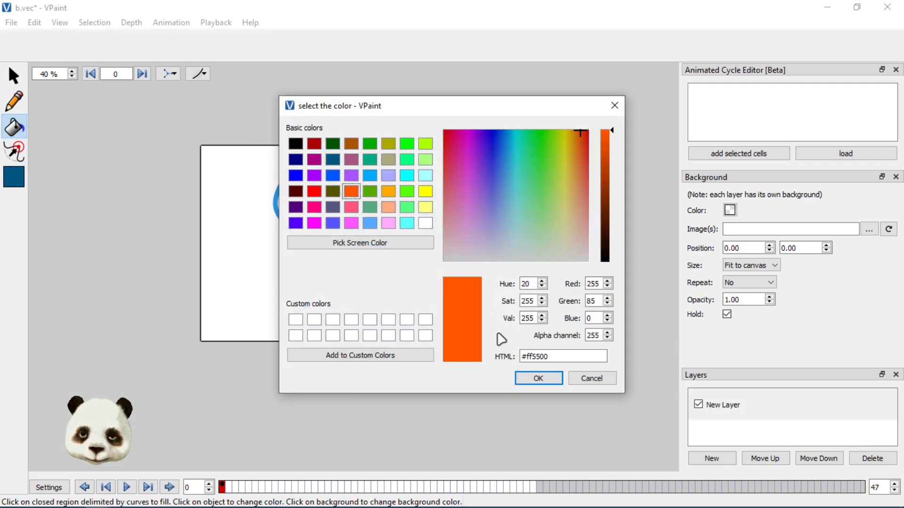
click(530, 378)
click(464, 282)
key(ctrl+z)
click(464, 227)
key(ctrl+z)
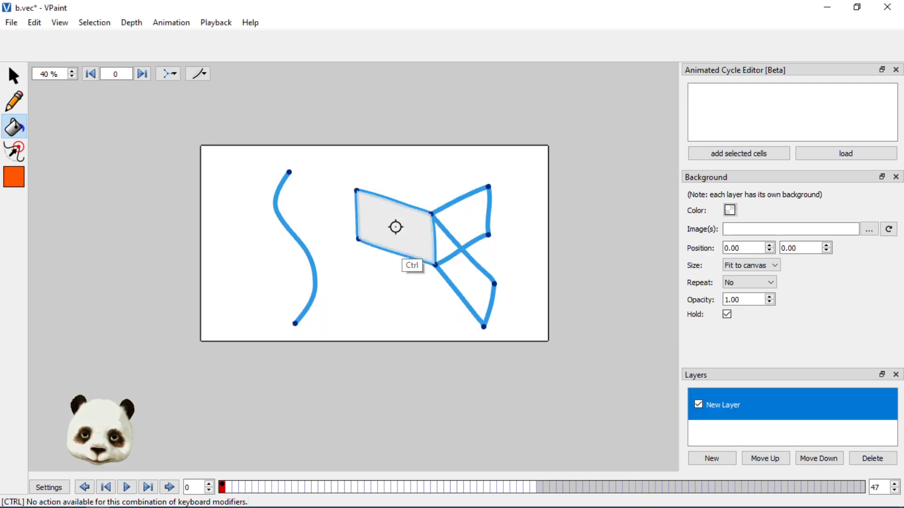
- Try to fill the upper right quadrilateral, the lower quadrilateral and the small triangle beside the shared edge, undoing the attempts
click(14, 100)
click(14, 128)
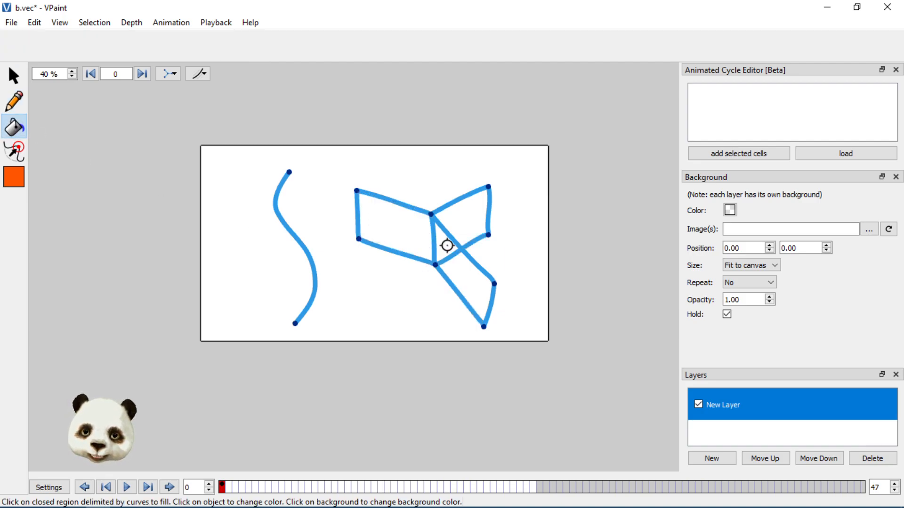
click(466, 226)
key(ctrl+z)
click(470, 230)
key(ctrl+z)
click(463, 285)
key(ctrl+z)
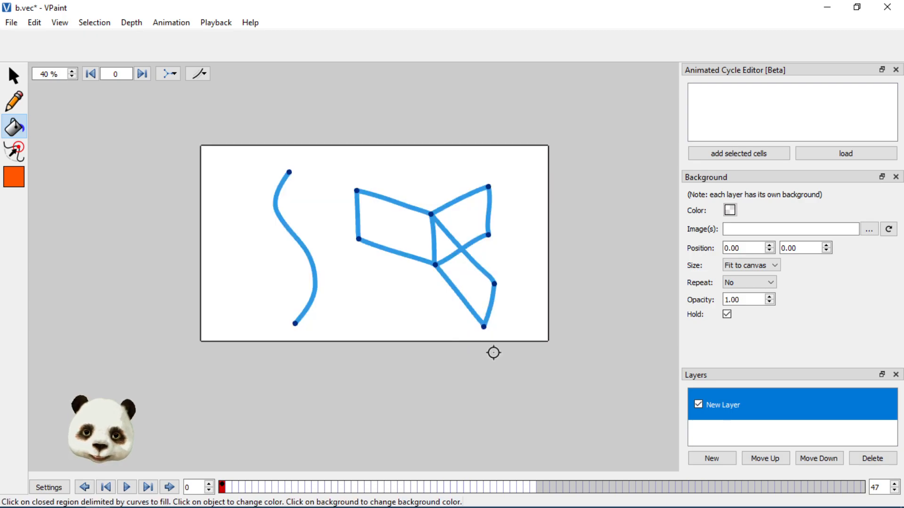
click(441, 240)
key(ctrl+z)
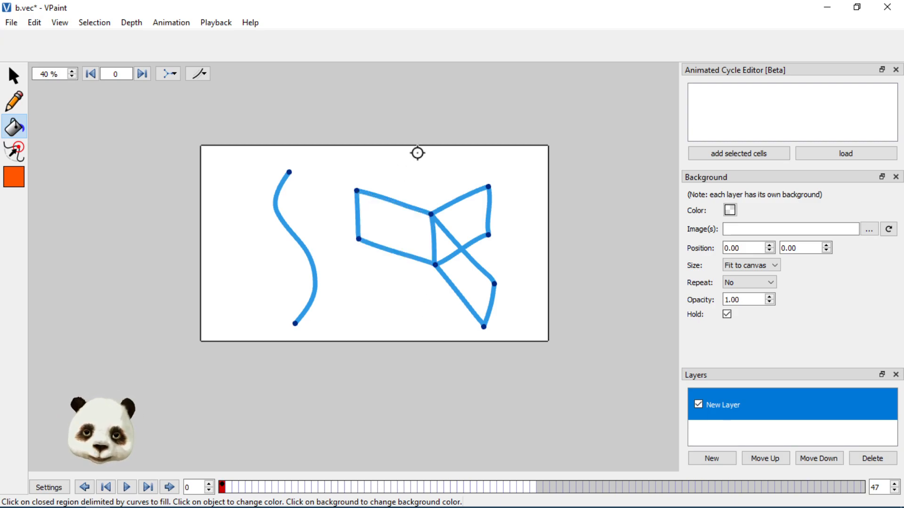
- Turn on onion skinning and change the display from outline mode to illustration mode
click(227, 488)
click(222, 488)
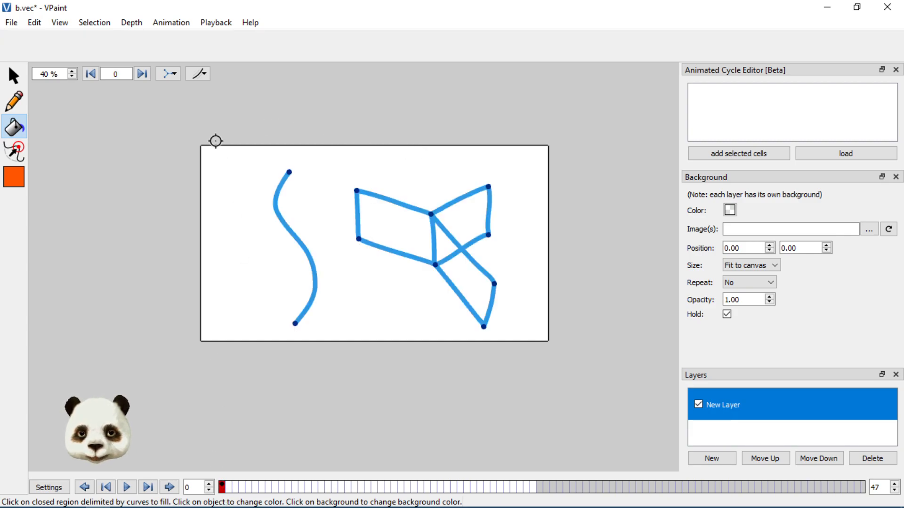
click(198, 74)
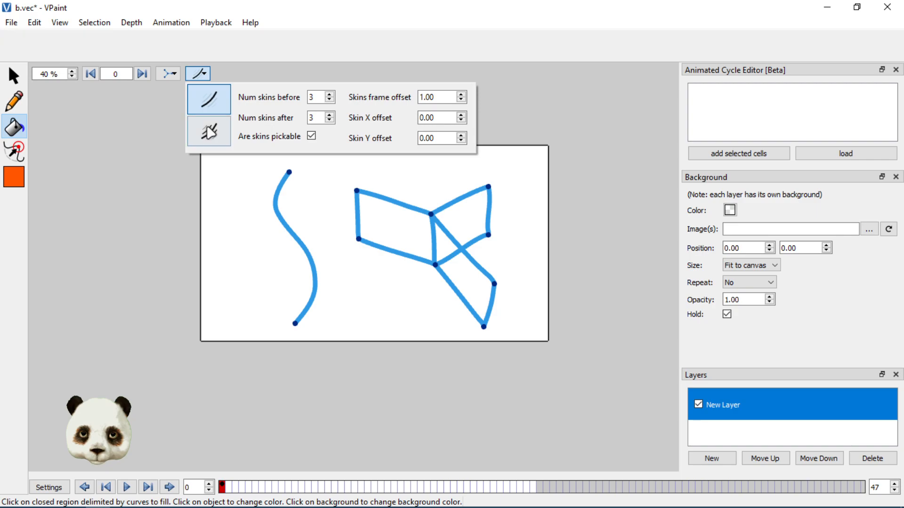
click(175, 73)
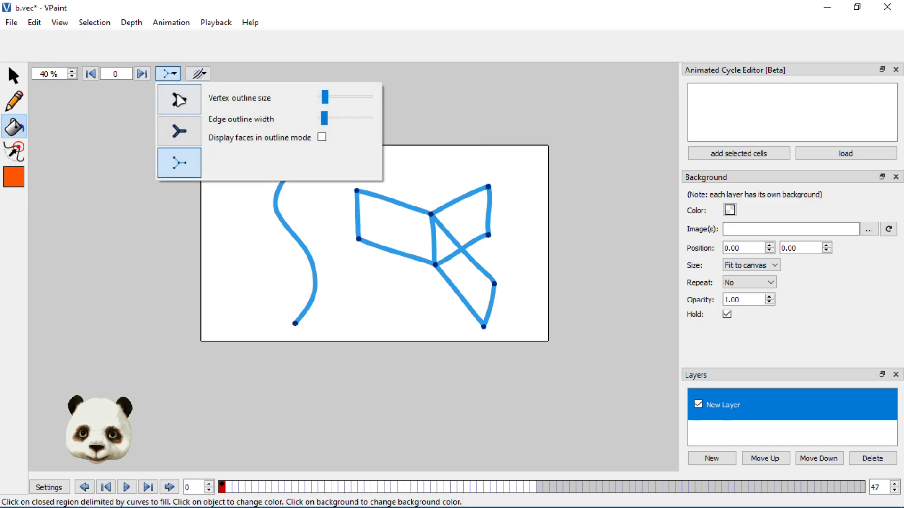
click(185, 100)
click(343, 24)
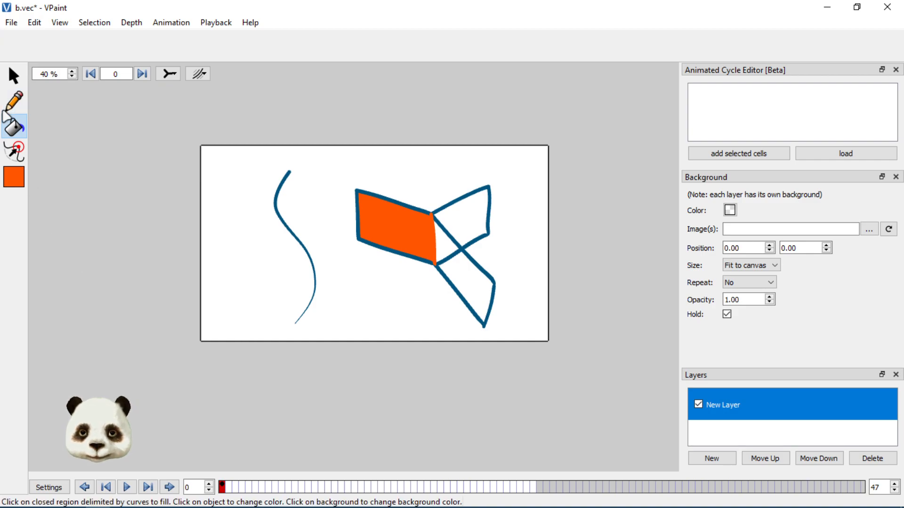
- Try to fill the lower quadrilateral, undoing the orange background fill and the earlier recoloring of the shared edge
click(461, 279)
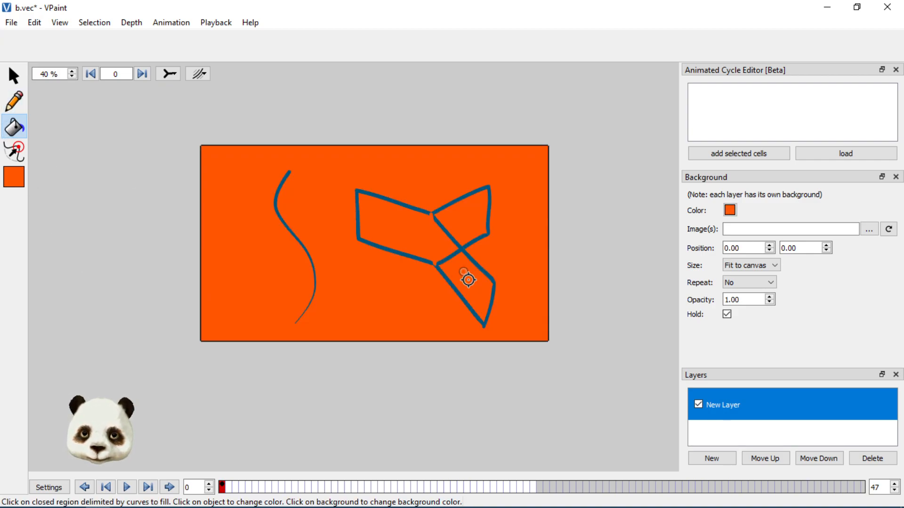
key(ctrl+z)
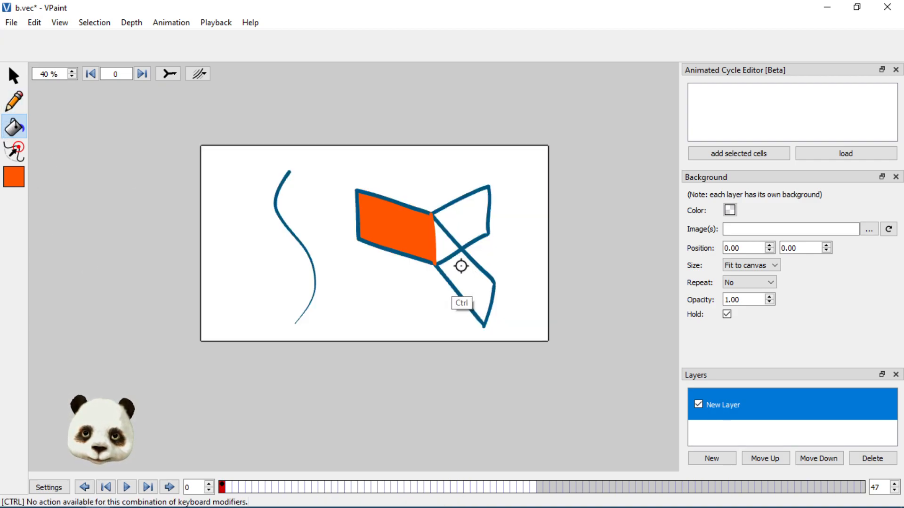
key(ctrl+z)
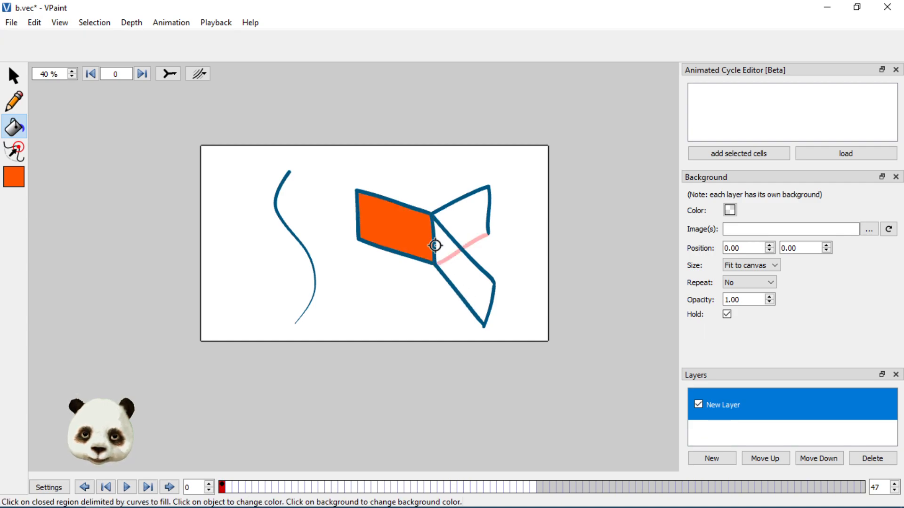
- Try again in illustration mode to fill the two unfilled quadrilaterals and the triangle where they overlap, undoing each fill
click(460, 220)
key(ctrl+z)
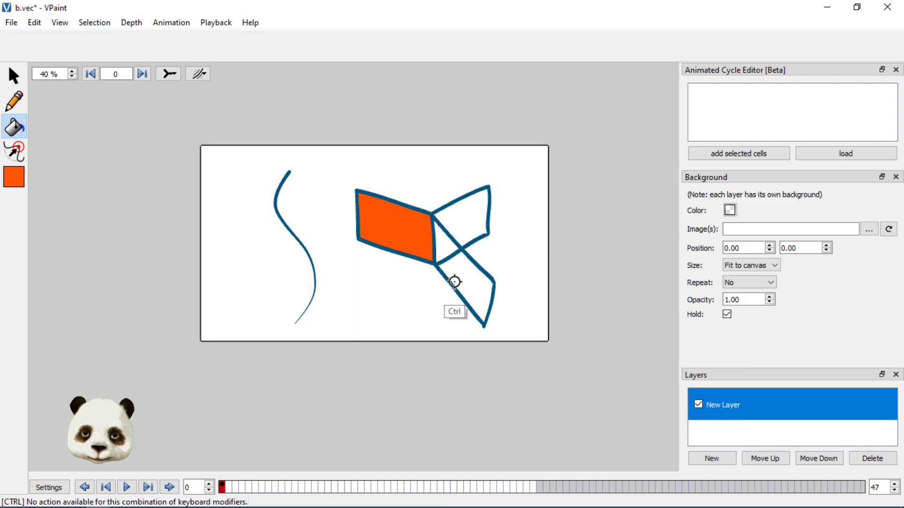
click(459, 279)
key(ctrl+z)
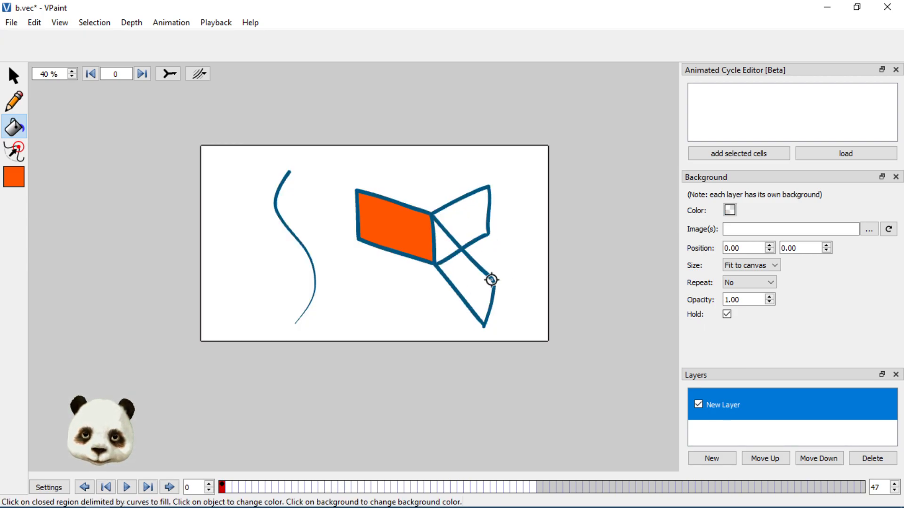
click(447, 252)
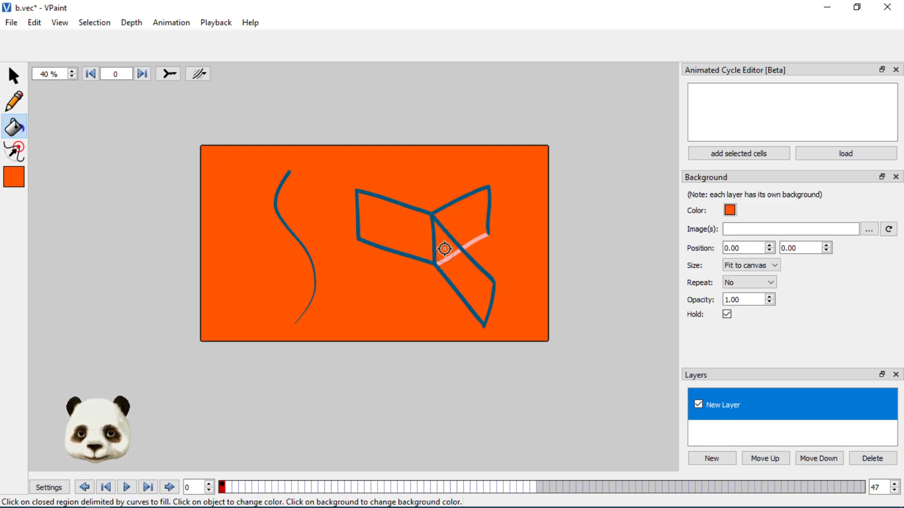
key(ctrl+z)
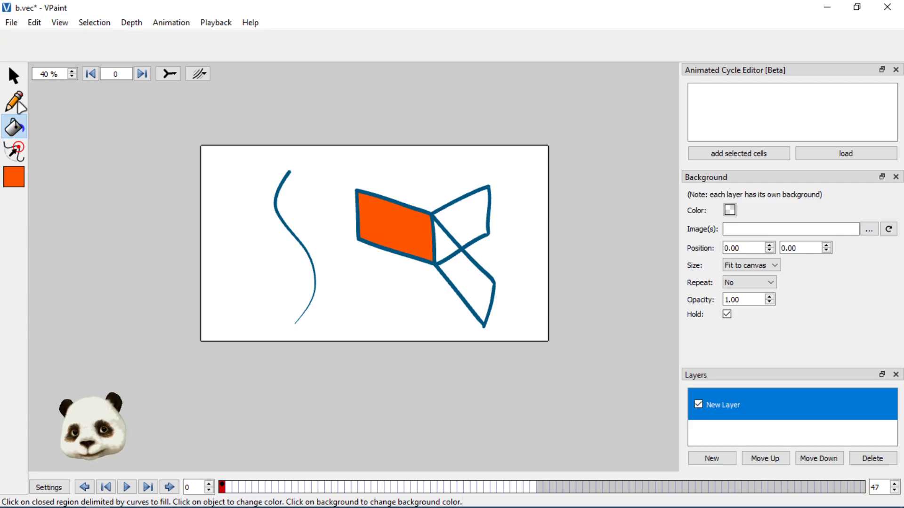
- Sketch three orange quadrilaterals sharing one vertical edge over the existing shapes on frame 1, redrawing the misdrawn stroke
click(14, 76)
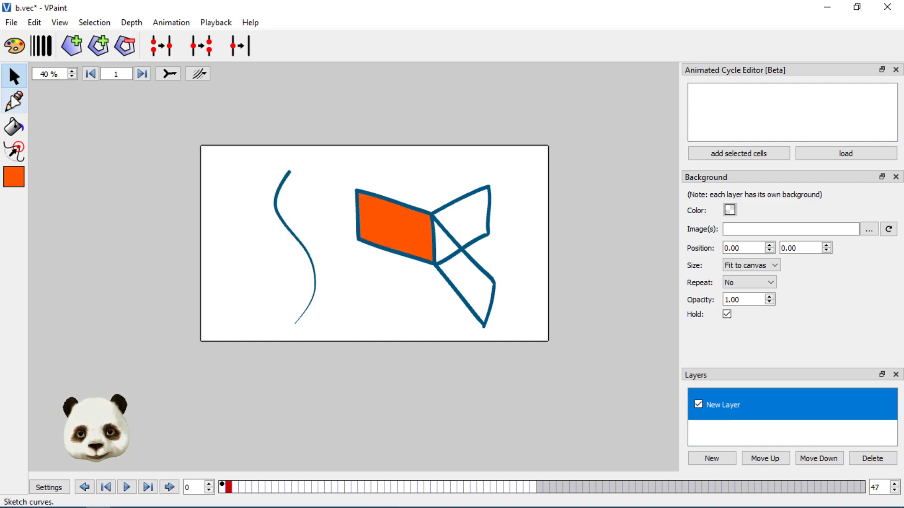
click(14, 102)
mouse_move(448, 194)
mouse_down()
mouse_move(445, 274)
mouse_move(469, 224)
mouse_move(460, 251)
mouse_move(449, 194)
mouse_move(397, 172)
mouse_move(405, 269)
mouse_move(396, 265)
mouse_move(452, 289)
mouse_move(466, 262)
mouse_move(450, 194)
mouse_move(487, 171)
mouse_up()
drag(487, 171, 507, 254)
key(ctrl+z)
mouse_move(486, 172)
mouse_down()
mouse_move(486, 250)
mouse_move(465, 279)
mouse_up()
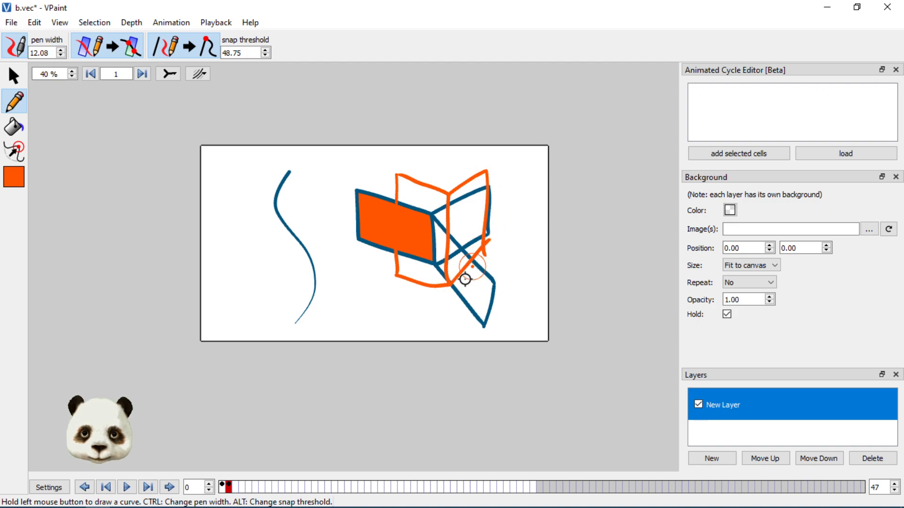
mouse_move(448, 203)
mouse_down()
mouse_move(503, 255)
mouse_move(492, 264)
mouse_move(495, 322)
mouse_up()
drag(452, 299, 503, 329)
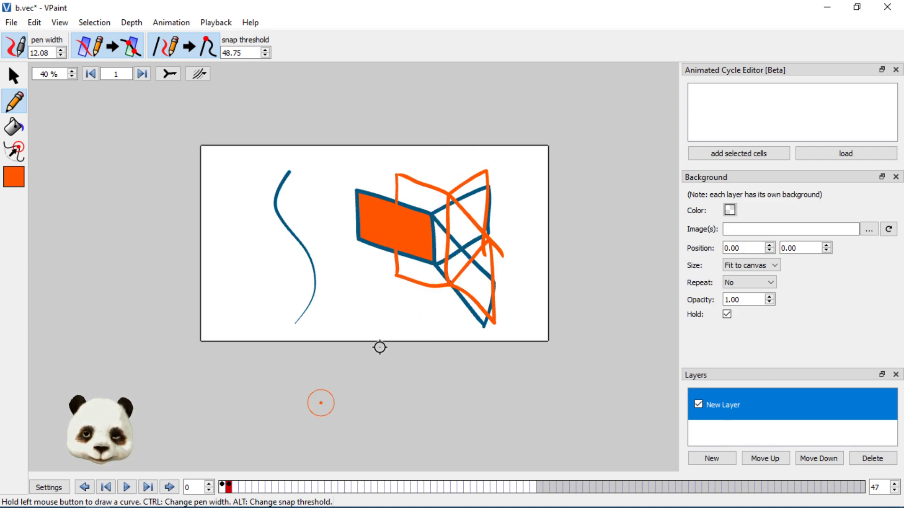
- Undo all the orange strokes sketched on frame 1
key(ctrl)
key(ctrl+z)
key(ctrl+z)
key(ctrl+z)
key(ctrl+z)
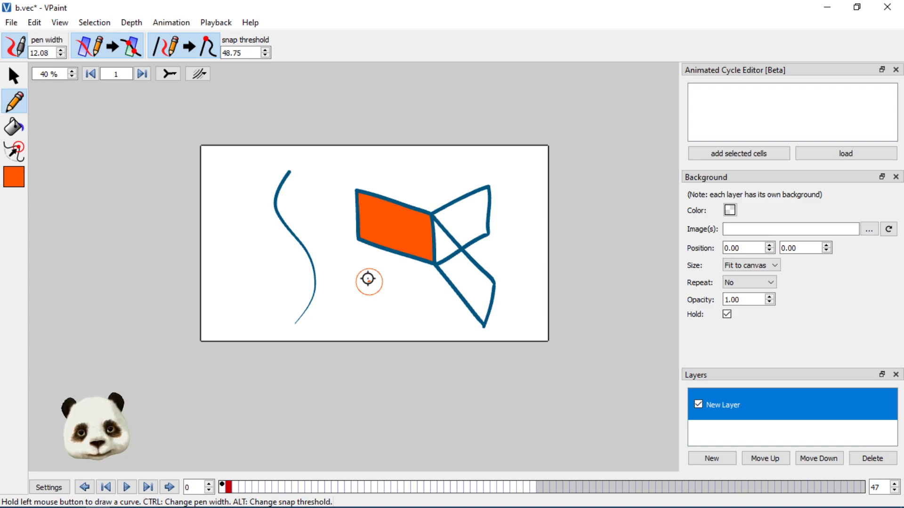
- Select the orange face and the S-curve one after the other on frame 1
click(13, 76)
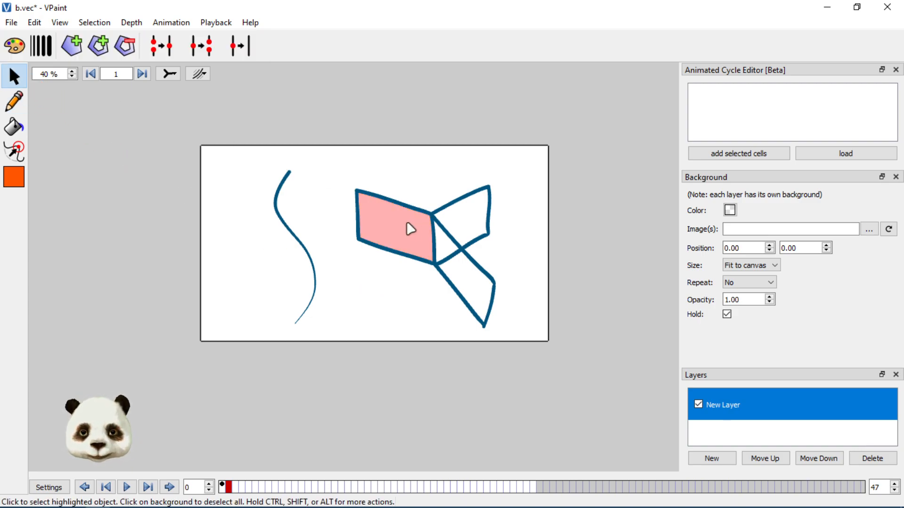
click(14, 100)
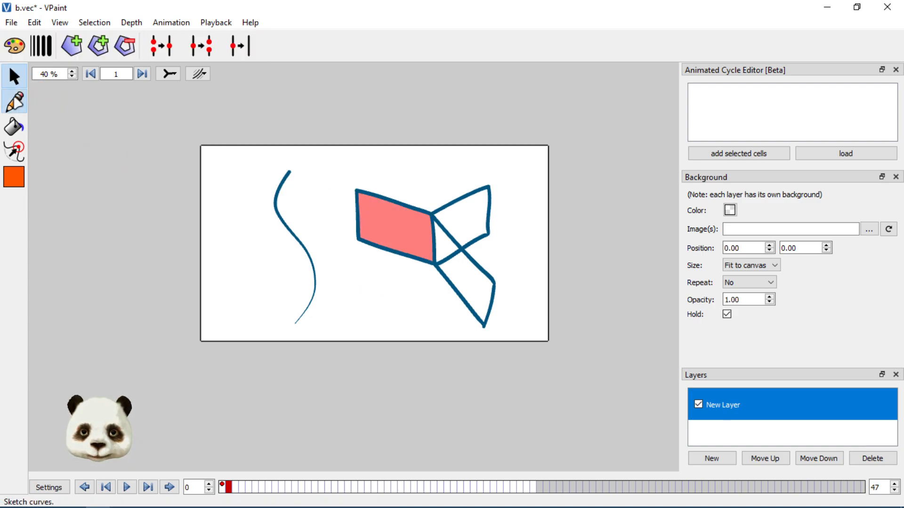
click(14, 84)
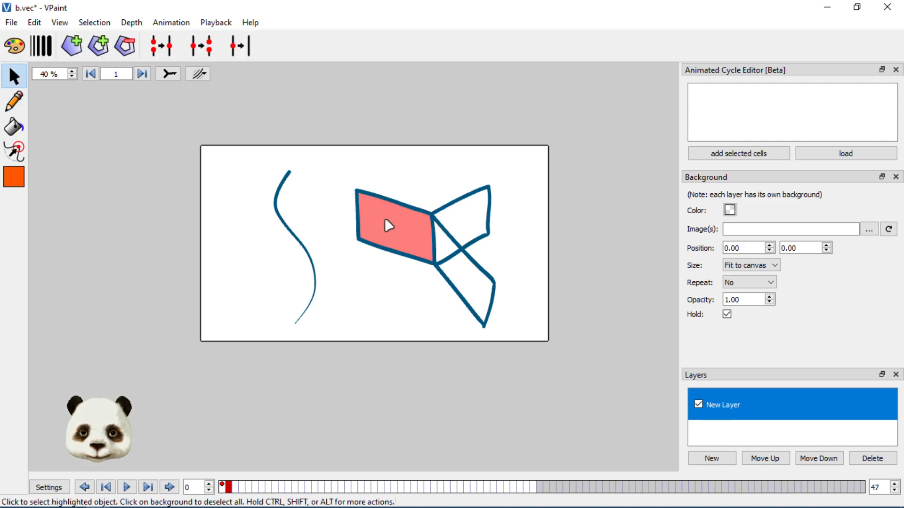
click(274, 178)
- Change the display to illustration with outlines and select the S-curve's upper vertex to check it, clearing the selection
click(162, 77)
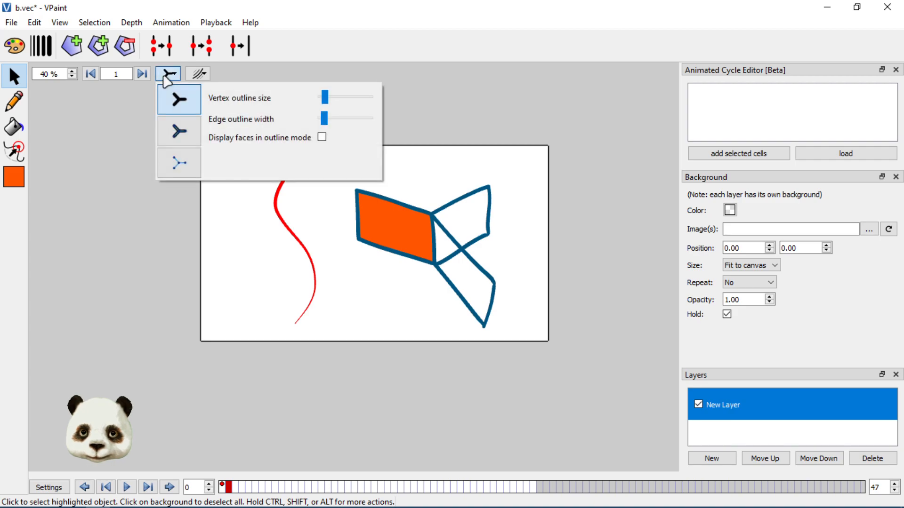
click(179, 131)
click(311, 212)
click(276, 208)
click(289, 172)
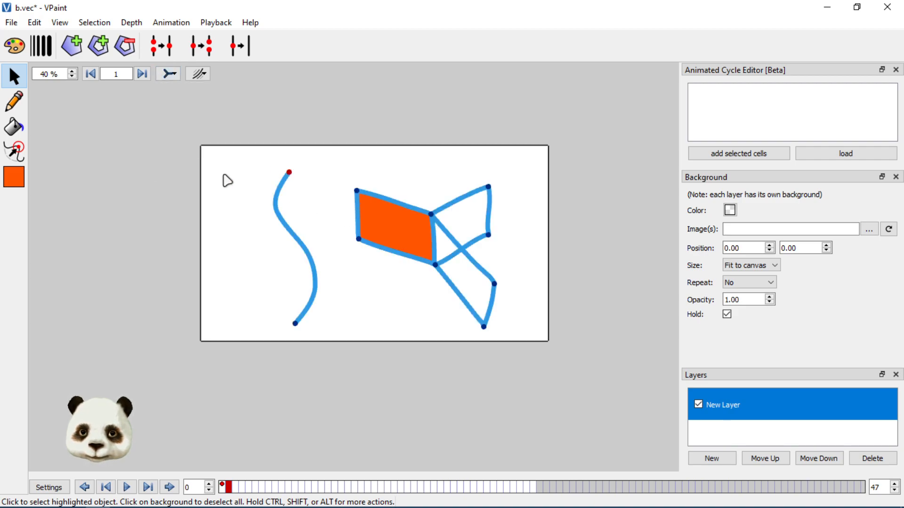
drag(316, 152, 585, 354)
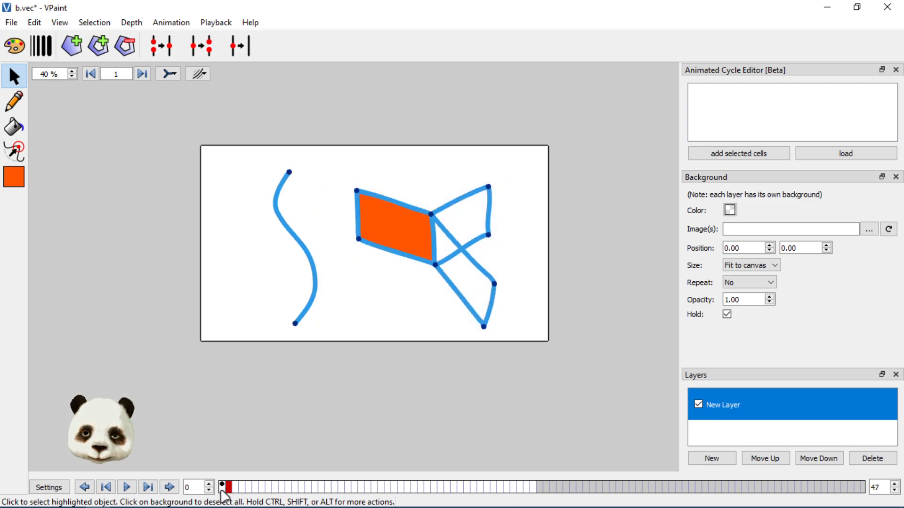
- Select the orange face on frame 0 and move its rotation pivot between the face and the S-curve
click(374, 219)
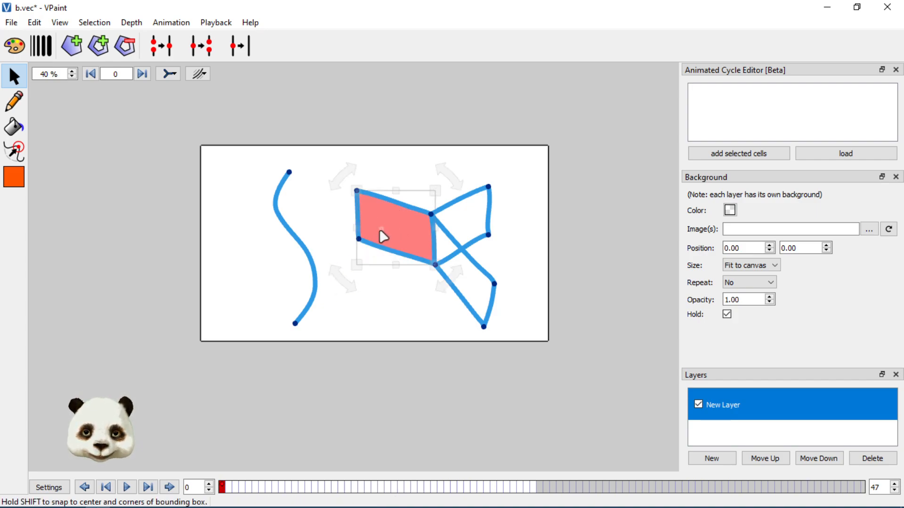
drag(392, 220, 330, 219)
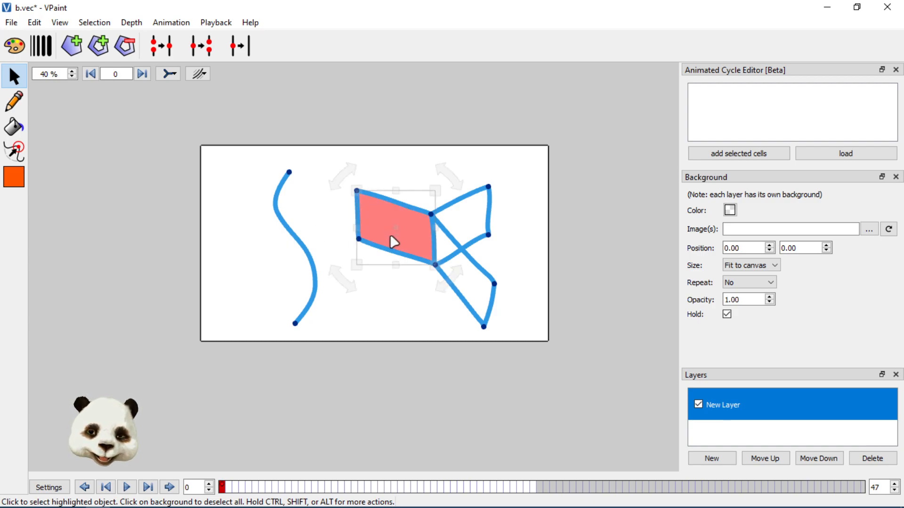
drag(397, 227, 321, 222)
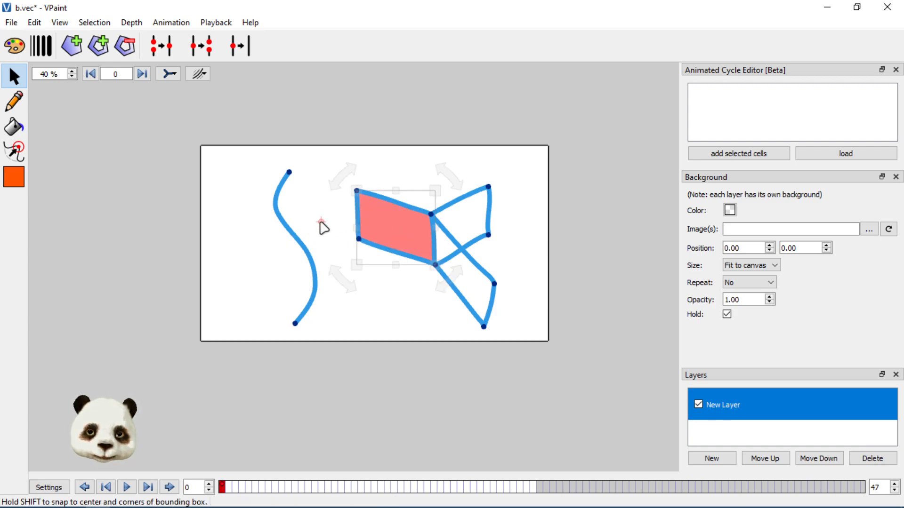
- Rotate the orange face slightly about the moved pivot, undoing the last rotation and reselecting the face
drag(460, 192, 404, 207)
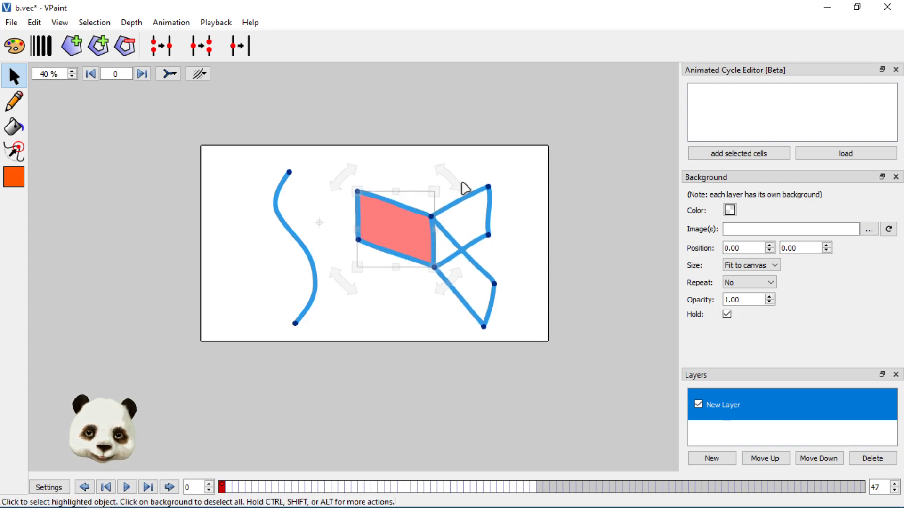
drag(462, 189, 419, 202)
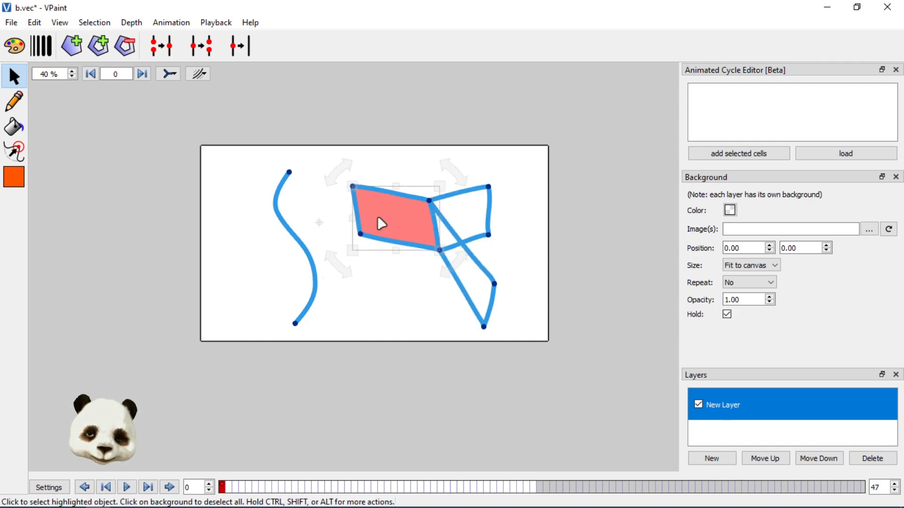
key(ctrl+z)
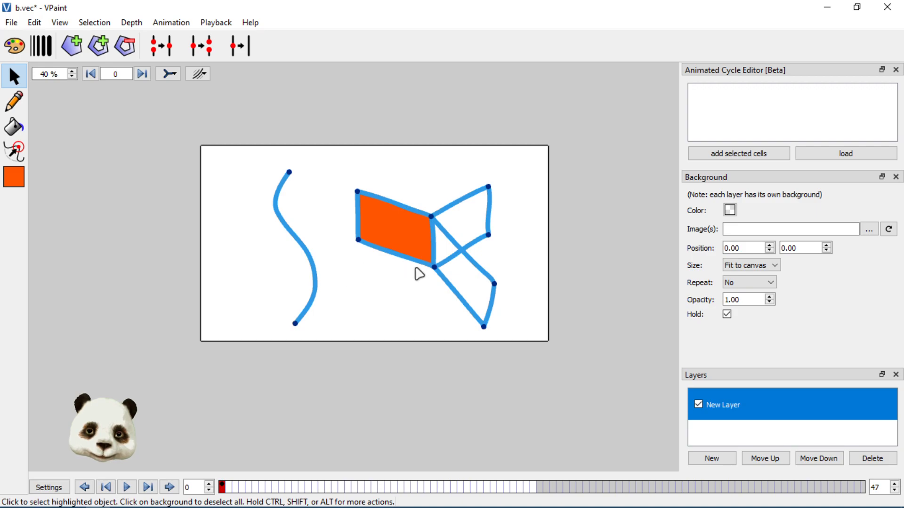
click(383, 222)
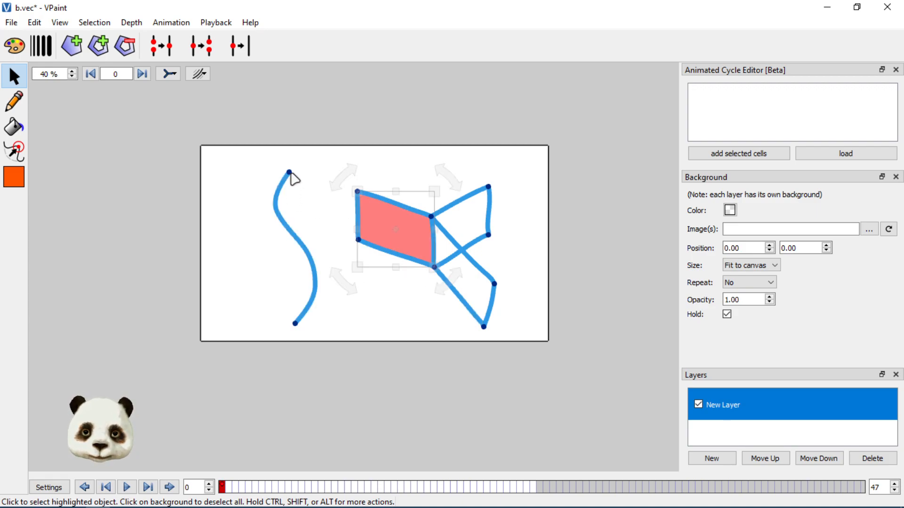
- Sketch a short curve inside the orange face, undoing the first stroke and redrawing it as a diagonal arc
click(315, 227)
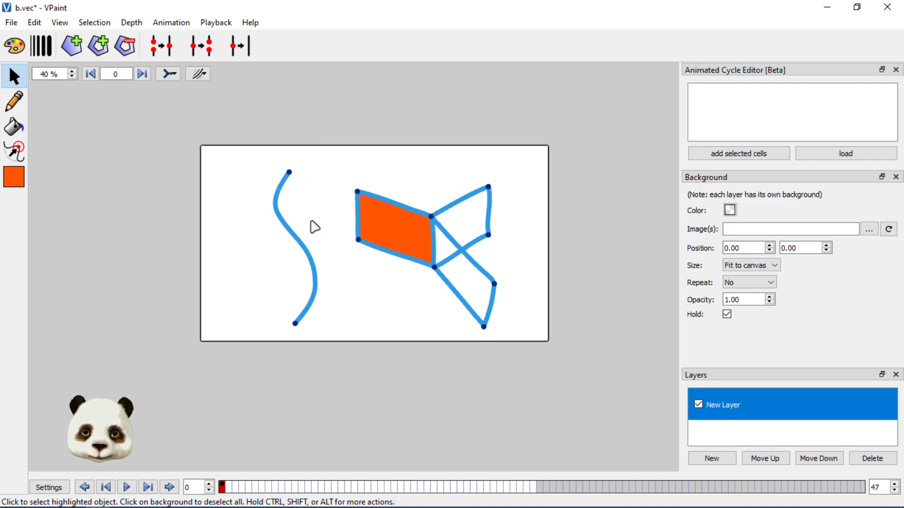
click(14, 100)
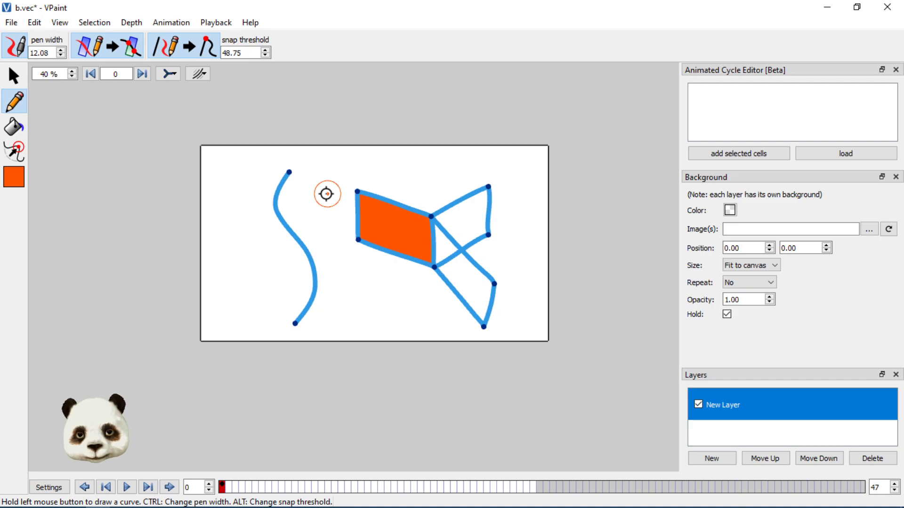
drag(385, 216, 384, 250)
key(ctrl+z)
drag(381, 213, 404, 236)
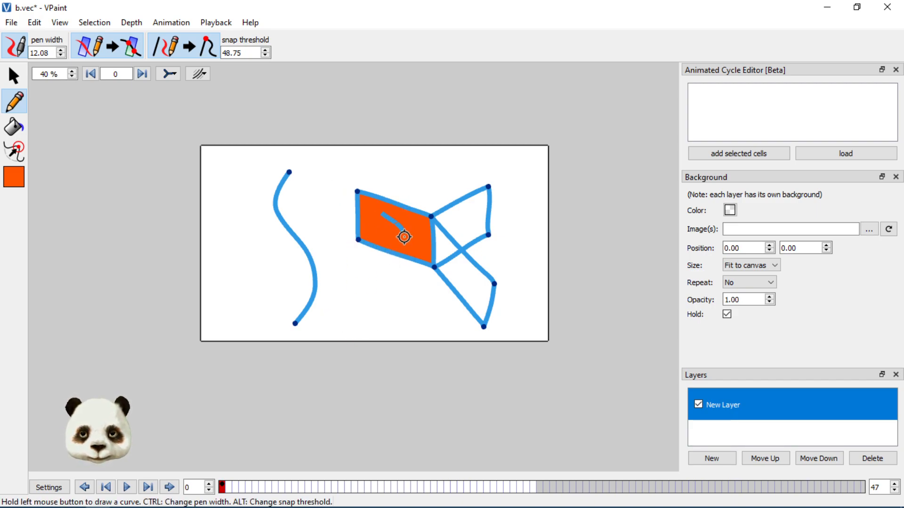
- Delete the short curve together with its lower end vertex, leaving only its upper vertex inside the orange face
click(13, 76)
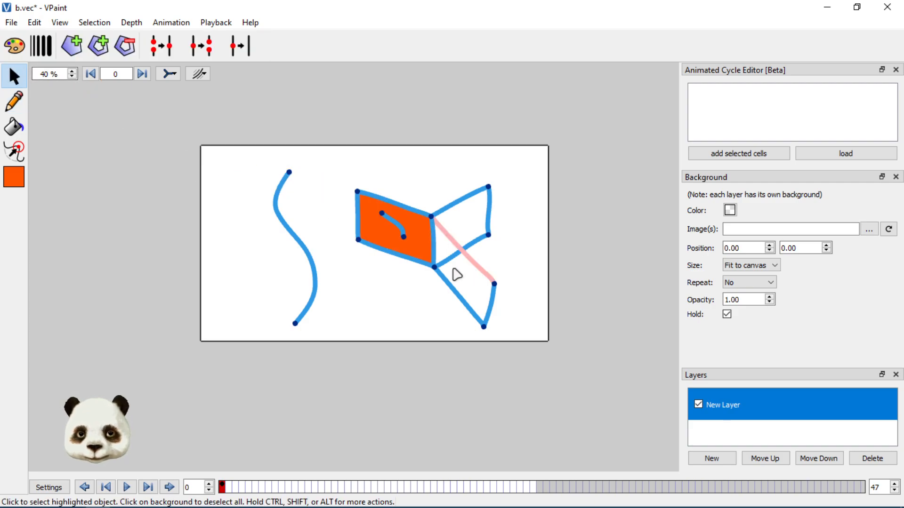
click(401, 237)
key(Delete)
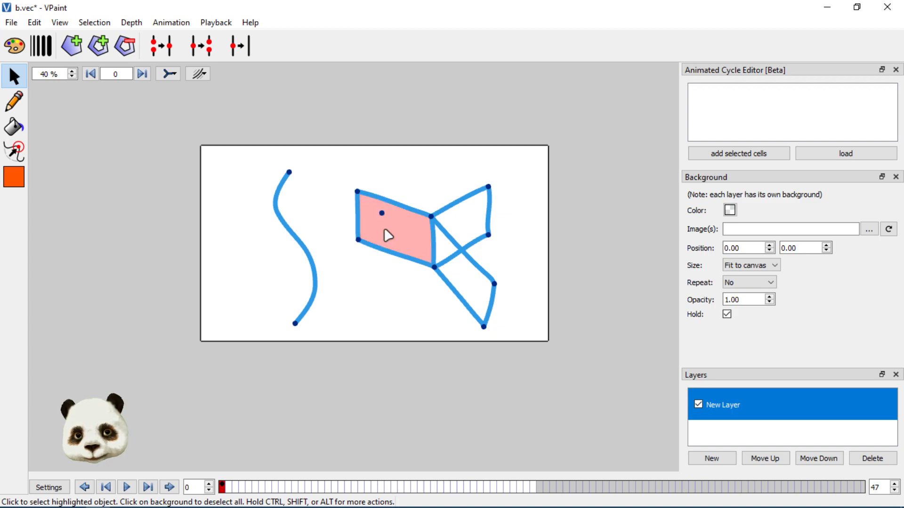
- Move the orange face with its inner vertex slightly down and towards the S-curve, clearing the selection
click(386, 230)
drag(404, 225, 399, 231)
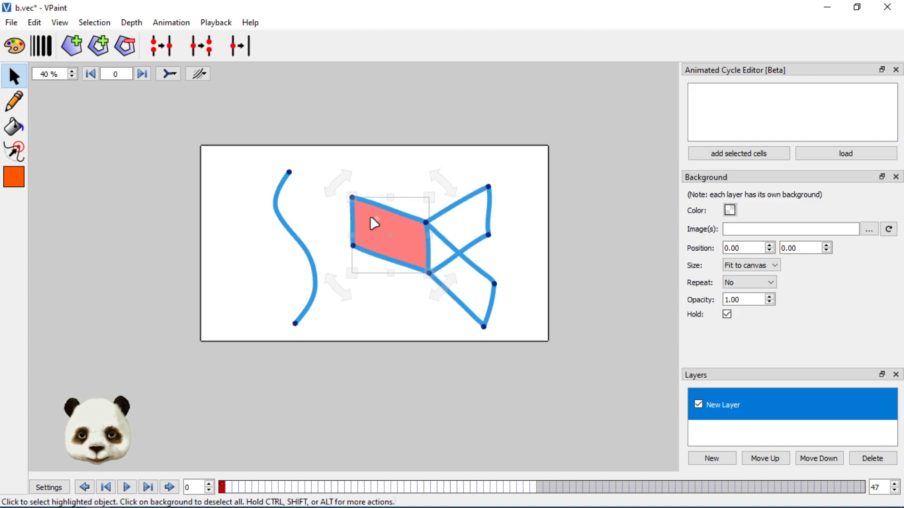
click(290, 173)
key(ctrl+z)
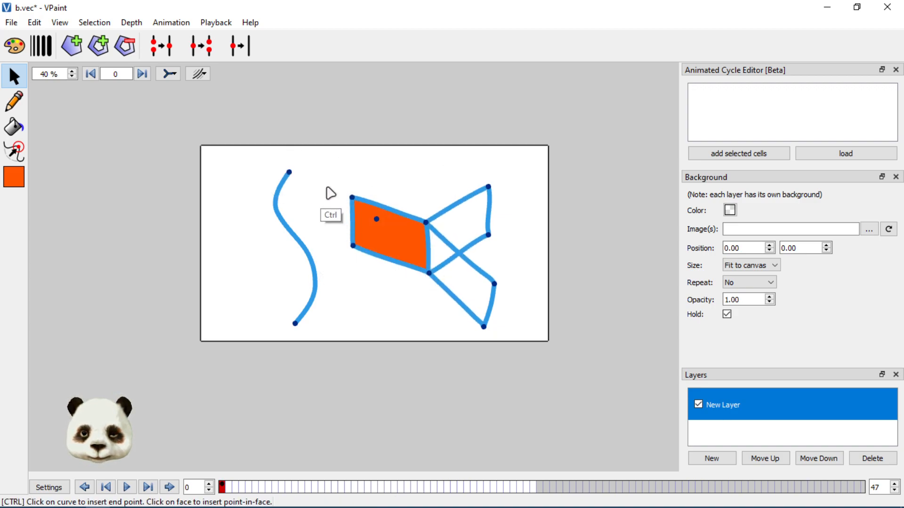
- Move the S-curve's upper vertex into the orange face and glue it to the vertex inside the face
drag(289, 173, 364, 232)
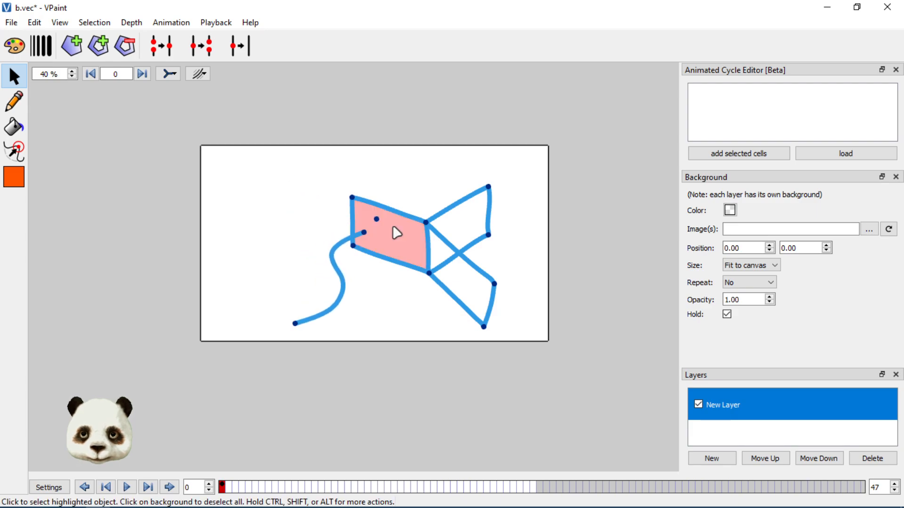
shift+click(364, 232)
shift+click(376, 219)
click(163, 47)
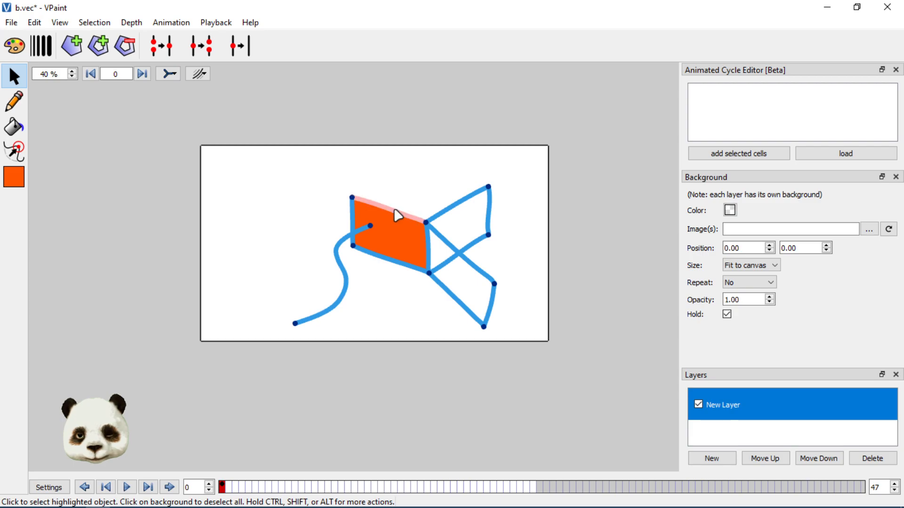
- Move the orange face with its attached curve slightly, and stretch the face's upper edge to raise its outer corner
drag(391, 237, 393, 212)
click(393, 214)
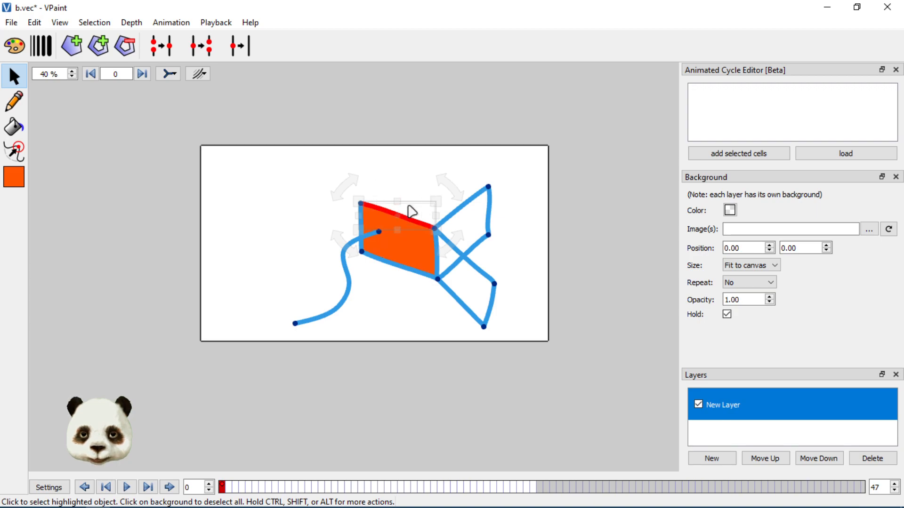
drag(396, 200, 371, 216)
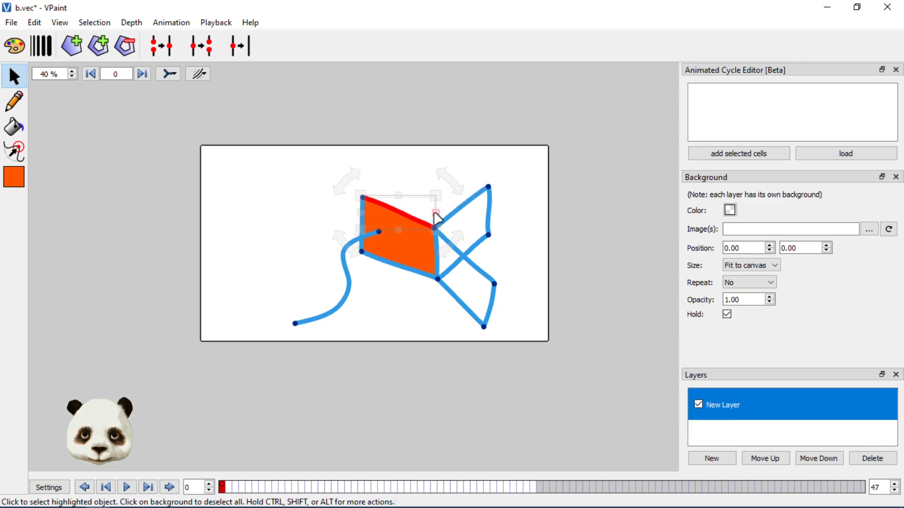
drag(436, 213, 452, 185)
- Stretch the upper wing's top edge upwards and widen the S-curve away from the orange face, clearing the selection
click(461, 207)
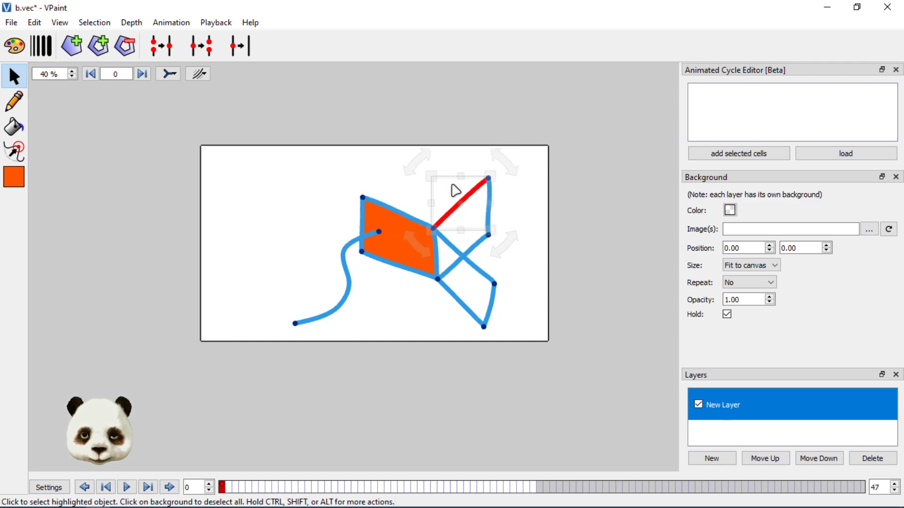
click(347, 283)
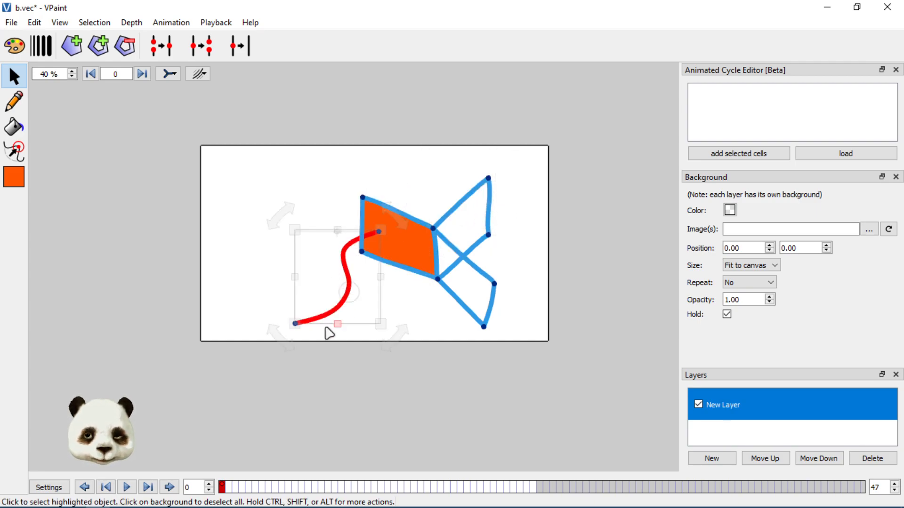
mouse_move(295, 276)
mouse_down()
mouse_move(380, 277)
mouse_move(282, 269)
mouse_move(274, 253)
mouse_move(283, 254)
mouse_up()
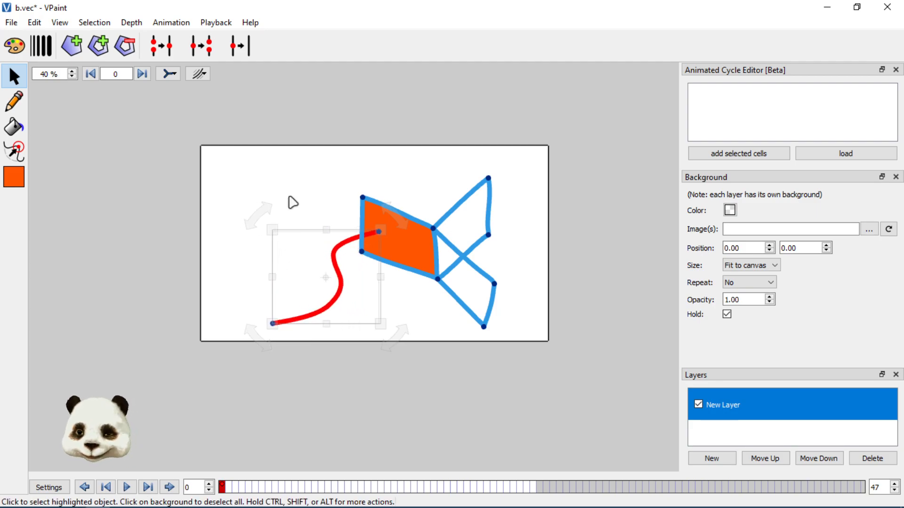
click(310, 180)
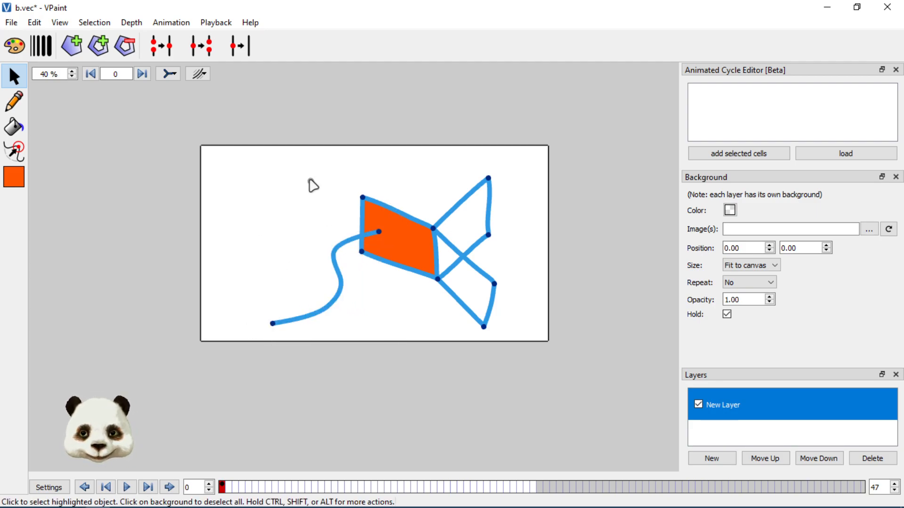
- Sketch an upright rectangle from four separate curves in the empty area beside the S-curve, undoing the unsuccessful strokes
click(14, 101)
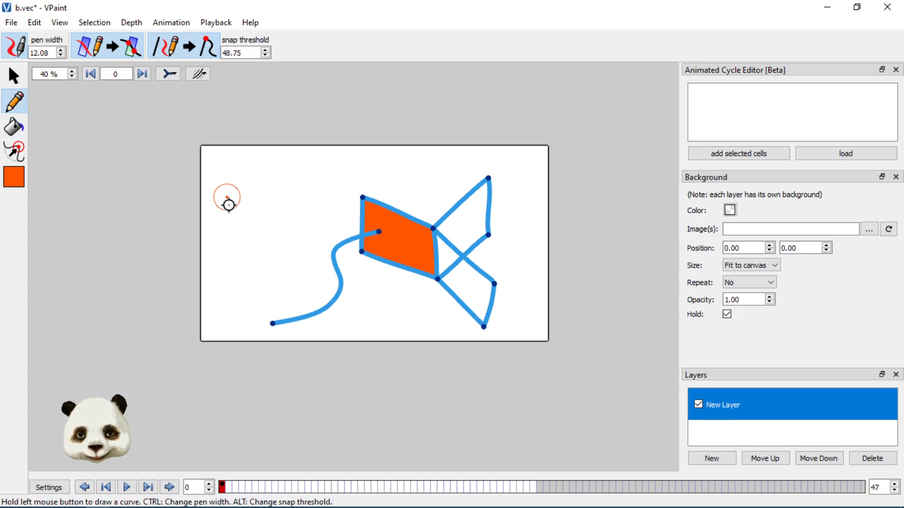
mouse_move(227, 203)
mouse_down()
mouse_move(233, 242)
mouse_move(282, 247)
mouse_move(292, 208)
mouse_move(282, 246)
mouse_up()
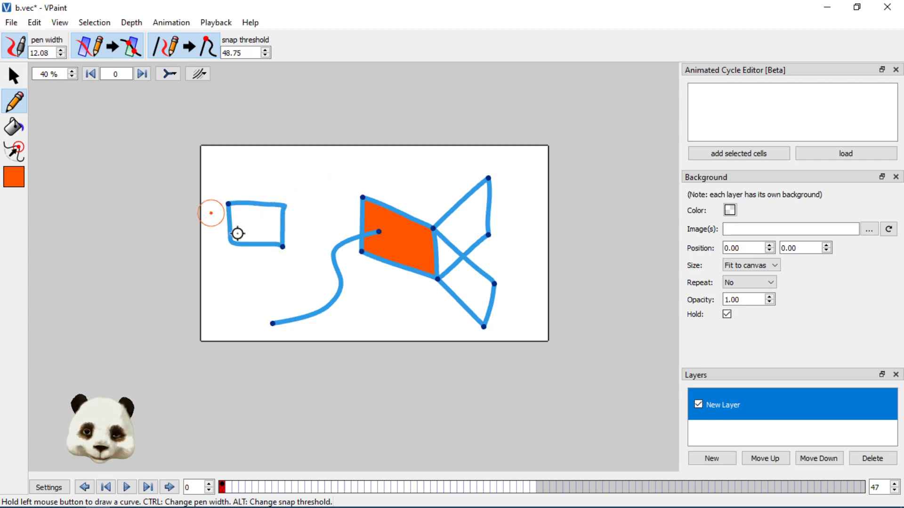
key(ctrl+z)
key(ctrl+z)
mouse_move(226, 205)
mouse_down()
mouse_move(229, 284)
mouse_move(272, 285)
mouse_move(247, 248)
mouse_move(232, 285)
mouse_move(275, 283)
mouse_up()
key(ctrl)
key(ctrl+z)
mouse_move(226, 206)
mouse_down()
mouse_move(273, 214)
mouse_move(267, 208)
mouse_move(274, 283)
mouse_up()
- Enlarge the pen width interactively on the canvas to 146.36
key(shift)
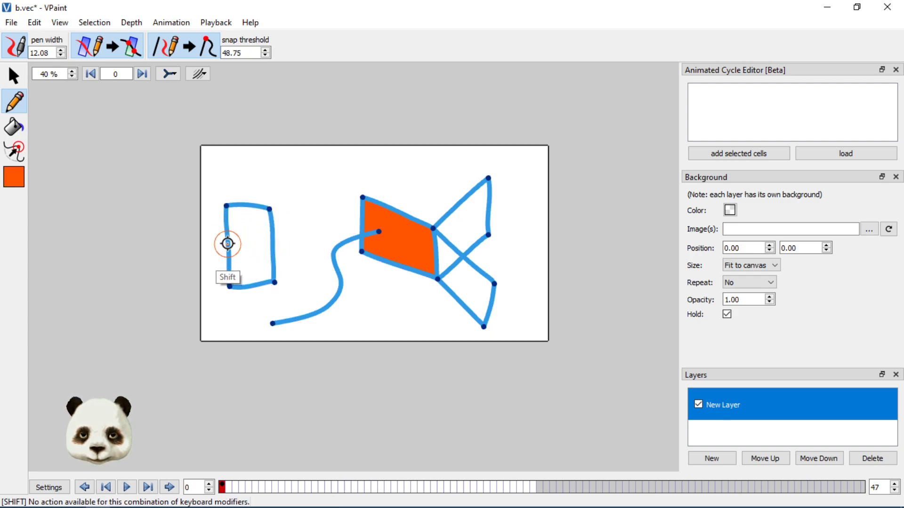
key(ctrl)
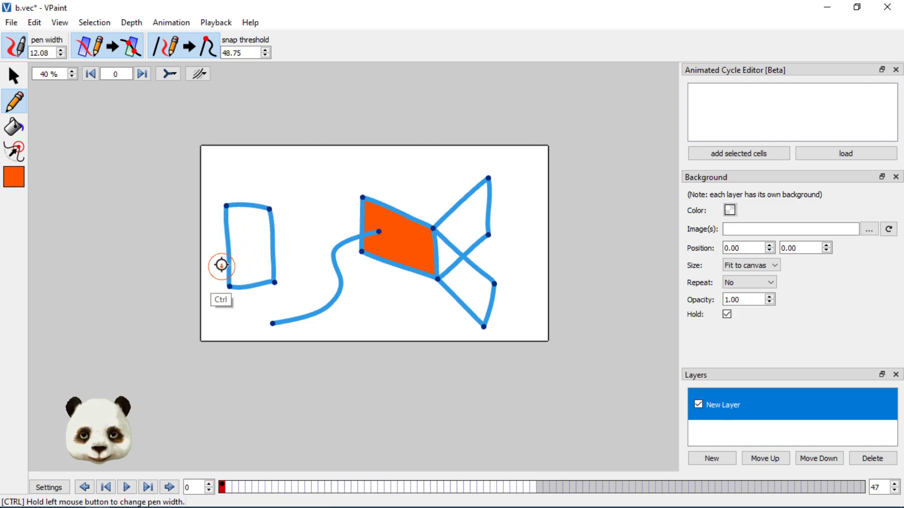
mouse_move(226, 254)
mouse_down()
mouse_move(292, 256)
mouse_move(222, 256)
mouse_up()
- Undo the last two sides of the rectangle and redo them
key(ctrl+z)
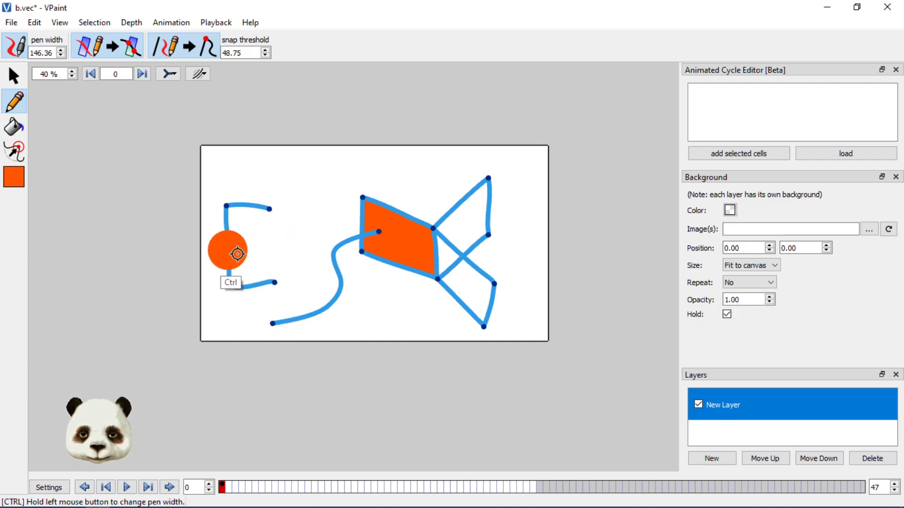
key(ctrl+z)
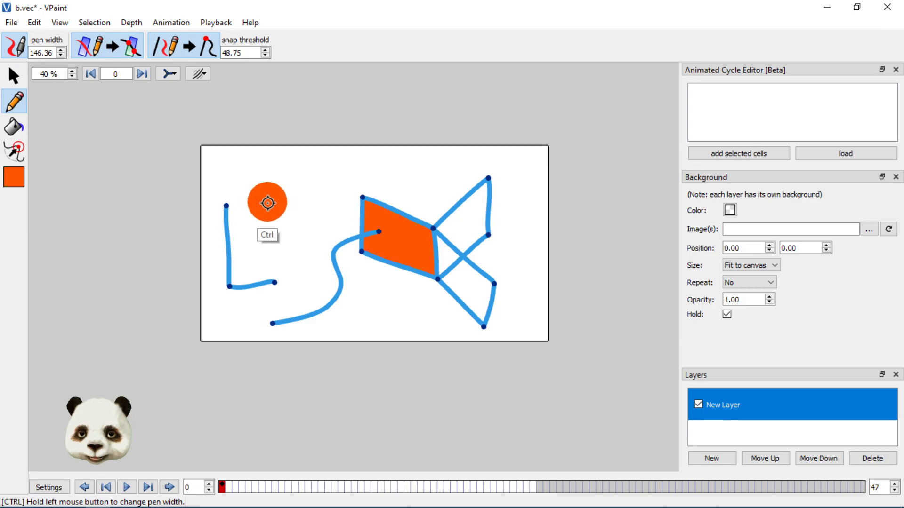
click(12, 23)
mouse_move(43, 22)
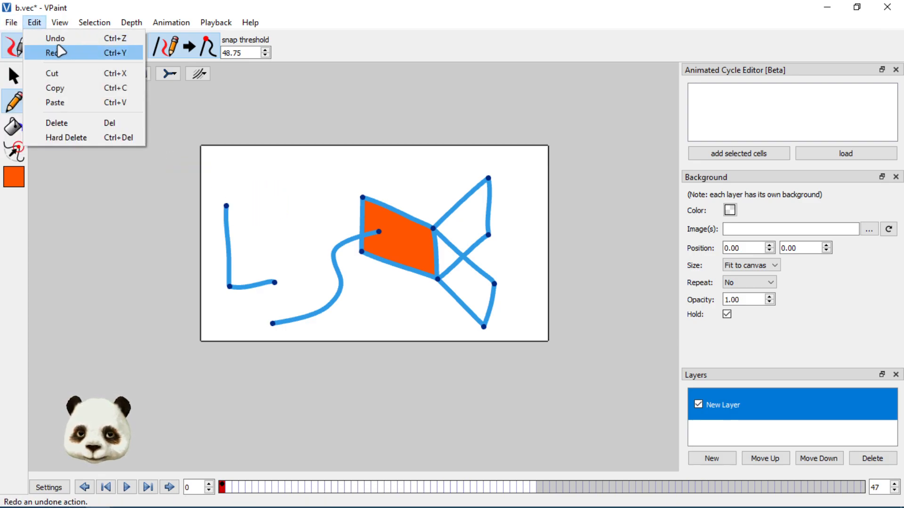
mouse_move(131, 23)
click(325, 3)
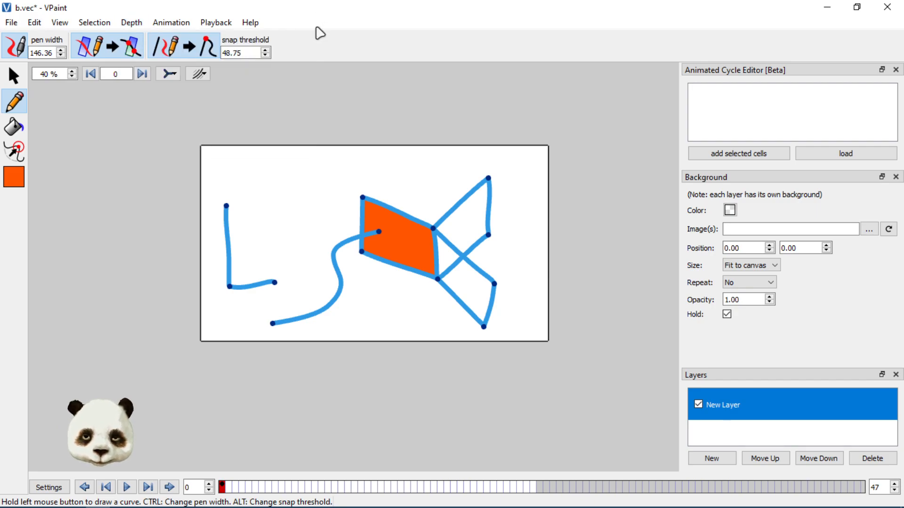
key(ctrl+y)
key(ctrl+y)
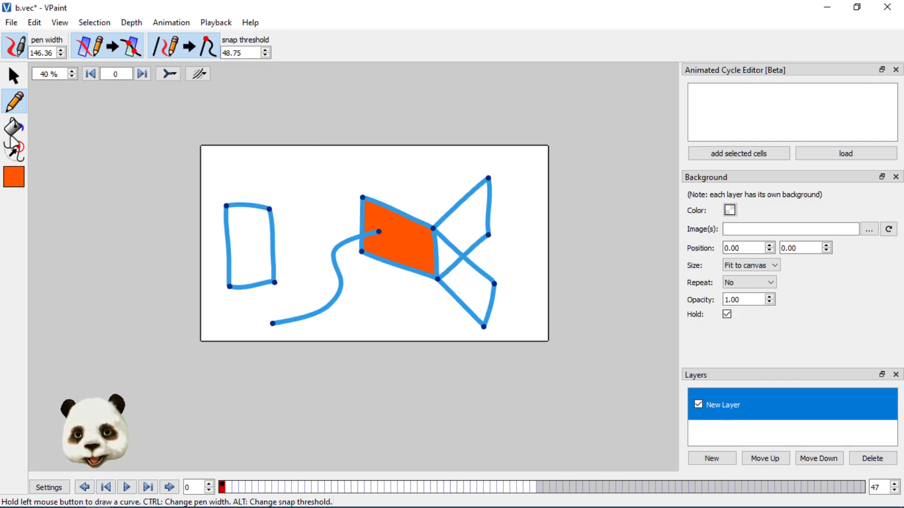
- Smooth the rectangle's sides into straight edges with the Sculpt tool at a radius of 576.84
click(14, 151)
key(shift)
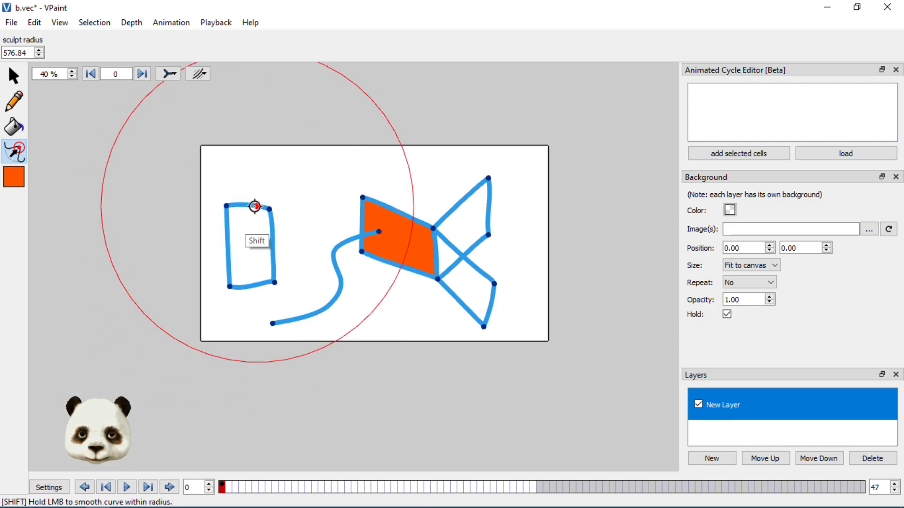
drag(273, 228, 272, 268)
key(shift)
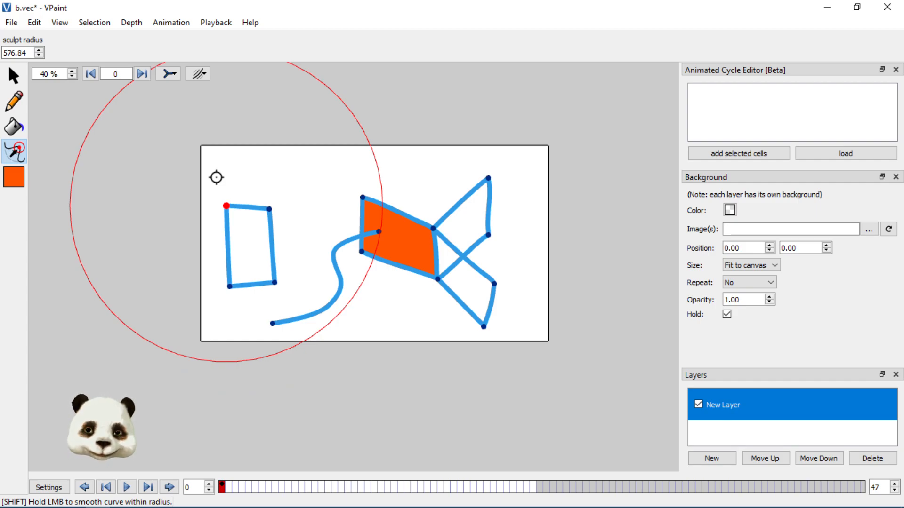
- Adjust the rectangle's upper and lower inner corner vertices to level its top and bottom edges
click(14, 75)
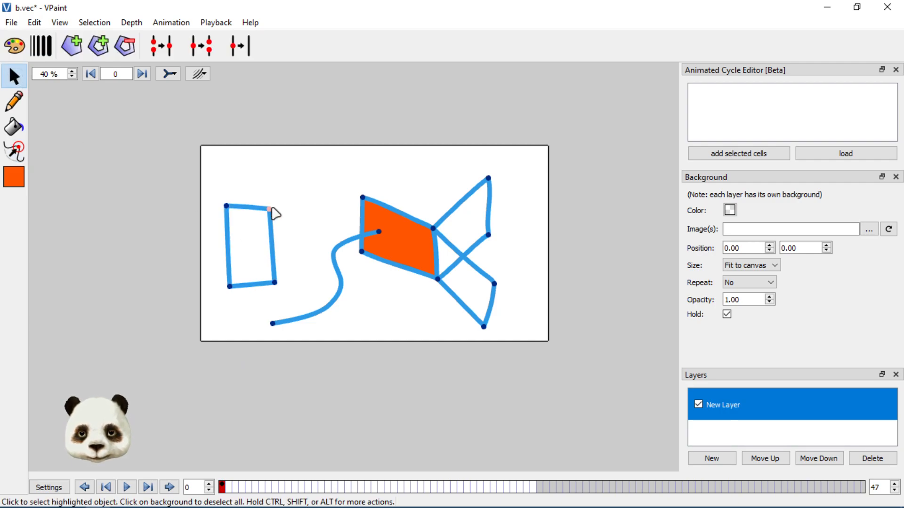
drag(270, 210, 270, 205)
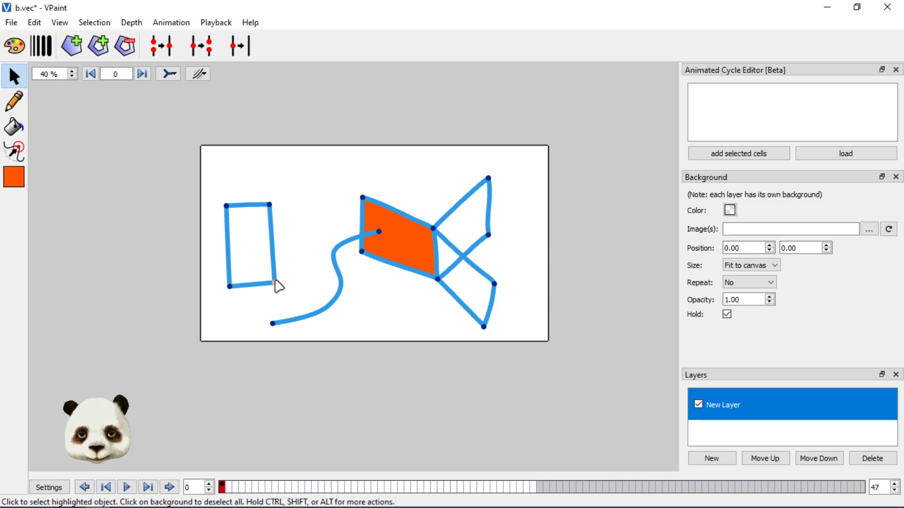
mouse_move(275, 281)
mouse_down()
mouse_move(276, 294)
mouse_move(274, 285)
mouse_up()
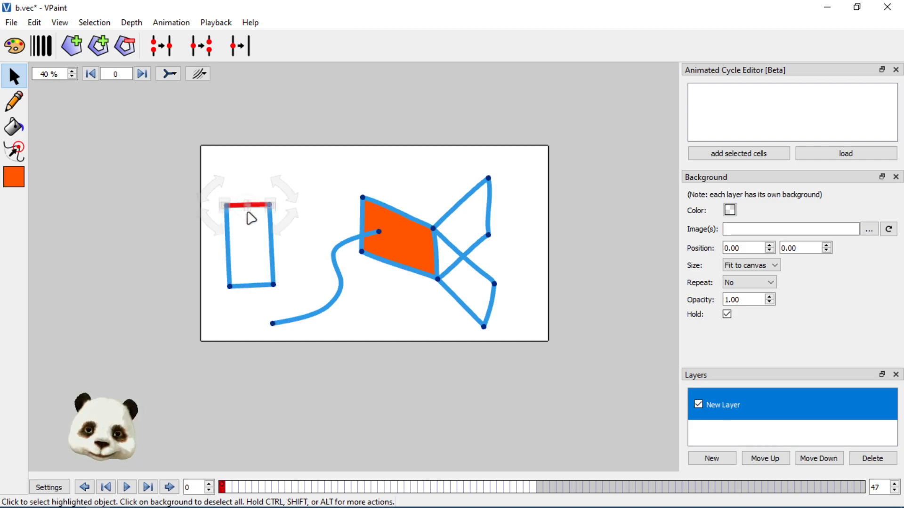
- Move the rectangle's selected upper edge down to shorten the shape, trying translation constrained along 45° axes
drag(249, 211, 241, 247)
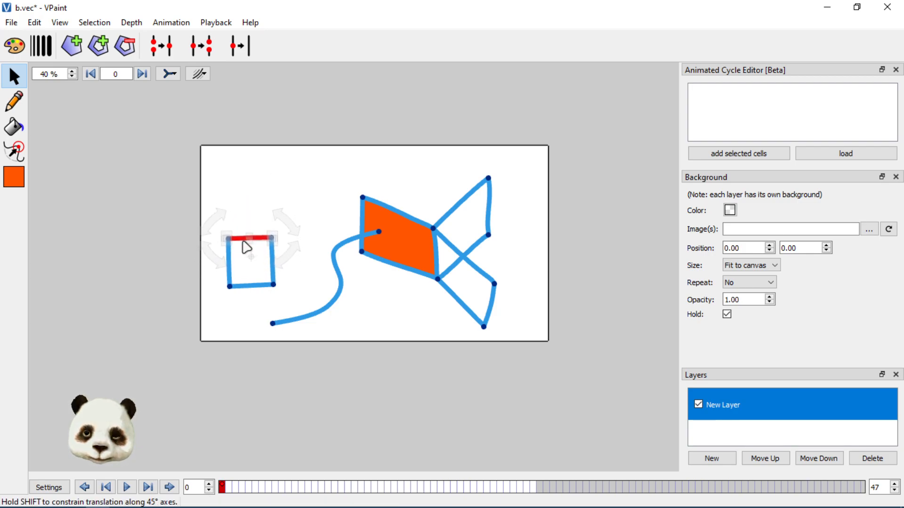
drag(243, 240, 244, 233)
key(shift)
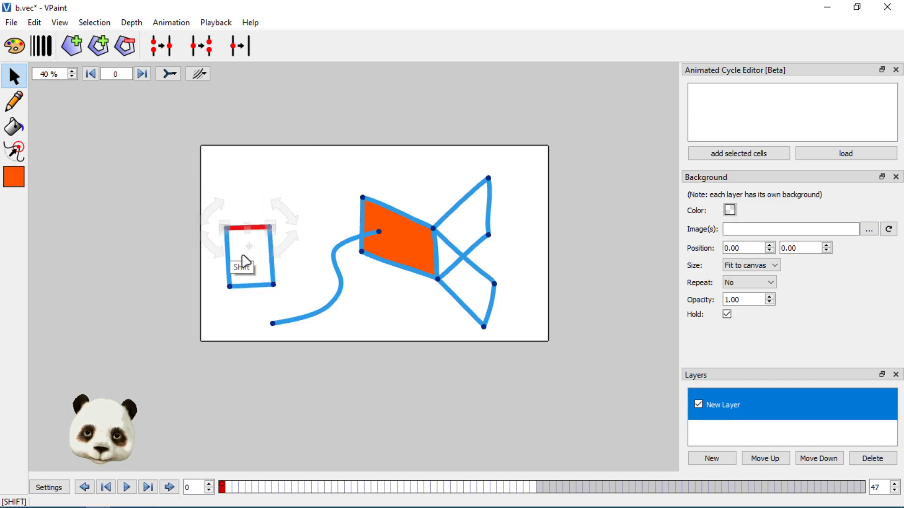
drag(240, 237, 282, 259)
- Rotate the rectangle's upper edge about its pivot, trying the rotation constraints, and bring it back to level
key(ctrl)
key(alt)
key(shift)
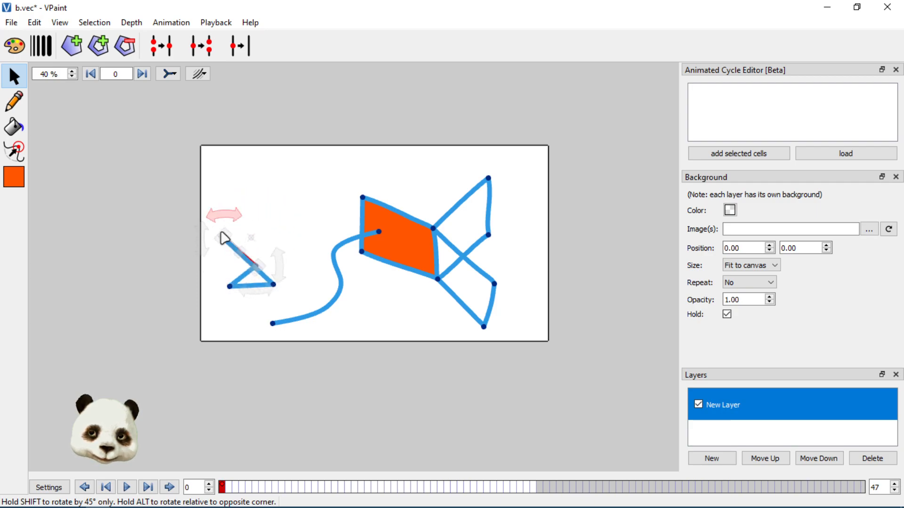
drag(276, 219, 251, 265)
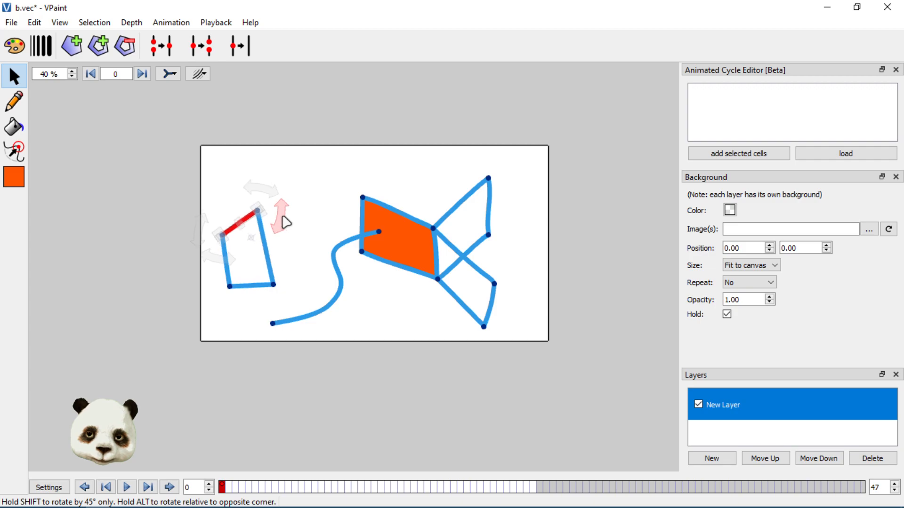
drag(288, 233, 286, 239)
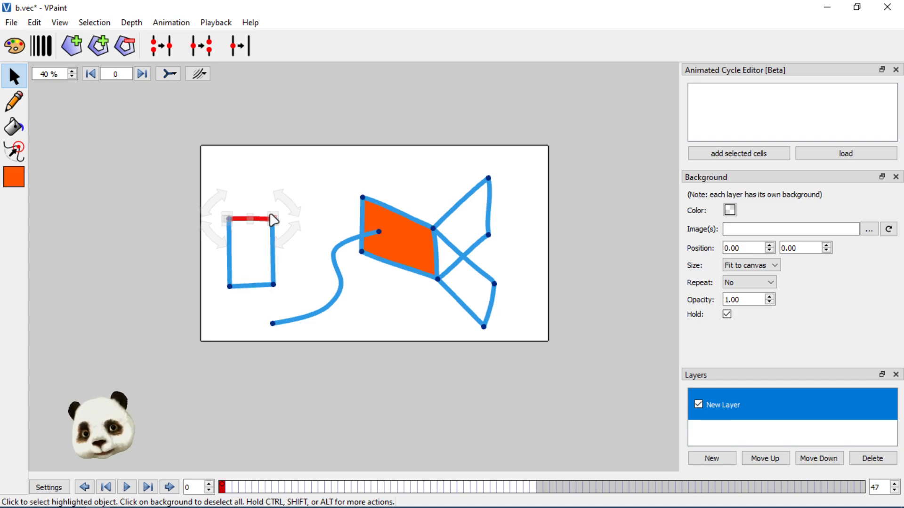
- Move the orange face with its attached curve slightly up and towards the rectangle
drag(405, 245, 394, 238)
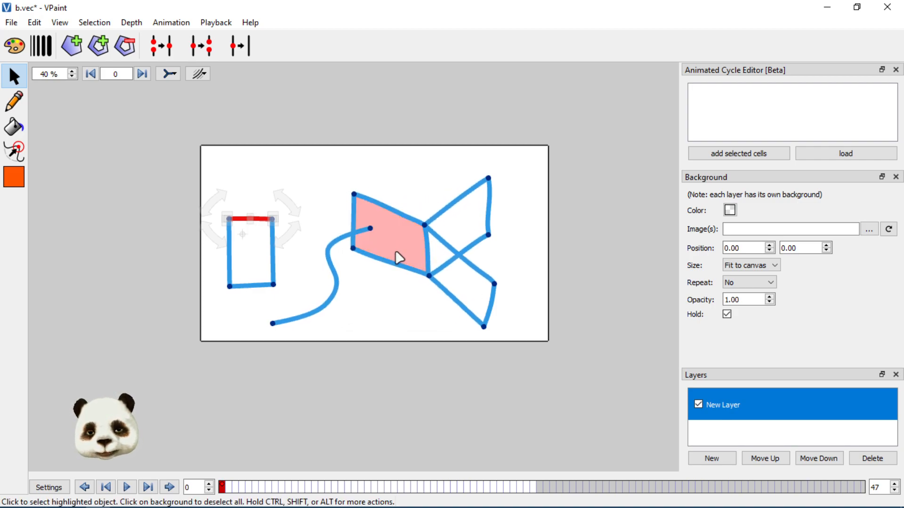
- Move the orange face with its attached curve up and towards the two open shapes, adjusting its position back slightly
drag(395, 244, 415, 232)
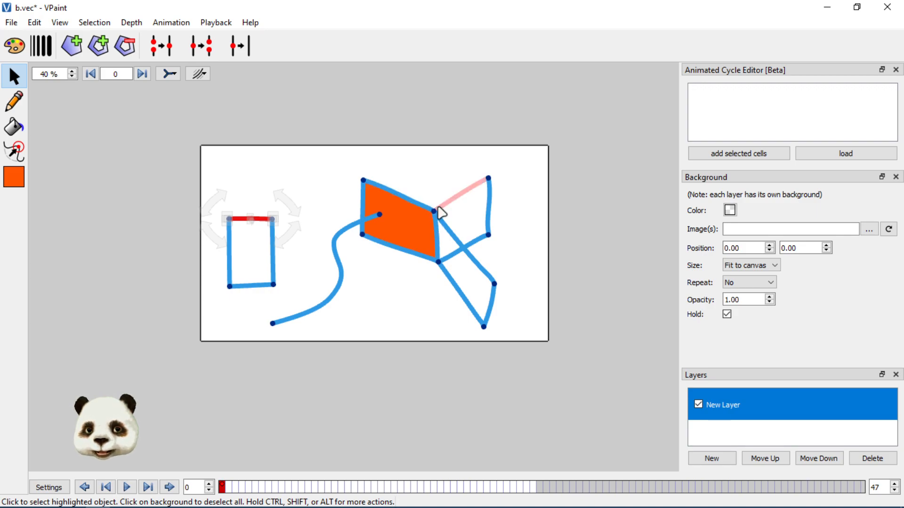
drag(433, 258, 438, 262)
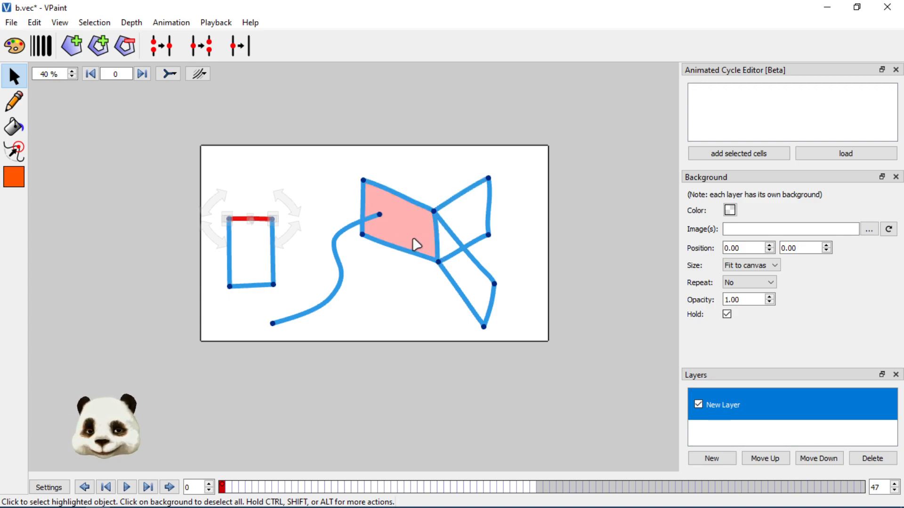
drag(405, 224, 450, 226)
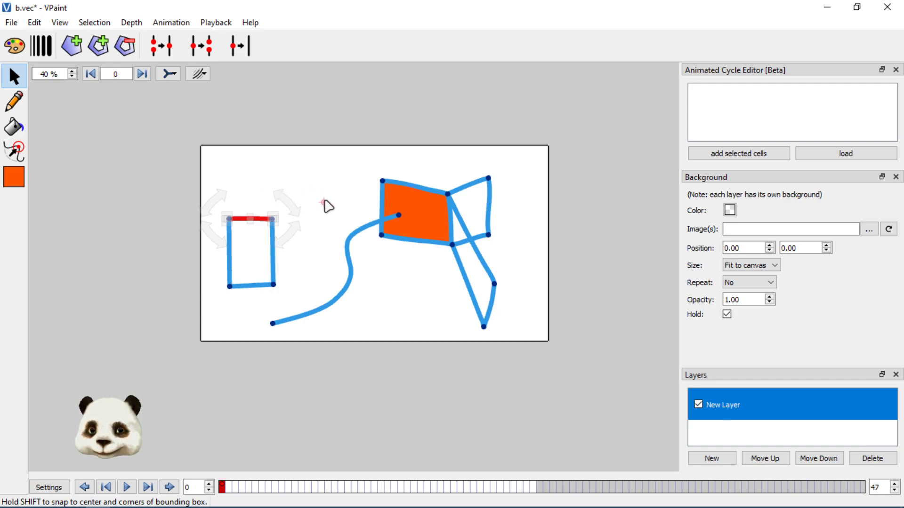
drag(451, 228, 435, 234)
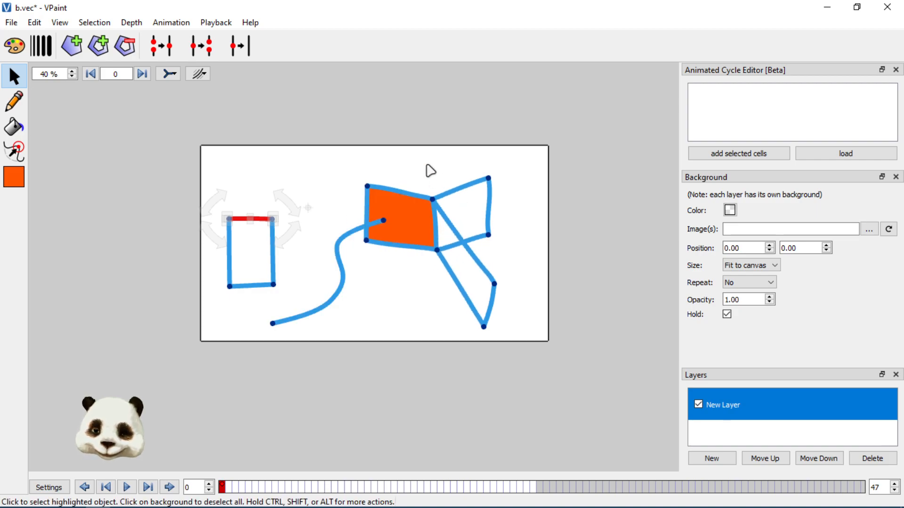
- Clear the selection and reselect the upper edge of the rectangle
click(296, 183)
click(251, 218)
click(447, 204)
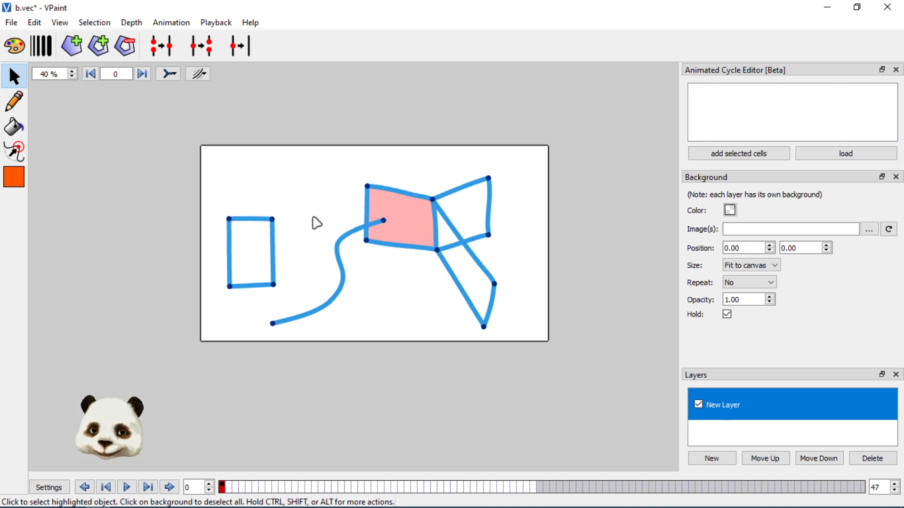
click(250, 220)
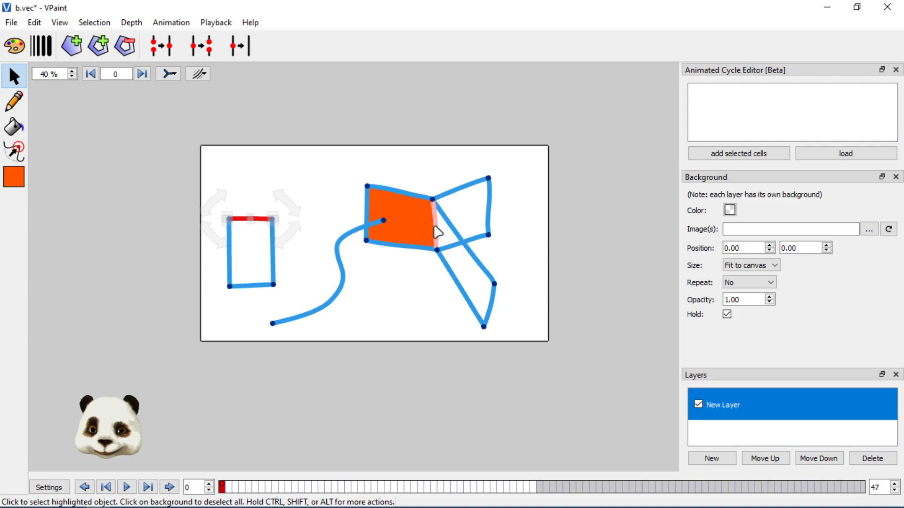
- Lower the edge the orange face shares with the open shapes, and move the curve's free endpoint up near the rectangle's lower corner
drag(437, 230, 435, 257)
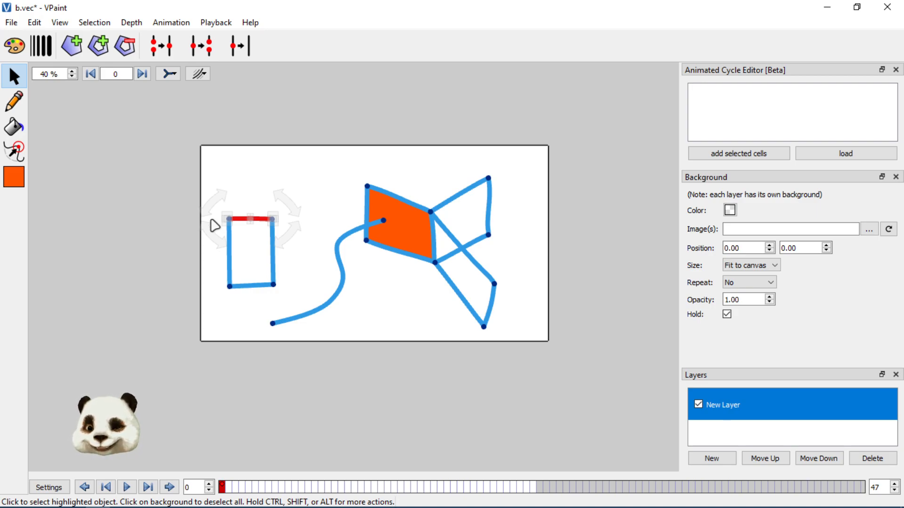
drag(433, 246, 436, 244)
click(369, 311)
drag(272, 323, 271, 287)
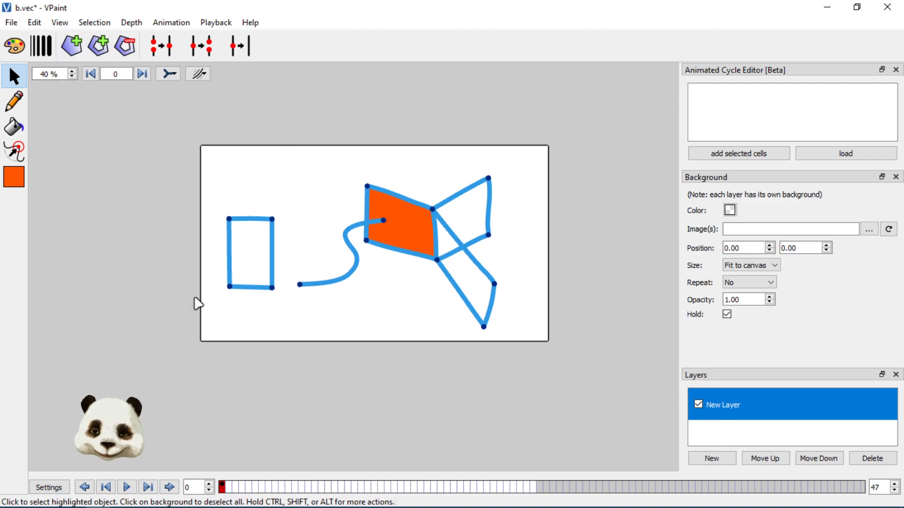
- Examine the playback settings and available play modes, leave them unchanged, and review the animation commands
click(55, 480)
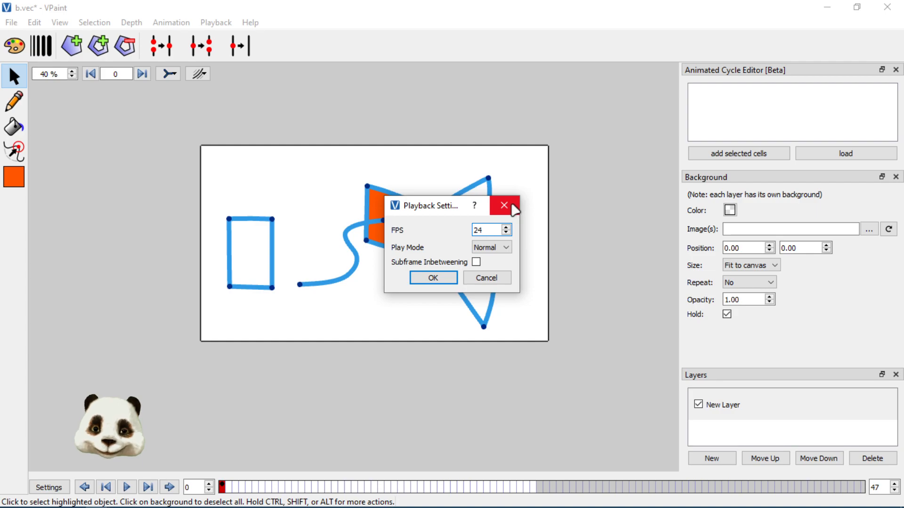
click(498, 249)
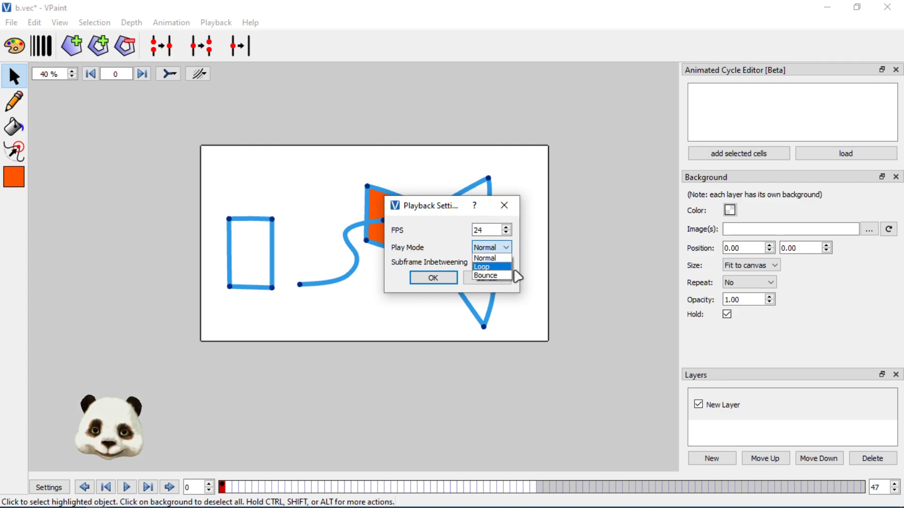
click(498, 205)
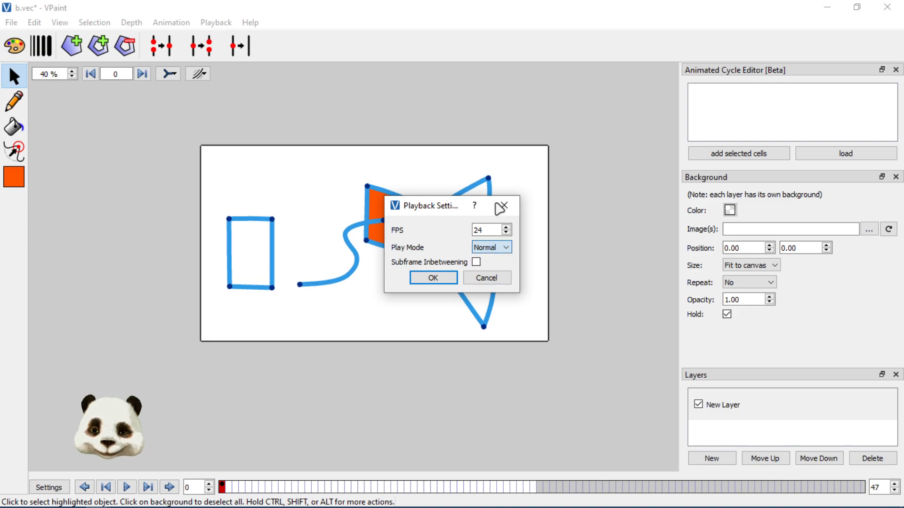
click(473, 207)
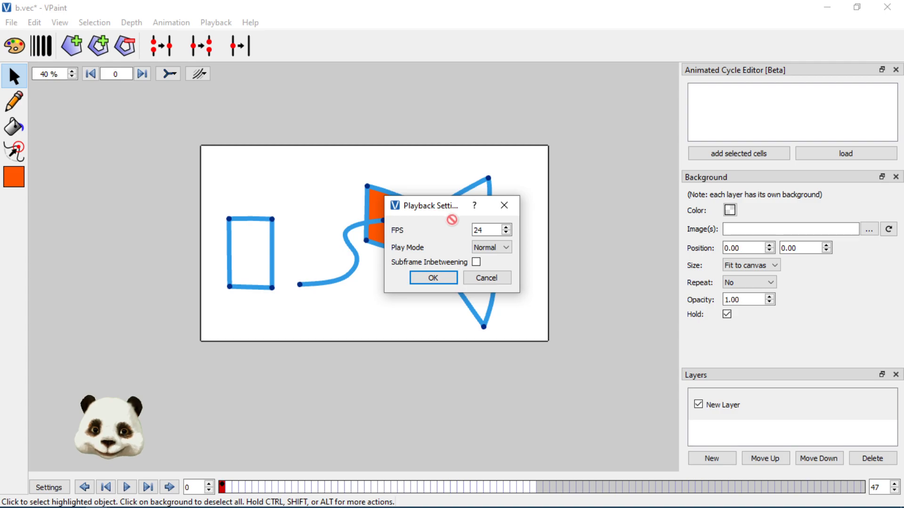
click(503, 205)
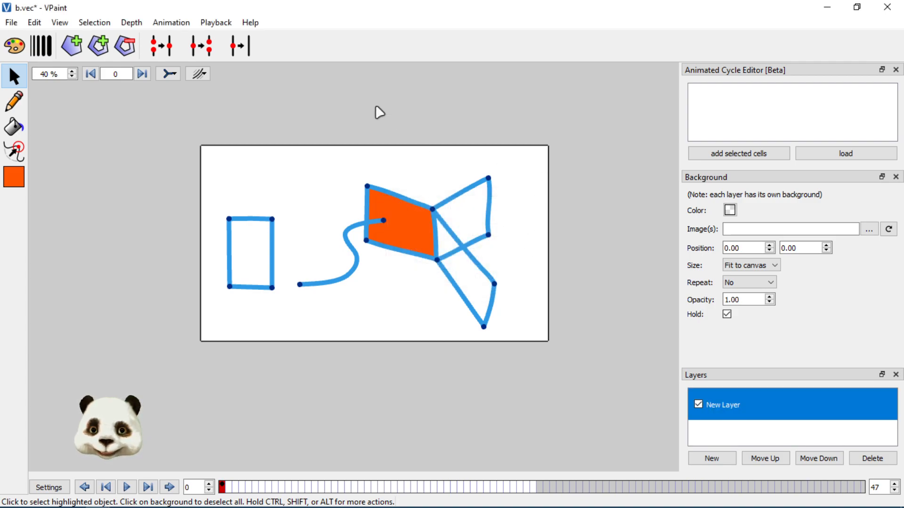
click(157, 23)
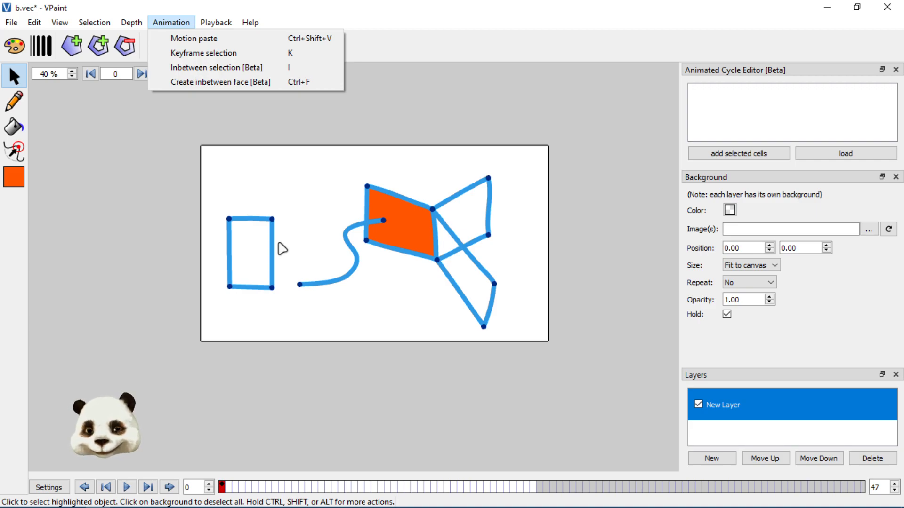
- Select all the shapes on the canvas and delete them
click(582, 111)
drag(582, 111, 108, 386)
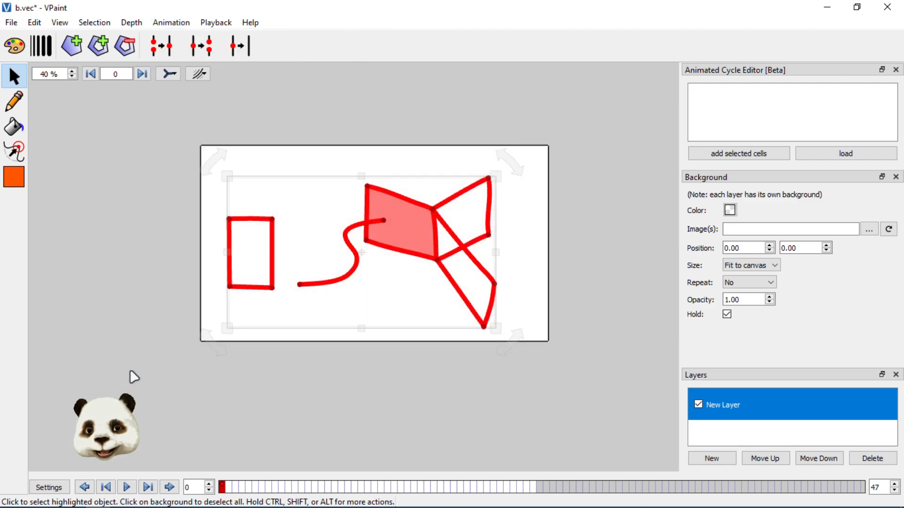
key(Delete)
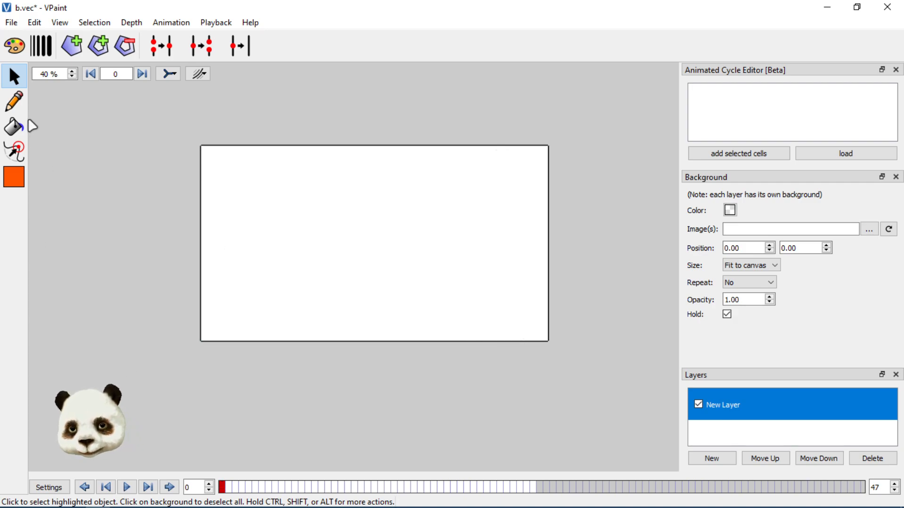
- Set the sketch pen width to 24.29, try one vertical stroke on the empty canvas, and undo it
click(14, 126)
click(13, 101)
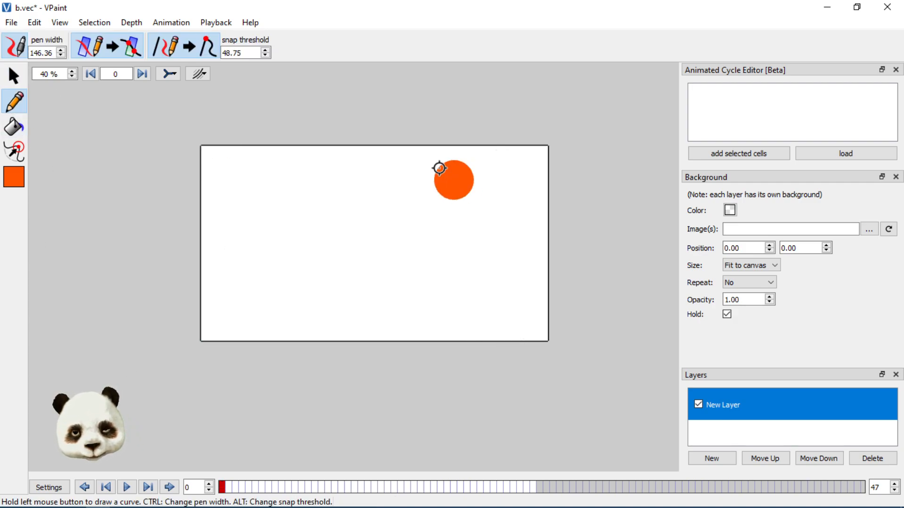
mouse_move(347, 219)
mouse_down()
mouse_move(309, 187)
mouse_move(319, 234)
mouse_move(357, 252)
mouse_move(351, 246)
mouse_up()
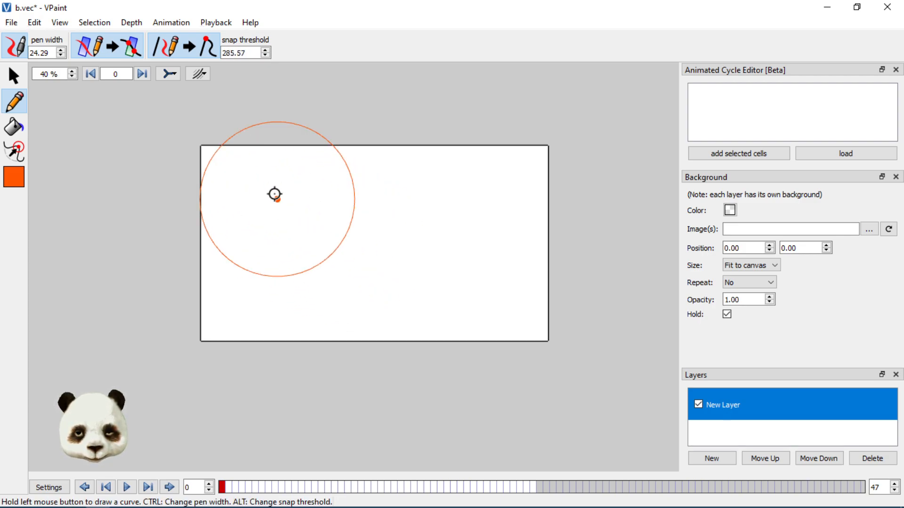
drag(275, 193, 280, 307)
key(ctrl+z)
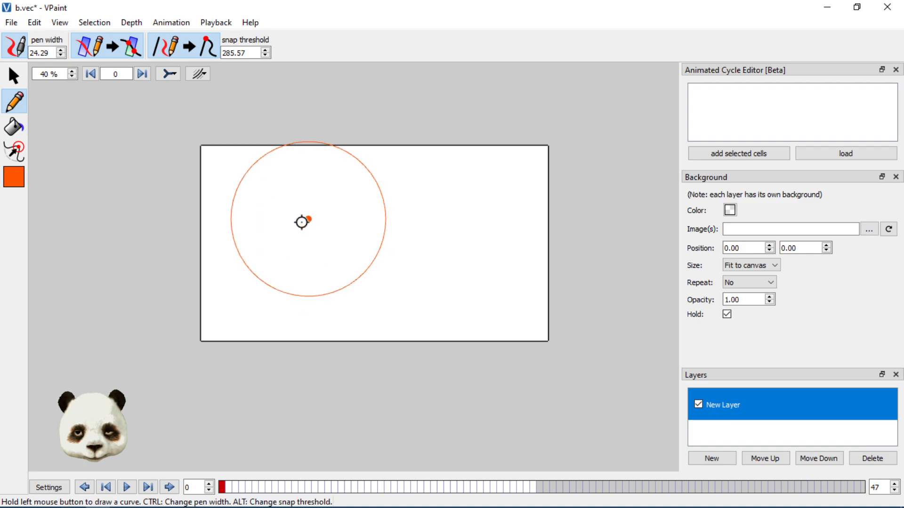
- Switch the canvas display mode to show painted strokes, try vertical test strokes, and undo them
click(168, 74)
click(178, 99)
click(319, 22)
drag(277, 187, 275, 262)
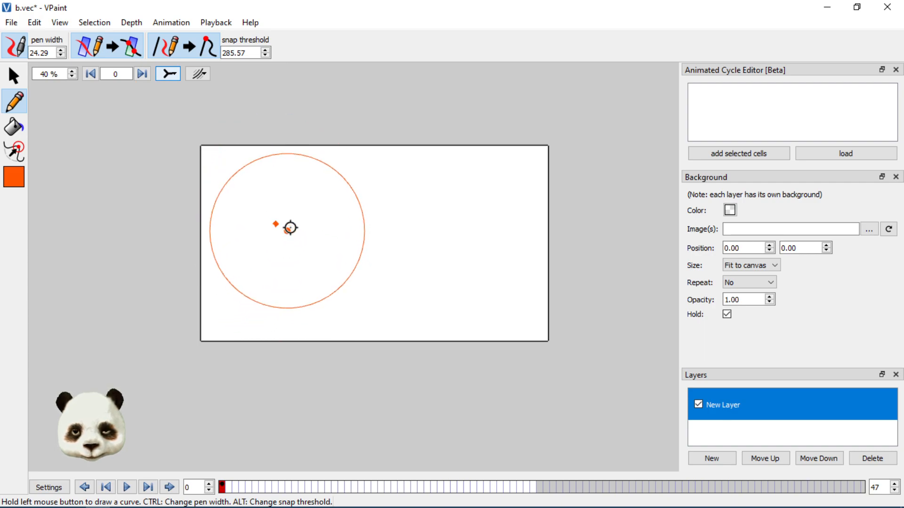
mouse_move(273, 188)
mouse_down()
mouse_move(282, 277)
mouse_move(288, 250)
mouse_move(275, 188)
mouse_move(268, 265)
mouse_up()
key(ctrl+z)
- Reduce the snap threshold to 58.52 and sketch a closed upright rectangle in frame 0
mouse_move(267, 226)
mouse_down()
mouse_move(264, 277)
mouse_move(274, 277)
mouse_move(262, 200)
mouse_move(245, 164)
mouse_move(208, 139)
mouse_up()
key(alt)
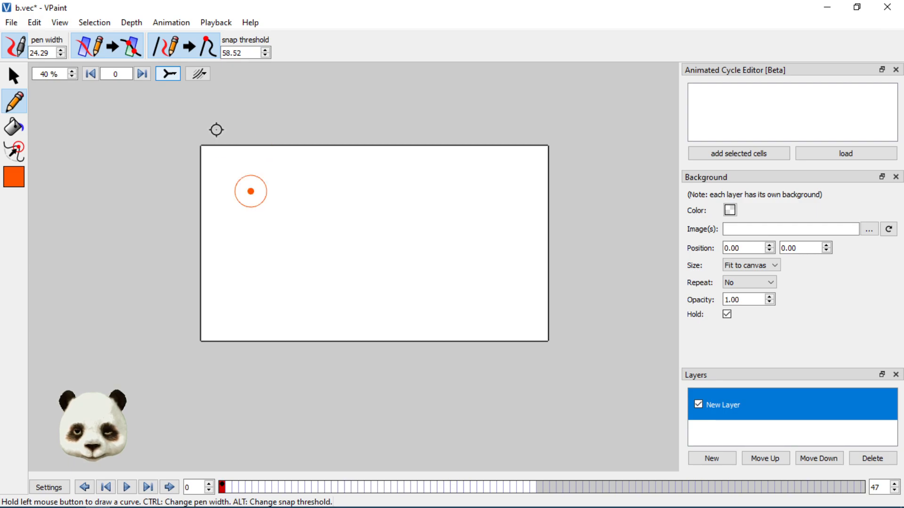
mouse_move(270, 200)
mouse_down()
mouse_move(274, 282)
mouse_move(325, 285)
mouse_move(315, 206)
mouse_move(269, 201)
mouse_up()
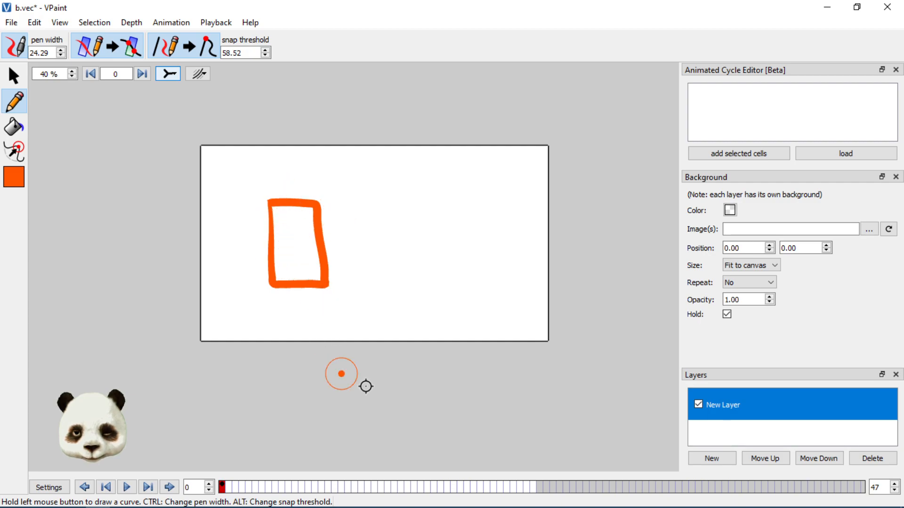
- Fill the closed rectangle in frame 0 with orange
click(14, 126)
click(305, 263)
click(307, 266)
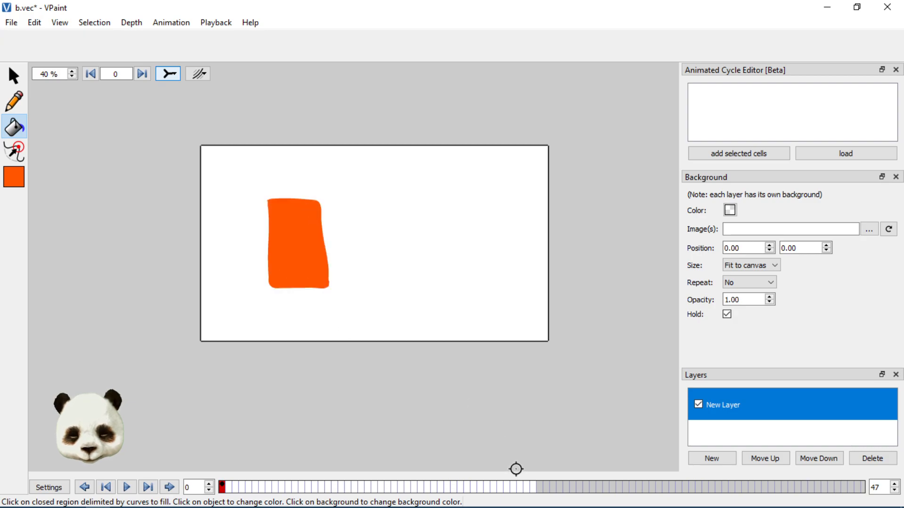
- Go to frame 47, try filling the empty canvas with orange, and undo the background fill
click(533, 488)
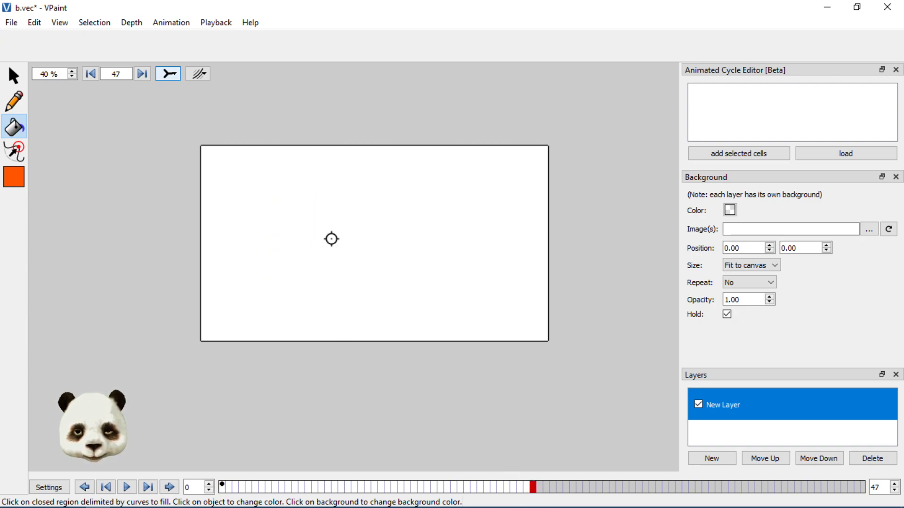
click(309, 206)
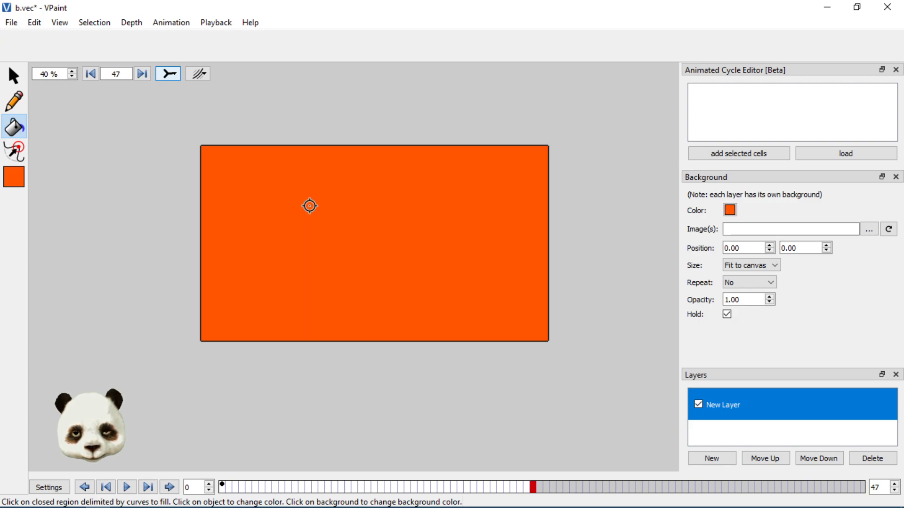
key(ctrl+z)
- Sketch a closed triangle in frame 47, undoing the first open stroke and redrawing the outline
click(13, 101)
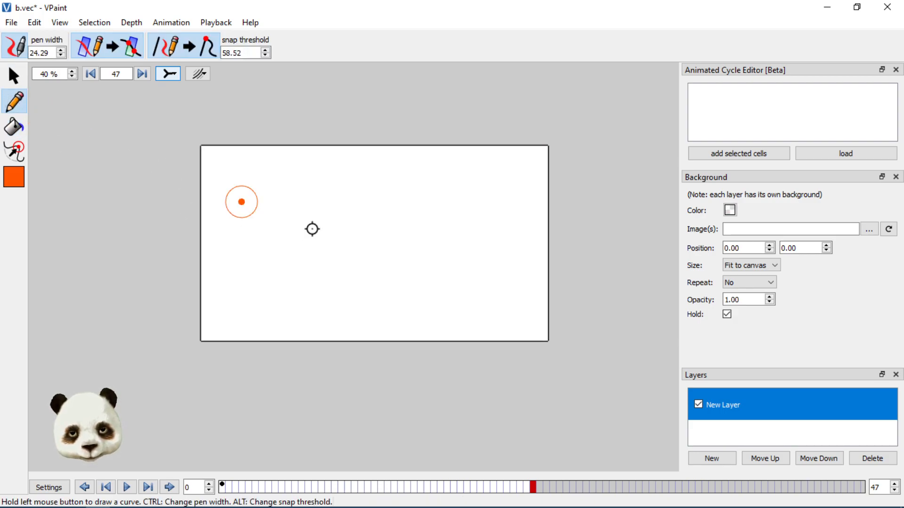
mouse_move(268, 274)
mouse_down()
mouse_move(309, 186)
mouse_move(354, 290)
mouse_up()
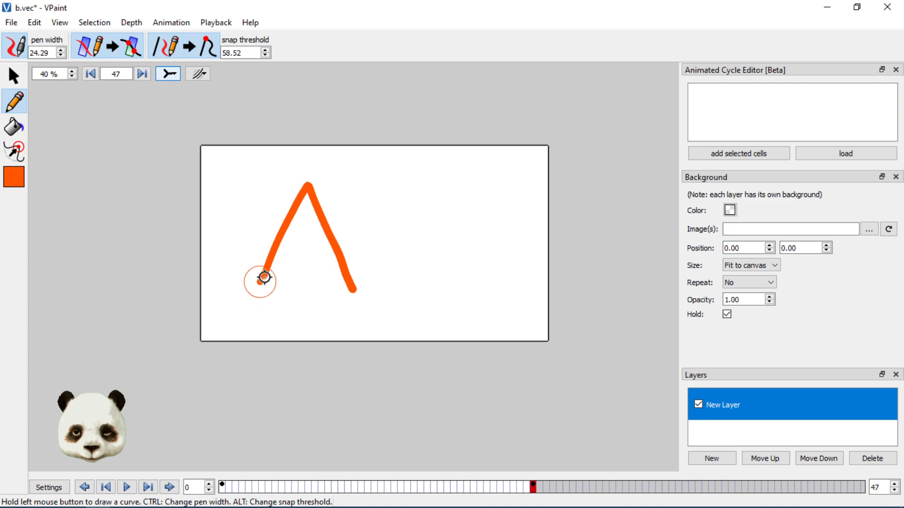
key(ctrl+z)
mouse_move(248, 281)
mouse_down()
mouse_move(319, 278)
mouse_move(251, 284)
mouse_up()
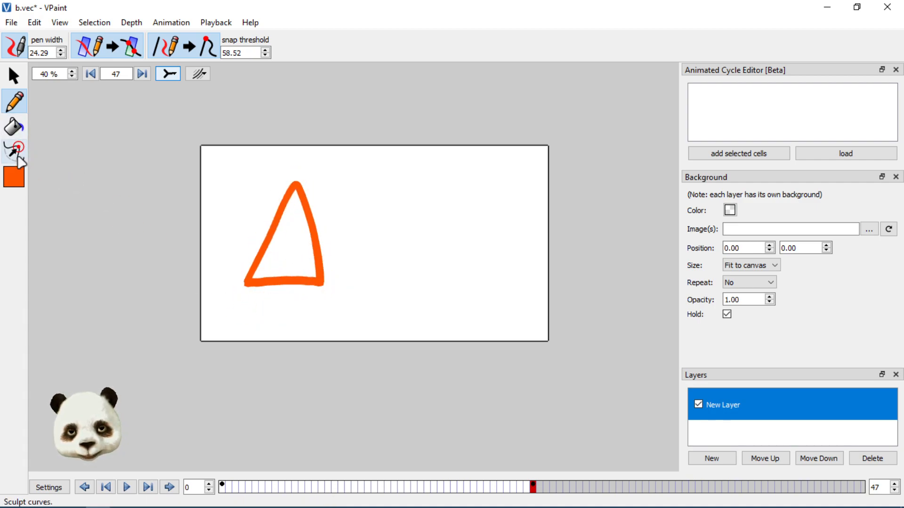
- Sculpt the triangle's outline in frame 47 to spread its base and curve its sides, and fill it with orange
click(14, 152)
drag(320, 283, 339, 289)
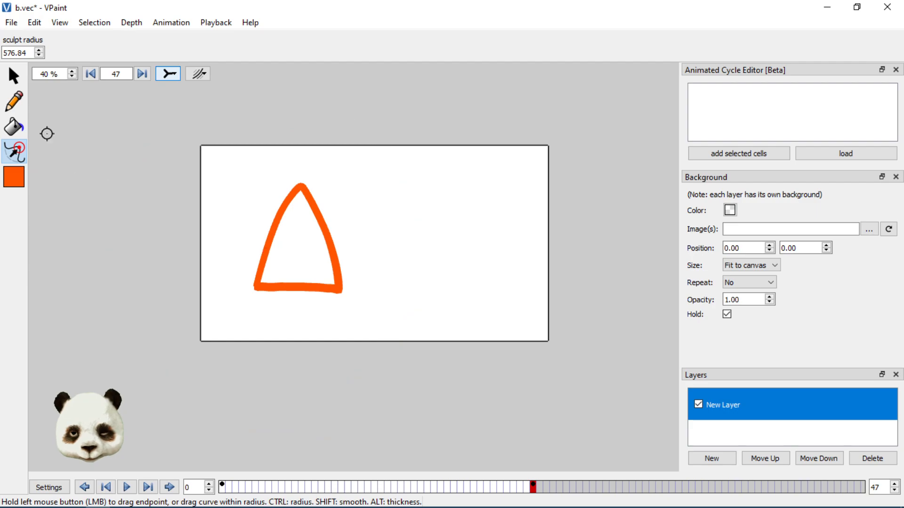
click(14, 126)
click(303, 252)
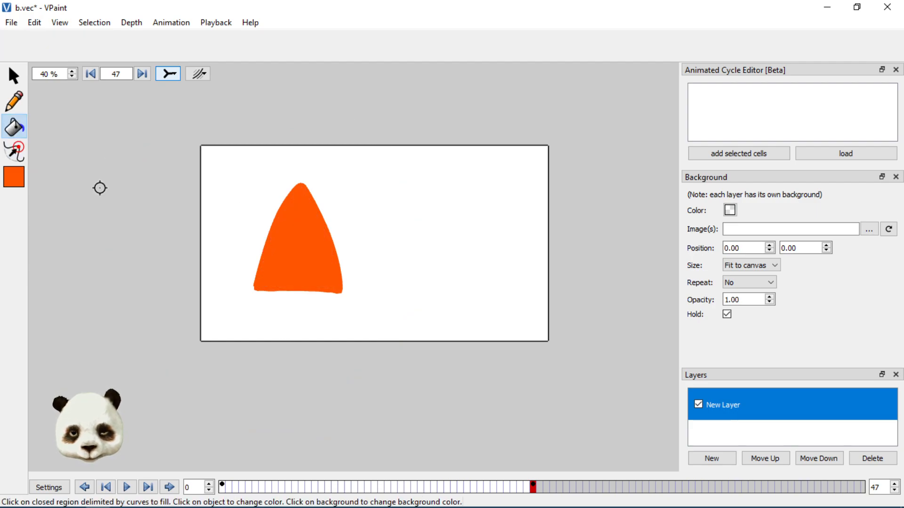
- Select the triangle's face in frame 47 together with the rectangle's face in frame 0, and try to create an inbetween face
click(14, 75)
click(298, 239)
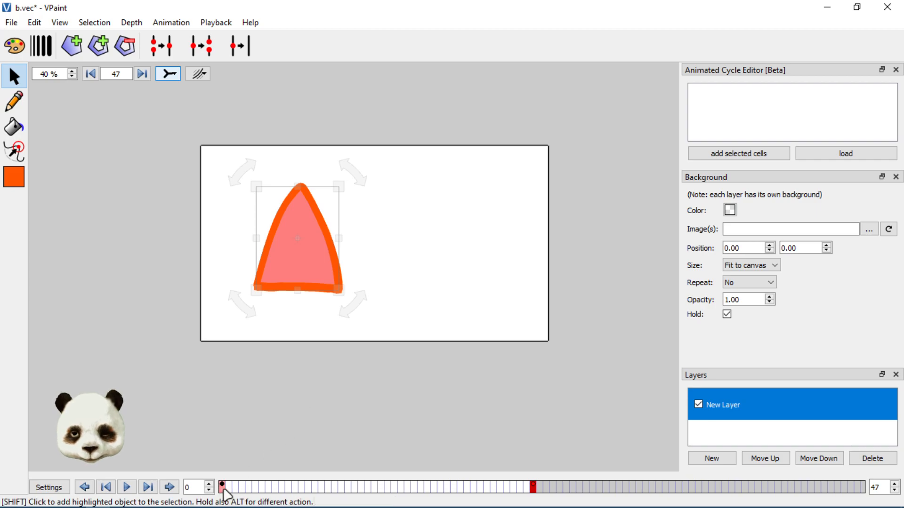
click(223, 488)
click(293, 243)
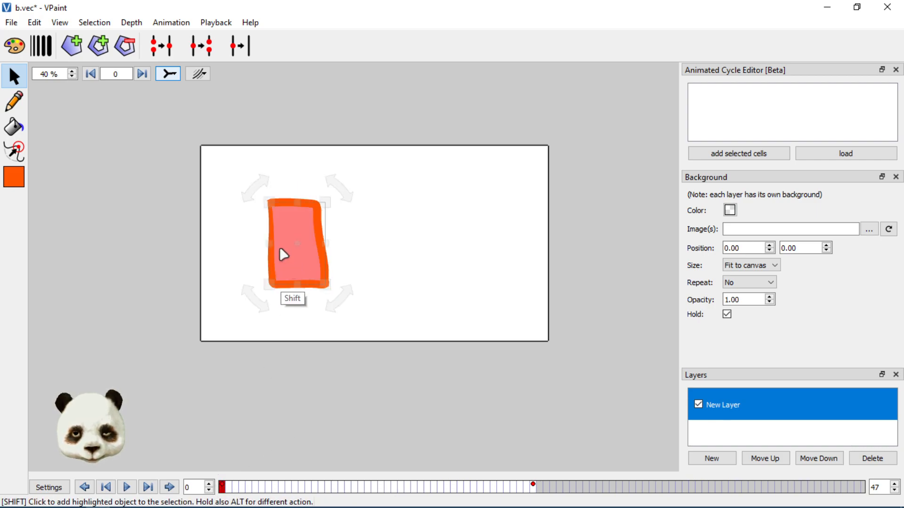
click(216, 22)
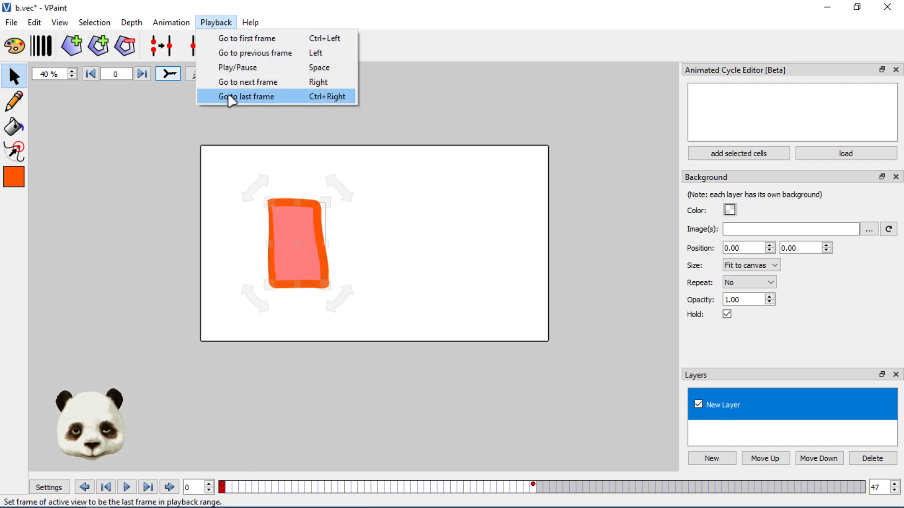
mouse_move(171, 23)
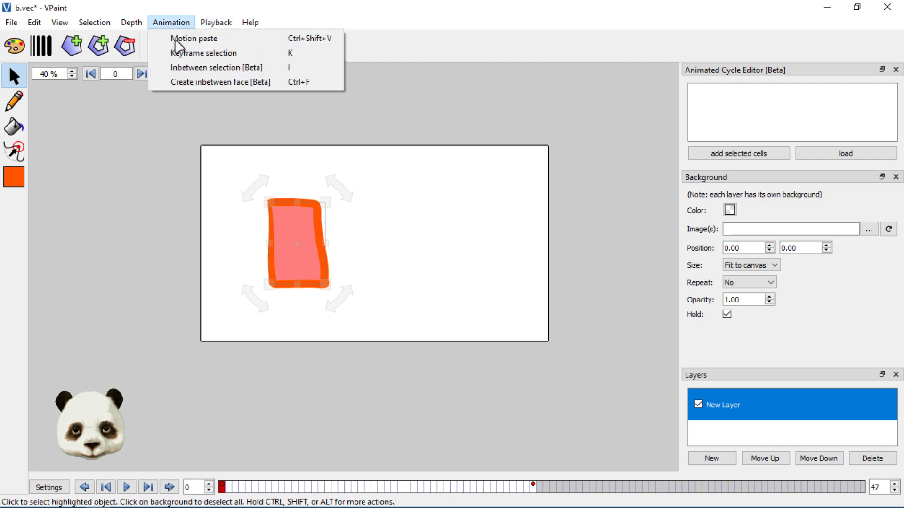
click(185, 82)
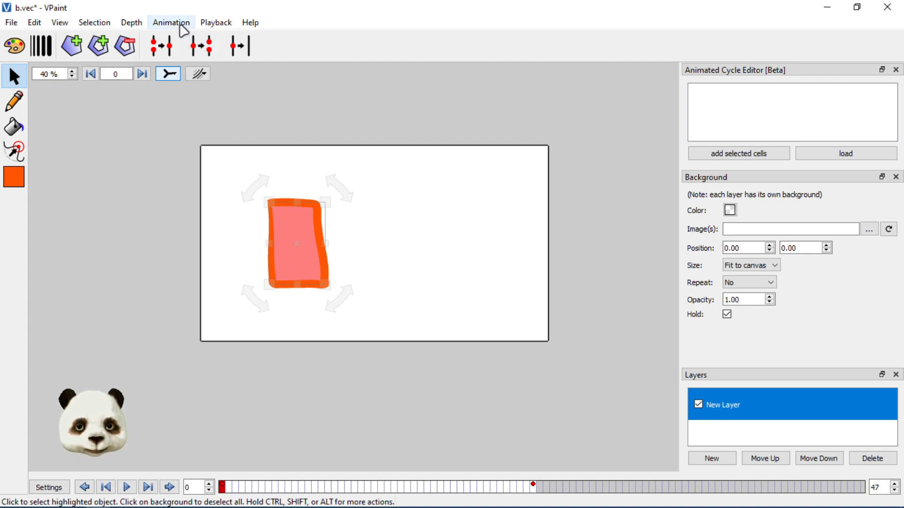
- Select the rectangle's face in frame 0 and the triangle's face in frame 47, and try to inbetween the two faces
click(180, 24)
click(190, 69)
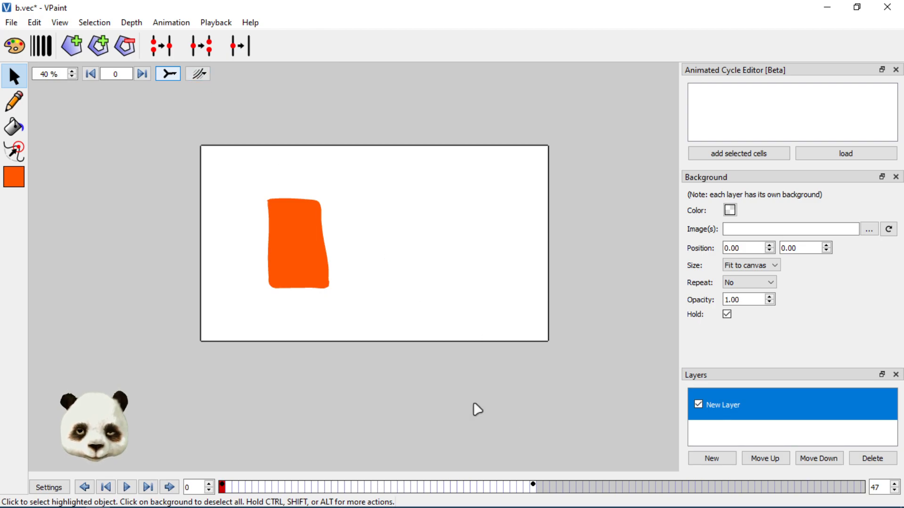
click(299, 248)
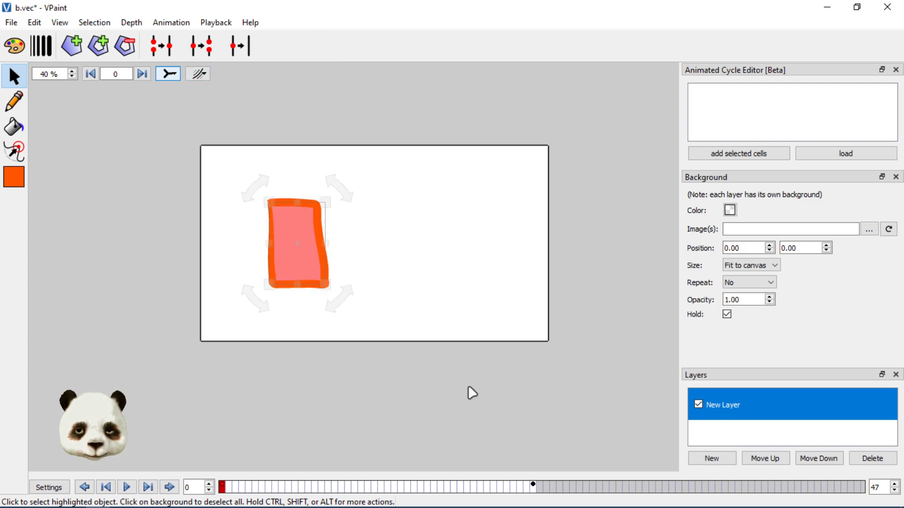
click(533, 488)
click(306, 256)
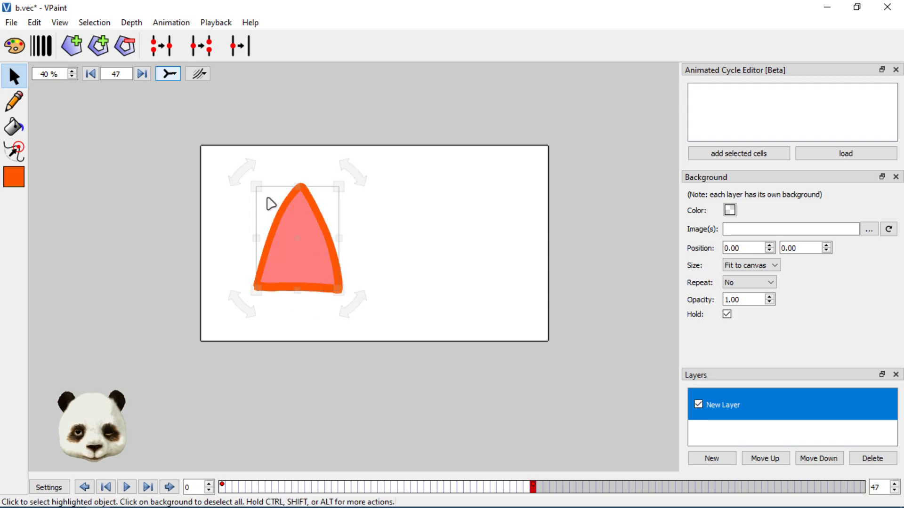
click(184, 23)
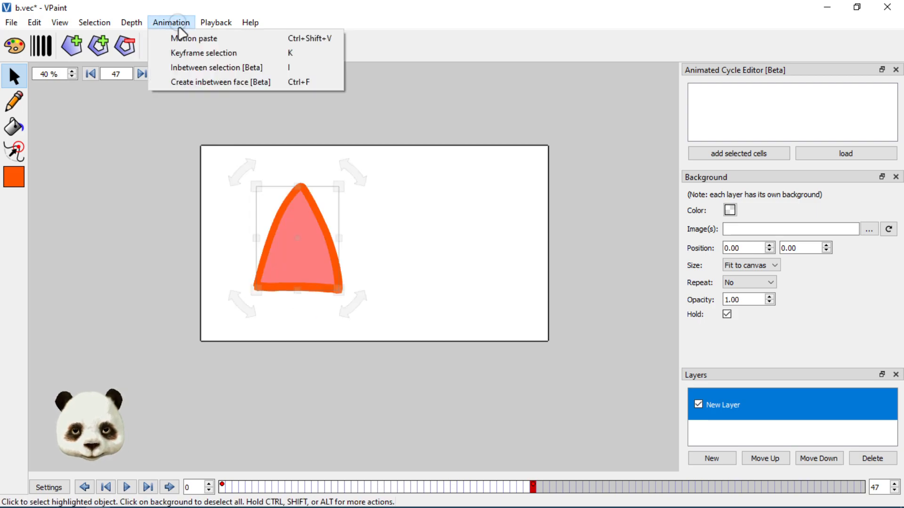
click(187, 83)
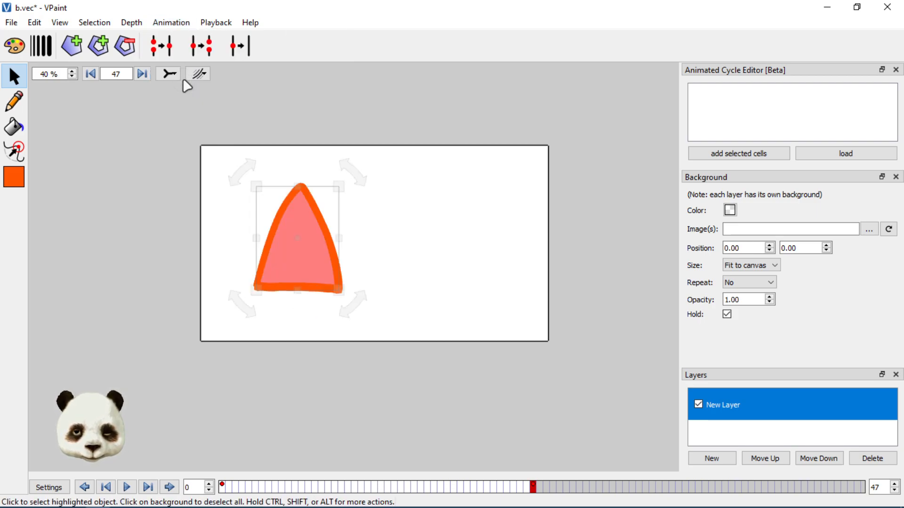
click(169, 23)
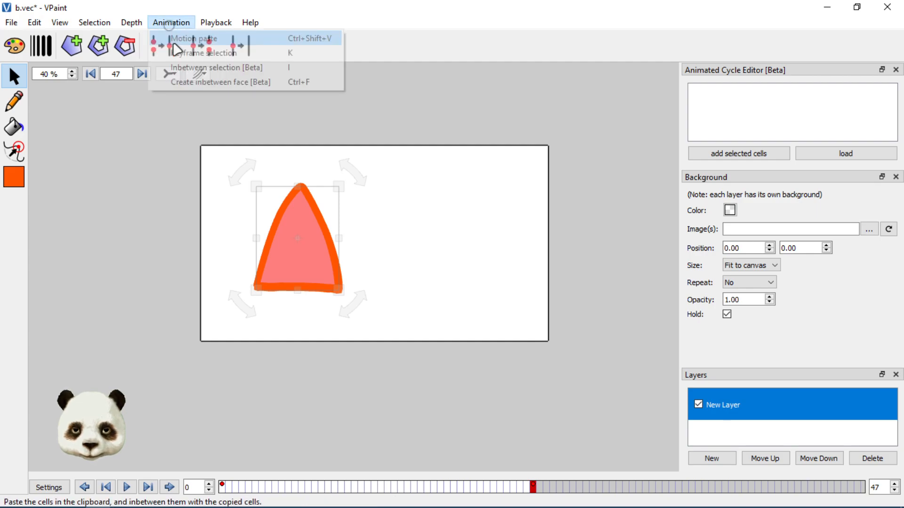
click(180, 69)
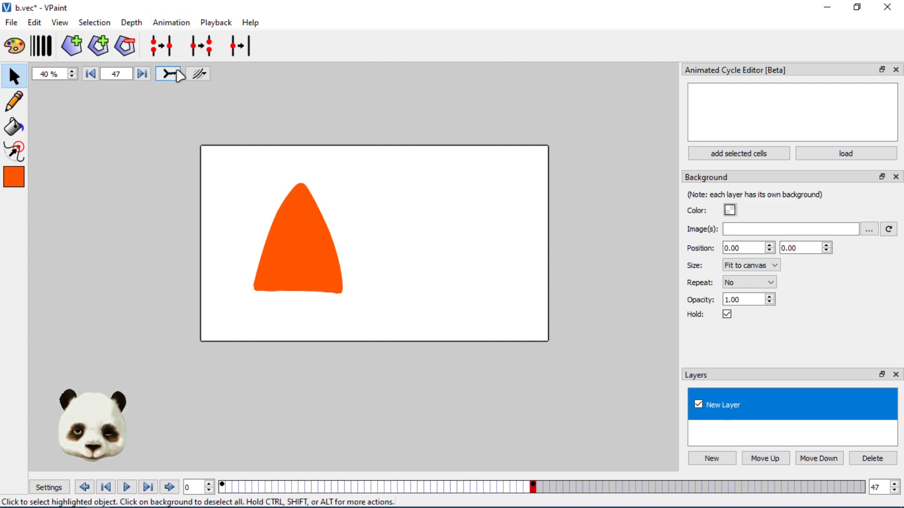
- Select the triangle's outline in frame 47 together with the rectangle's outline in frame 0, and inbetween the selection
click(327, 224)
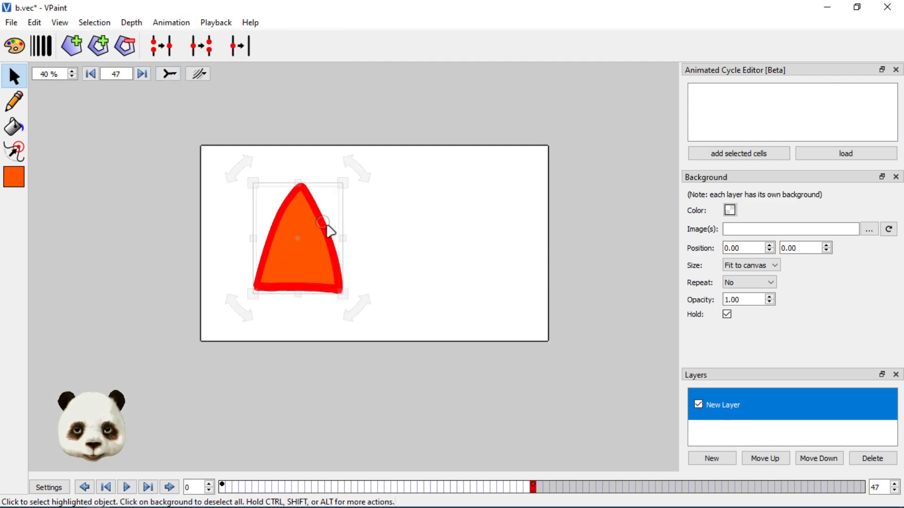
click(221, 487)
shift+click(319, 238)
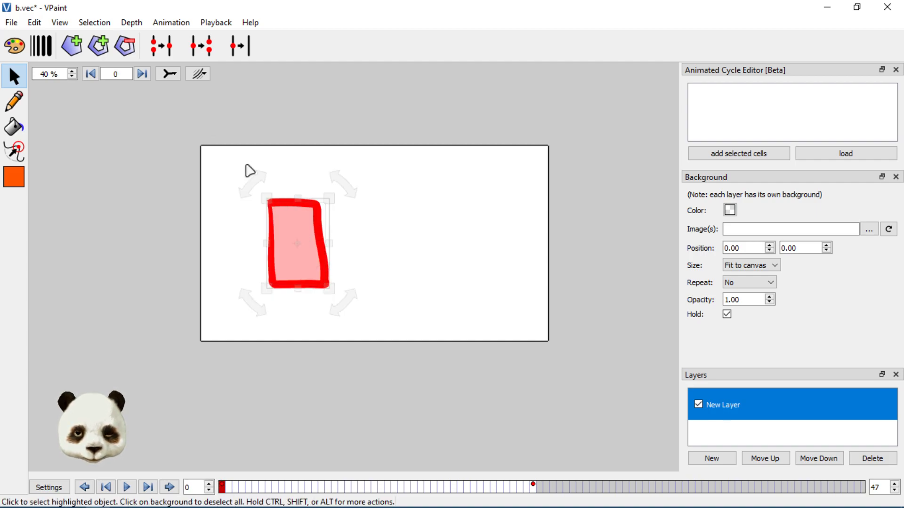
click(186, 24)
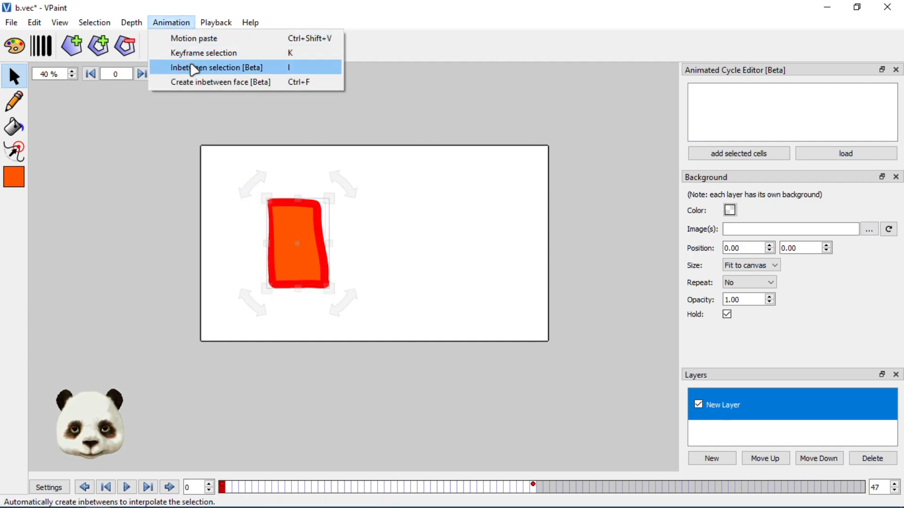
click(192, 69)
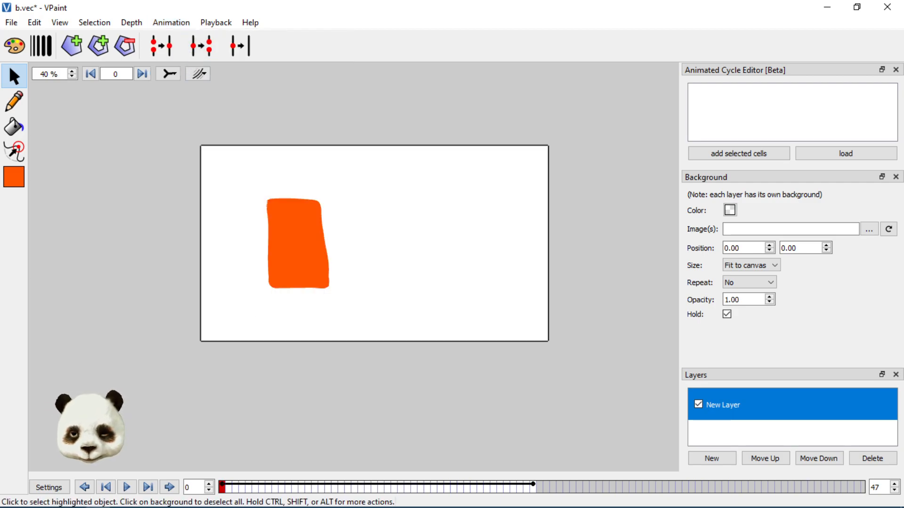
- Set the playback mode to Bounce and enable subframe inbetweening
click(52, 489)
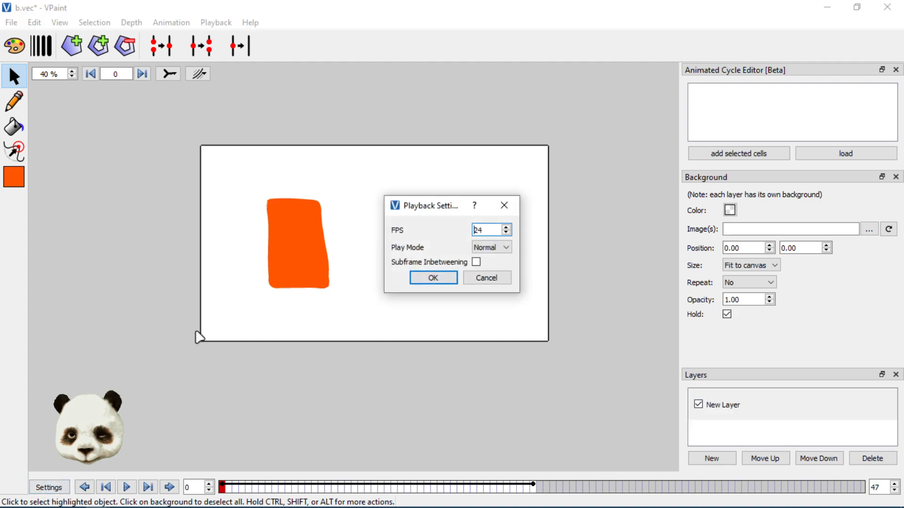
click(492, 247)
click(493, 276)
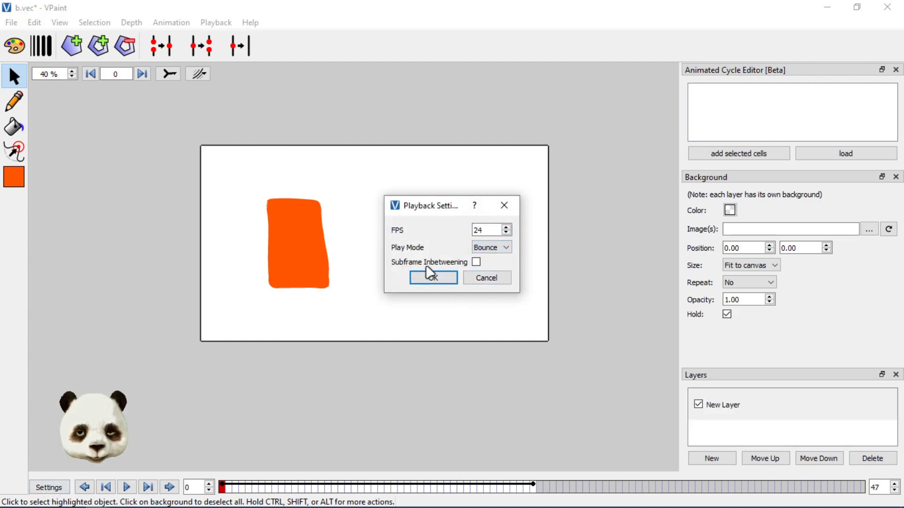
click(477, 262)
click(438, 281)
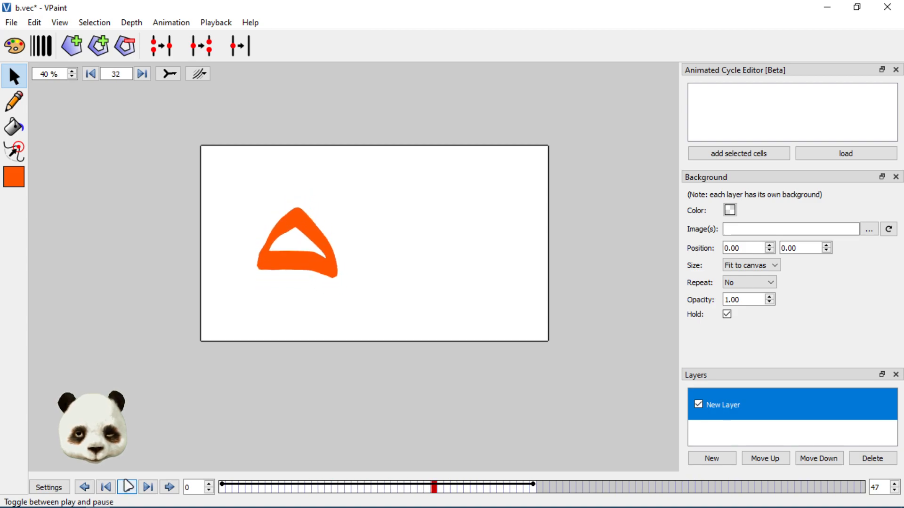
- Play the outline animation, pause it, and scrub through the remaining frames to frame 47
click(126, 486)
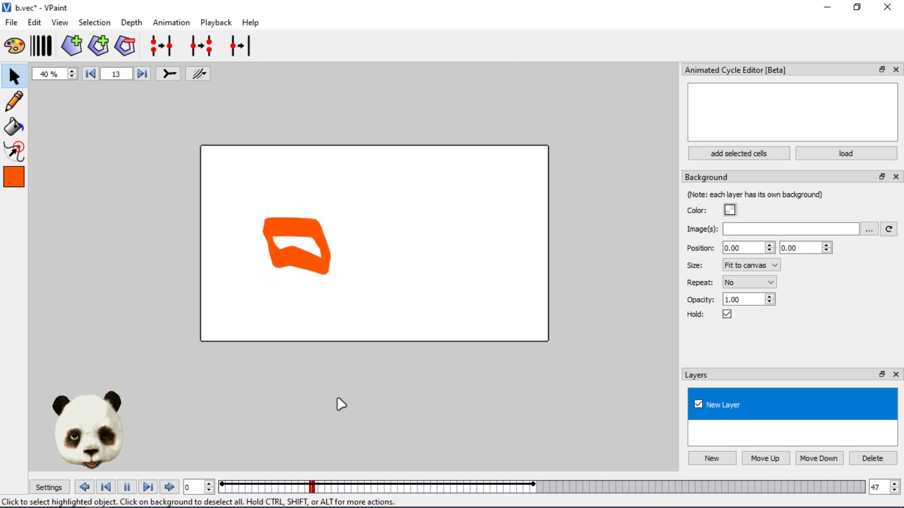
click(127, 487)
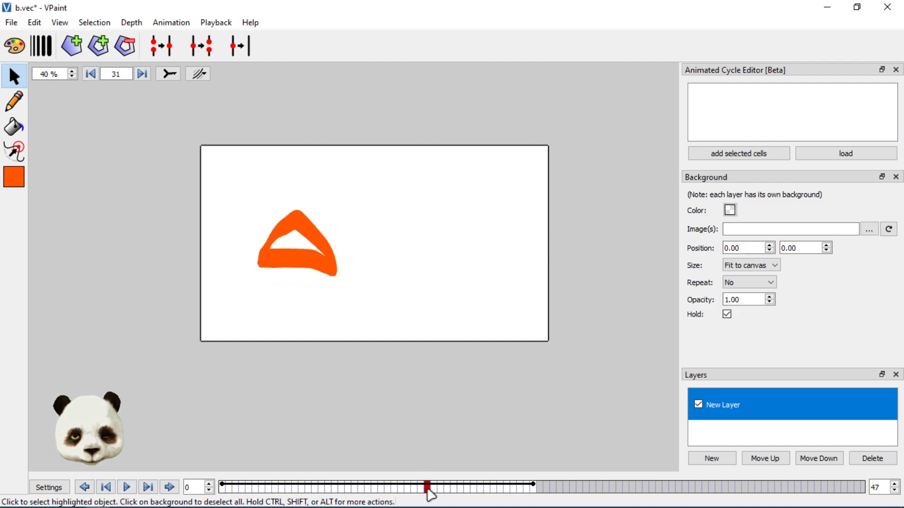
drag(429, 493, 531, 488)
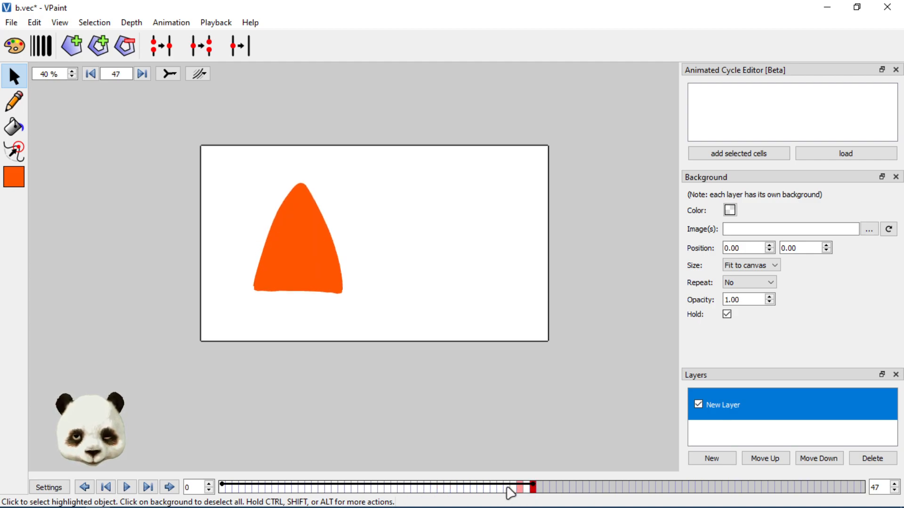
- Select the rectangle's face in frame 0 along with the triangle's face in frame 47, and try to create an inbetween face
click(222, 486)
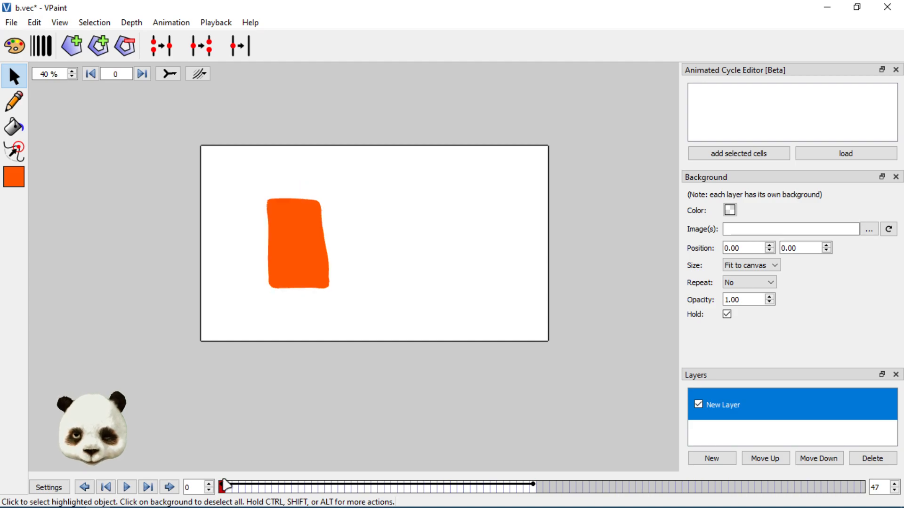
click(298, 263)
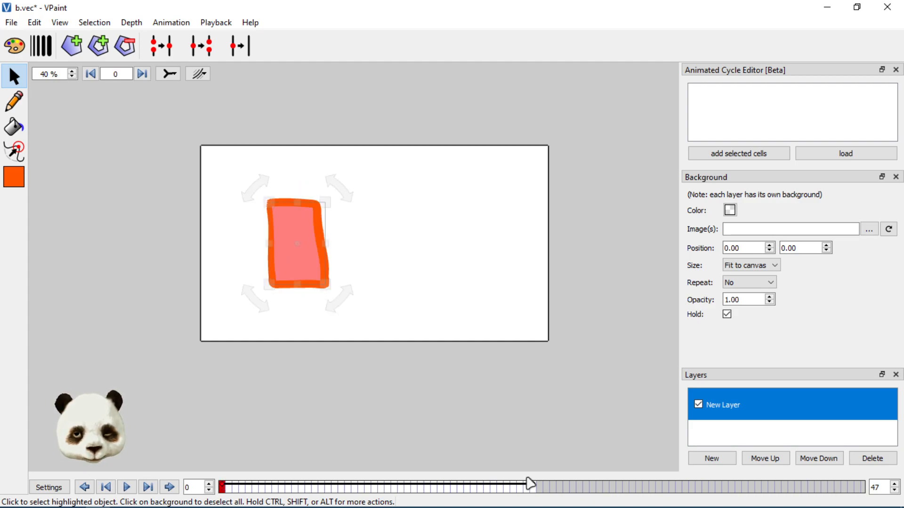
click(533, 489)
click(316, 268)
click(186, 23)
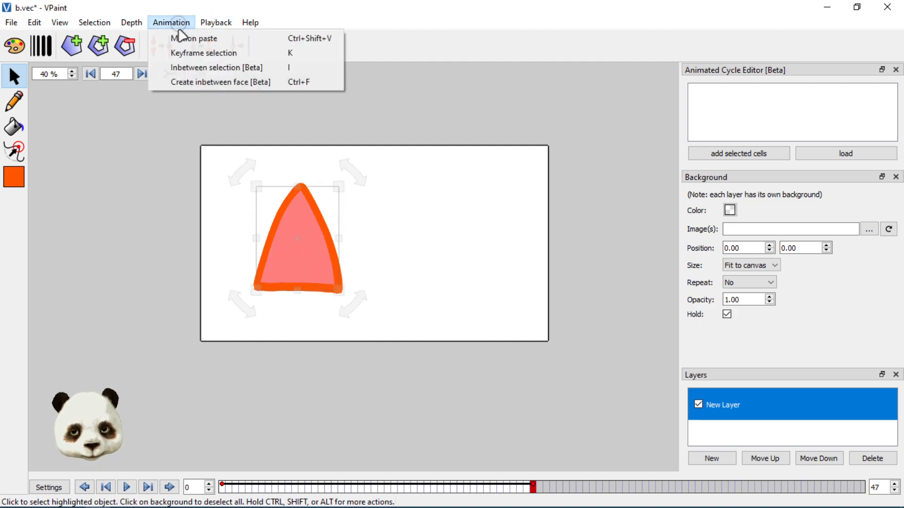
click(189, 82)
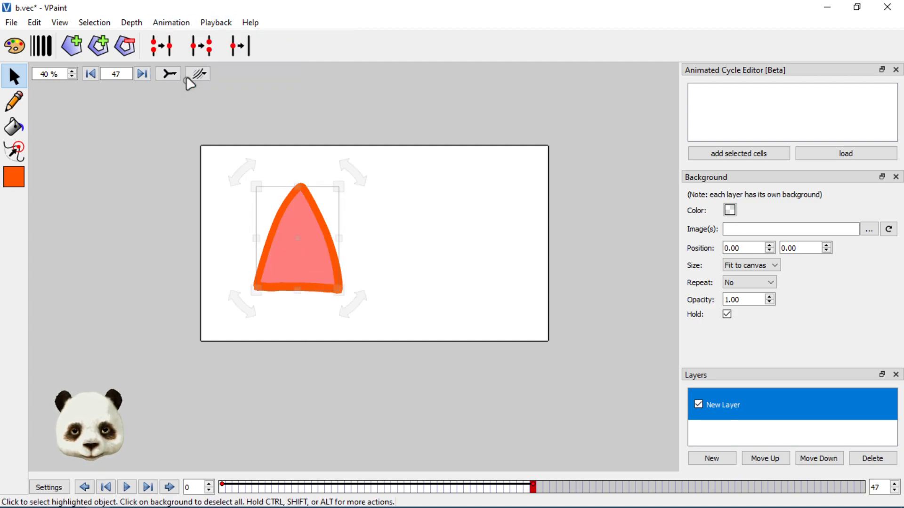
- Play the animation from frame 0, pause it, and scrub the last frames before returning to frame 47
click(222, 491)
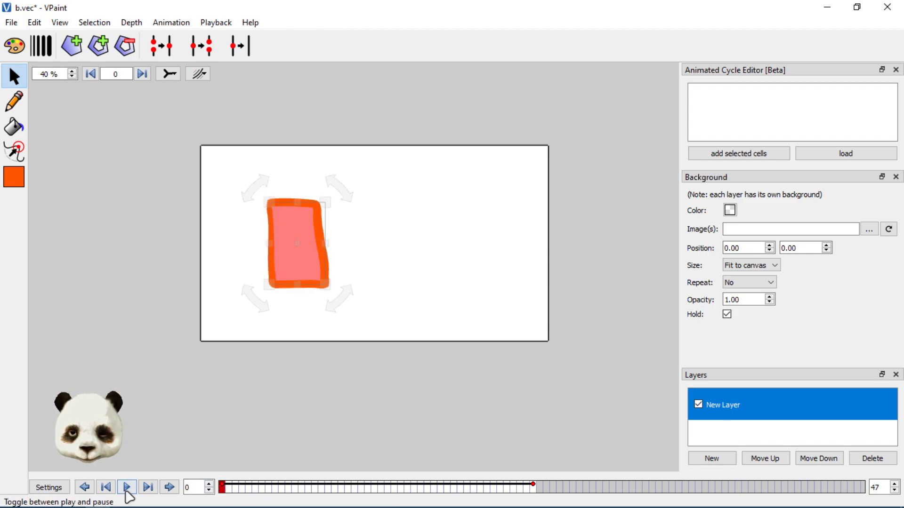
click(127, 490)
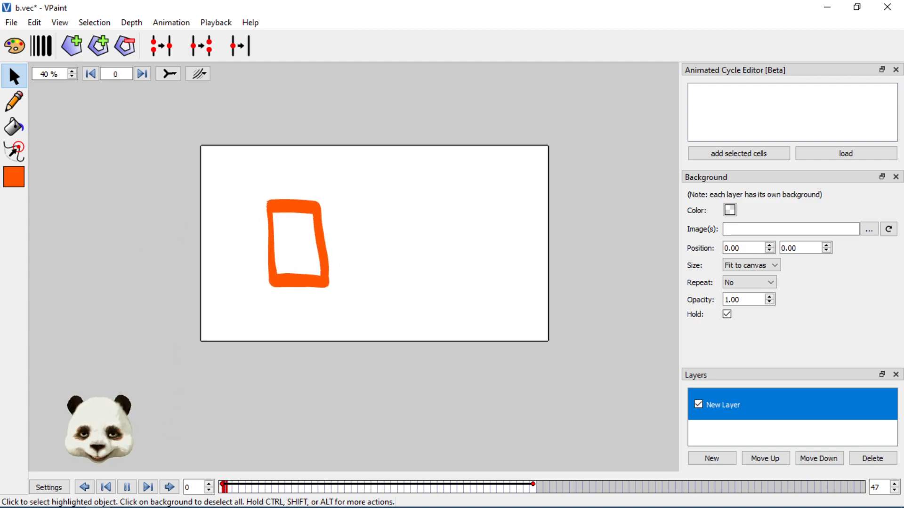
click(130, 486)
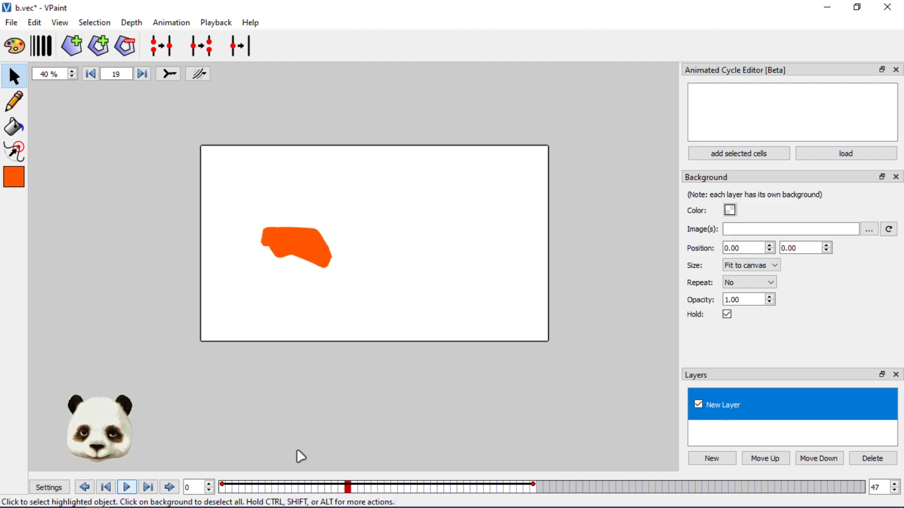
click(534, 488)
drag(534, 487, 460, 487)
click(532, 488)
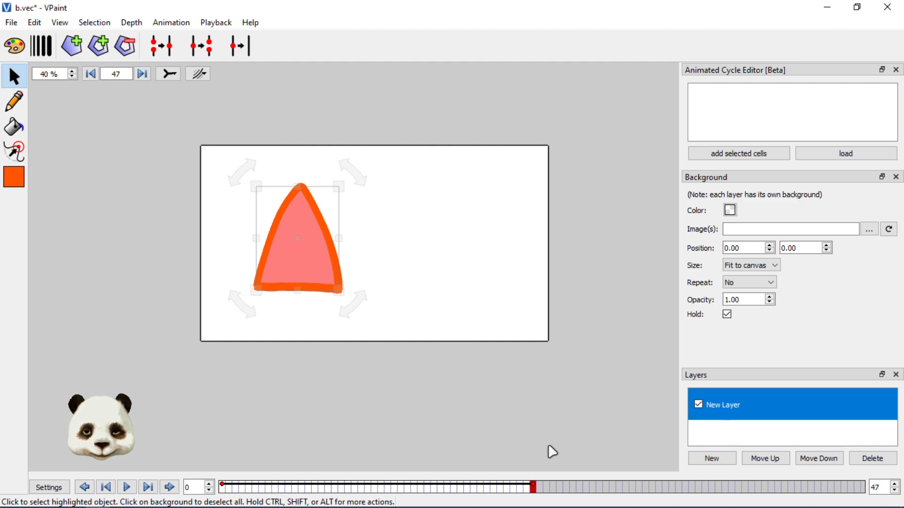
- Change the playback mode to Loop in the playback settings
click(51, 486)
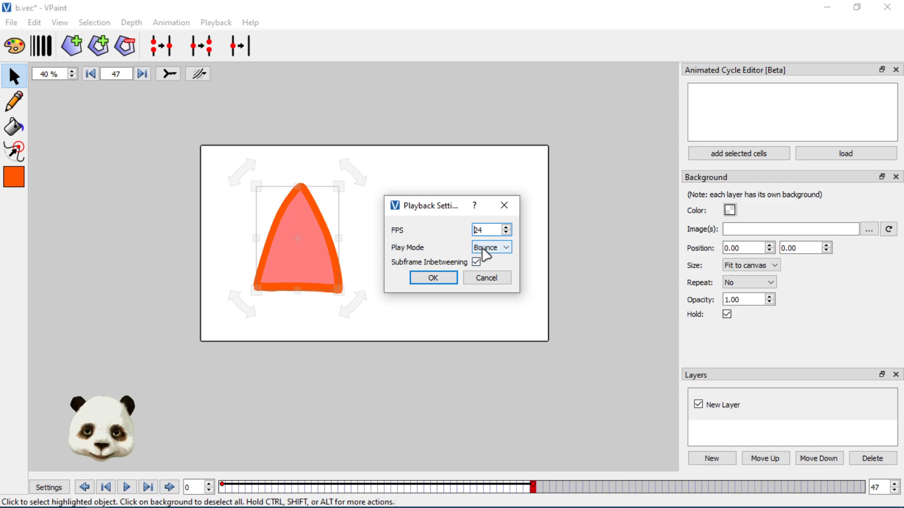
click(488, 247)
click(491, 267)
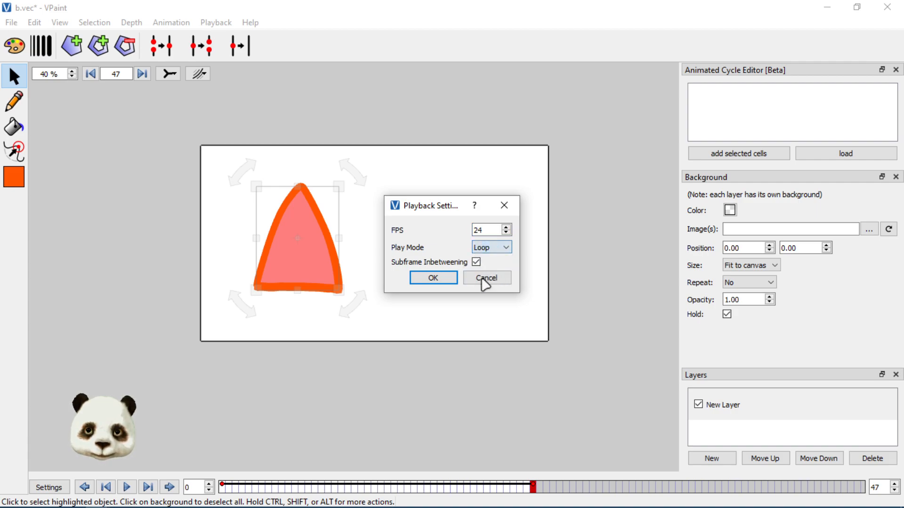
click(476, 262)
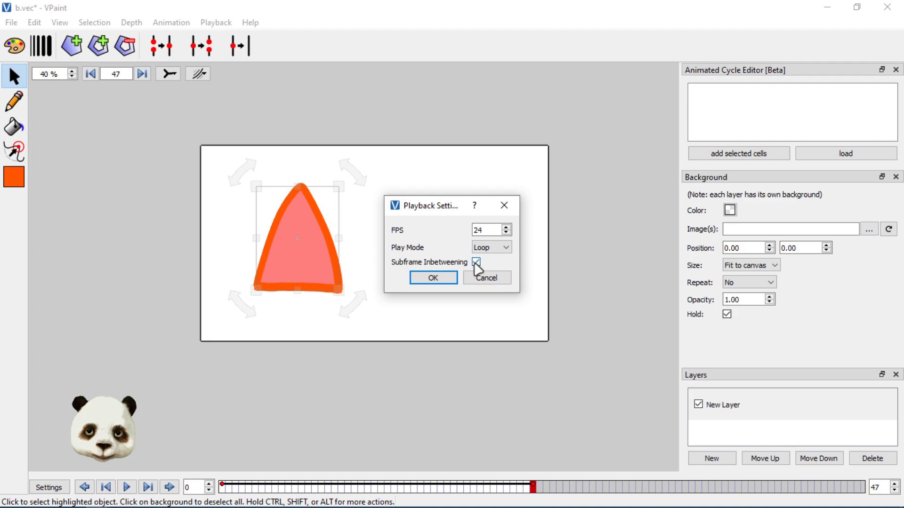
click(448, 280)
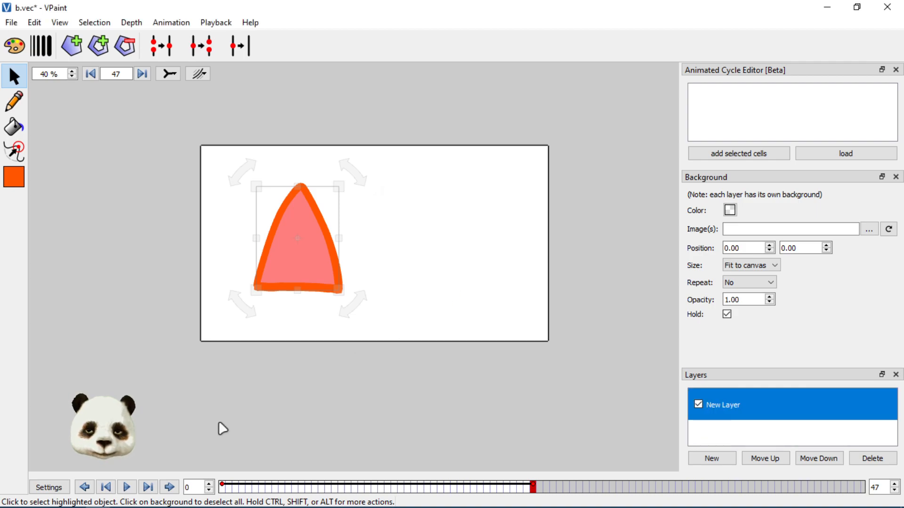
- Play the looping animation, pause it, and return to frame 0
click(127, 488)
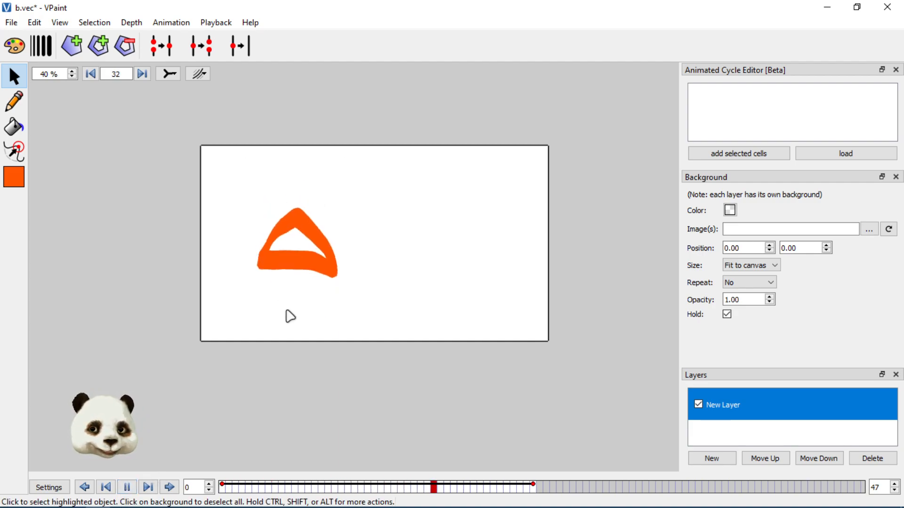
click(132, 488)
click(223, 487)
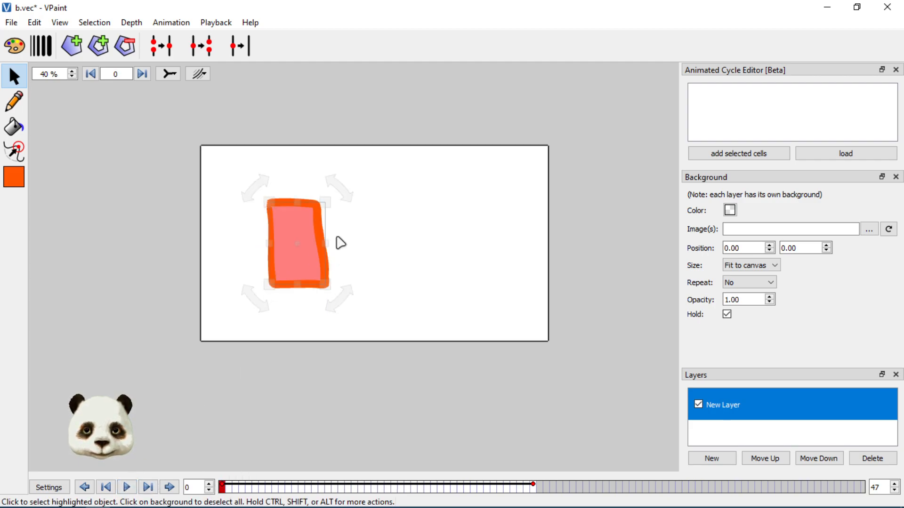
- Add the selected cells to the animated cycle editor and view the first cell in its list
click(736, 155)
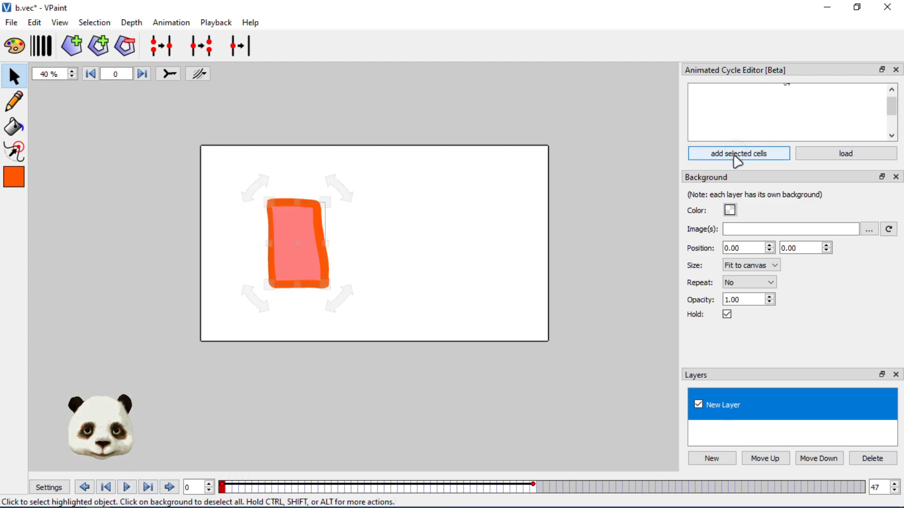
drag(889, 99, 893, 85)
click(794, 92)
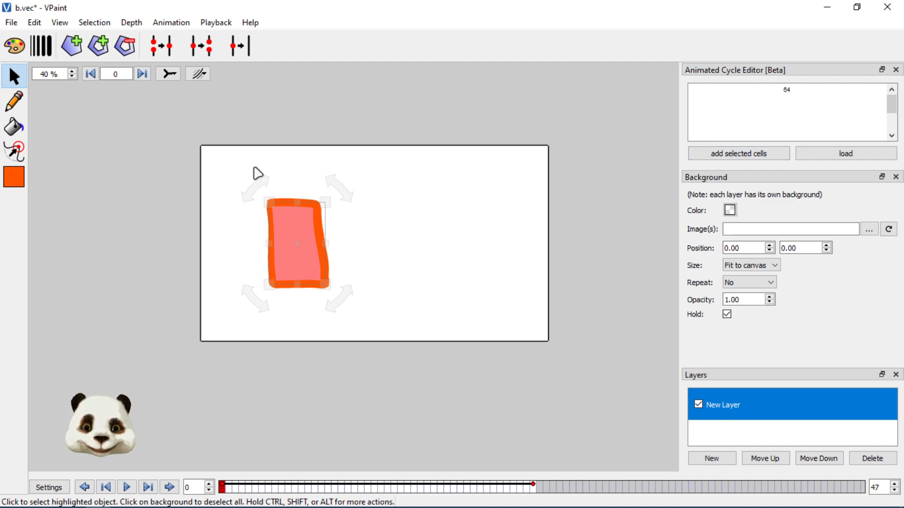
- Switch the onion skinning display to the single-stroke mode and close its settings
click(201, 75)
click(209, 96)
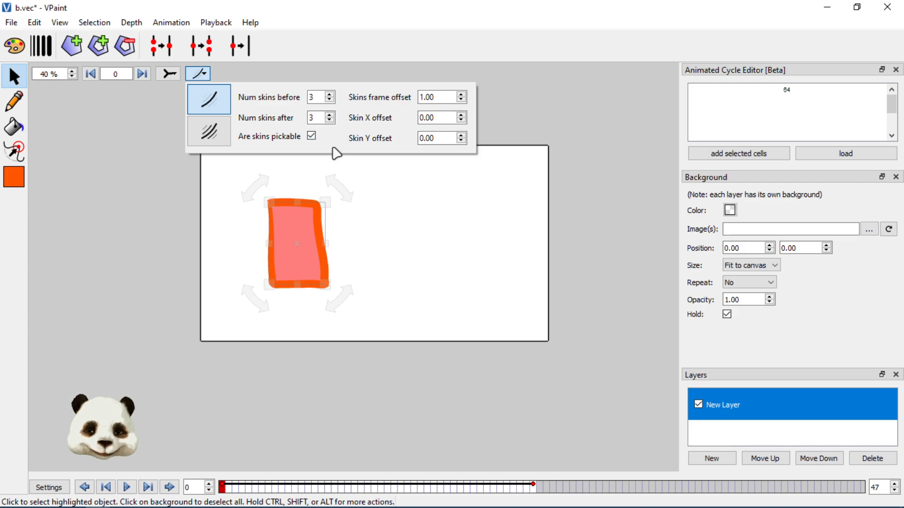
click(312, 23)
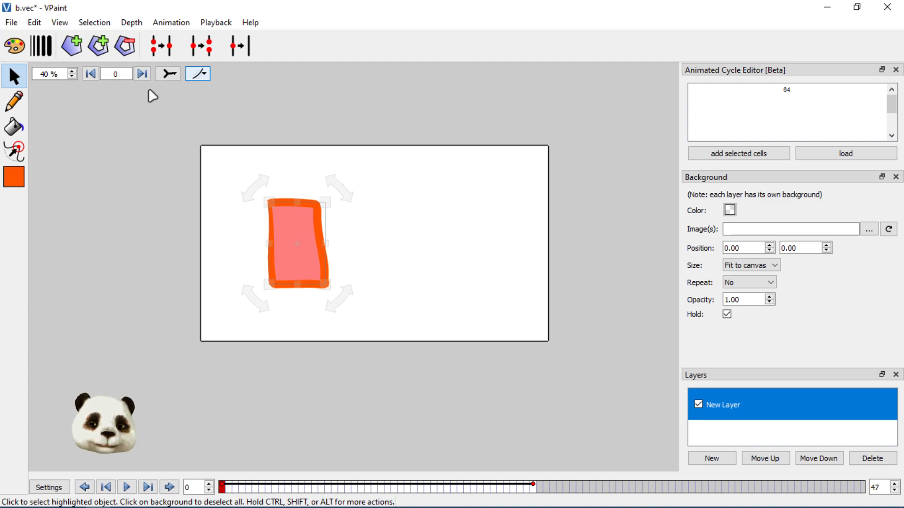
- Step the view forward five frames from frame 0 and back again to frame 0
click(141, 74)
click(141, 74)
click(142, 74)
click(141, 74)
click(142, 74)
click(93, 75)
click(92, 76)
click(92, 76)
click(92, 75)
click(92, 76)
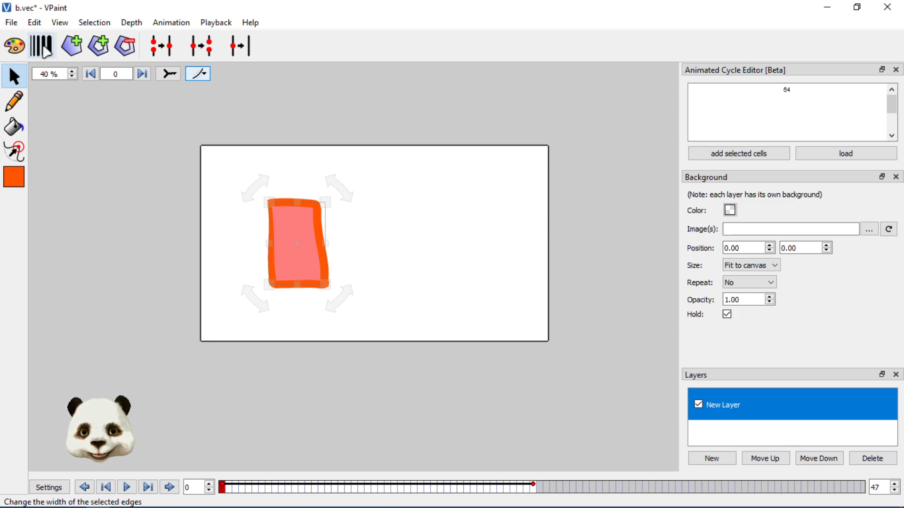
- Select the rectangle's outline in frame 0 and set its edge width to 0
key(F2)
key(F1)
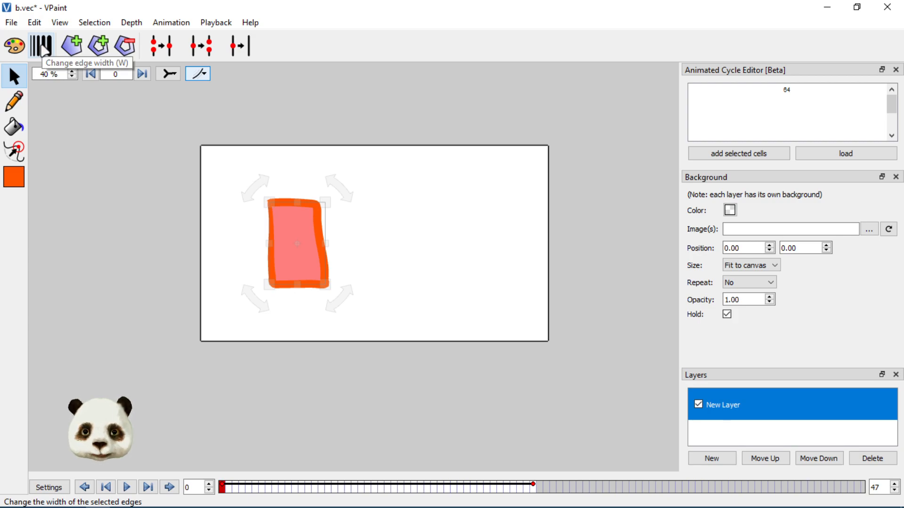
click(280, 202)
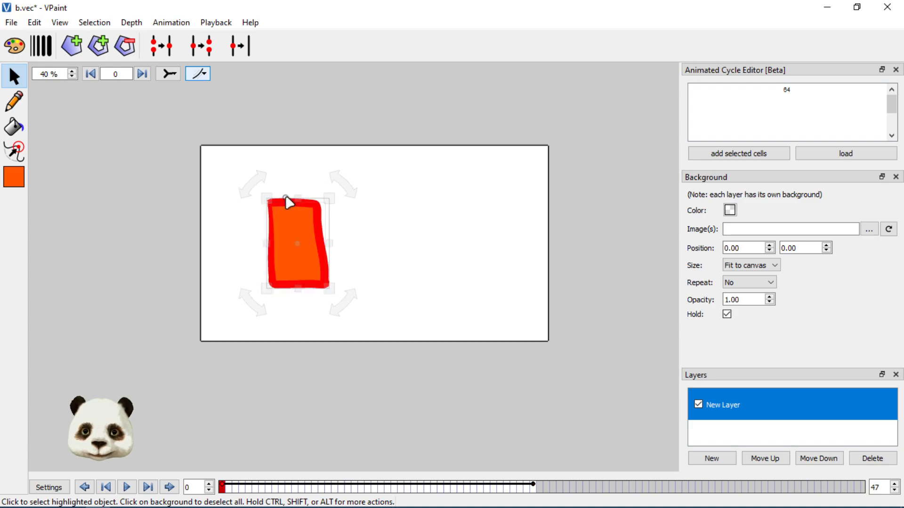
click(50, 51)
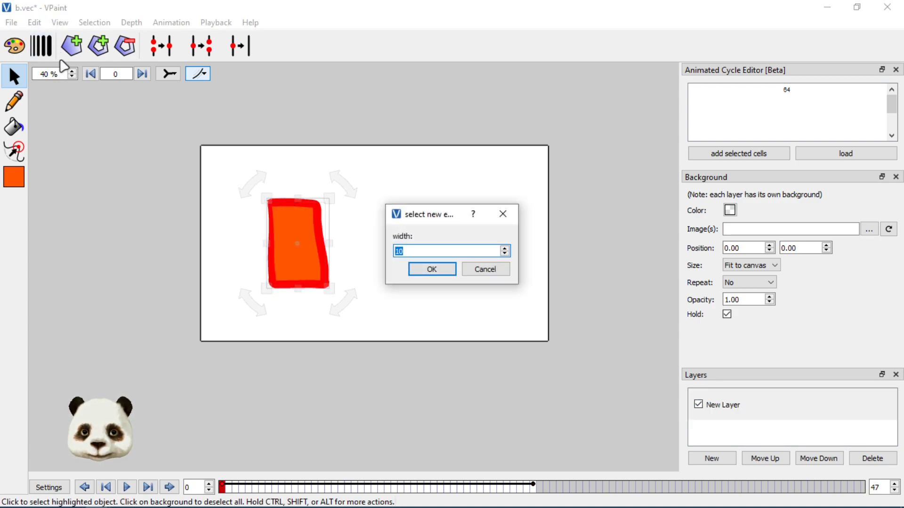
text(0)
key(Return)
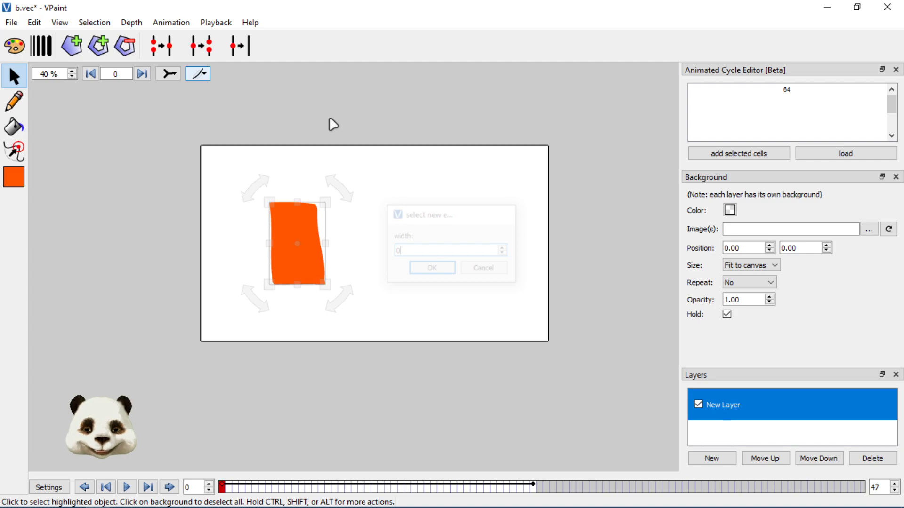
- Play the animation, pause it, and go to the end keyframe at frame 47
click(125, 489)
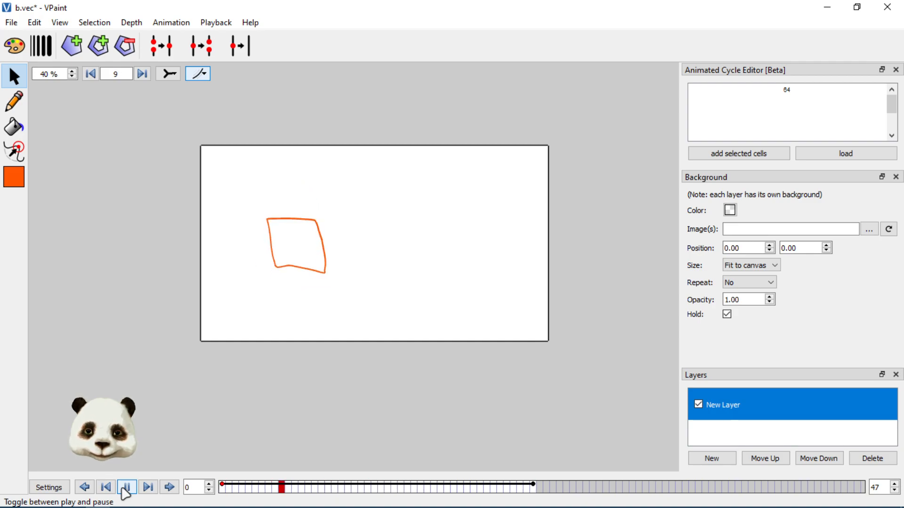
click(125, 490)
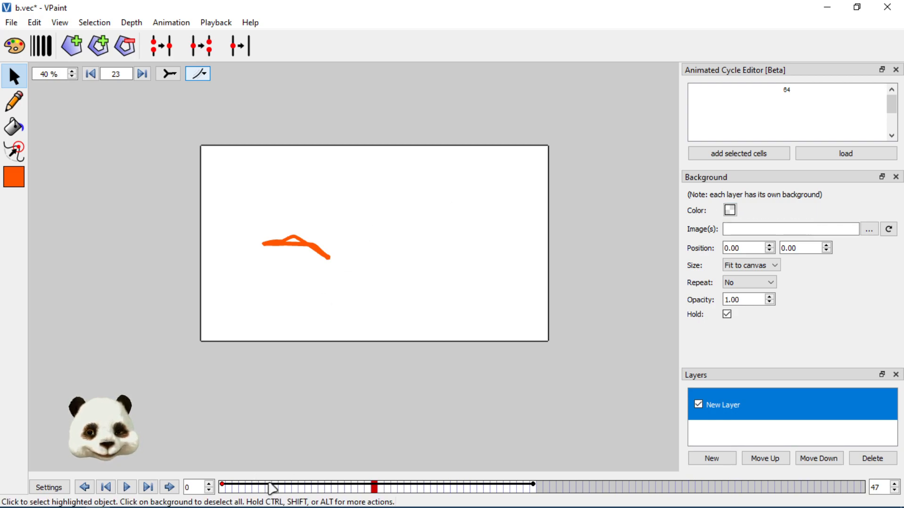
click(532, 485)
- Select the triangle, set the layer's background color to #000000 with alpha 0, and deselect the triangle
click(285, 250)
click(730, 210)
click(489, 169)
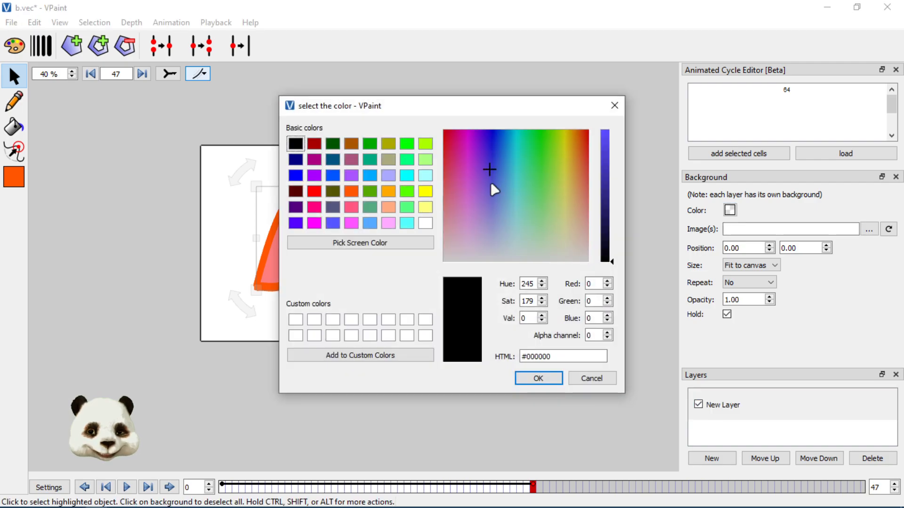
click(542, 378)
click(463, 243)
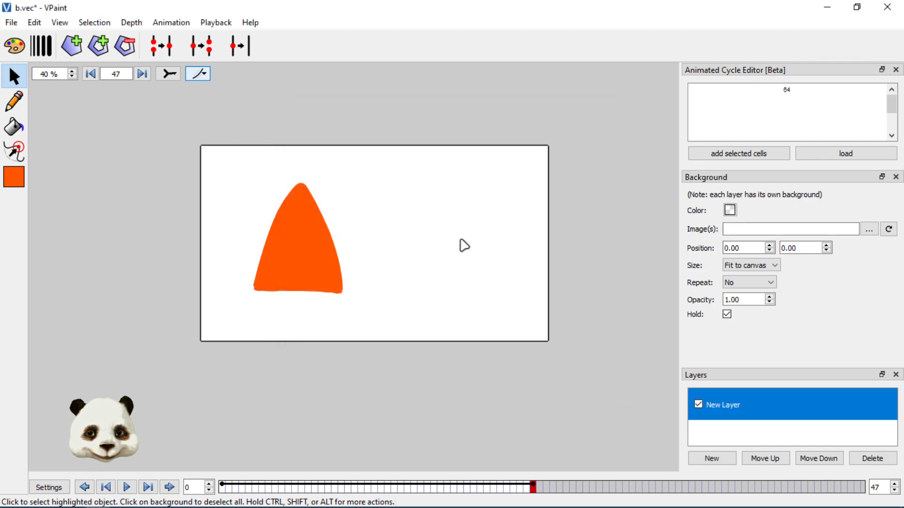
- Reselect the triangle, set the layer's background color to cyan #00ffff with alpha 0, and clear the selection
click(335, 254)
click(731, 210)
click(407, 176)
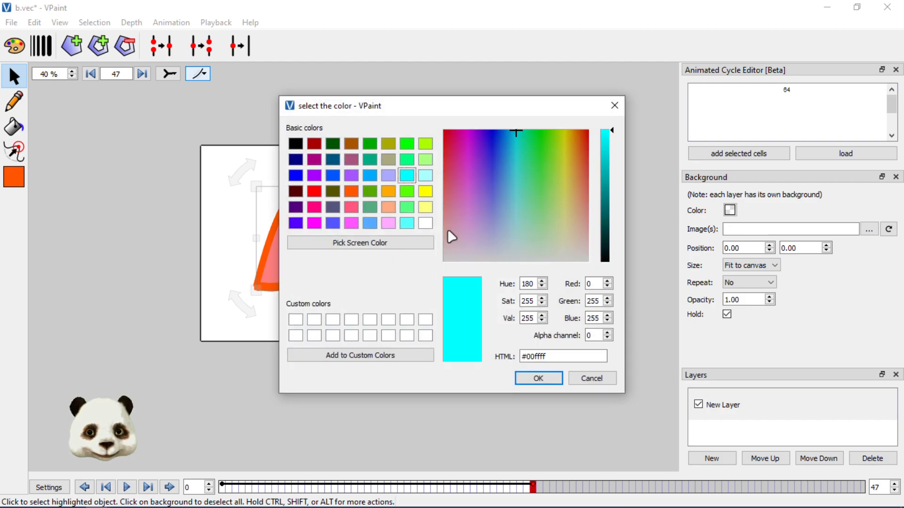
click(539, 378)
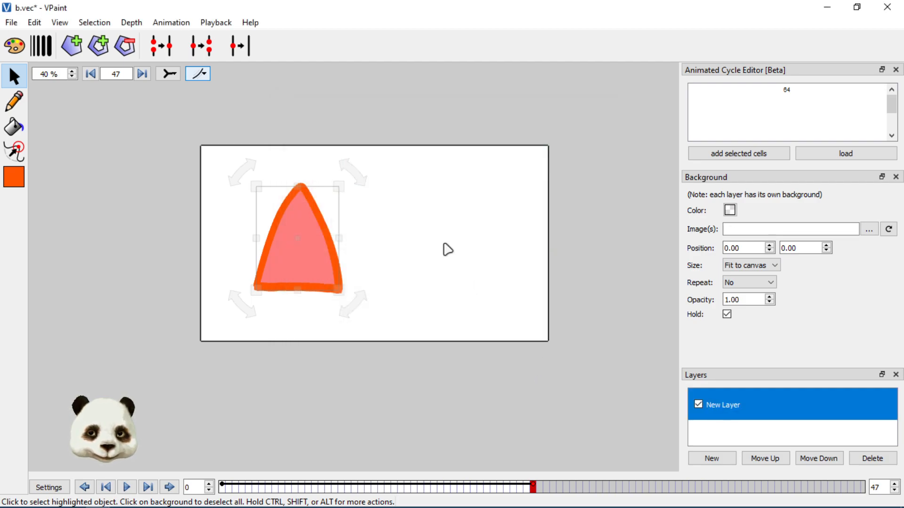
click(447, 248)
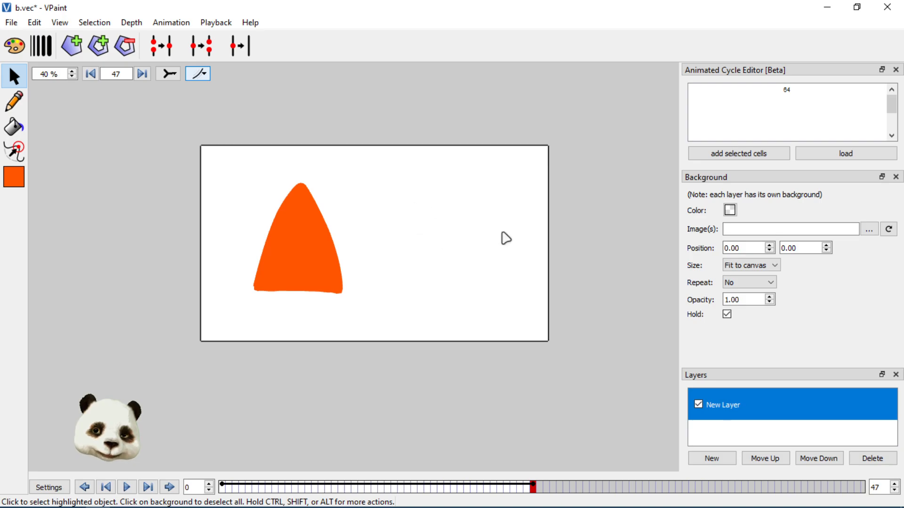
- With nothing selected, set the layer's background color to light purple #e67eff with alpha 0
click(730, 210)
click(472, 195)
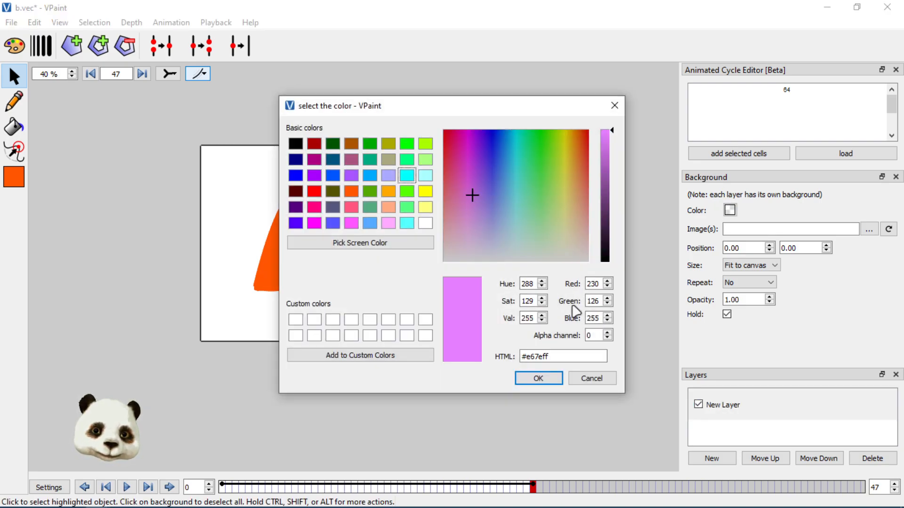
click(538, 384)
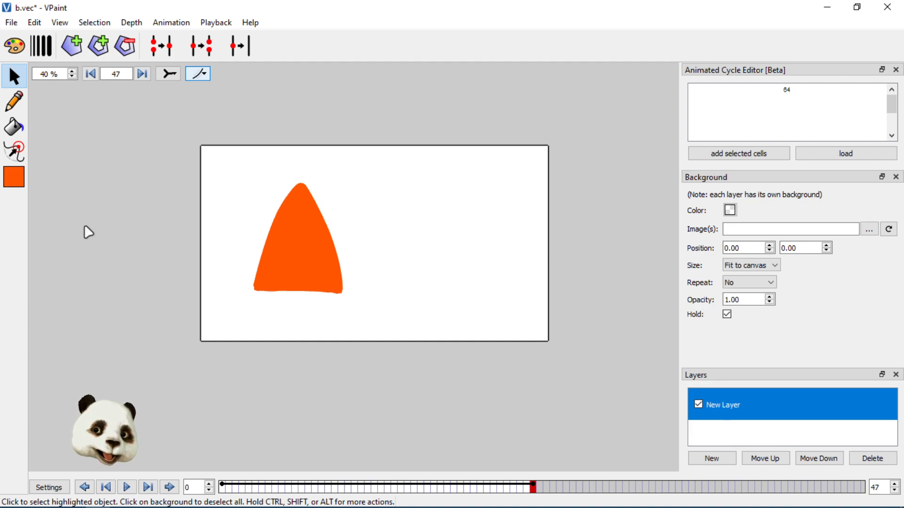
- Sketch two tall rectangle outlines beside the triangle and a small square outline near its apex in frame 47
click(14, 101)
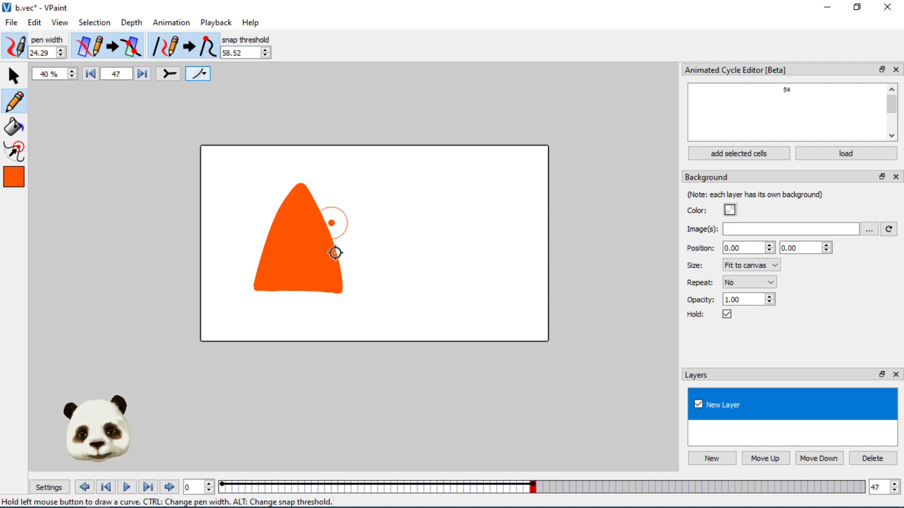
mouse_move(382, 195)
mouse_down()
mouse_move(382, 280)
mouse_move(419, 277)
mouse_move(404, 221)
mouse_move(383, 202)
mouse_move(436, 211)
mouse_move(432, 201)
mouse_move(433, 287)
mouse_up()
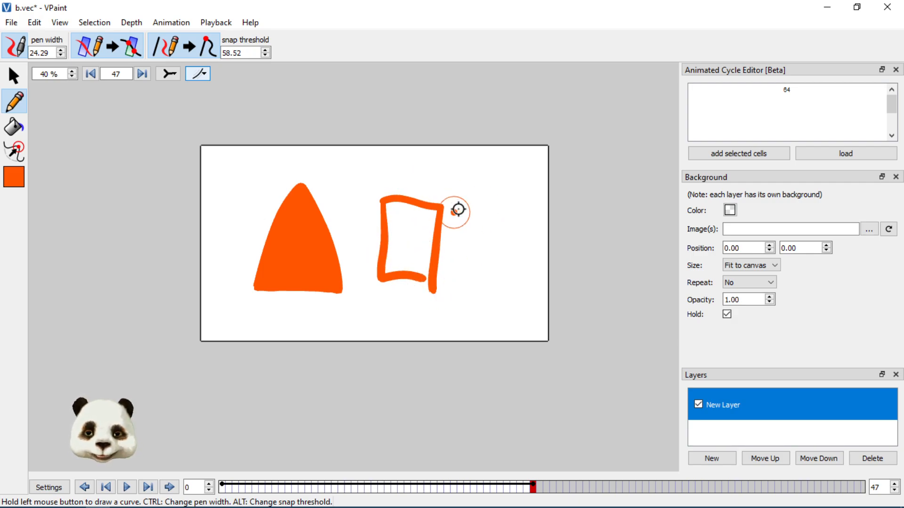
mouse_move(454, 208)
mouse_down()
mouse_move(456, 293)
mouse_move(500, 277)
mouse_up()
mouse_move(459, 206)
mouse_down()
mouse_move(507, 211)
mouse_move(514, 272)
mouse_up()
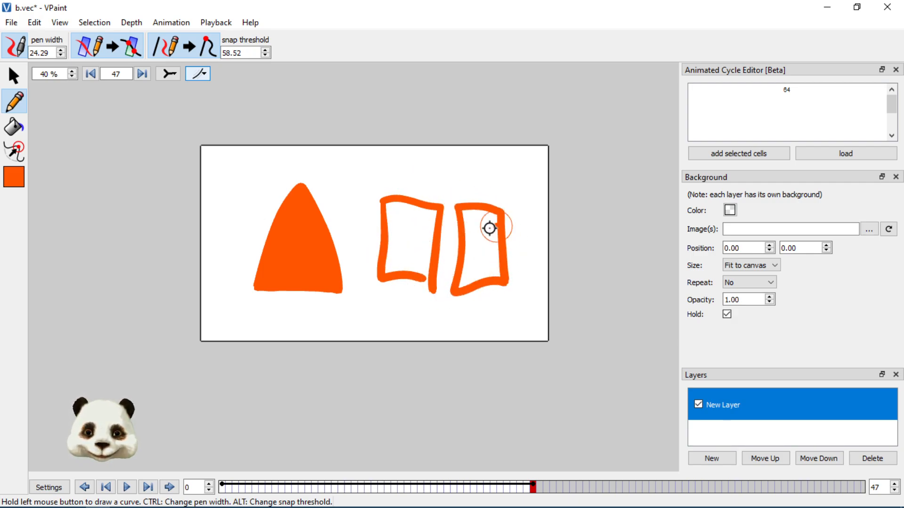
mouse_move(334, 161)
mouse_down()
mouse_move(330, 195)
mouse_move(362, 201)
mouse_move(335, 164)
mouse_move(360, 166)
mouse_move(360, 200)
mouse_up()
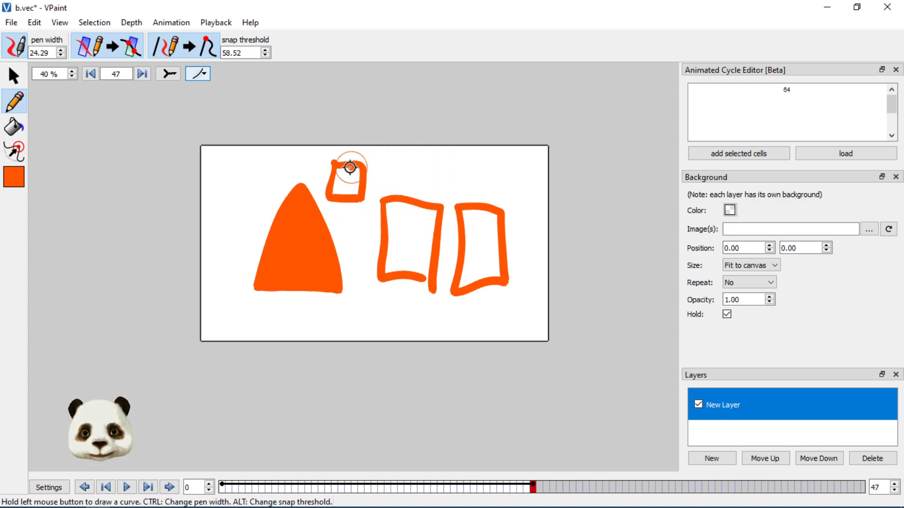
click(382, 166)
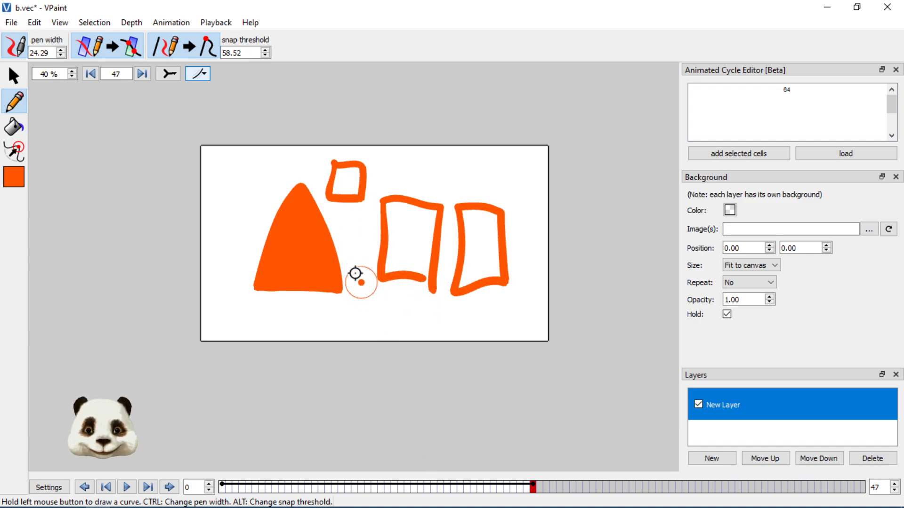
- Examine the available export formats for the drawing without exporting it
click(17, 23)
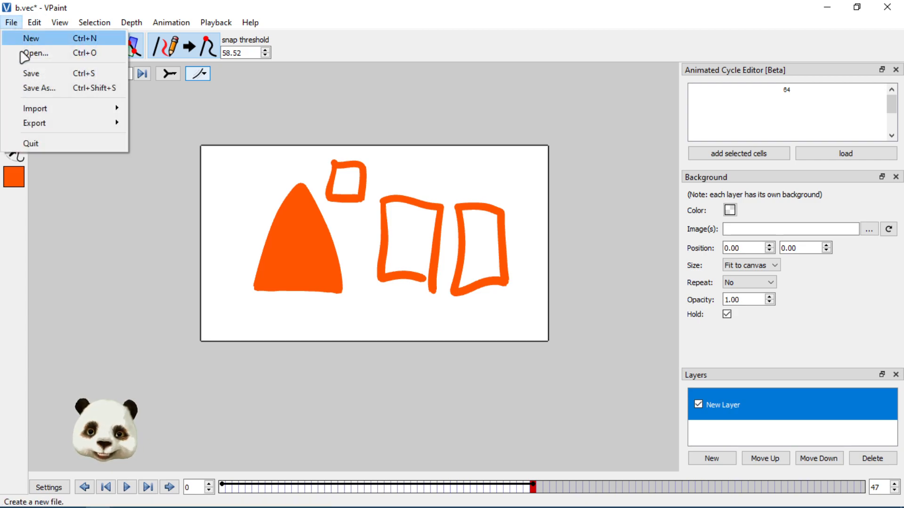
mouse_move(58, 127)
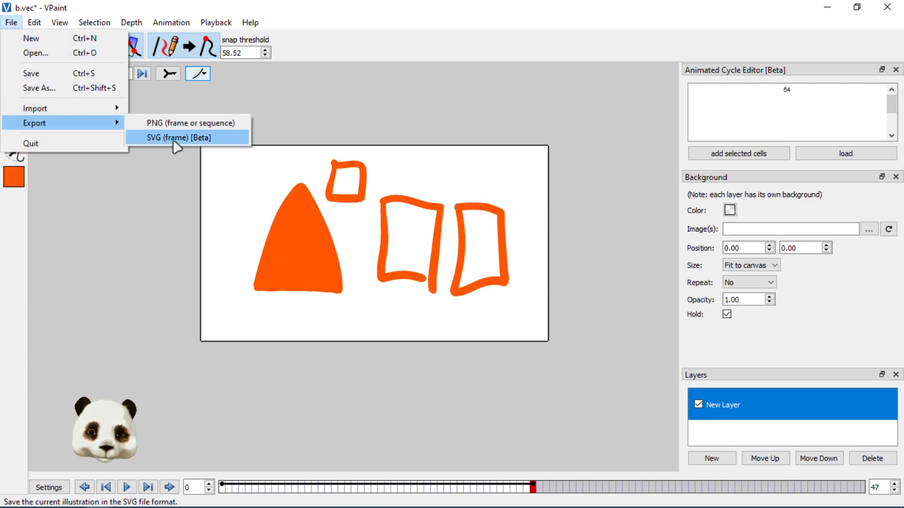
click(371, 27)
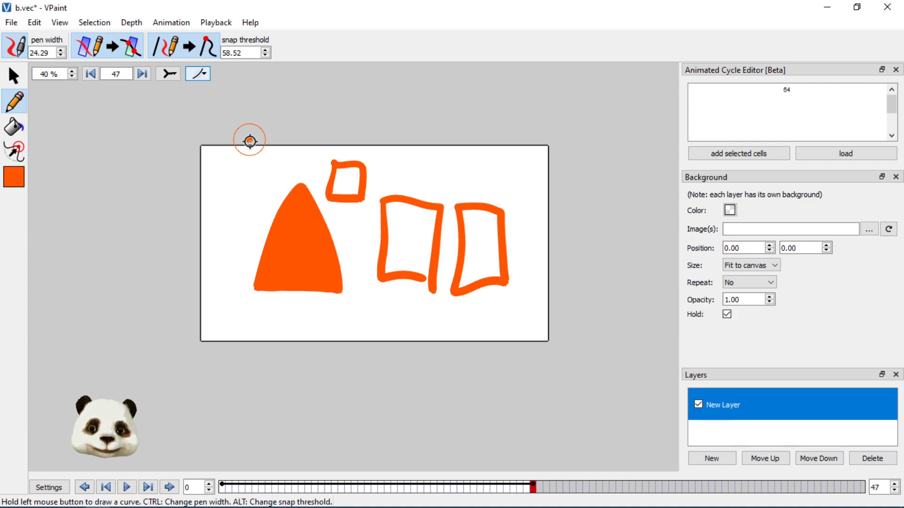
click(11, 24)
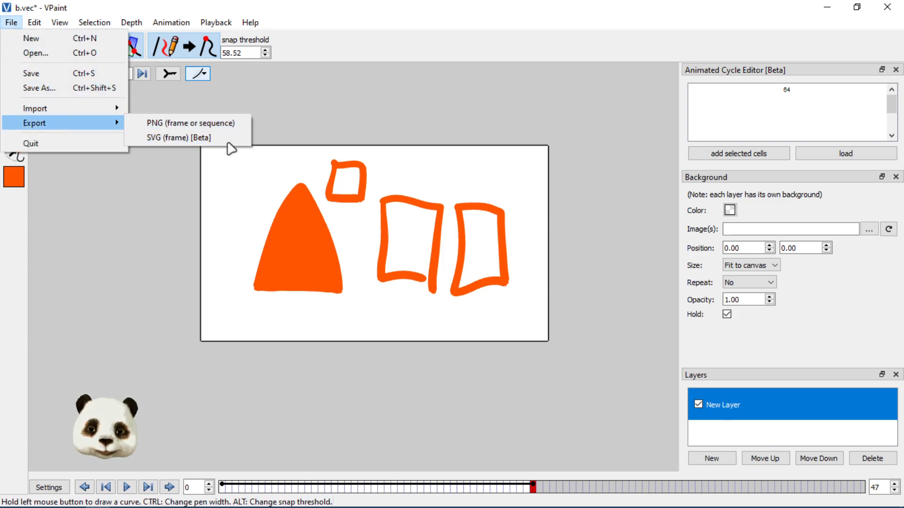
click(432, 17)
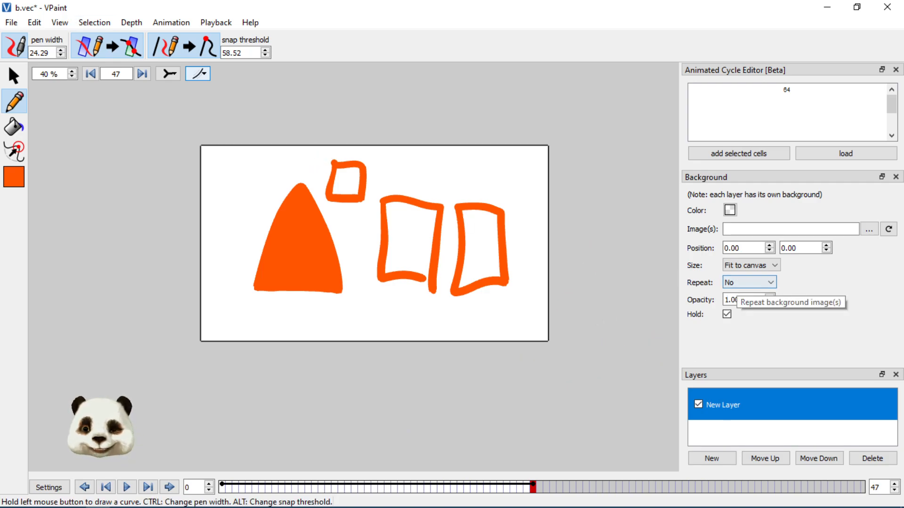
click(169, 23)
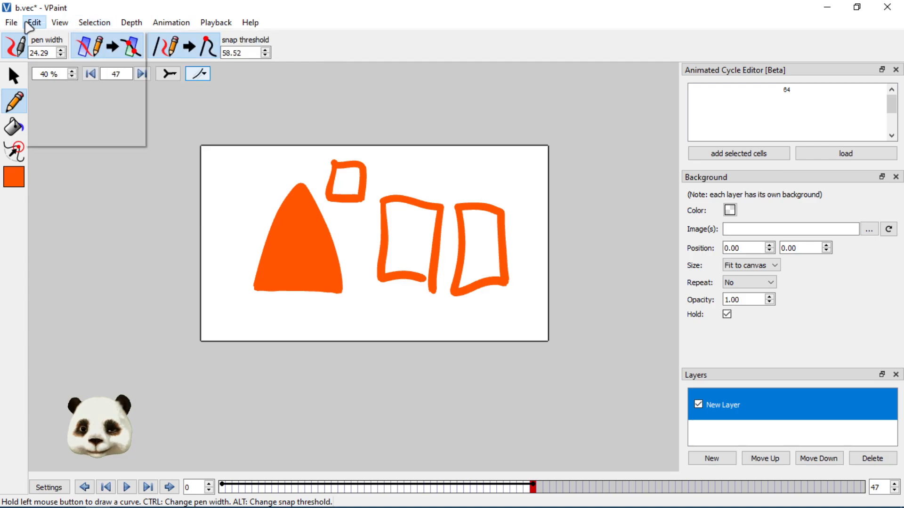
mouse_move(16, 22)
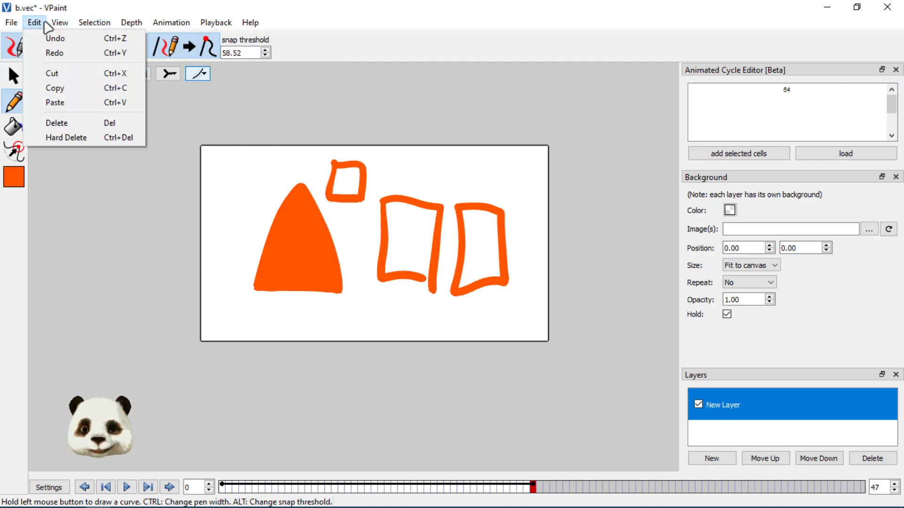
mouse_move(60, 22)
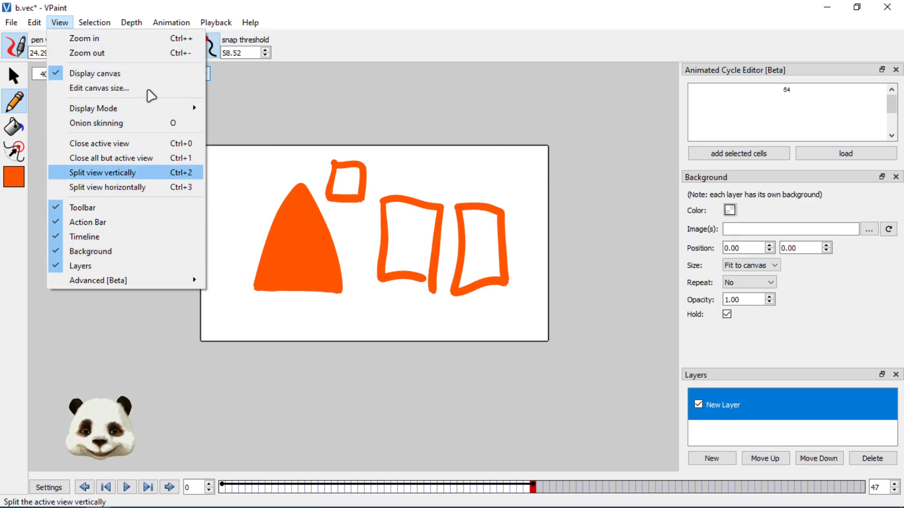
mouse_move(108, 19)
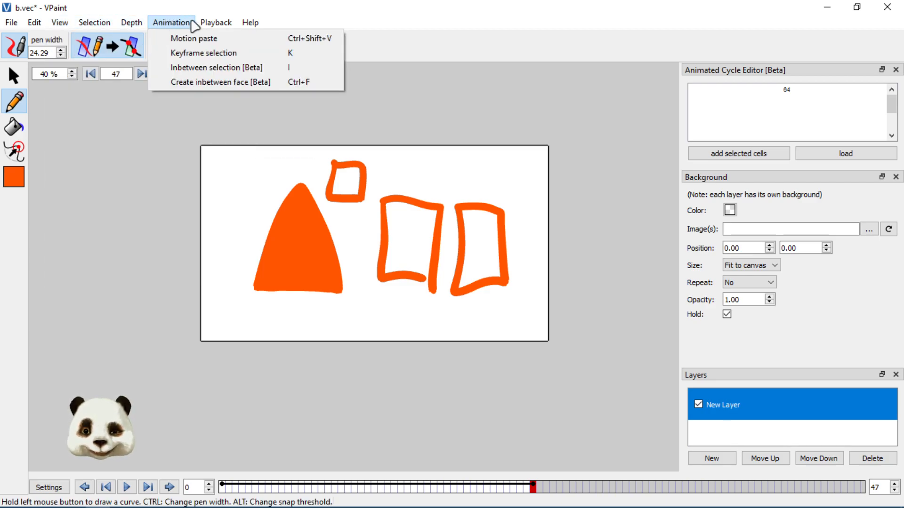
mouse_move(250, 24)
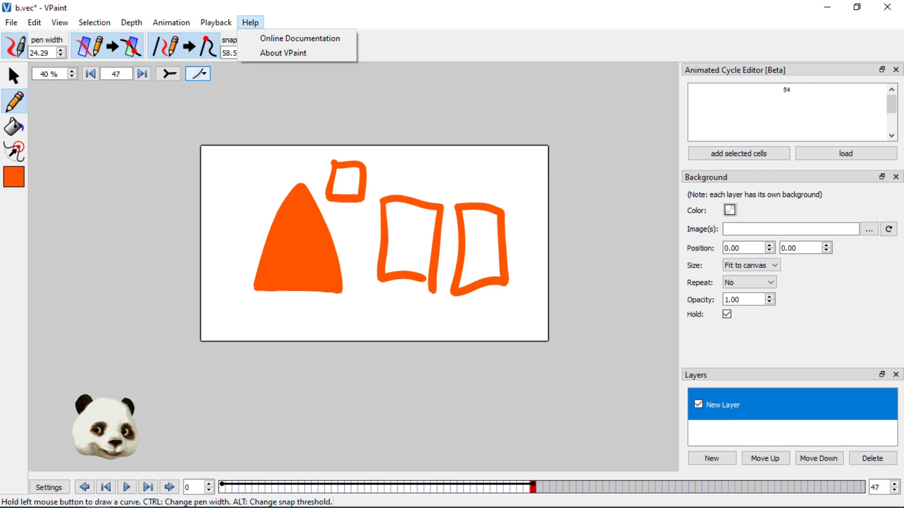
key(alt+Tab)
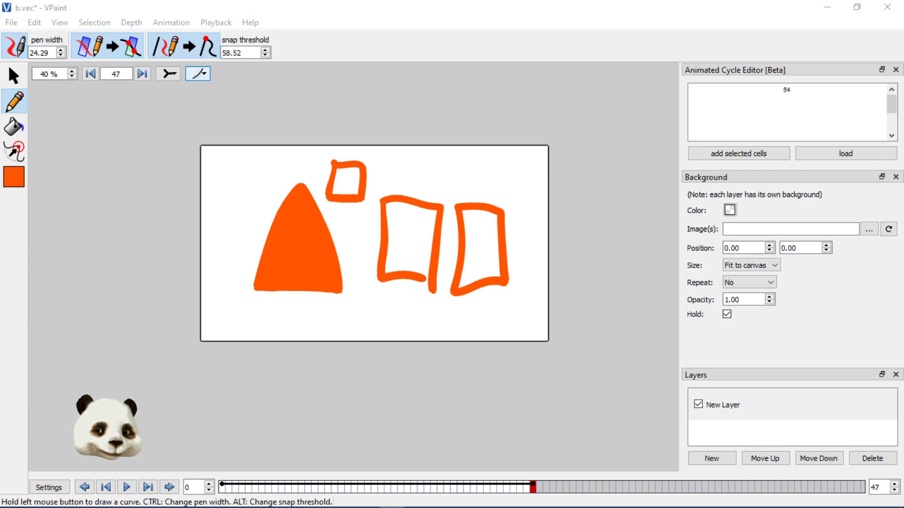